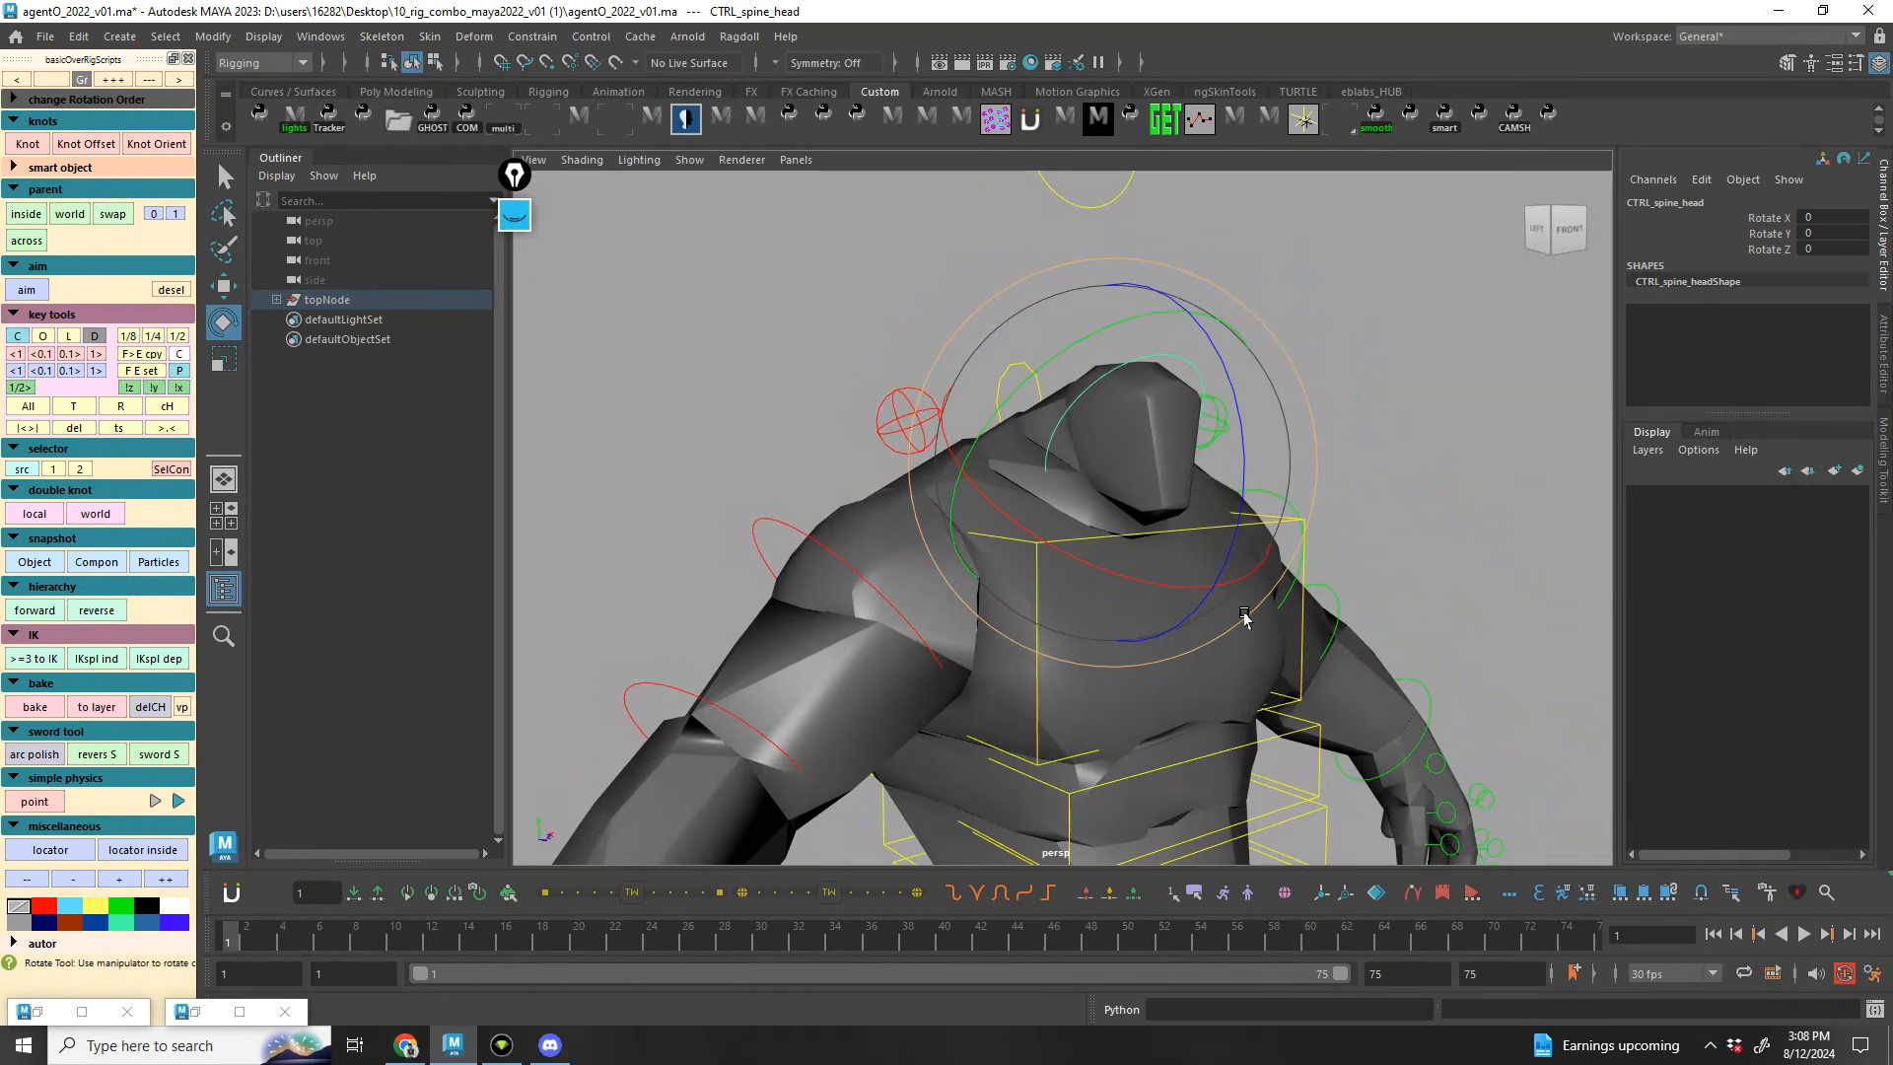
Animate CTRL_spine_head as a side-to-side head turn with rotation keys at frames 1, 4, 8 and 18, starting and ending neutral
left_click_drag(1143, 554, 1048, 587, "alt")
scroll(1048, 586, "down", 5)
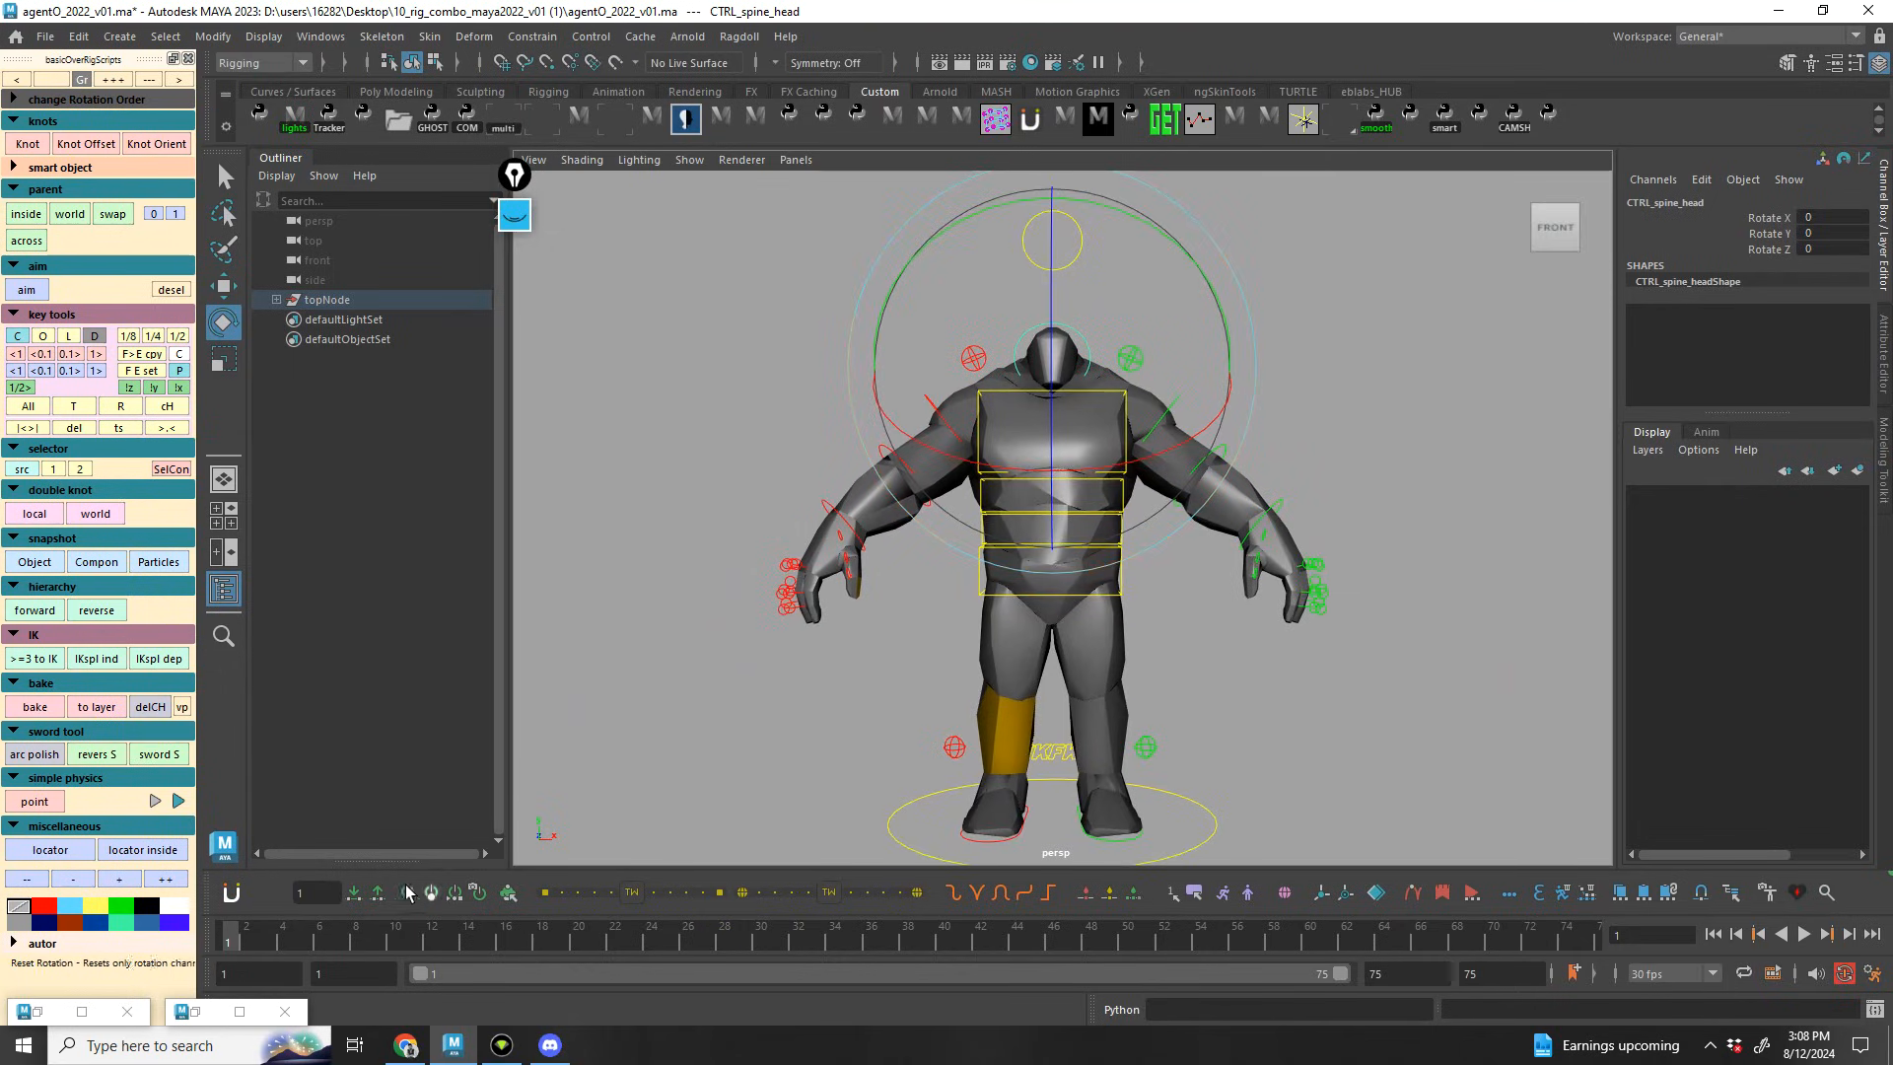
left_click(226, 940)
key("s")
middle_click_drag(1150, 523, 1154, 588, "alt")
left_click_drag(1154, 588, 953, 636, "alt")
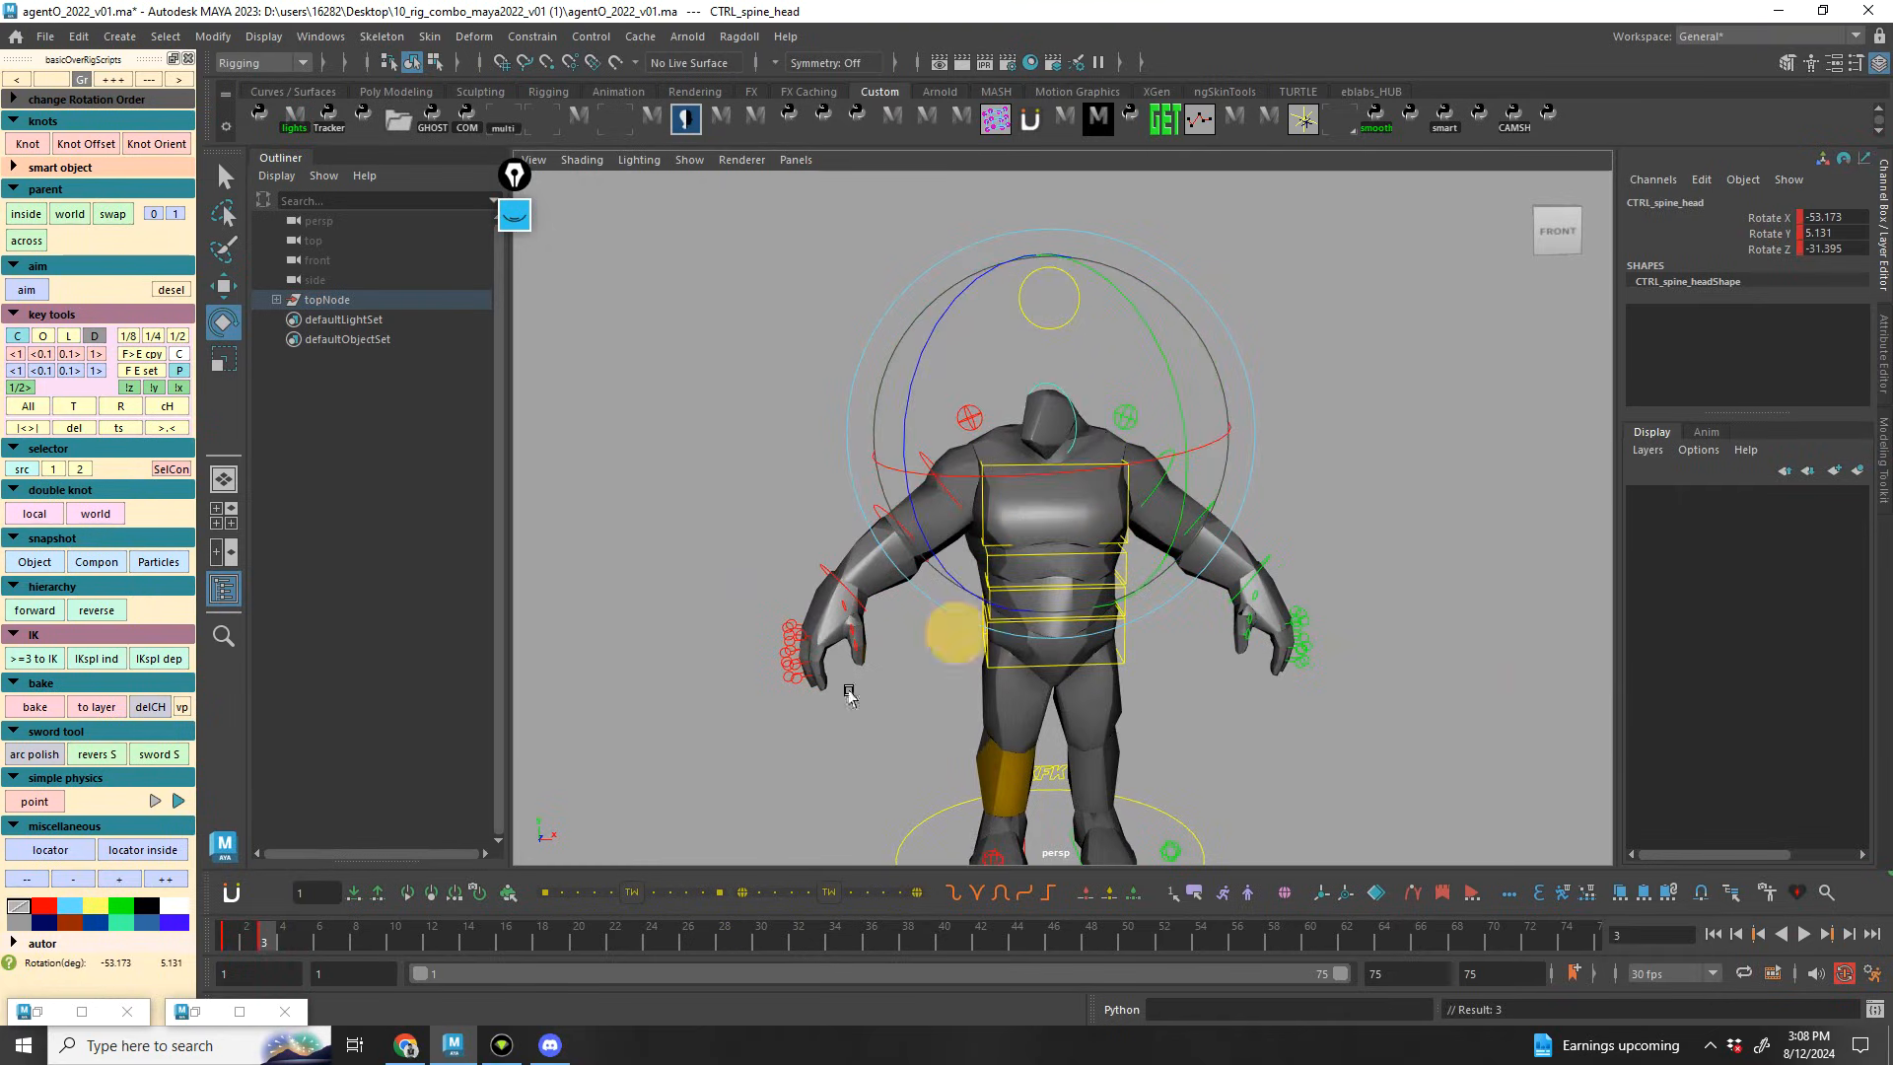
left_click_drag(281, 934, 375, 894)
left_click_drag(243, 939, 356, 971)
left_click_drag(1109, 440, 1077, 385)
left_click_drag(372, 930, 195, 927)
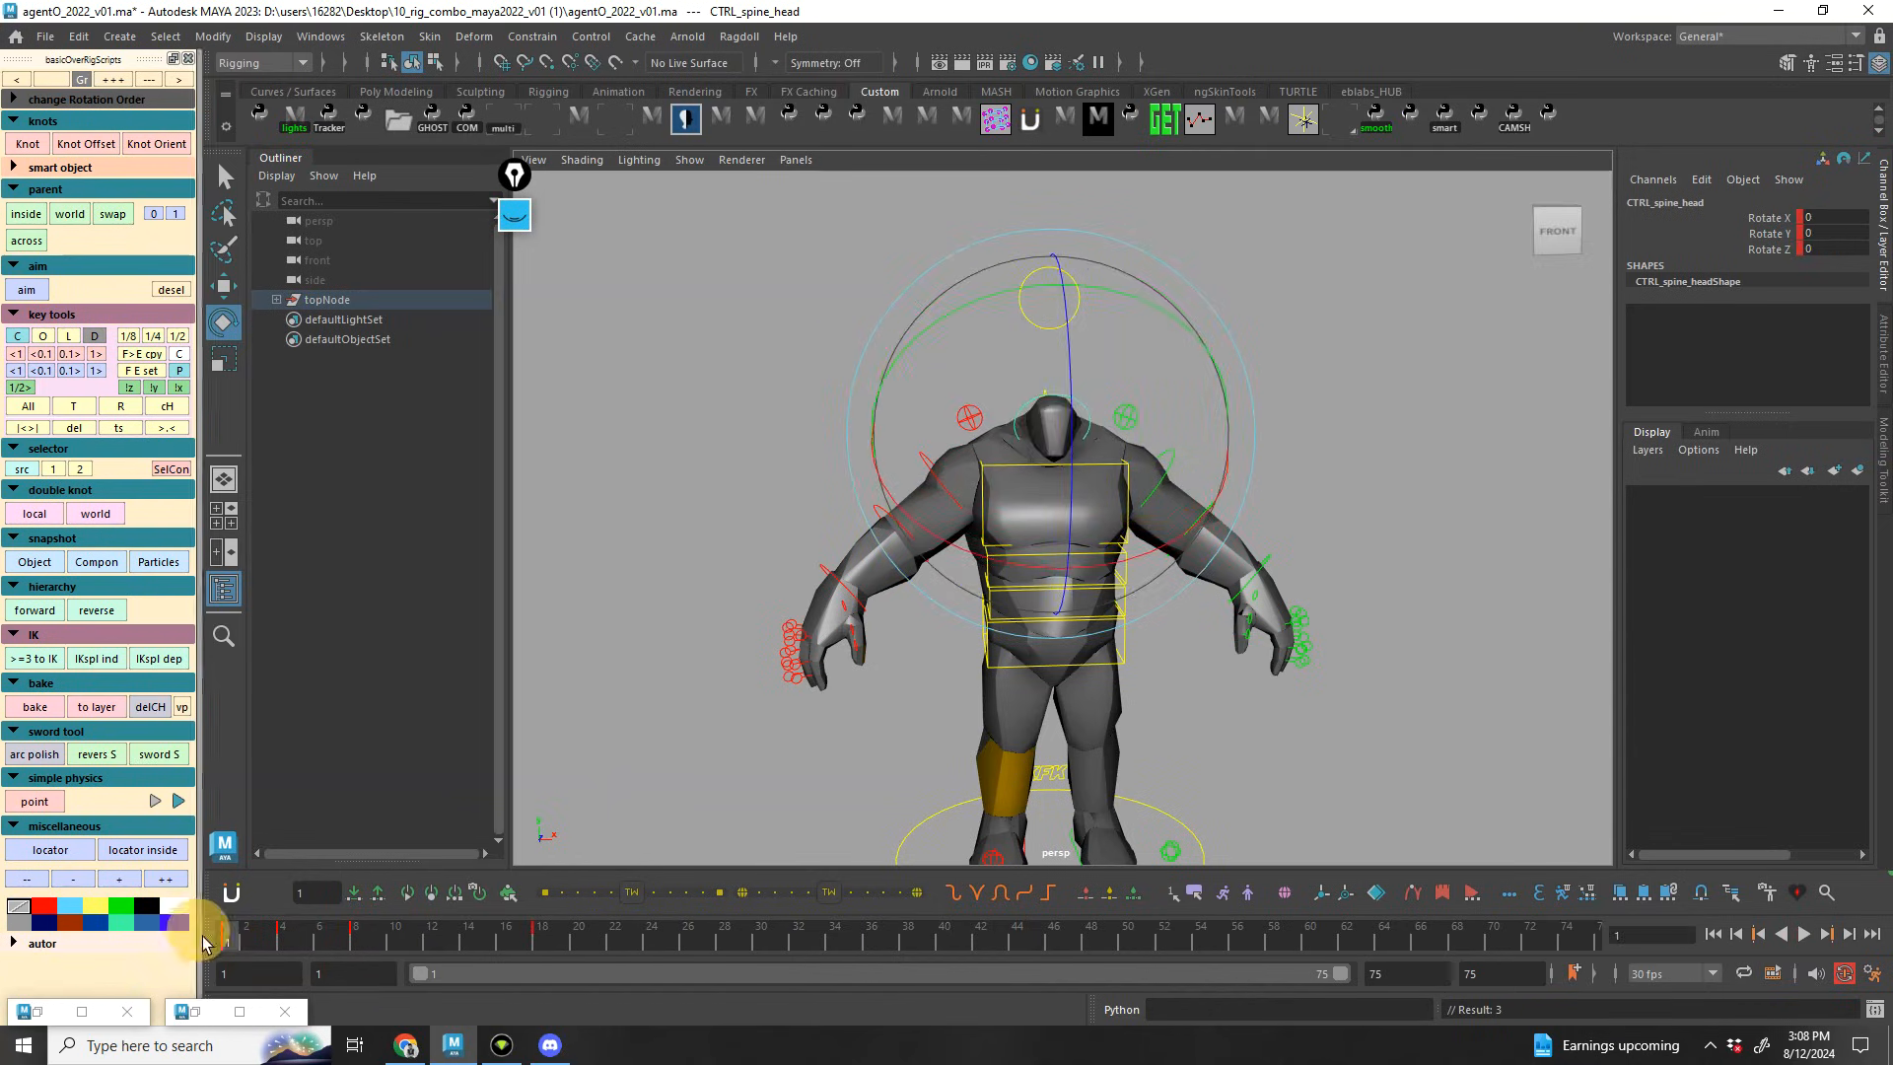
Shorten the playback range to frames 1–19 and play the head animation
left_click_drag(1322, 971, 646, 973)
key("alt+v")
right_click_drag(1232, 606, 1291, 671, "alt")
middle_click_drag(1268, 601, 1265, 638, "alt")
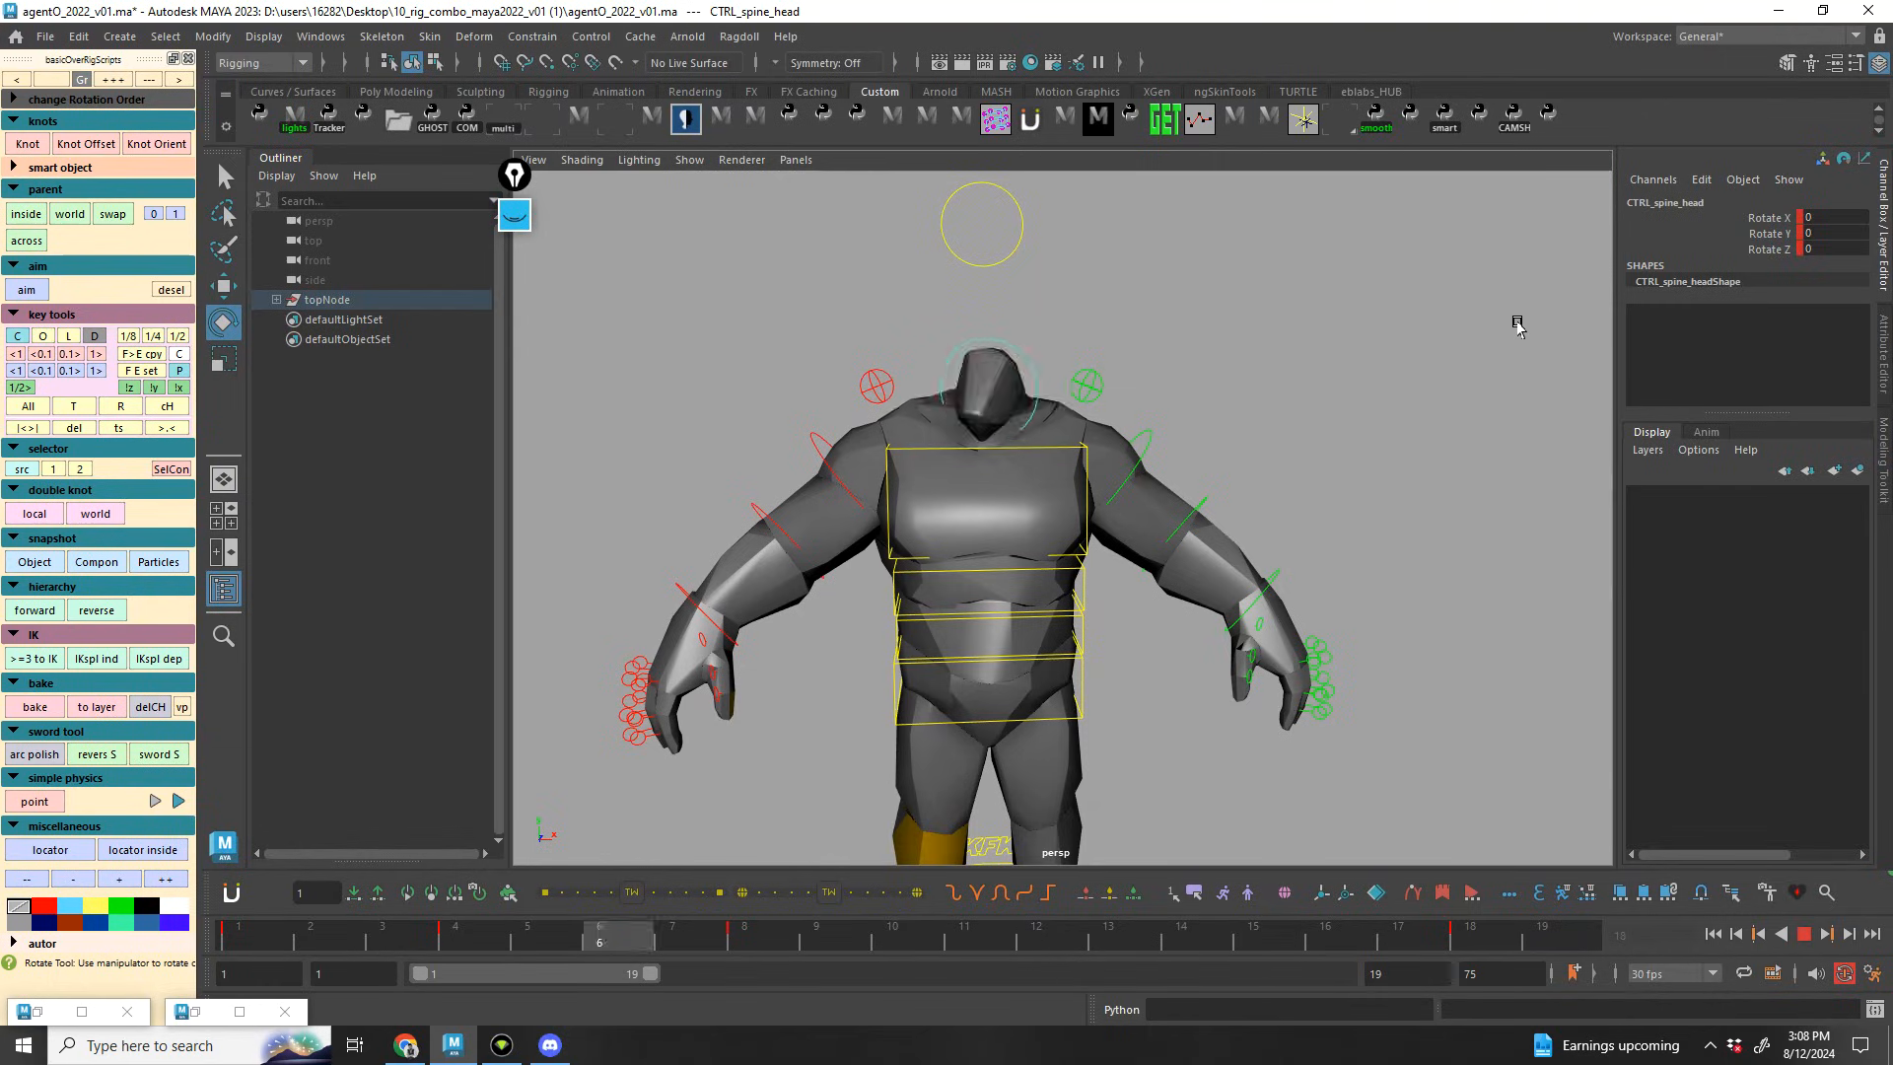
Review the looping head turn from the front and the side, with the head control selected and deselected
key("alt+v")
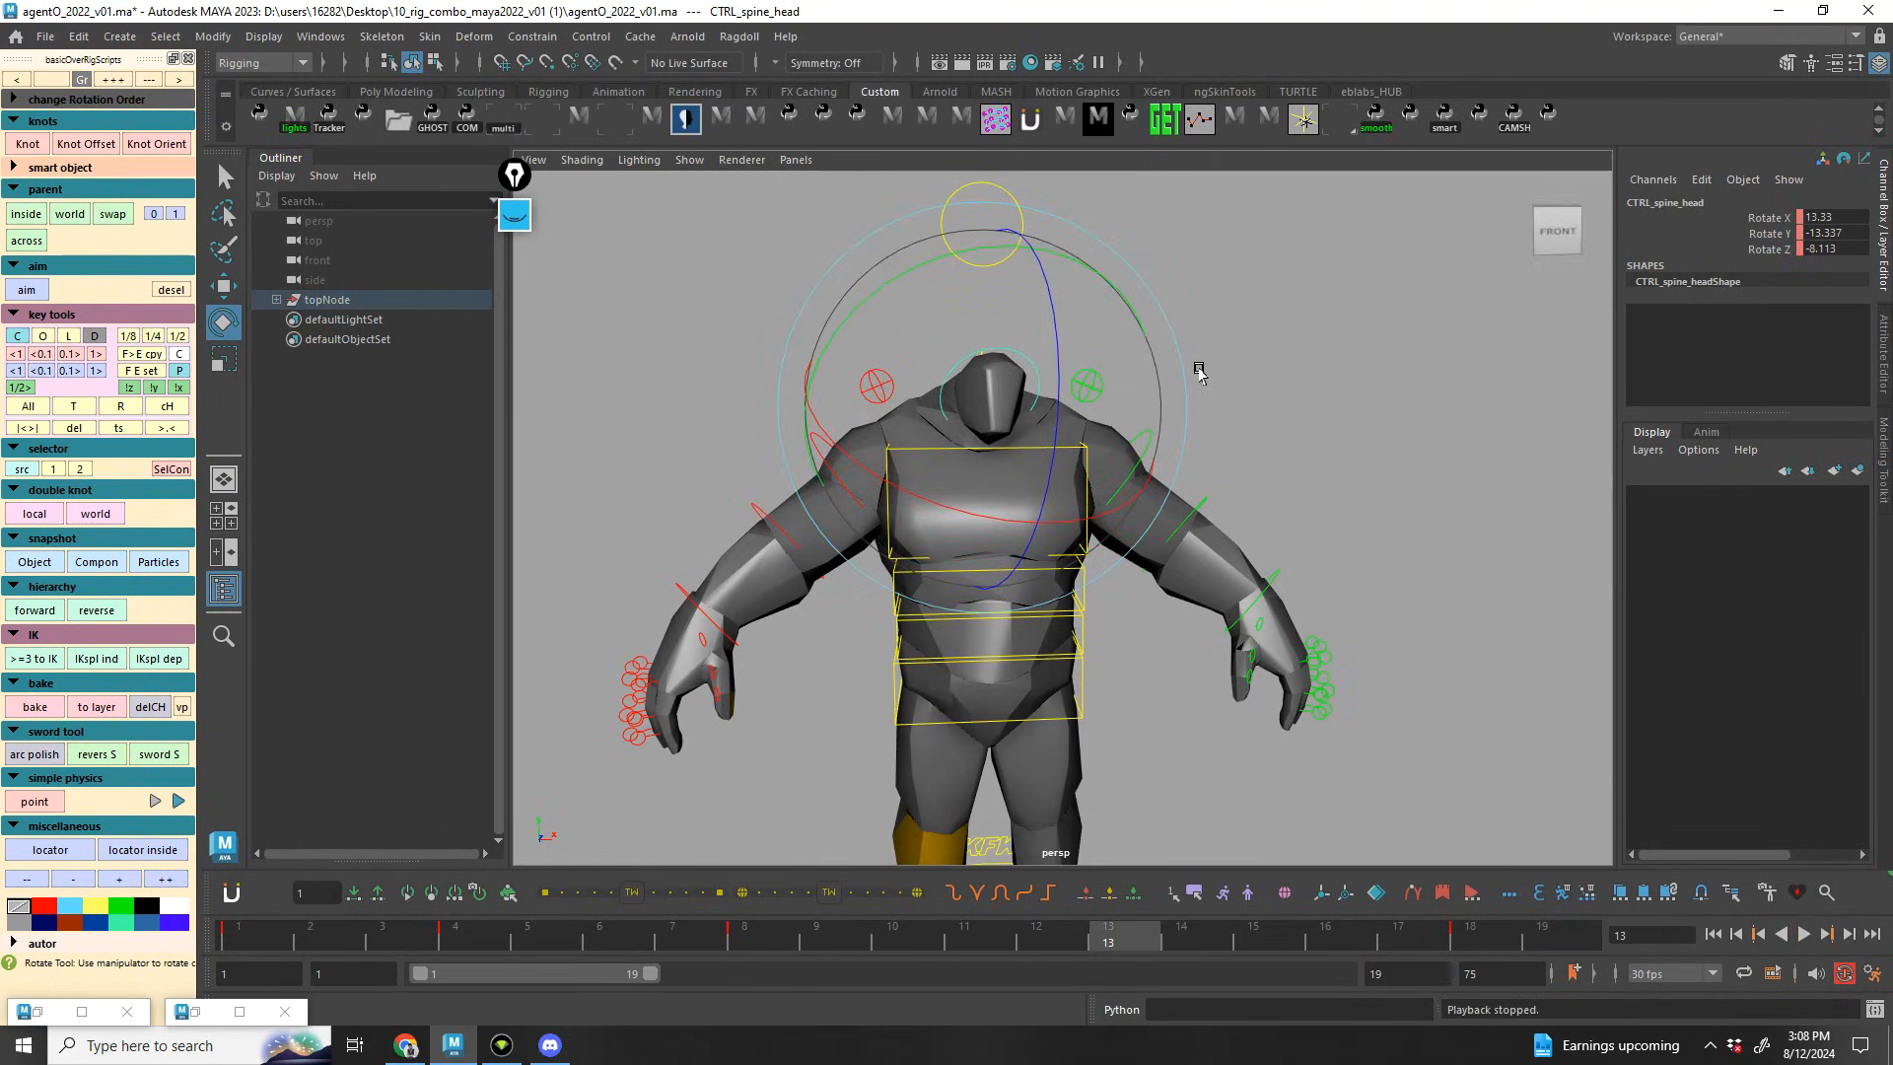
key("alt+v")
left_click_drag(1266, 418, 1221, 452, "alt")
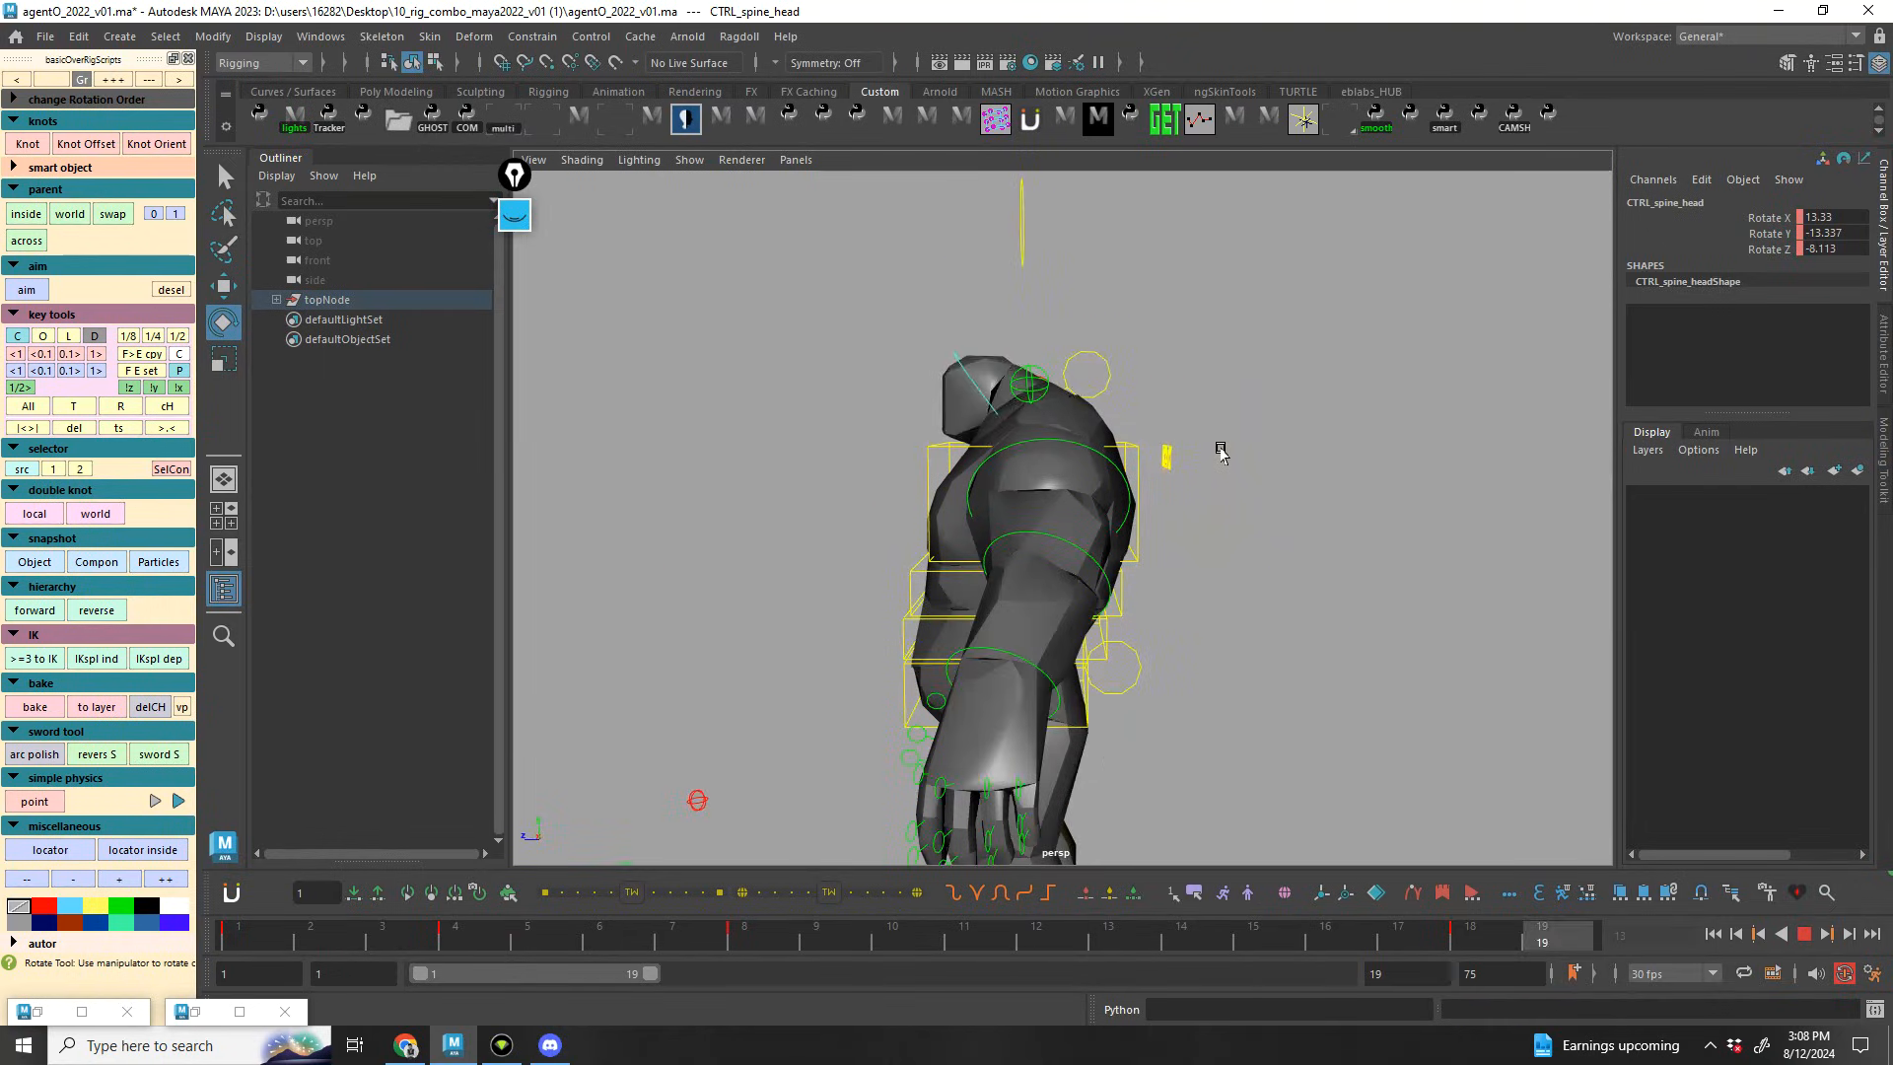
left_click_drag(1221, 452, 1268, 570, "alt")
key("alt+v")
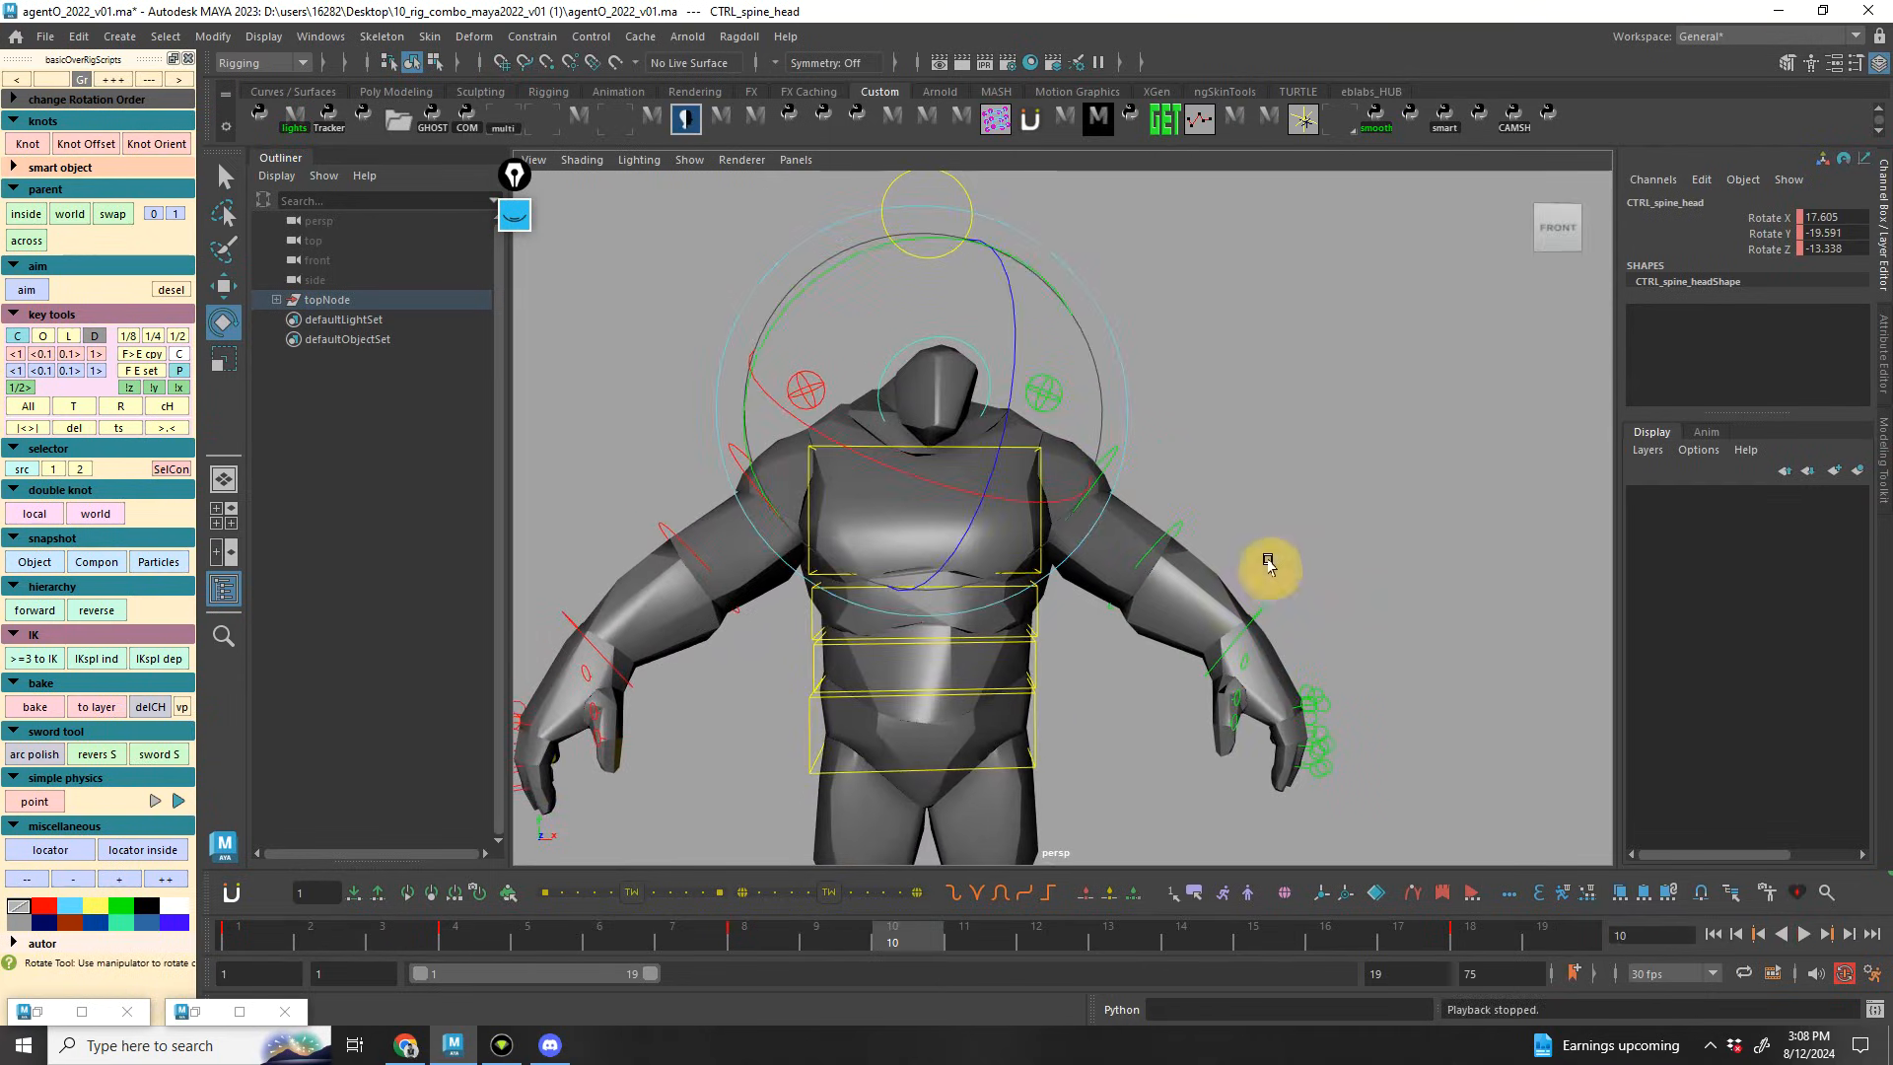
left_click(1333, 362)
key("alt+v")
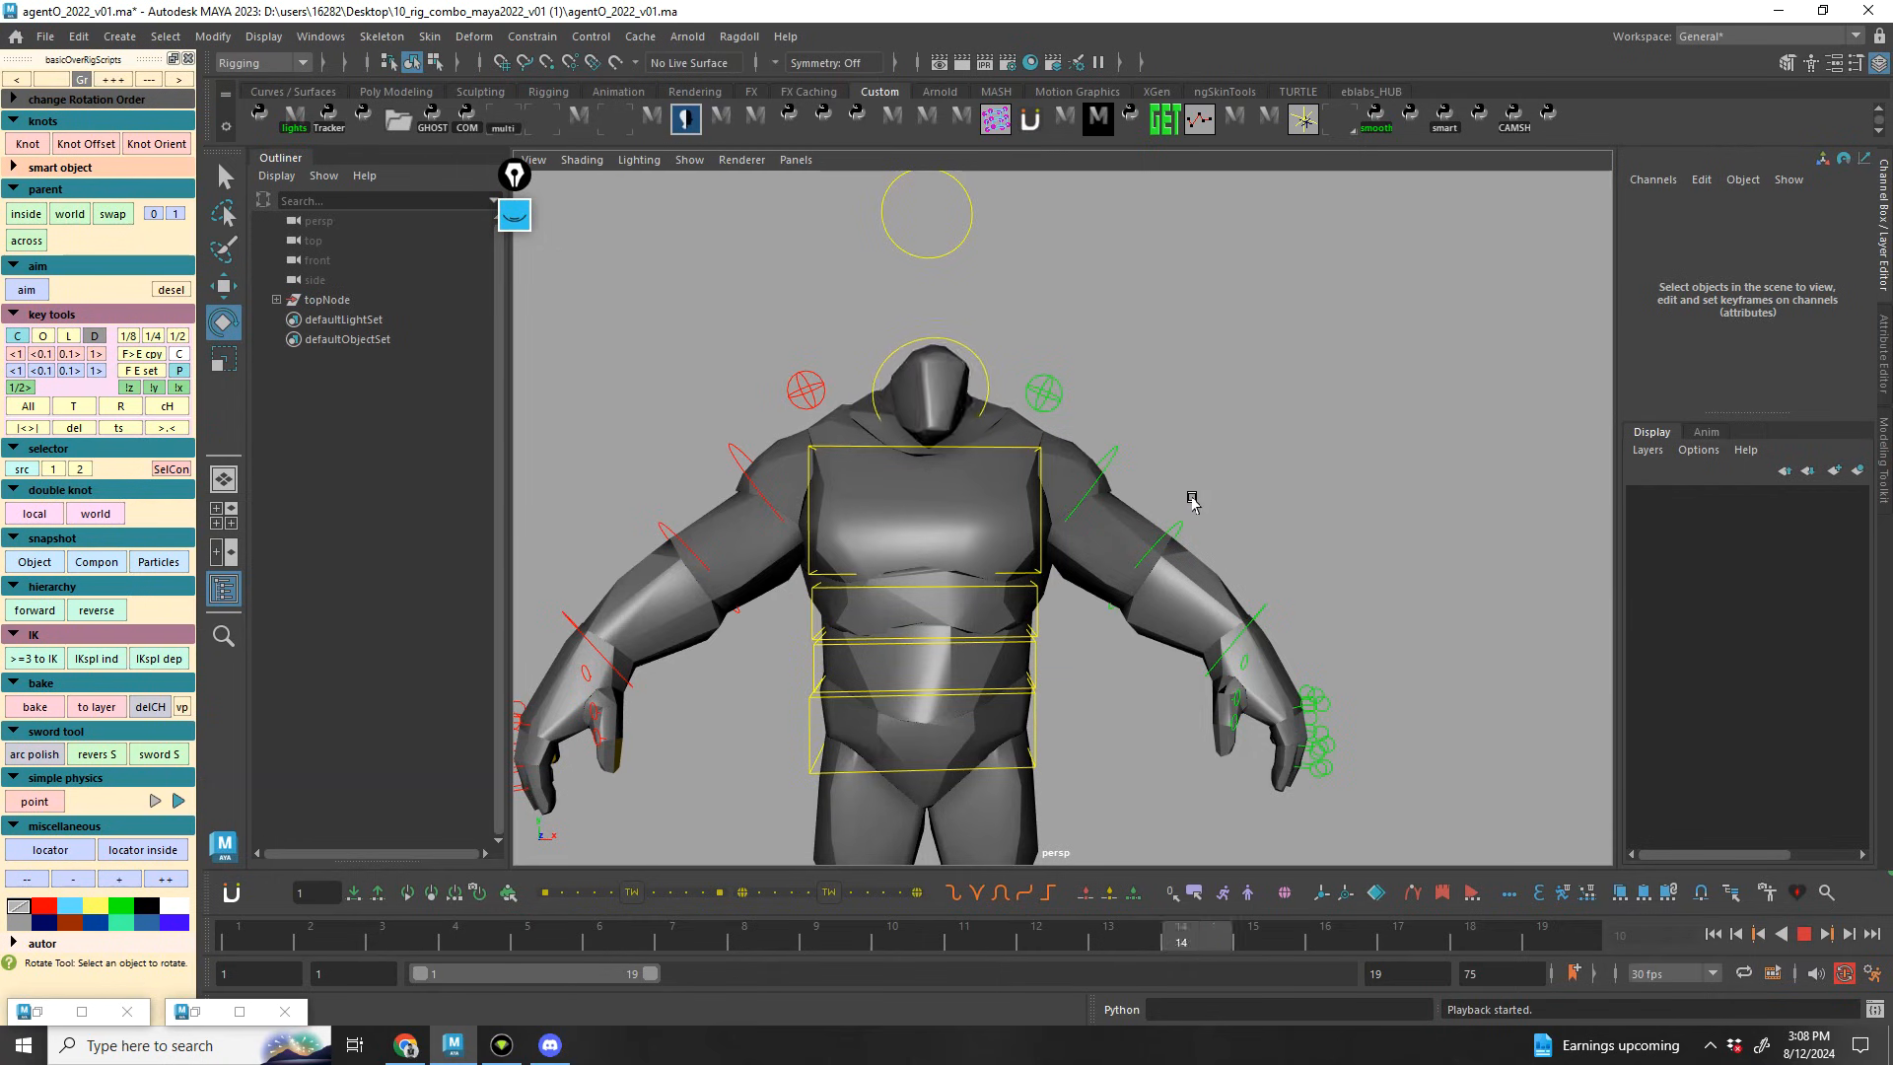
left_click(424, 941)
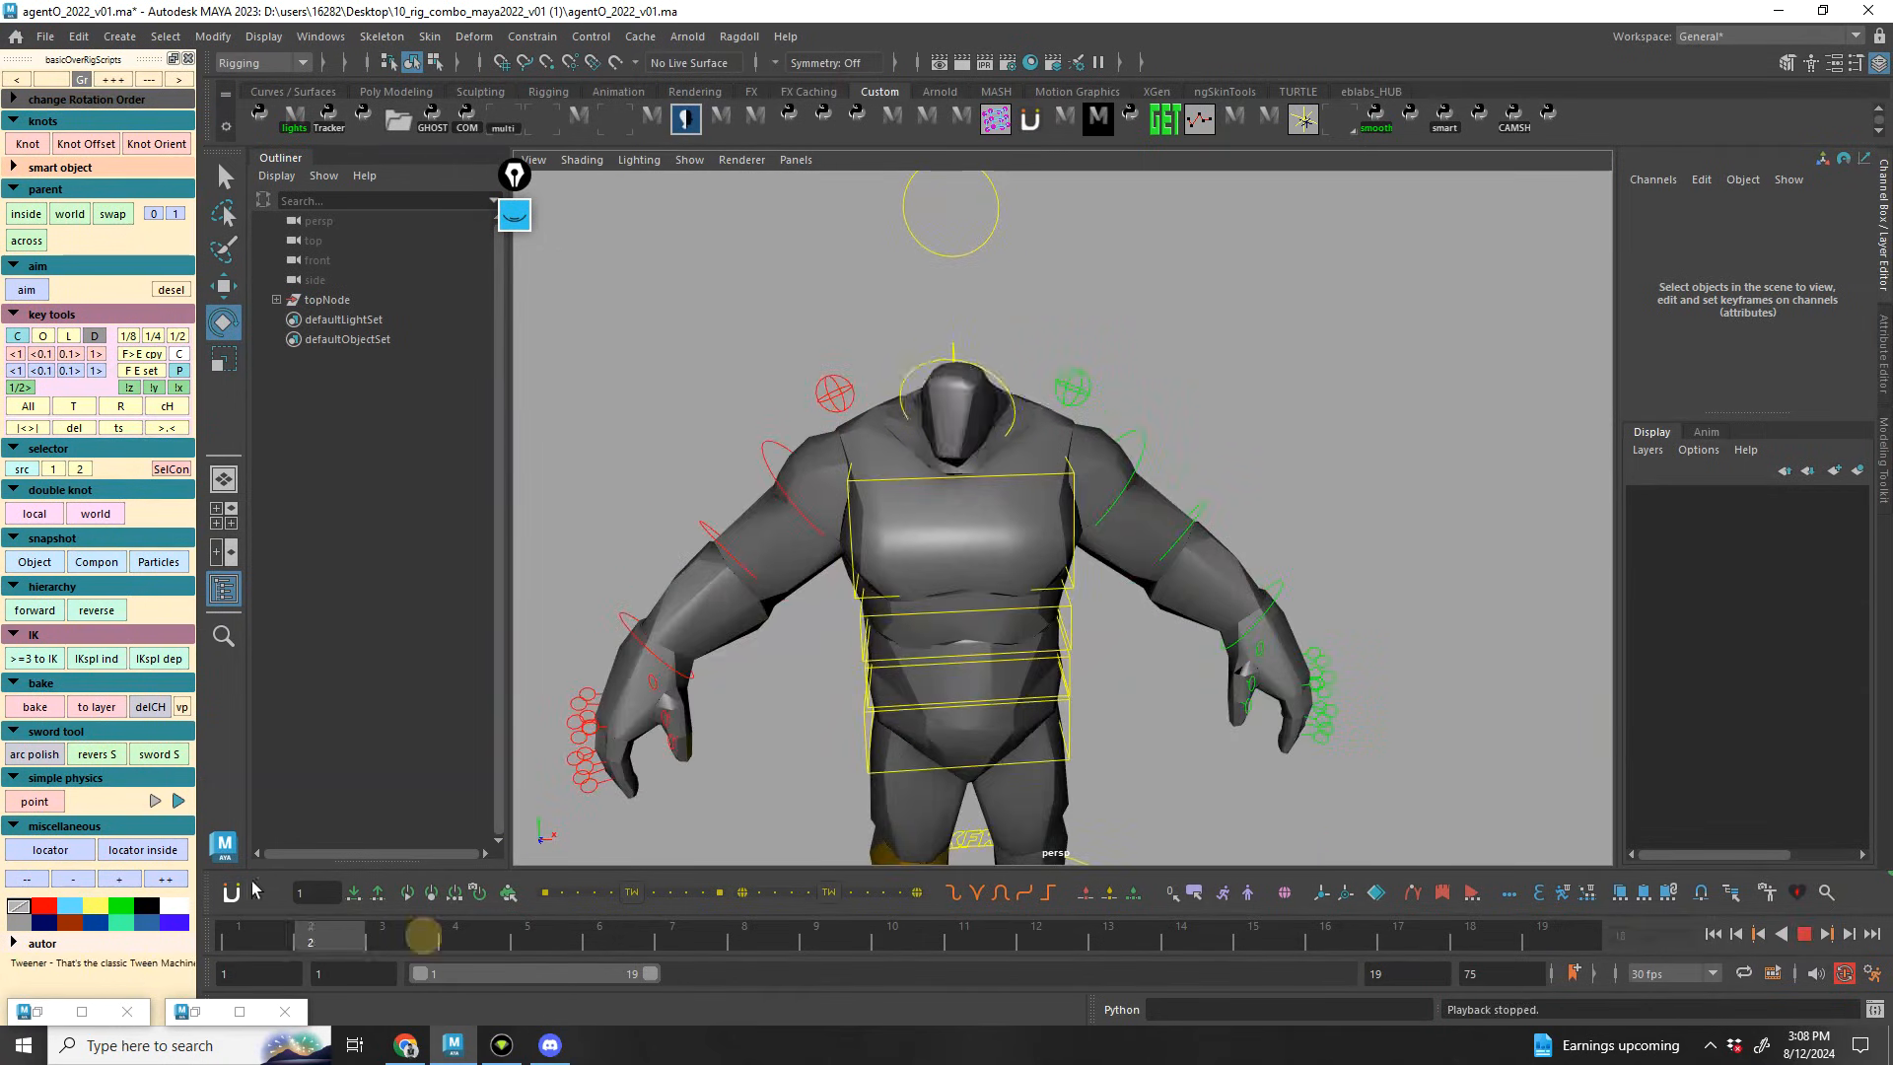
left_click_drag(1045, 592, 1130, 390, "alt")
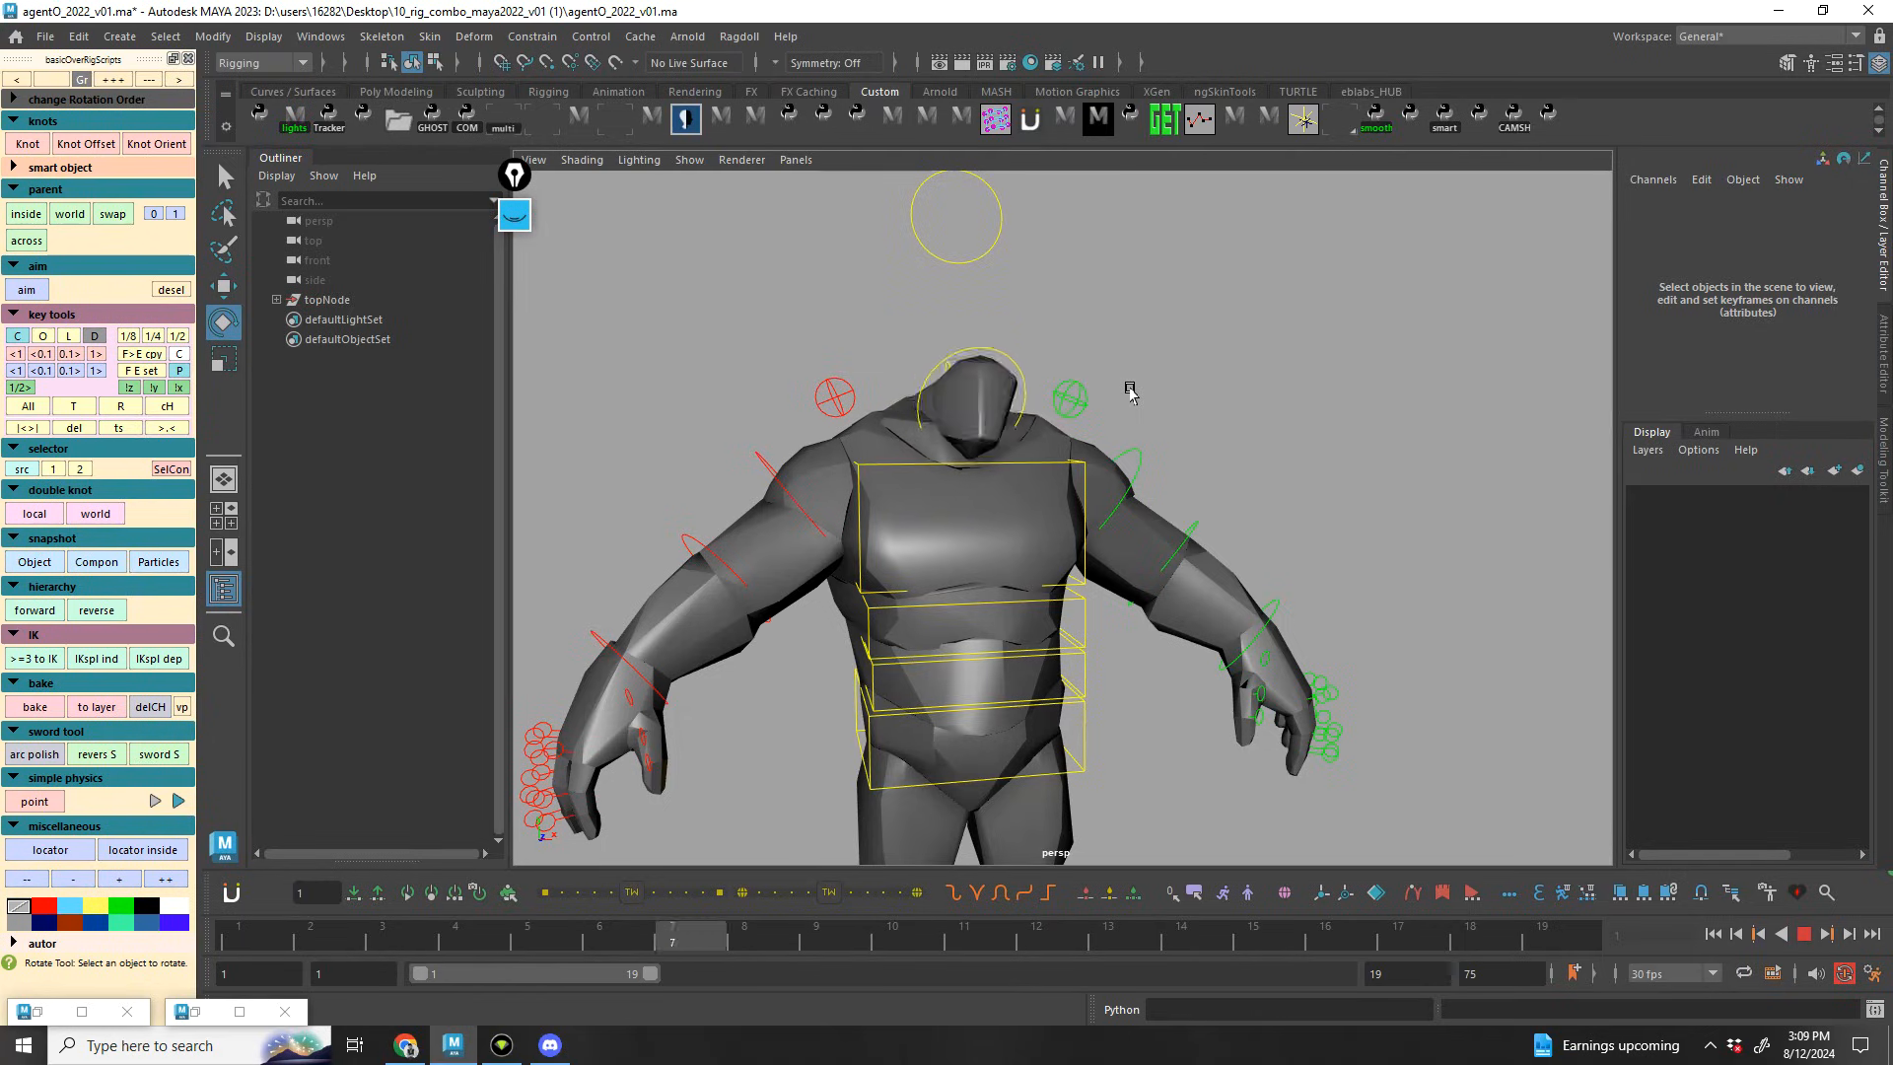
middle_click_drag(1153, 464, 1150, 507, "alt")
right_click_drag(1149, 507, 1118, 491, "alt")
key("alt+v")
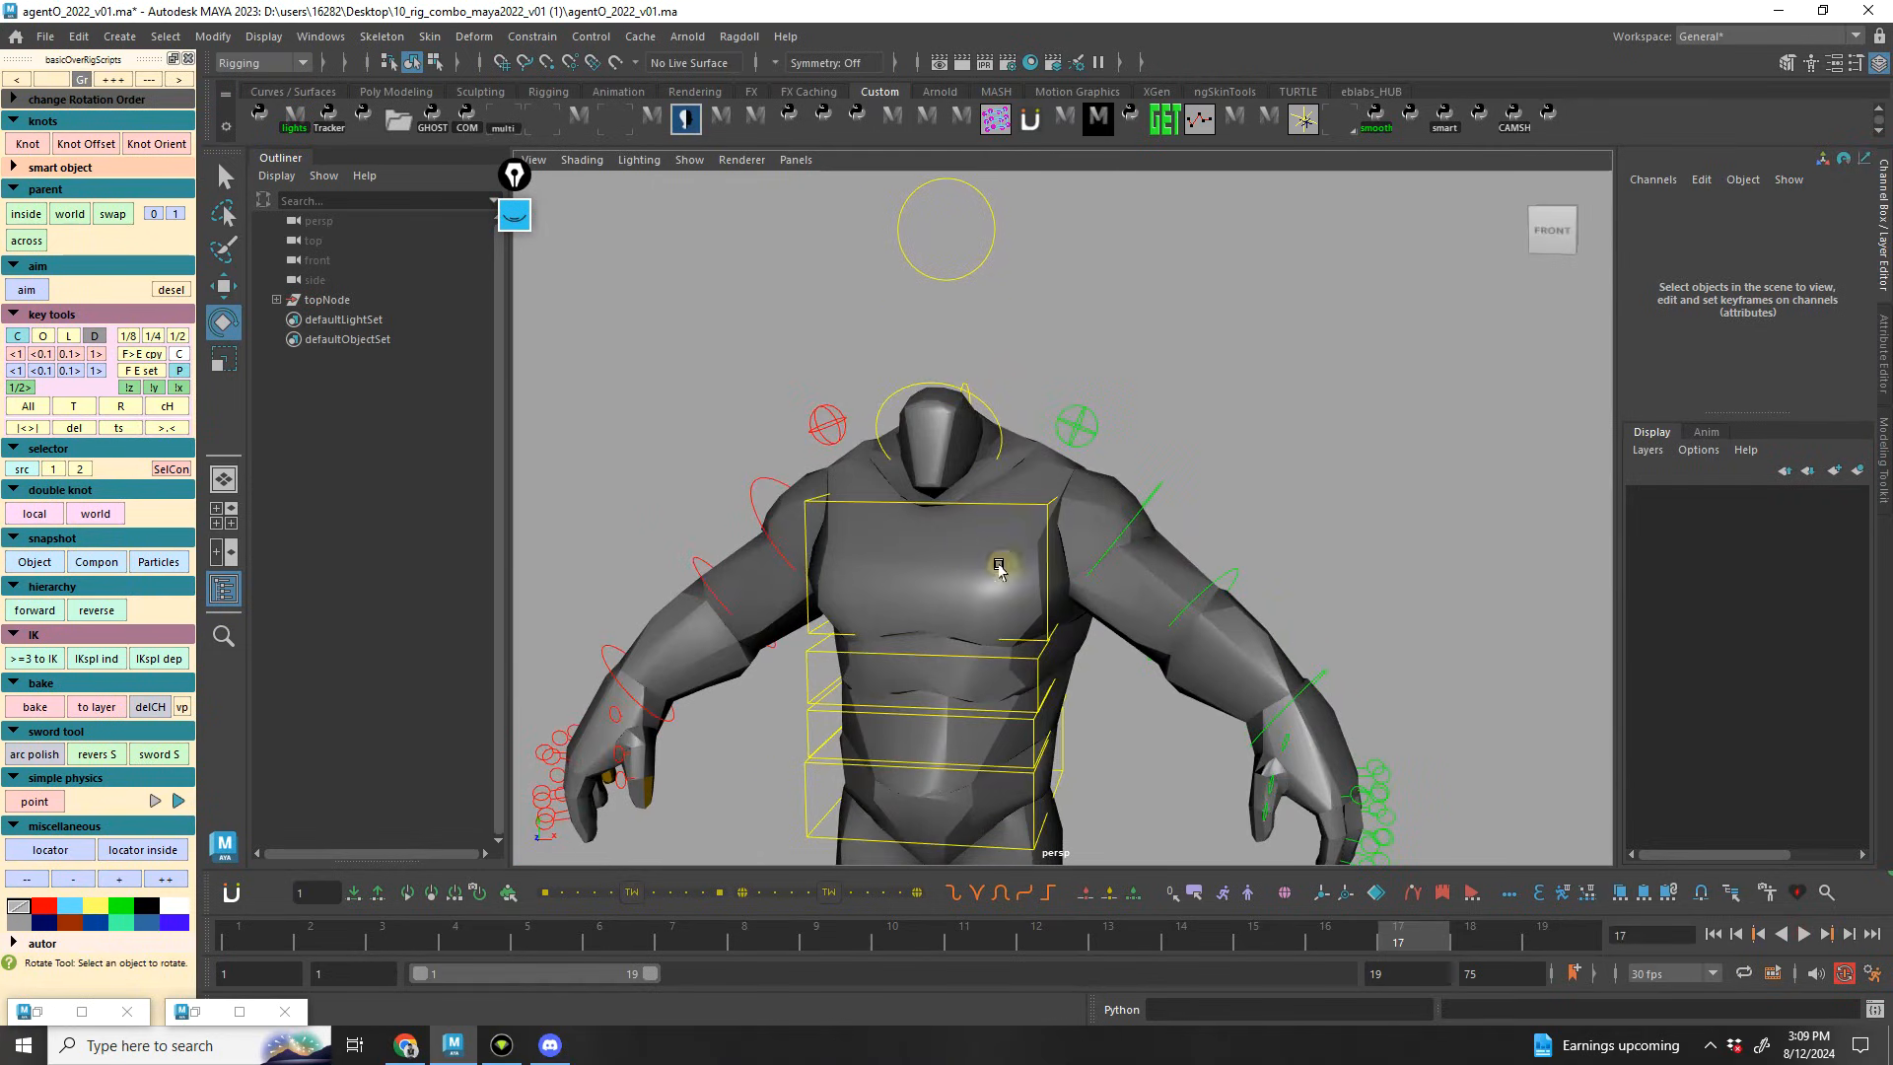
Key CTRL_spine_spine3 at frame 1 and rotate the chest at frame 6 to about X -3.5, Y -6.7, Z 2.6
left_click(994, 422)
key("alt+v")
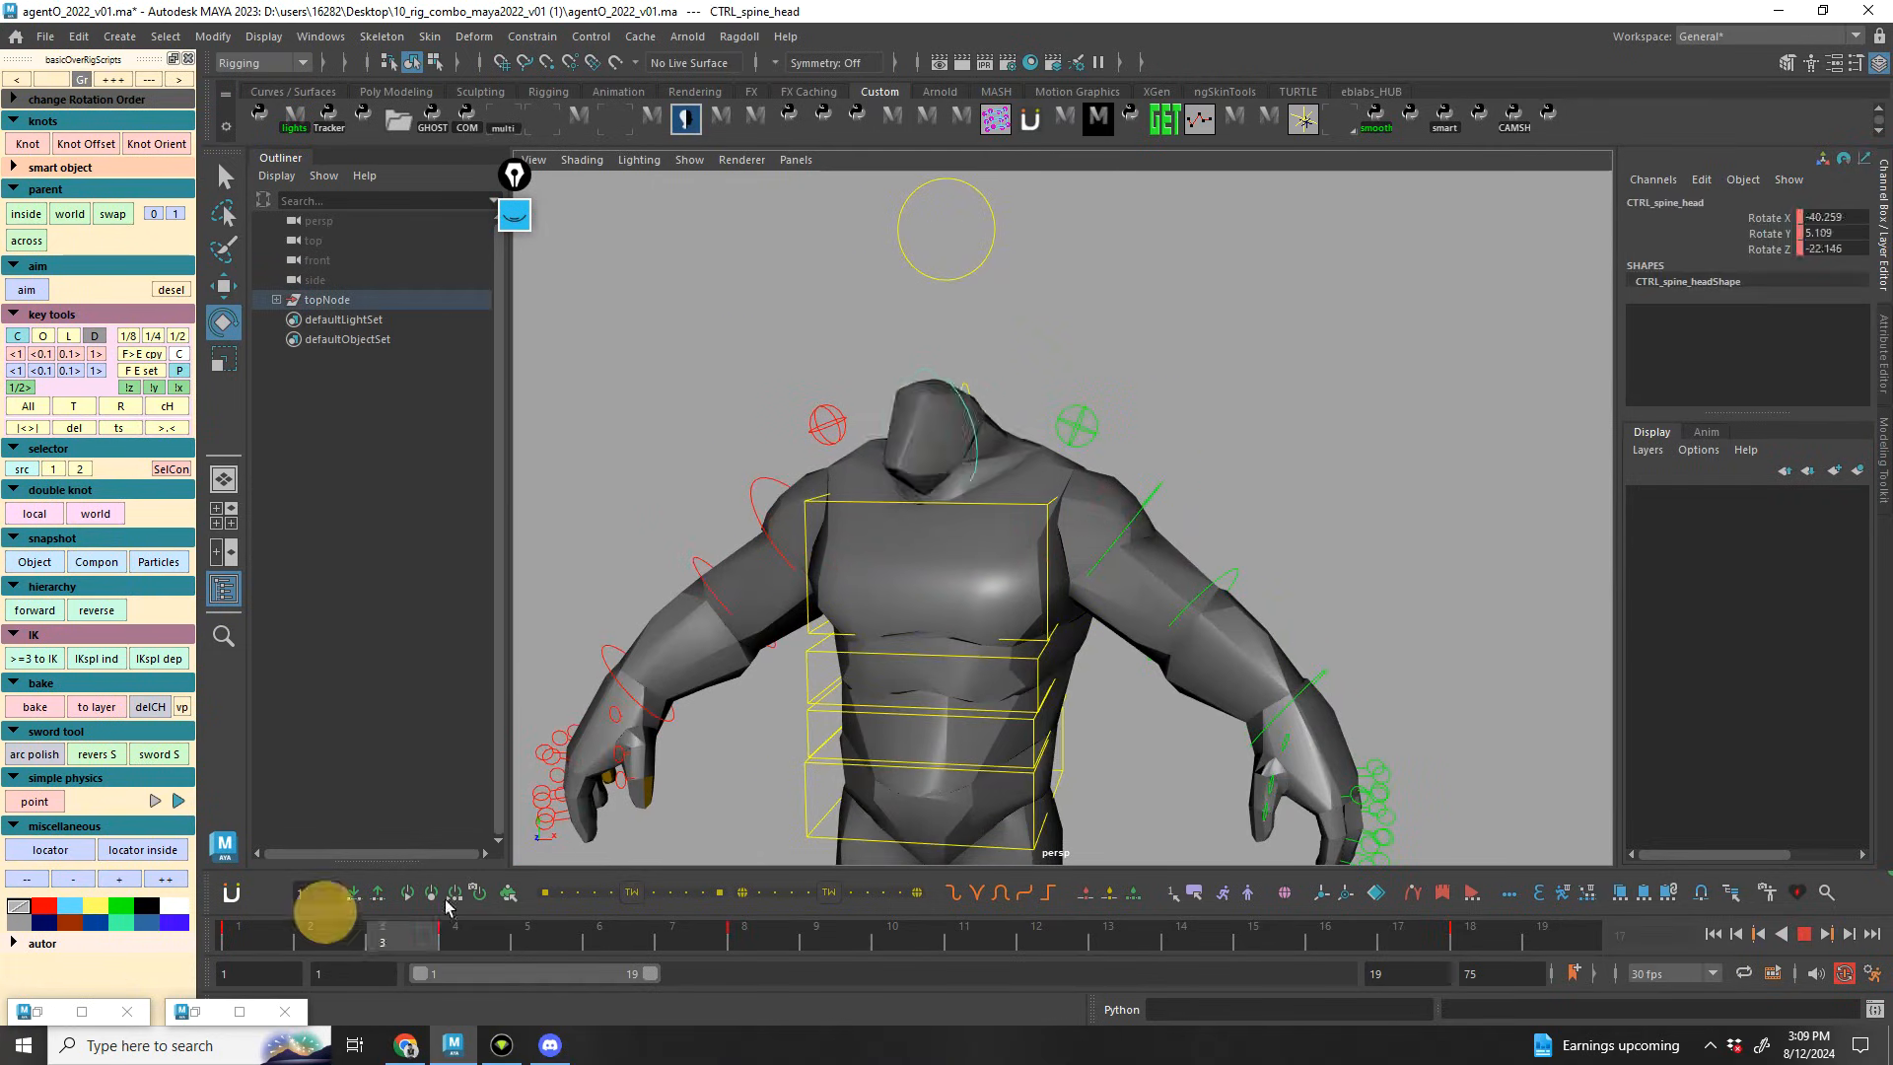
key("alt+v")
key("q")
left_click(1057, 541)
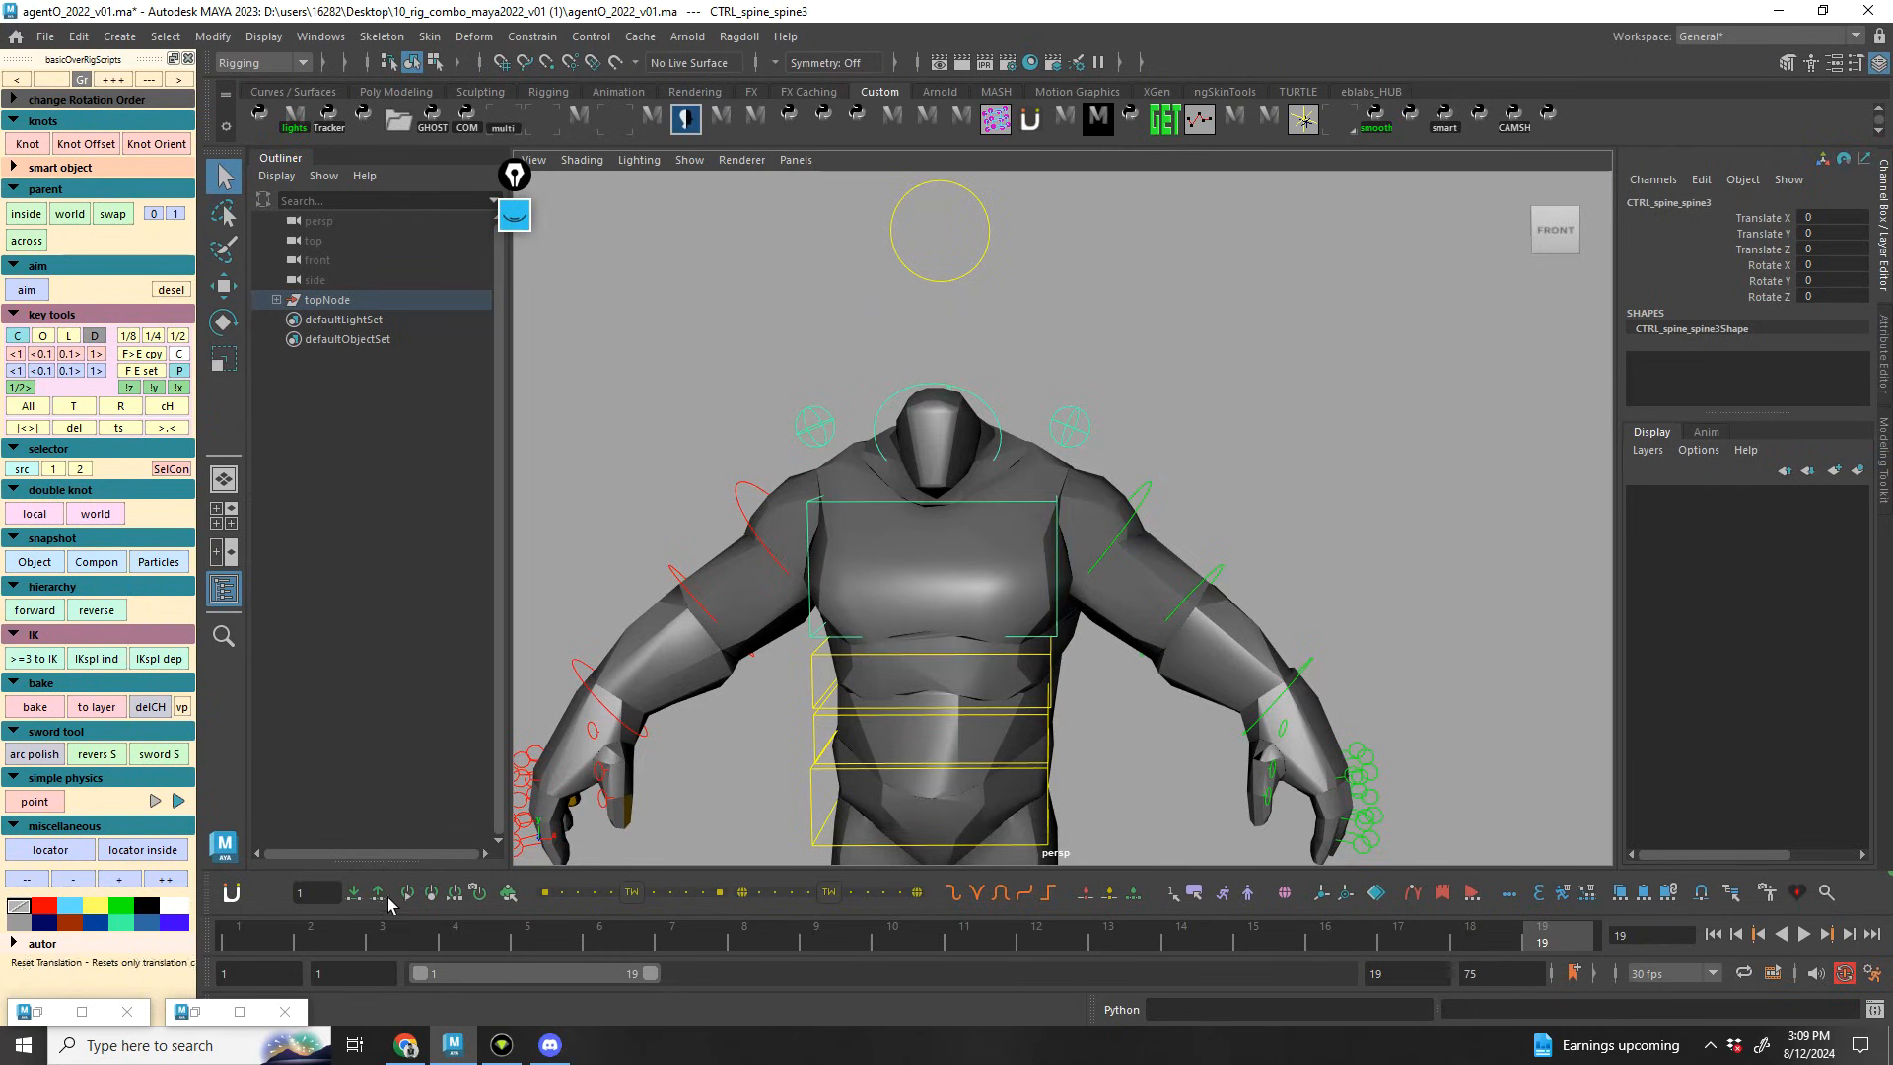
key("alt+v")
key("e")
mouse_move(988, 625)
left_mouse_down()
mouse_move(967, 612)
mouse_move(988, 646)
left_mouse_up()
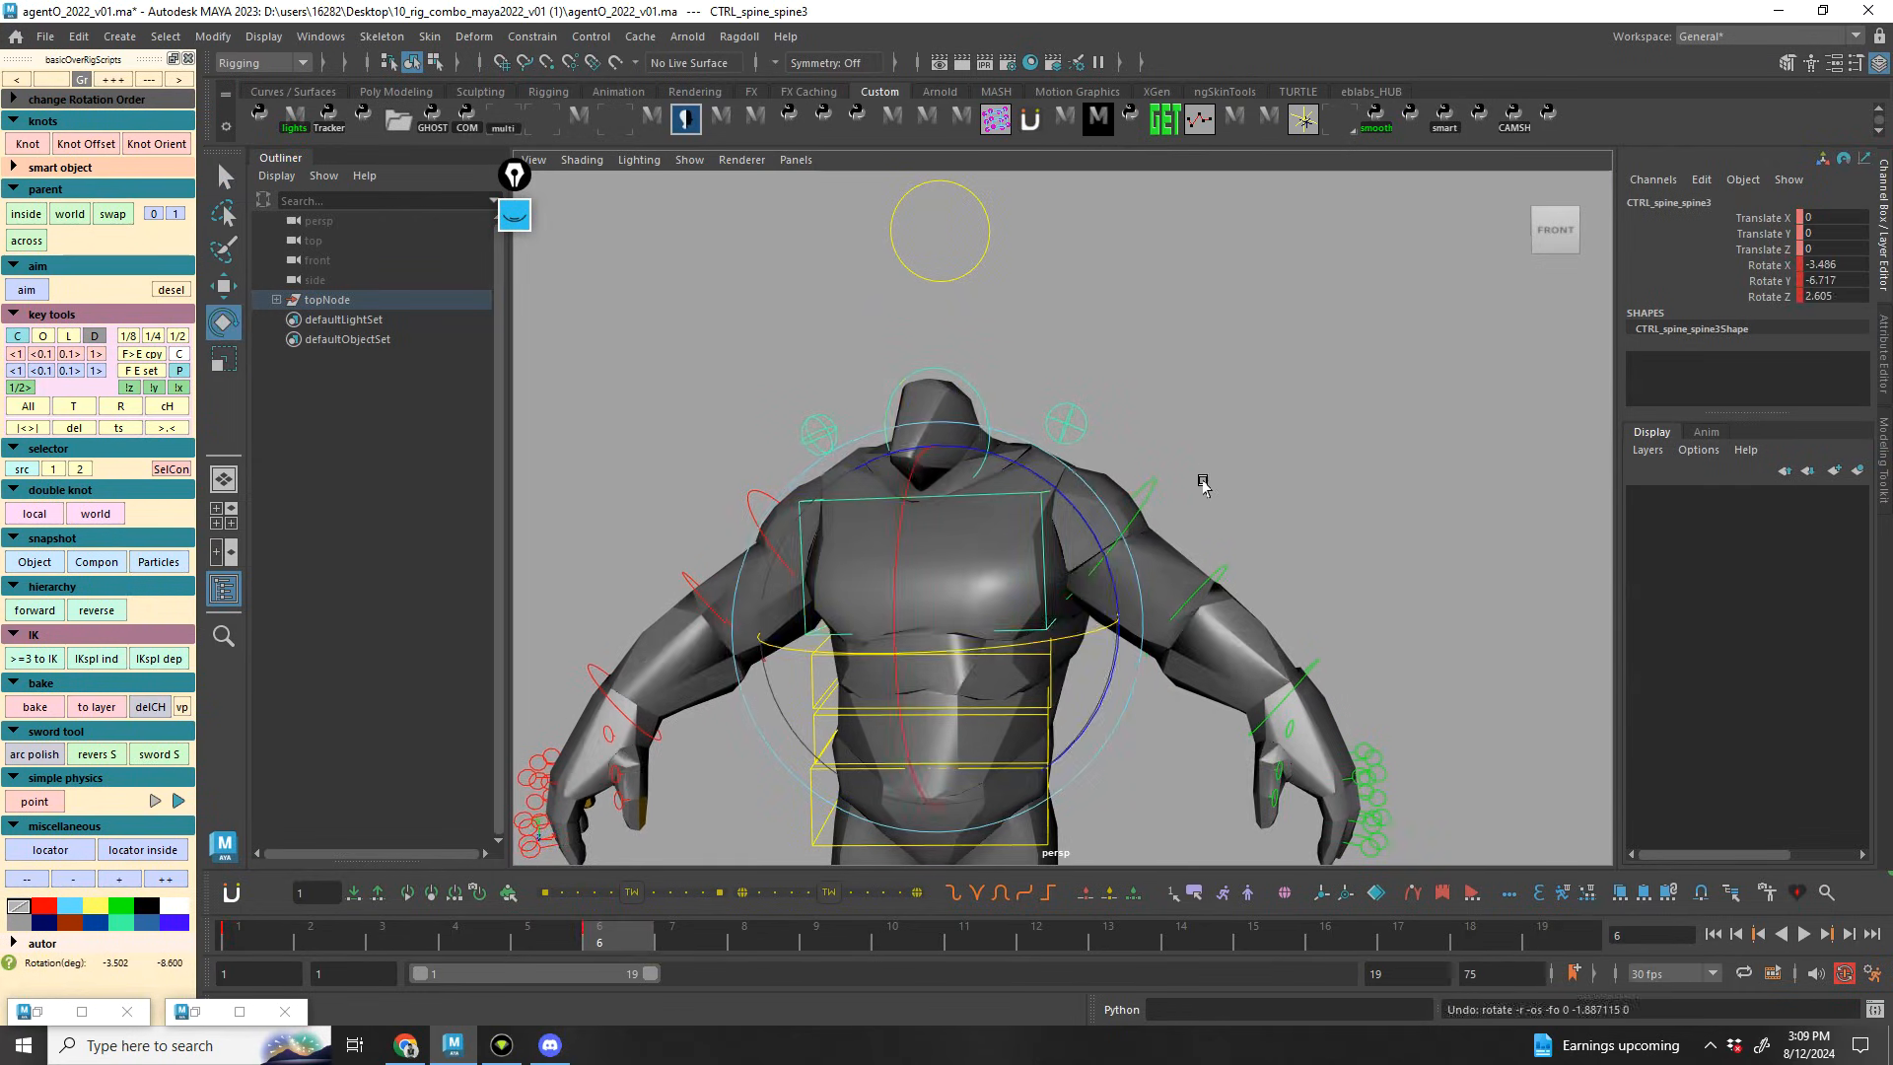
Create Knot Orient controls for the left and right arm shoulder controls at frame 1
key("q")
left_click(1162, 478)
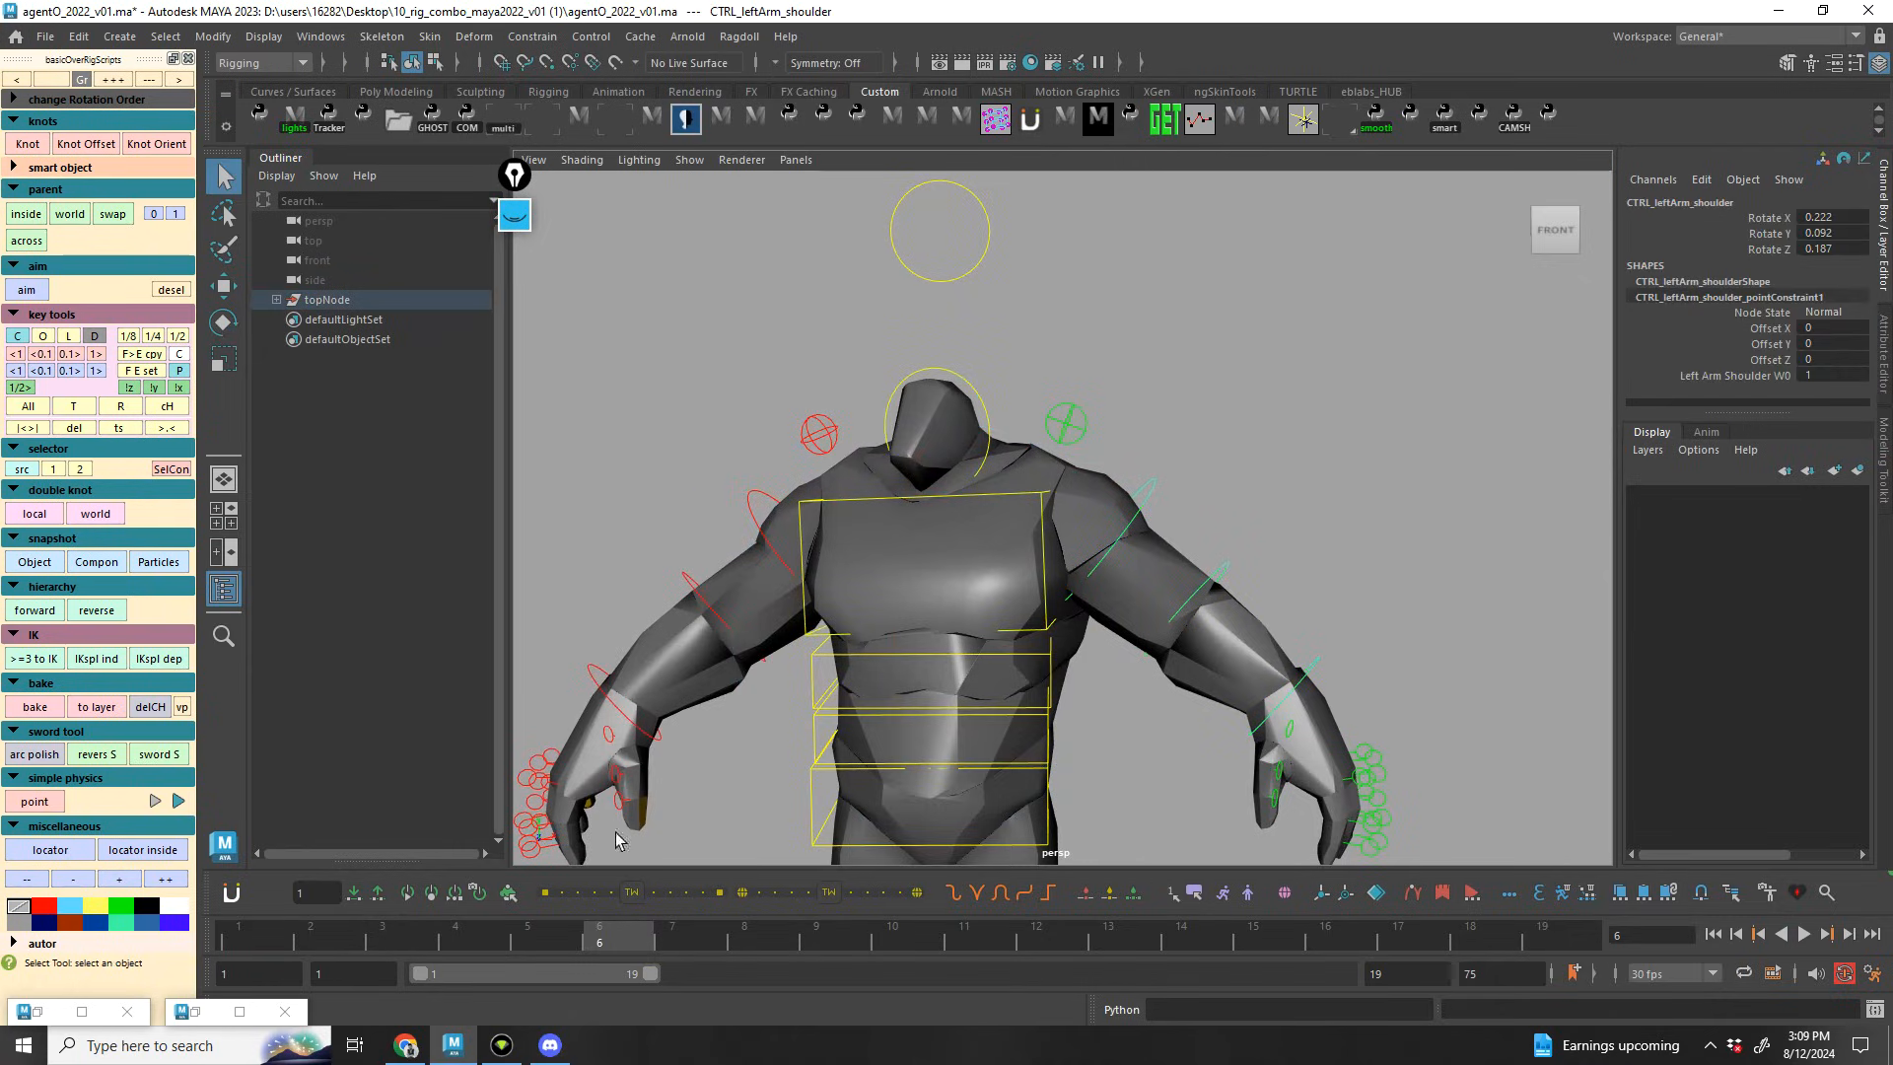
left_click_drag(574, 946, 238, 947)
left_click(1110, 439)
left_click(735, 483)
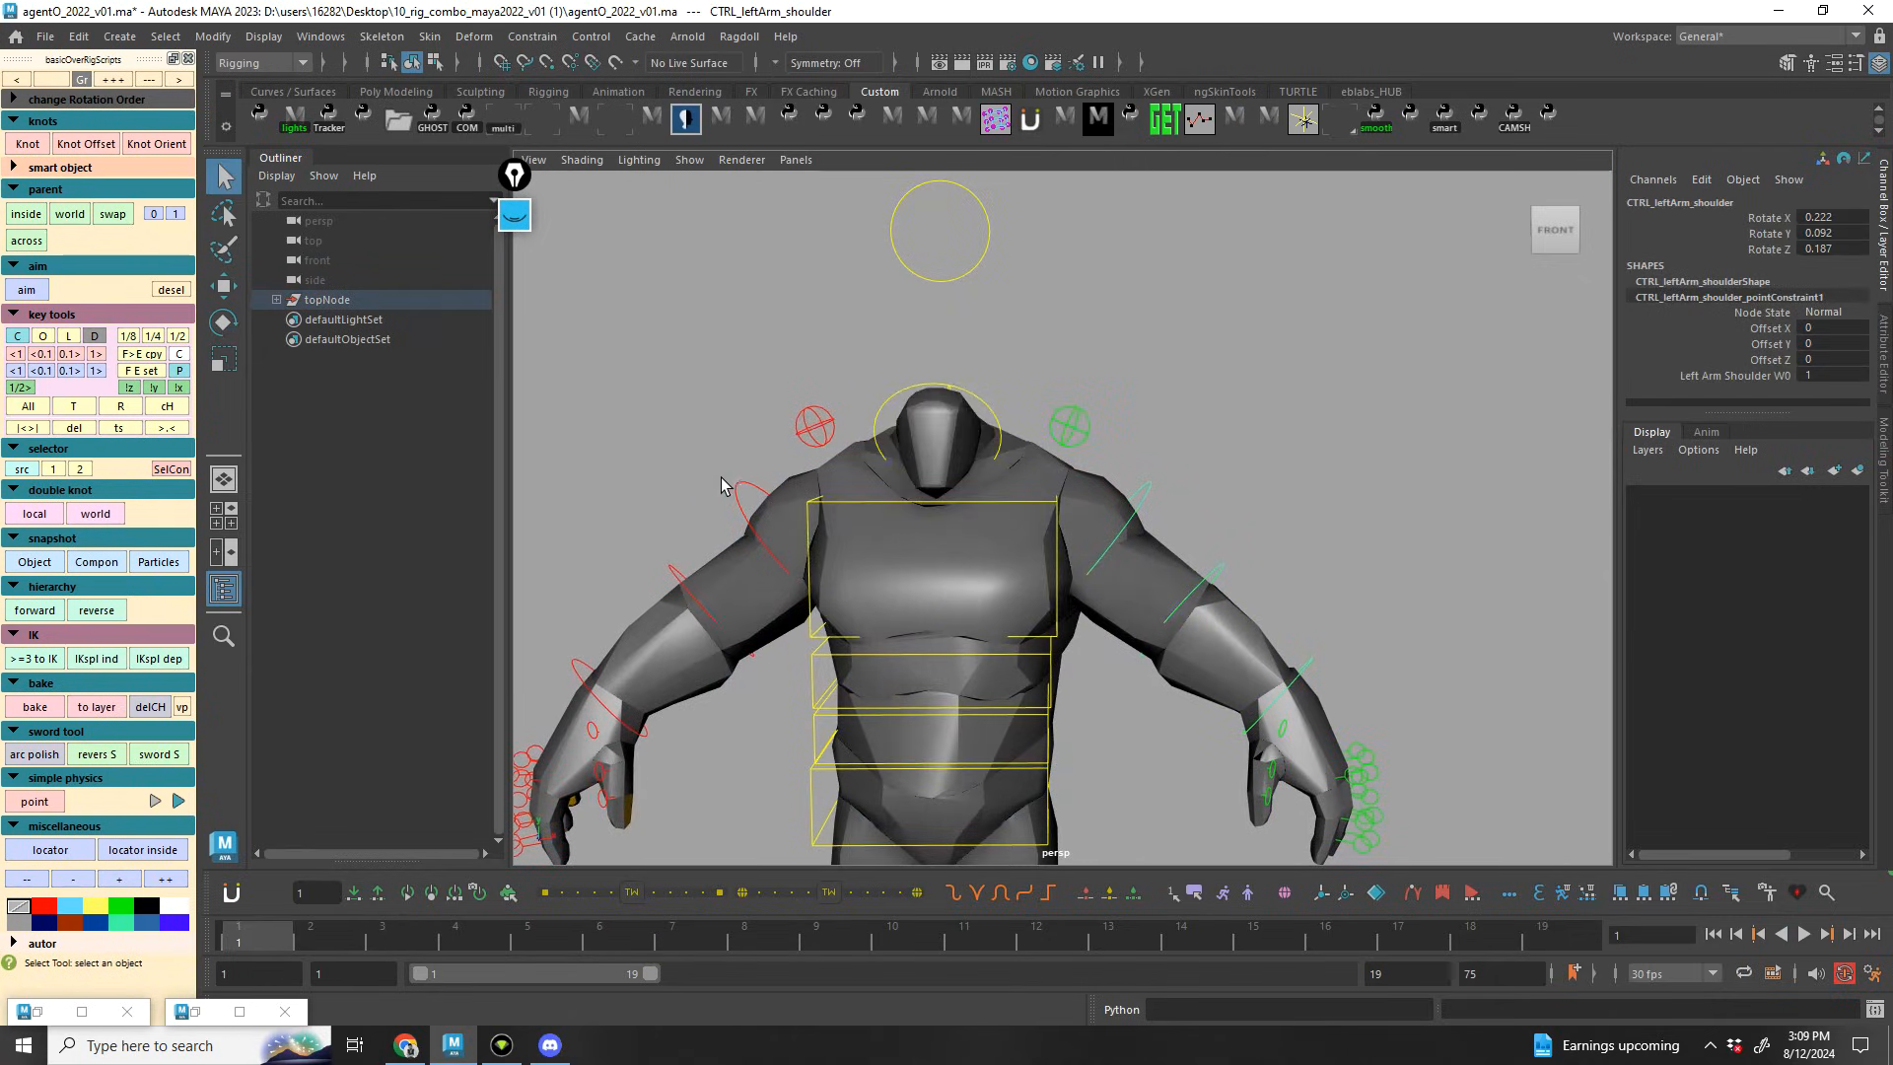
left_click(159, 144)
left_click(1313, 486)
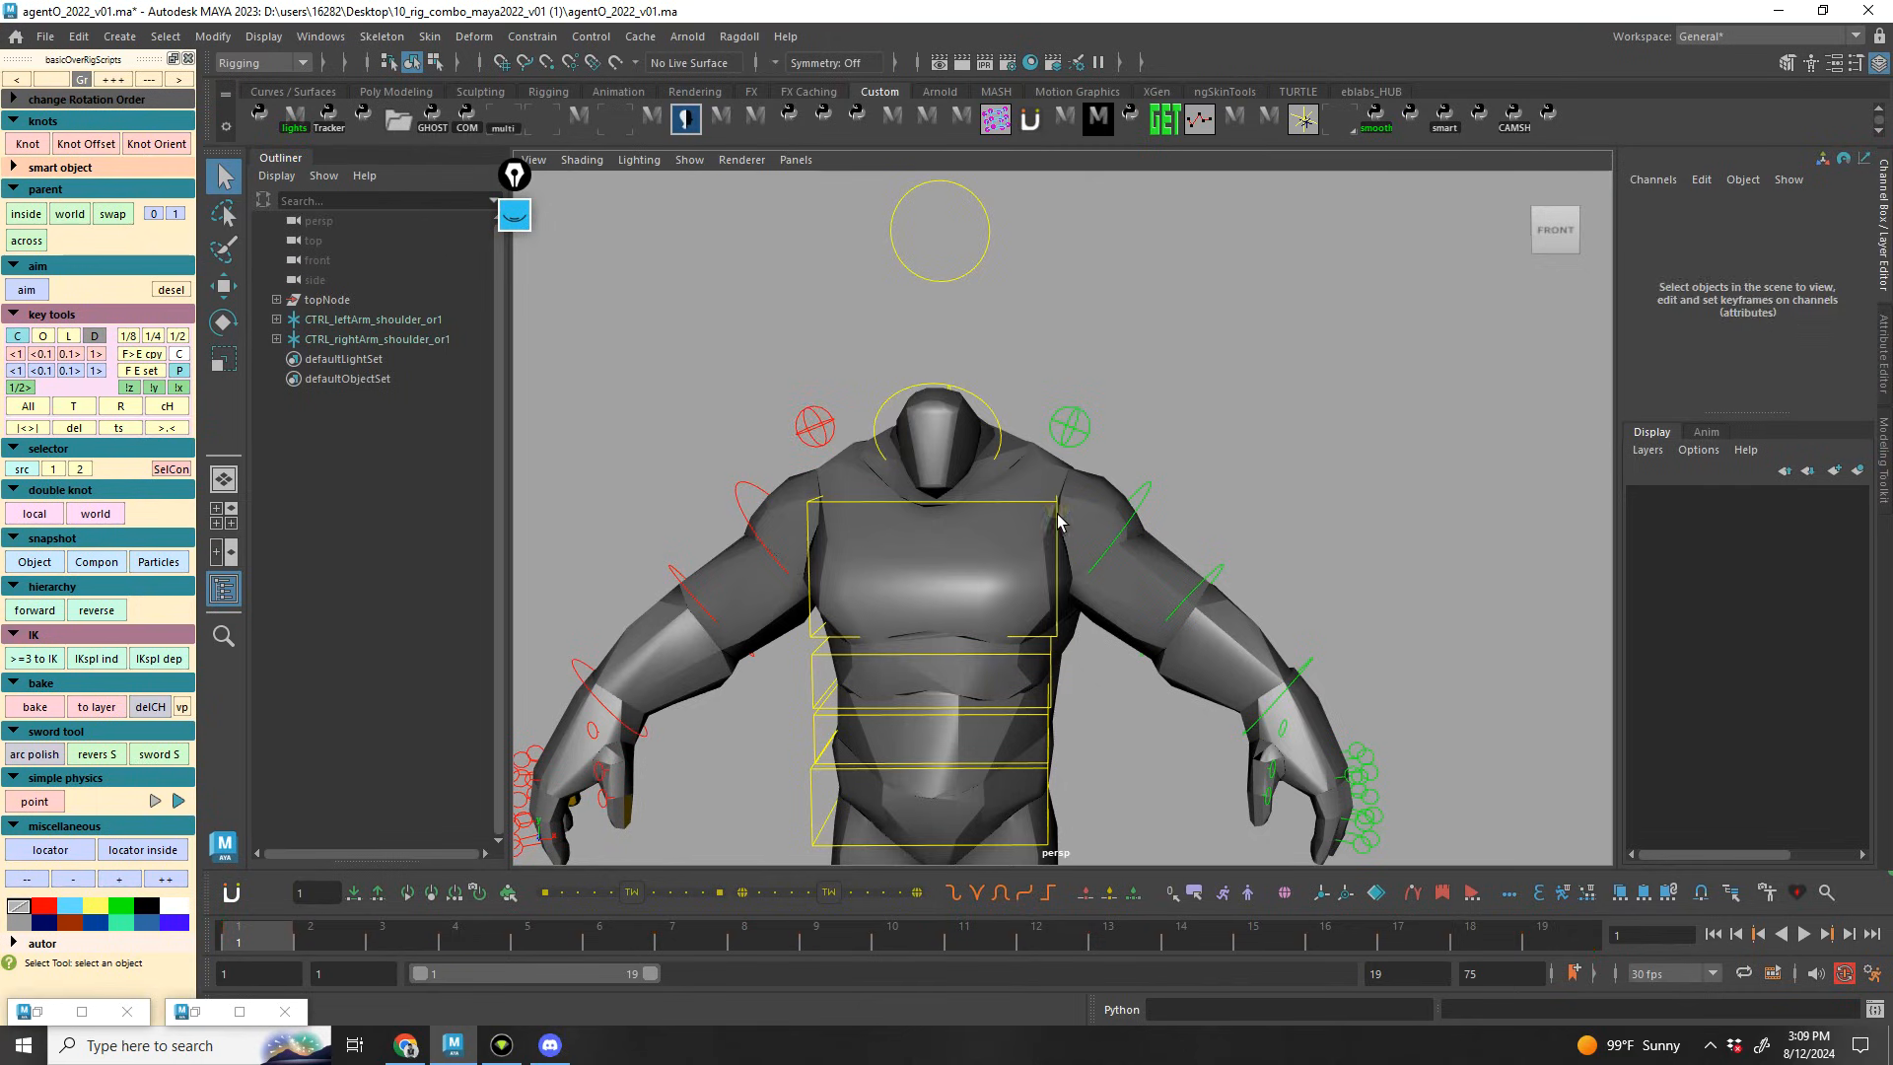
Rotate CTRL_spine_spine3 at frame 13 to about X 1.8, Y 3.3, Z -2.4 and key it neutral at frame 19
left_click(1051, 501)
left_click_drag(415, 938, 1109, 936)
key("e")
left_click(824, 806)
left_click_drag(981, 602, 1007, 618)
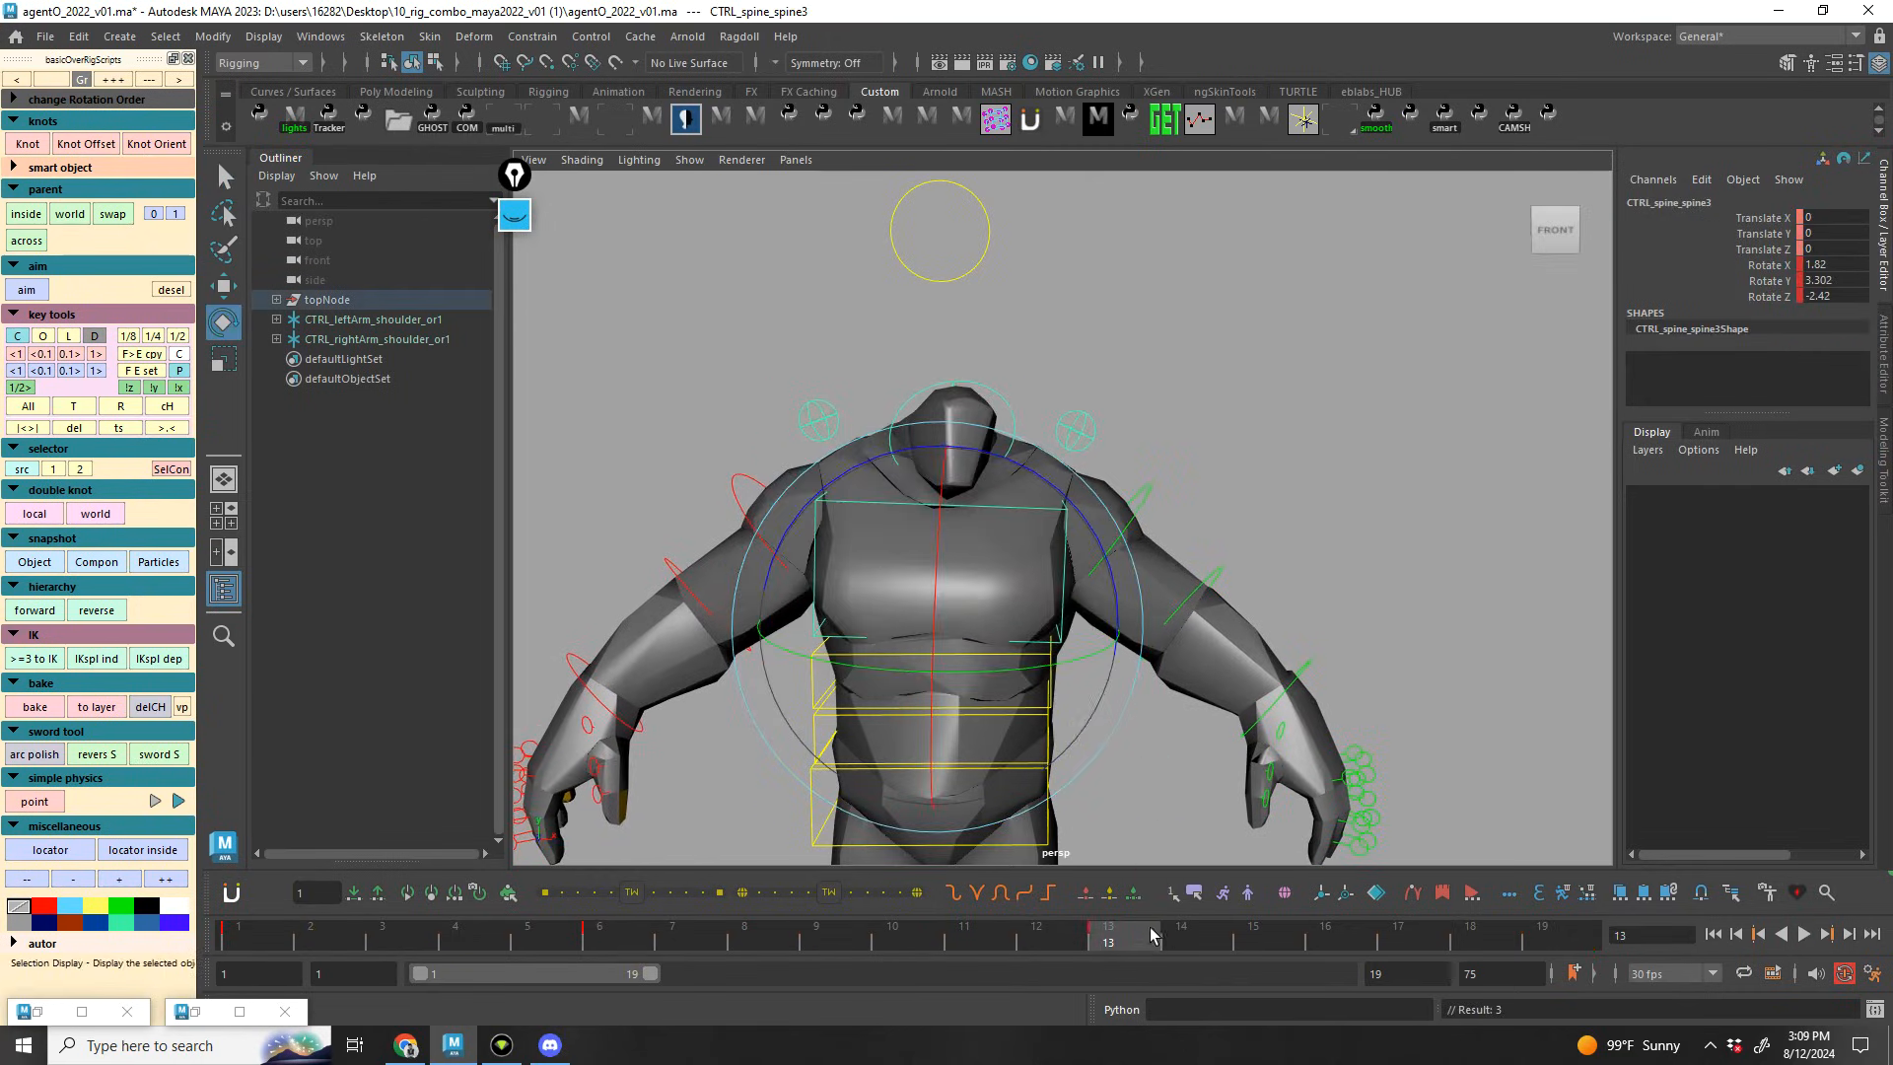
left_click_drag(1163, 934, 1558, 937)
key("alt+v")
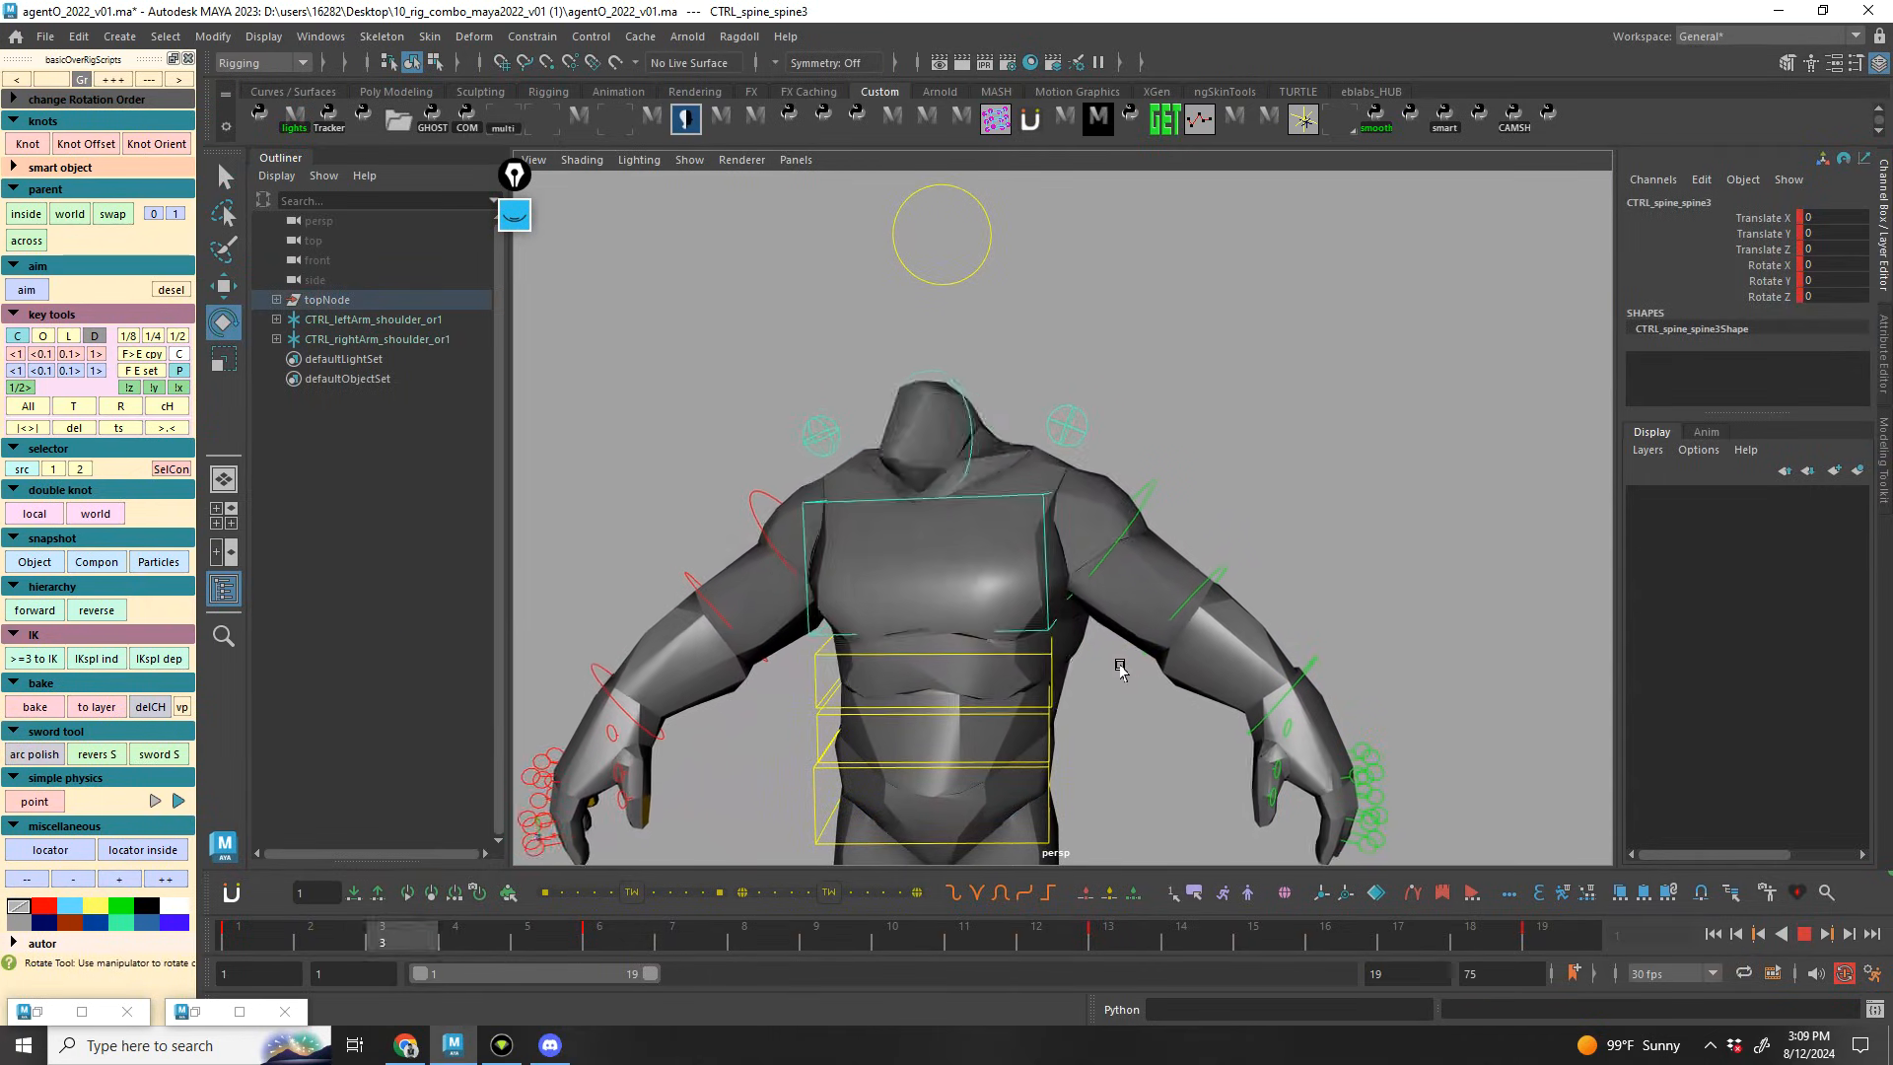
key("alt+v")
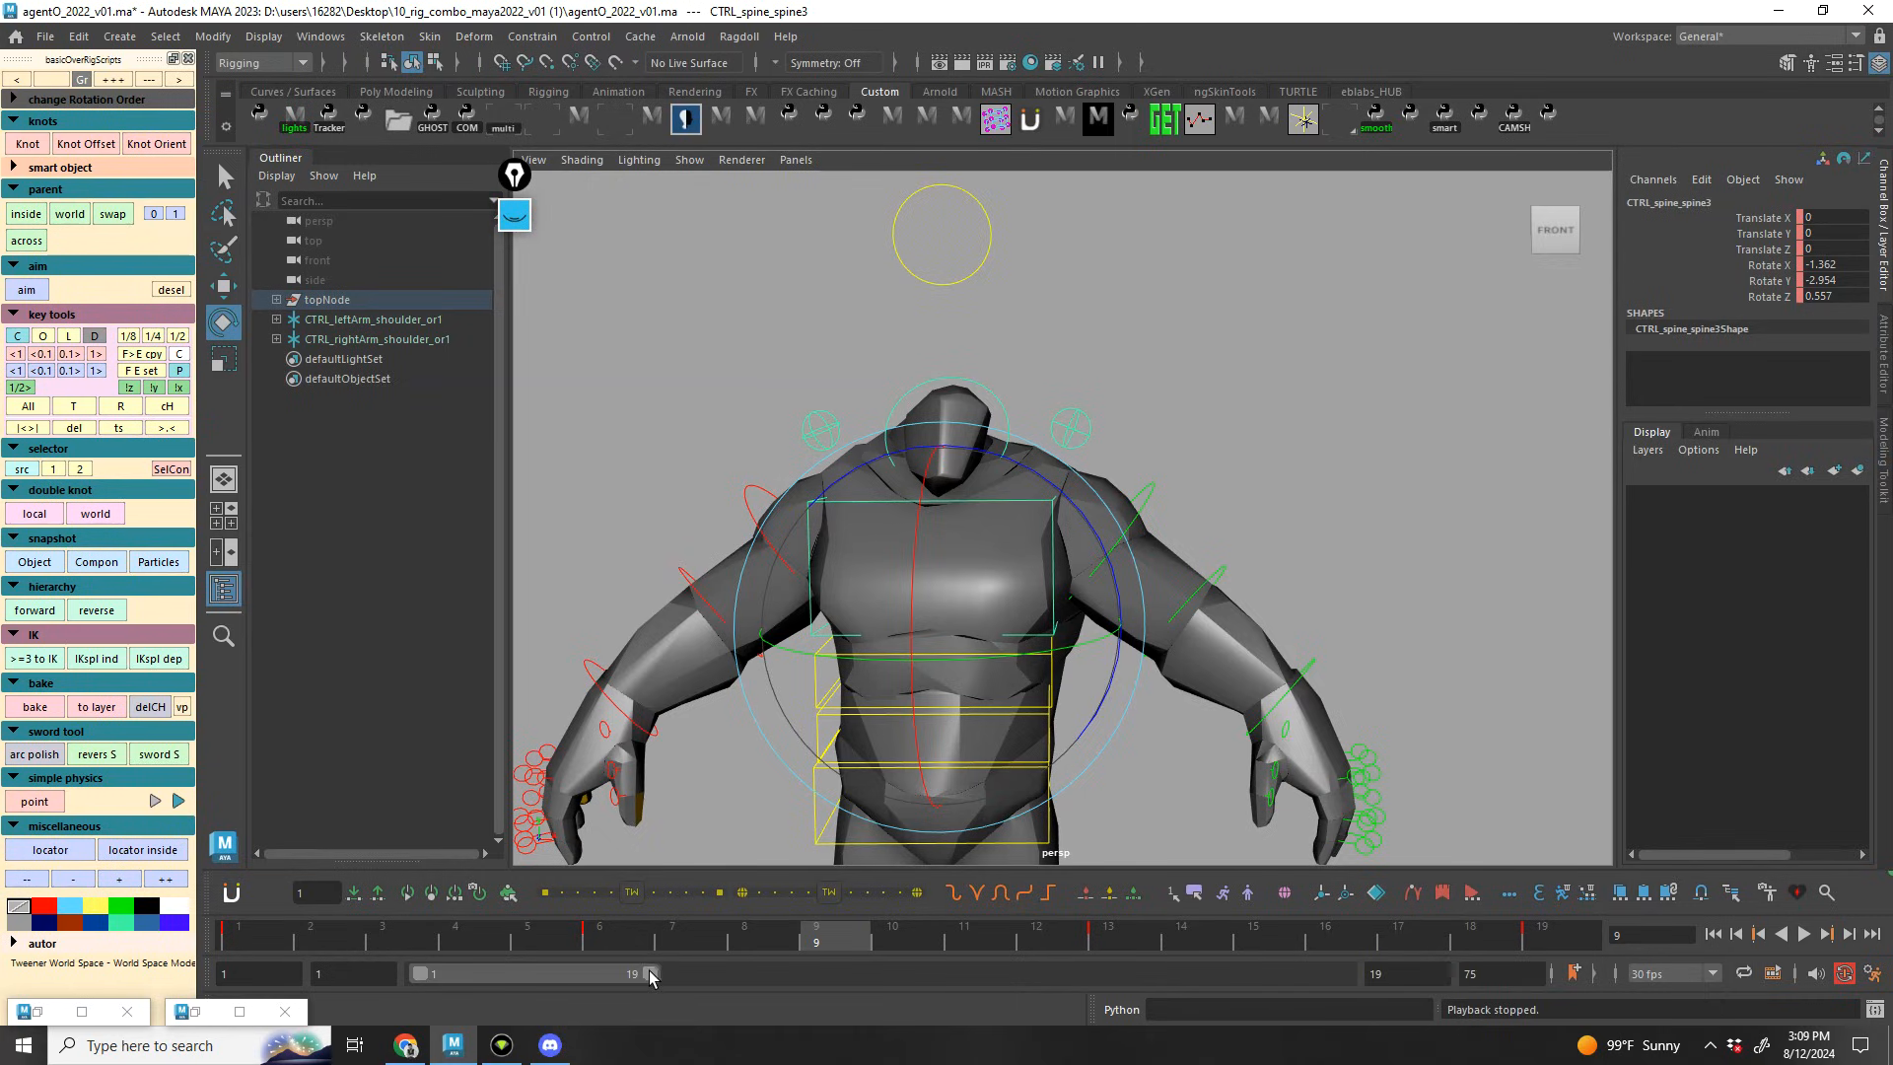
Extend the playback range to frame 28 and play back the chest and head motion
left_click_drag(651, 973, 760, 973)
left_click_drag(1095, 518, 1053, 564, "alt")
key("alt+v")
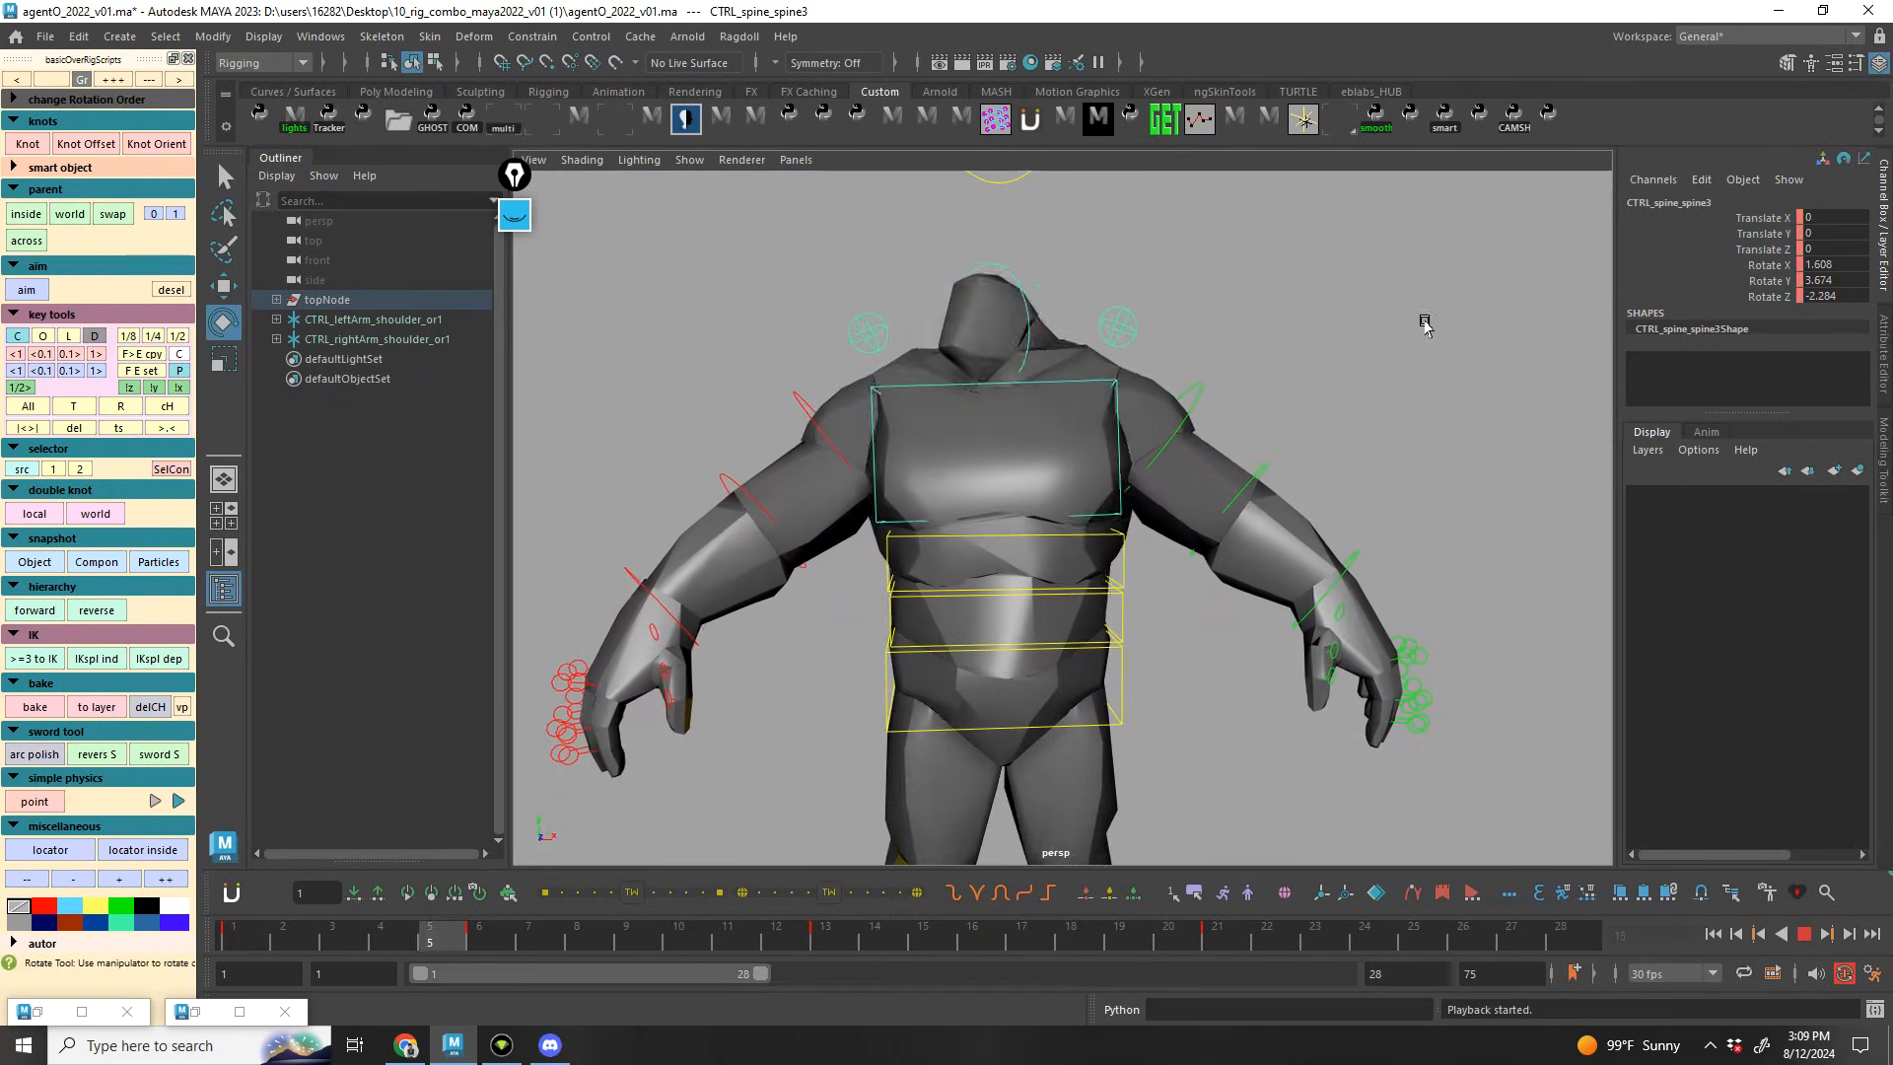
key("alt+v")
Animate CTRL_spine_spine2 with keys at frames 1, 11, 19 and 28, rotated to about X -1.8, Y -3.1, Z 1.2 at frame 19
key("q")
left_click(1094, 626)
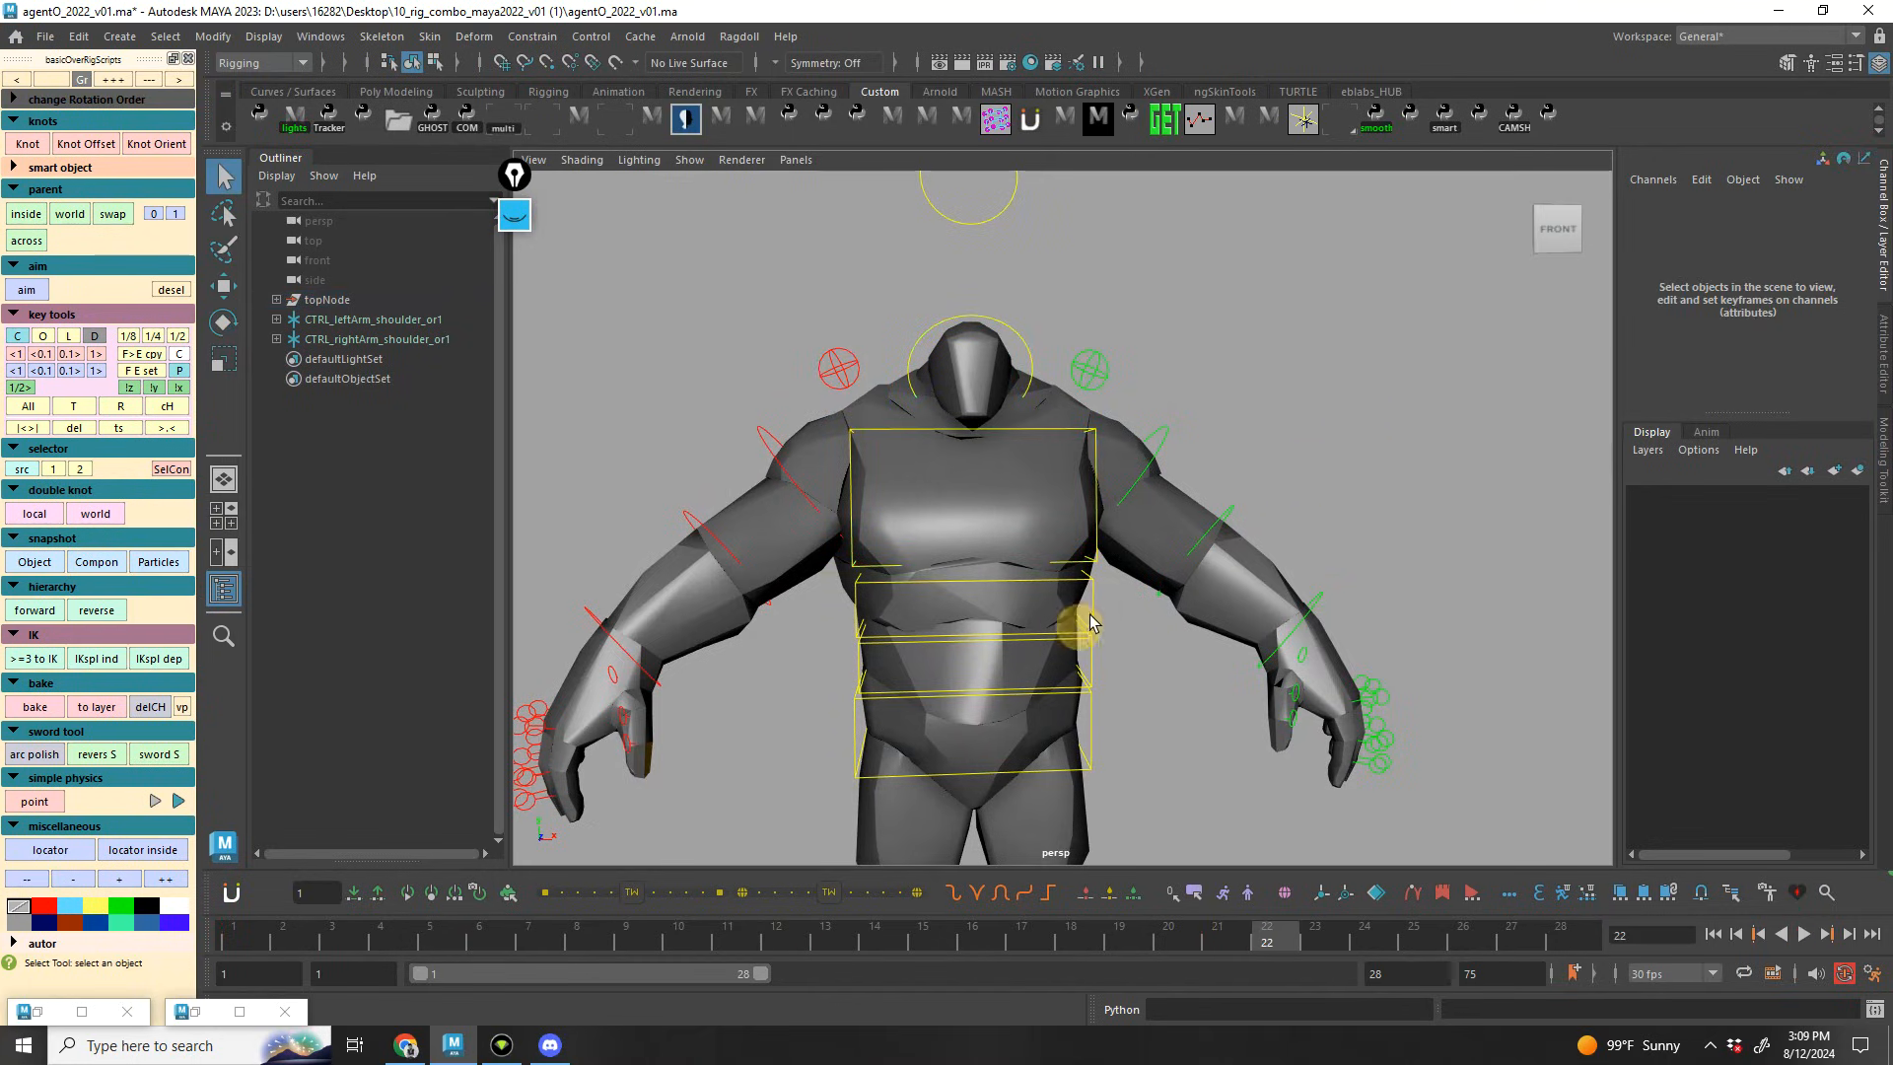
key("alt+shift+v")
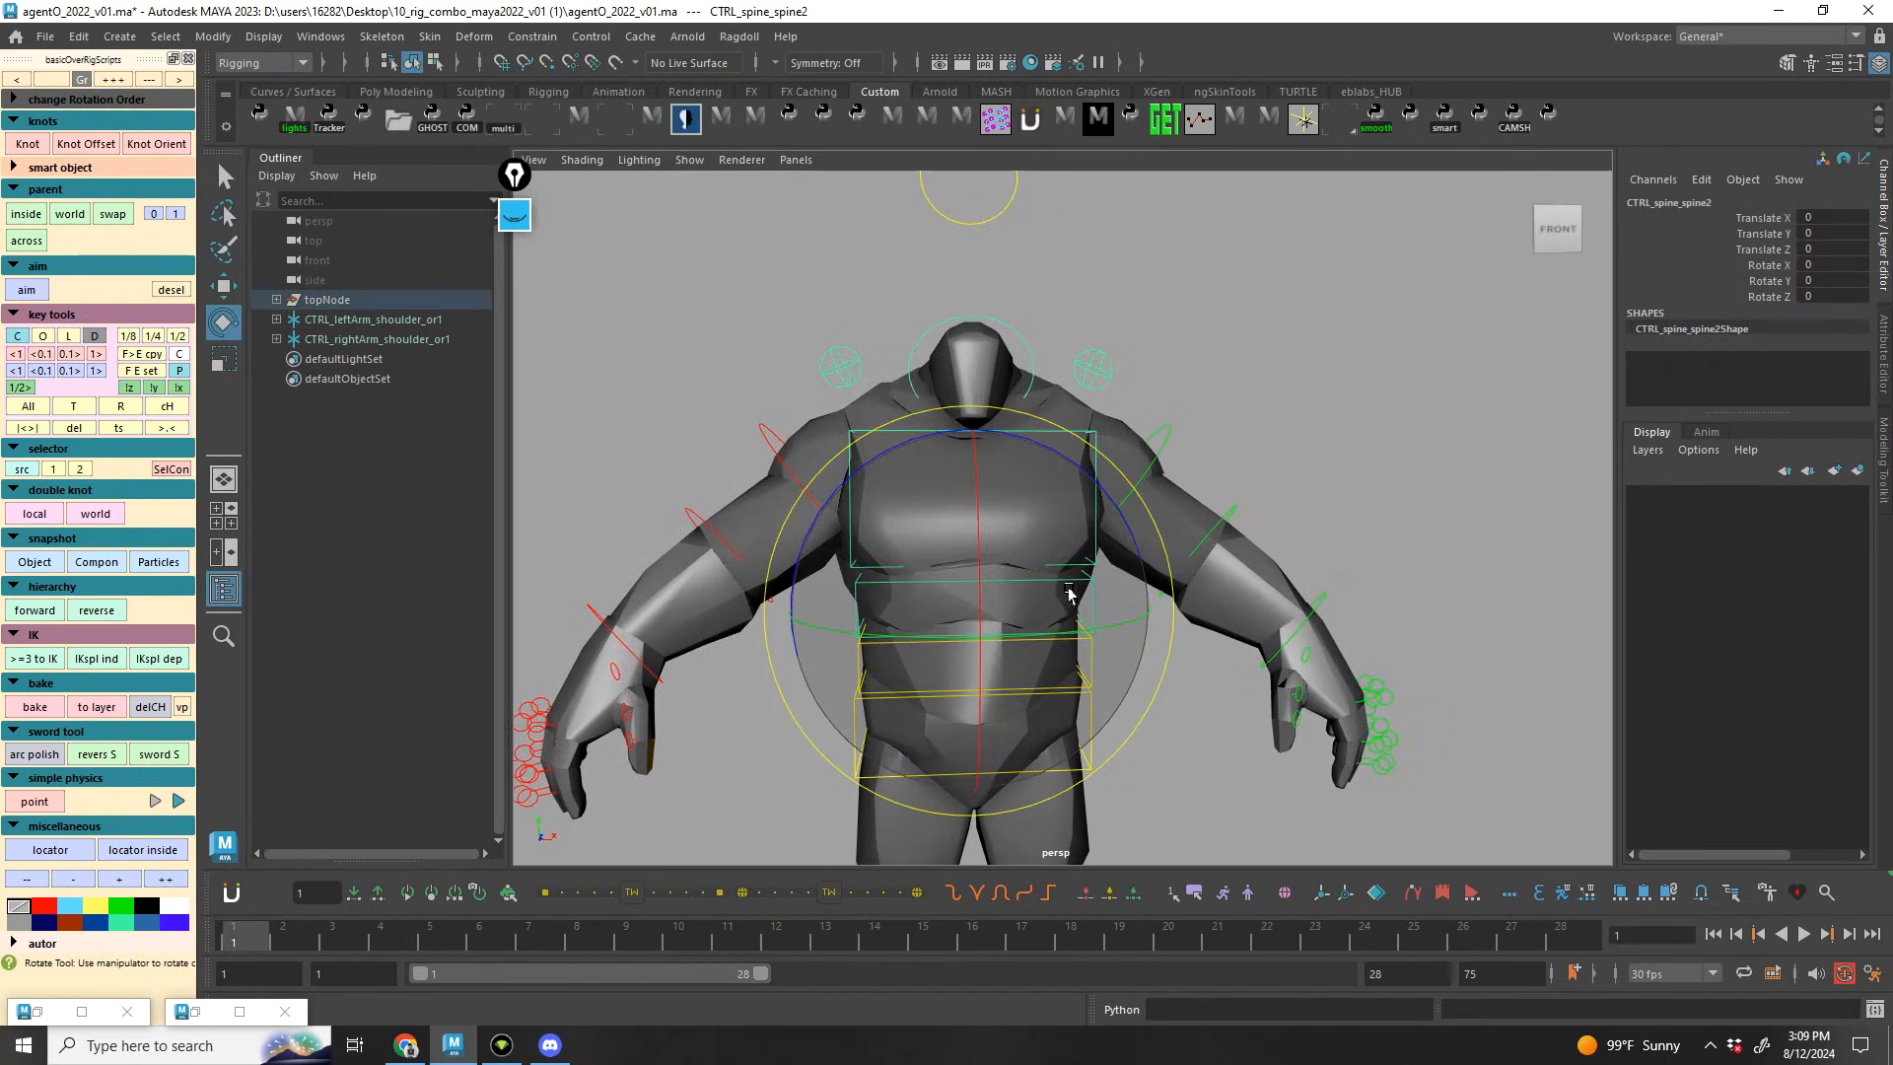
key("ctrl+z")
left_click(727, 931)
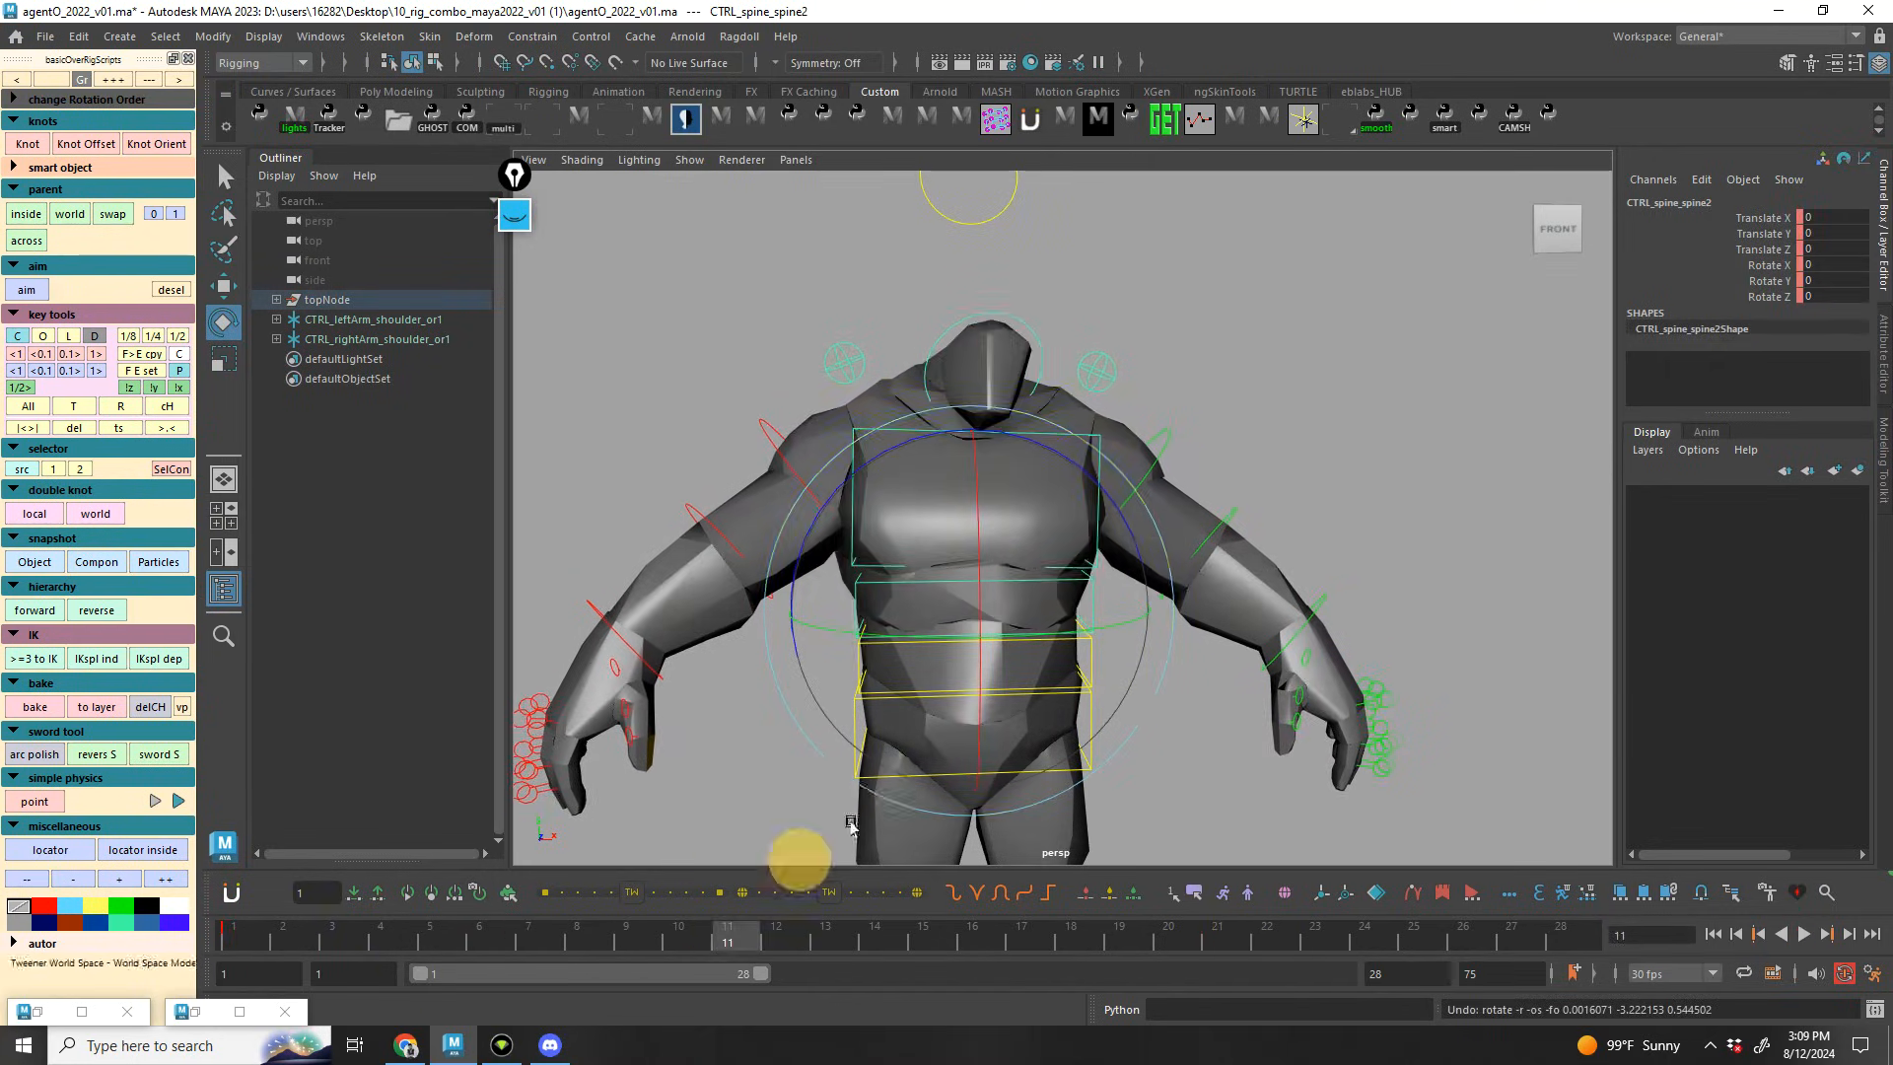
left_click_drag(1063, 616, 1059, 604)
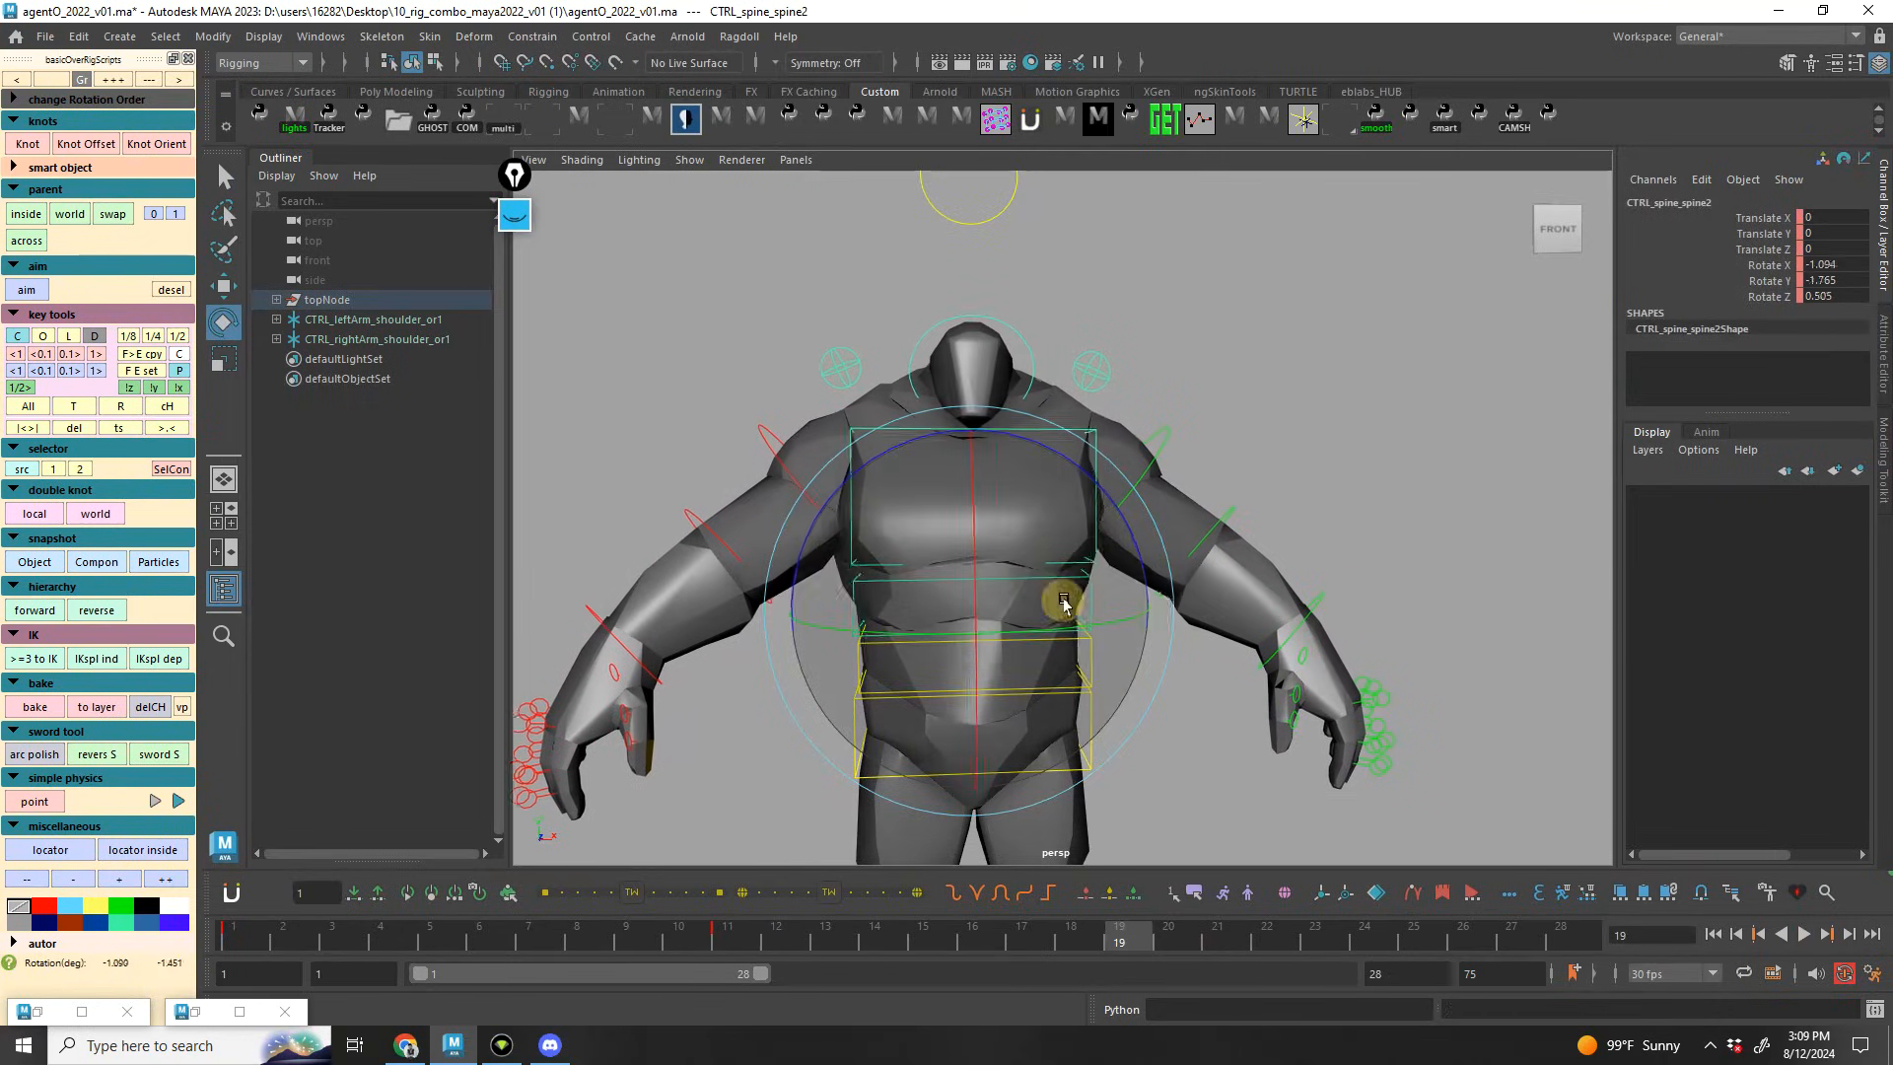
left_click_drag(1202, 928, 1632, 936)
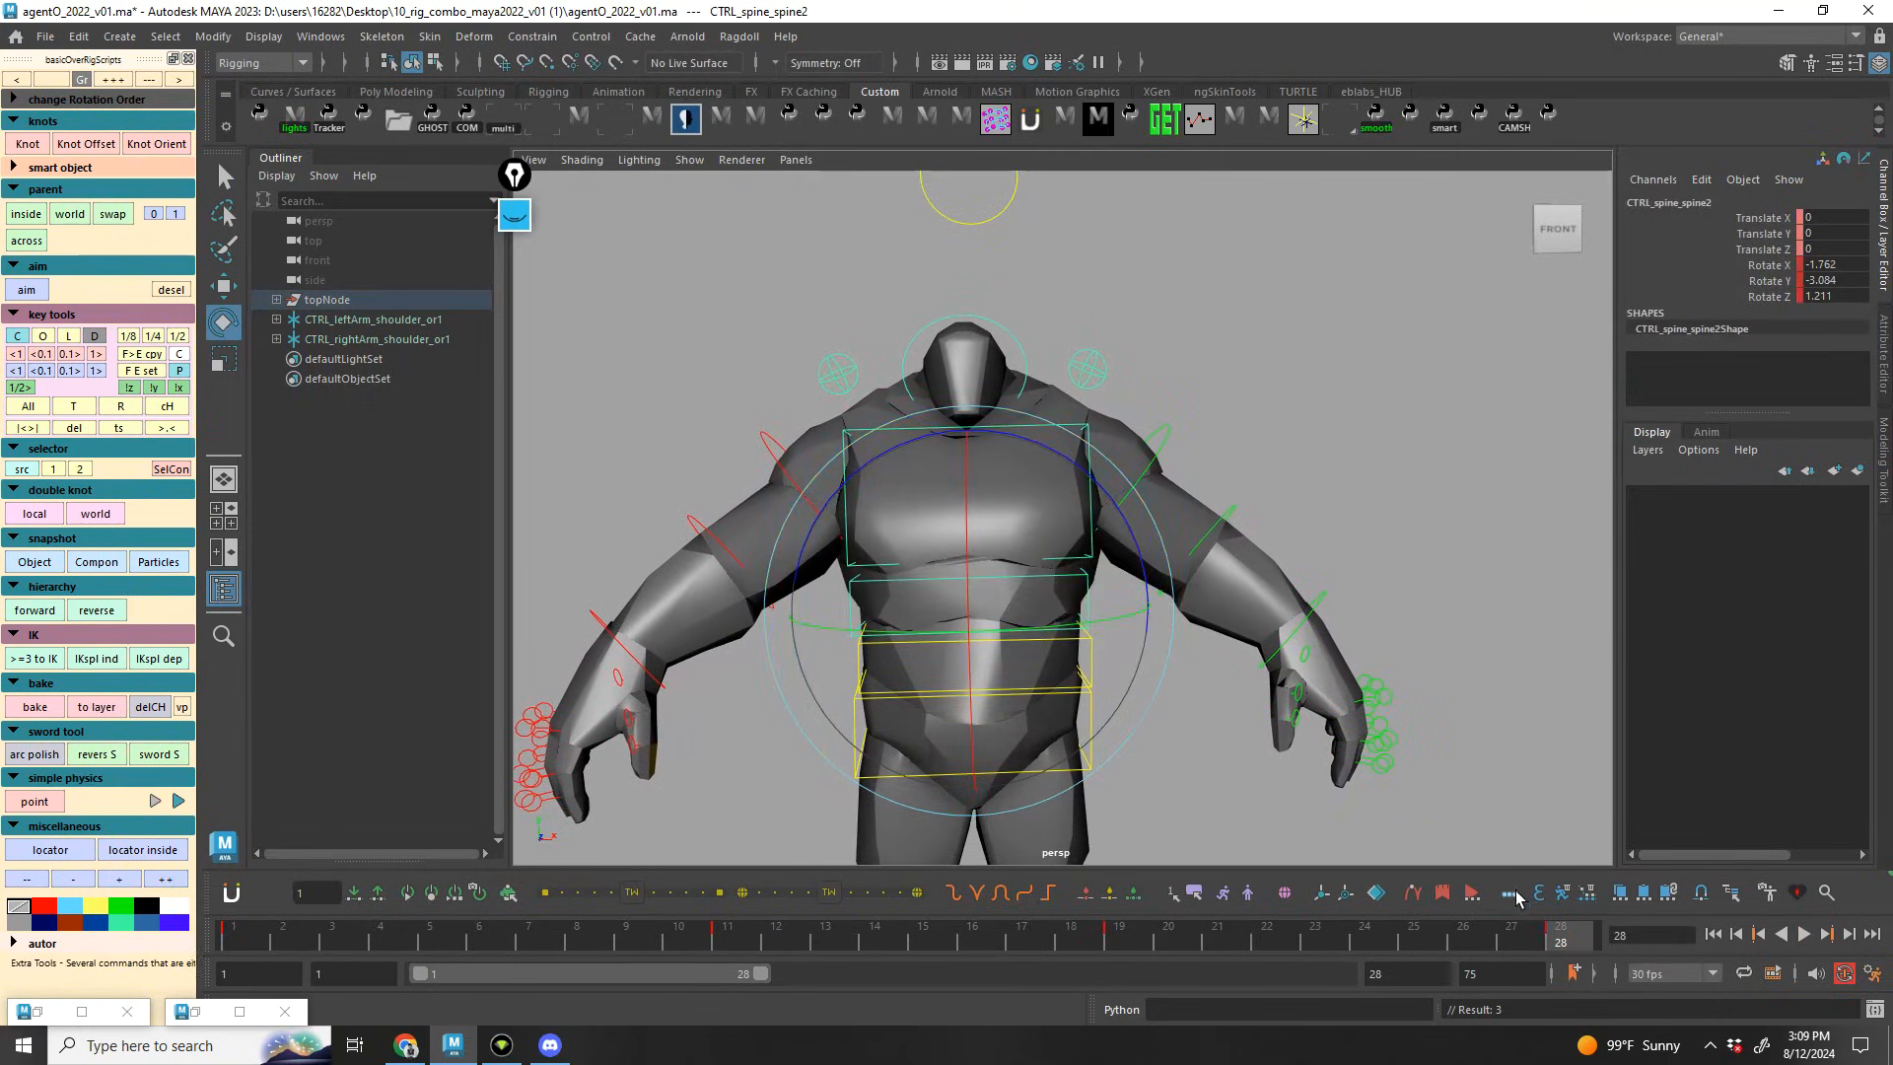
Play back the layered torso sway and switch the layer editor to animation layers
key("alt+v")
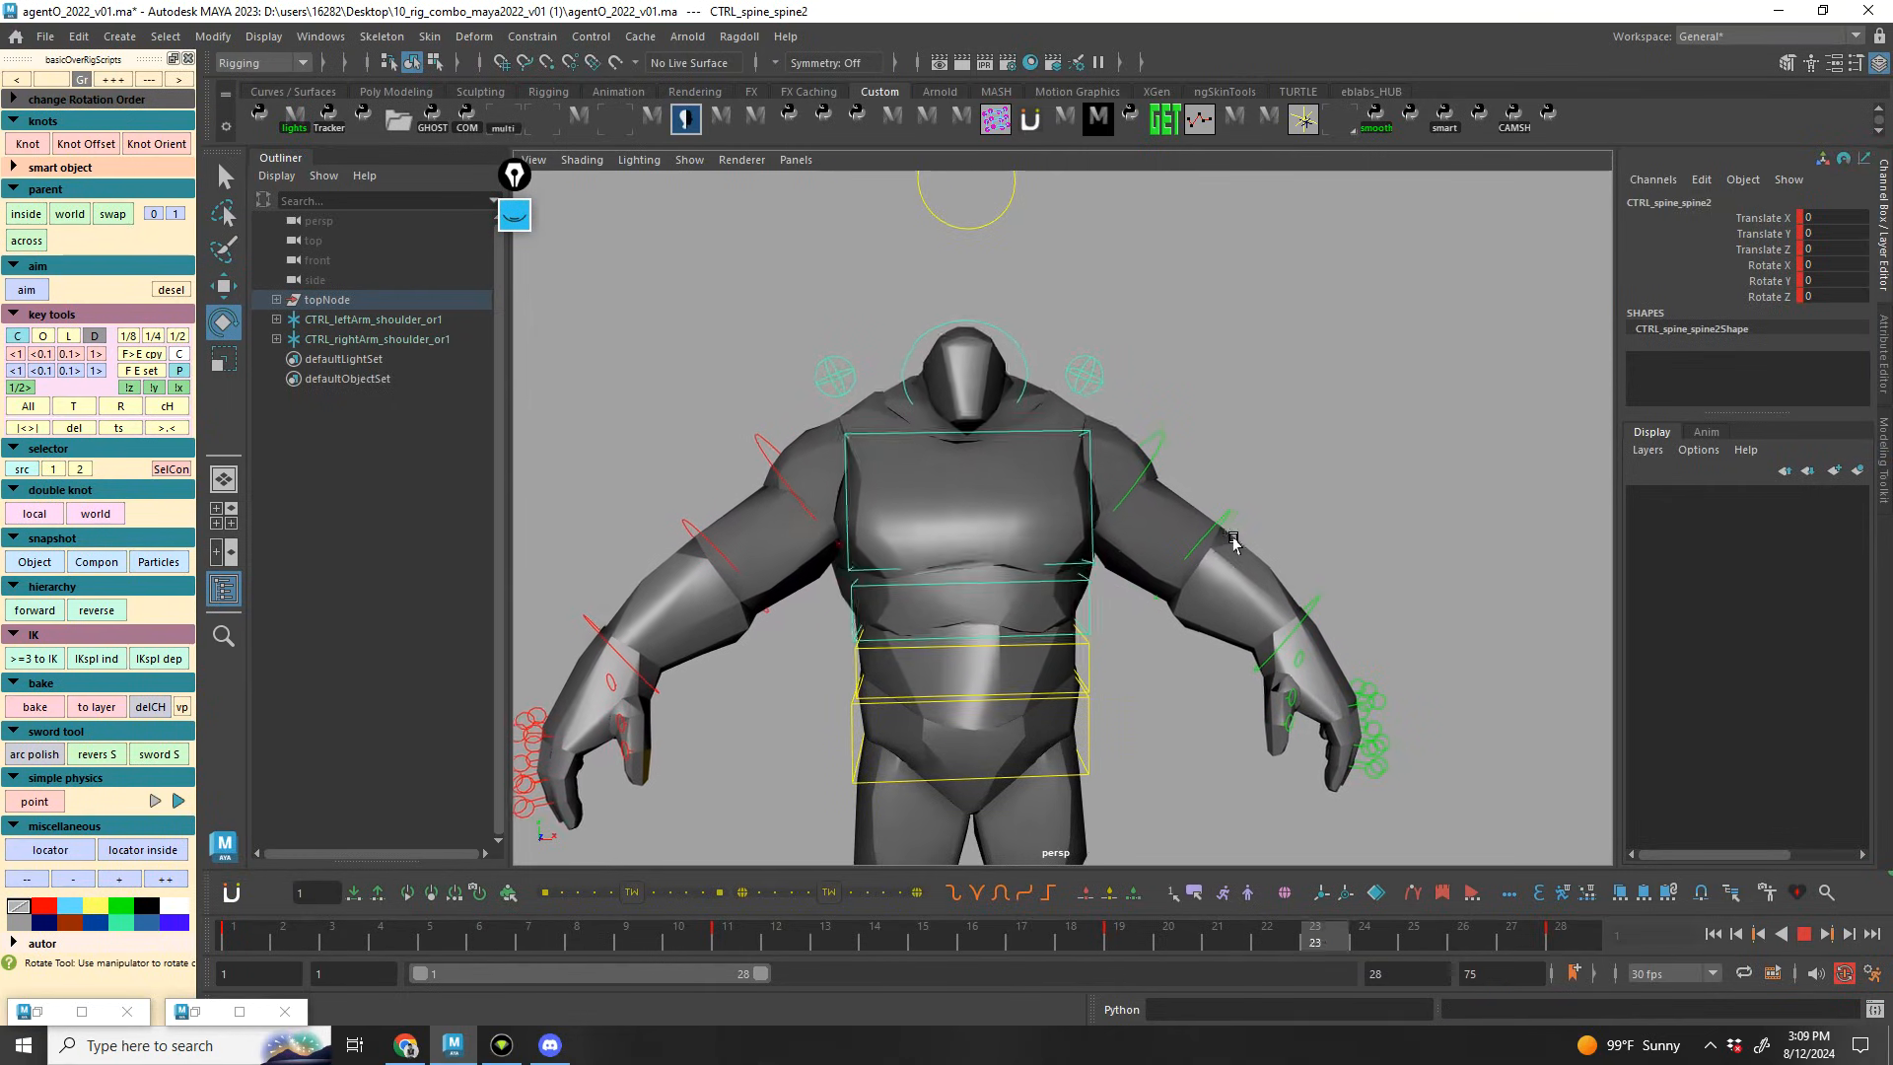
key("alt+v")
left_click(1681, 291)
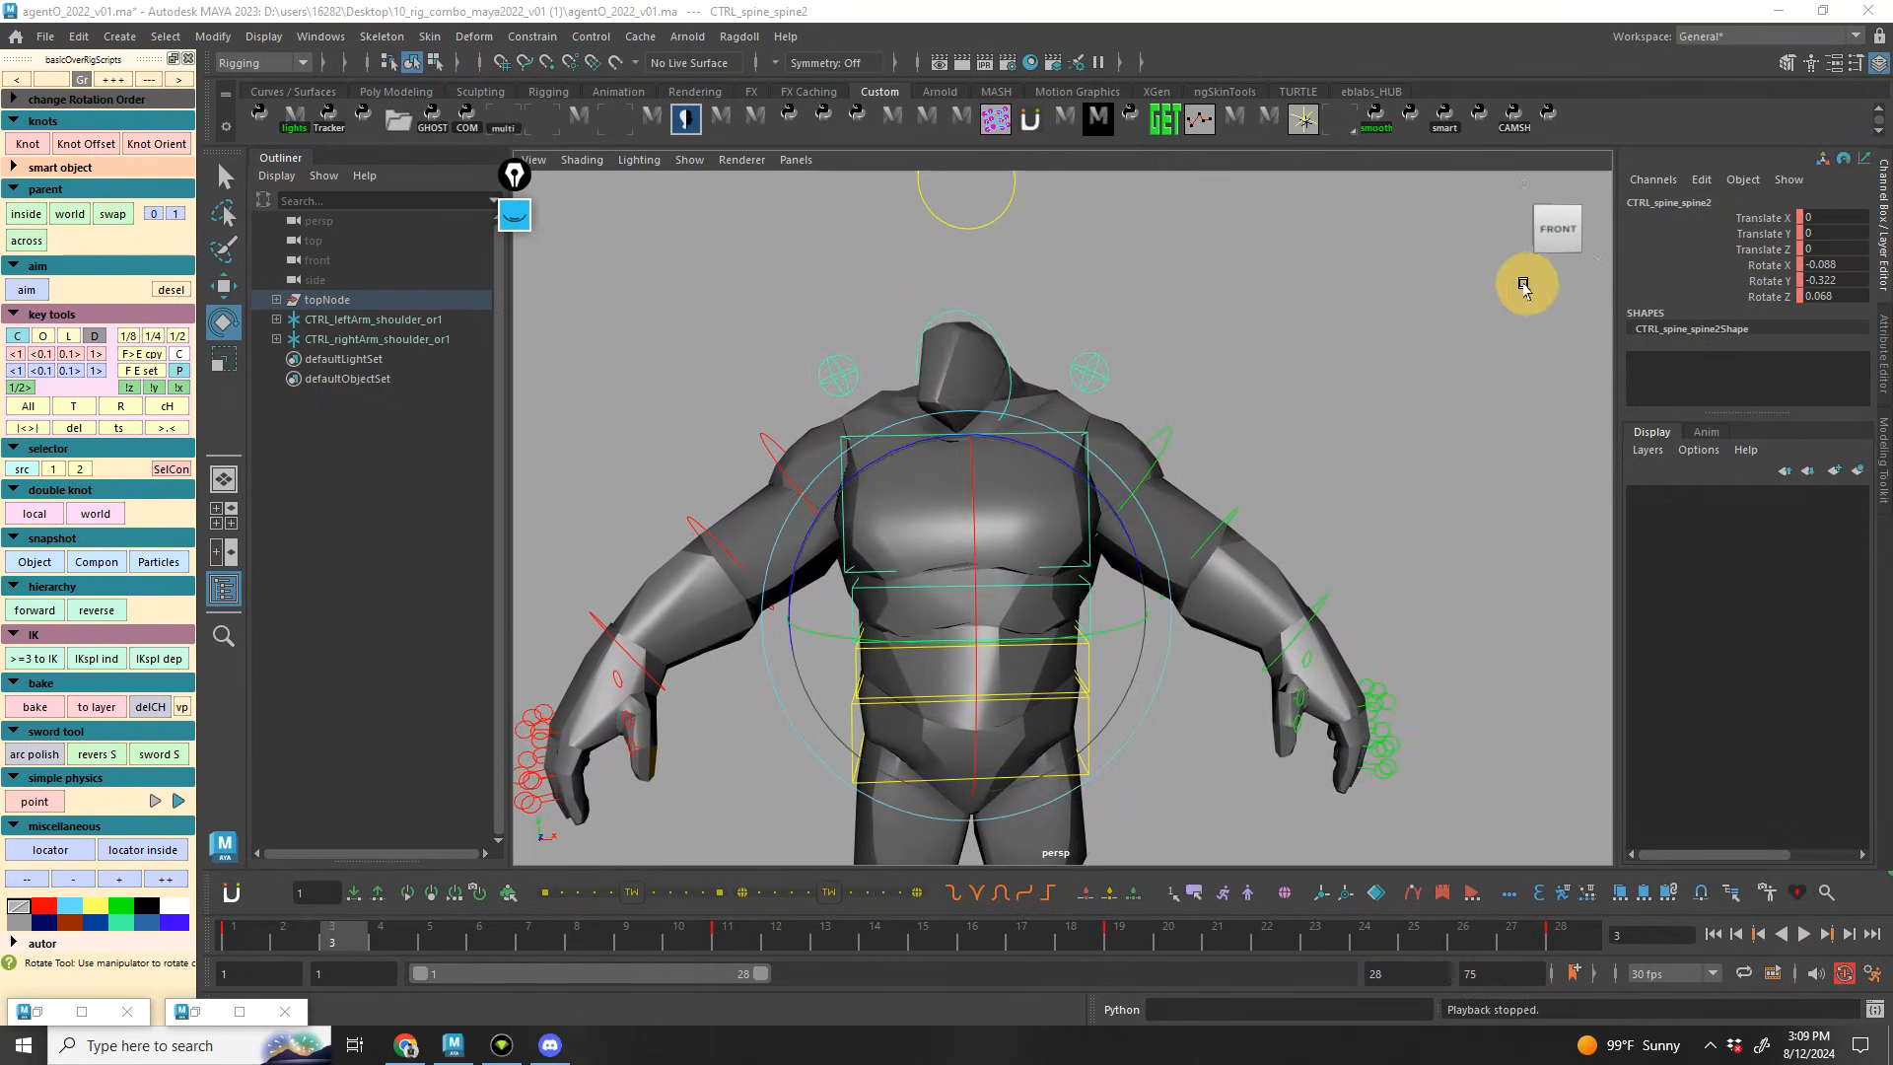
left_click(1730, 431)
key("alt+v")
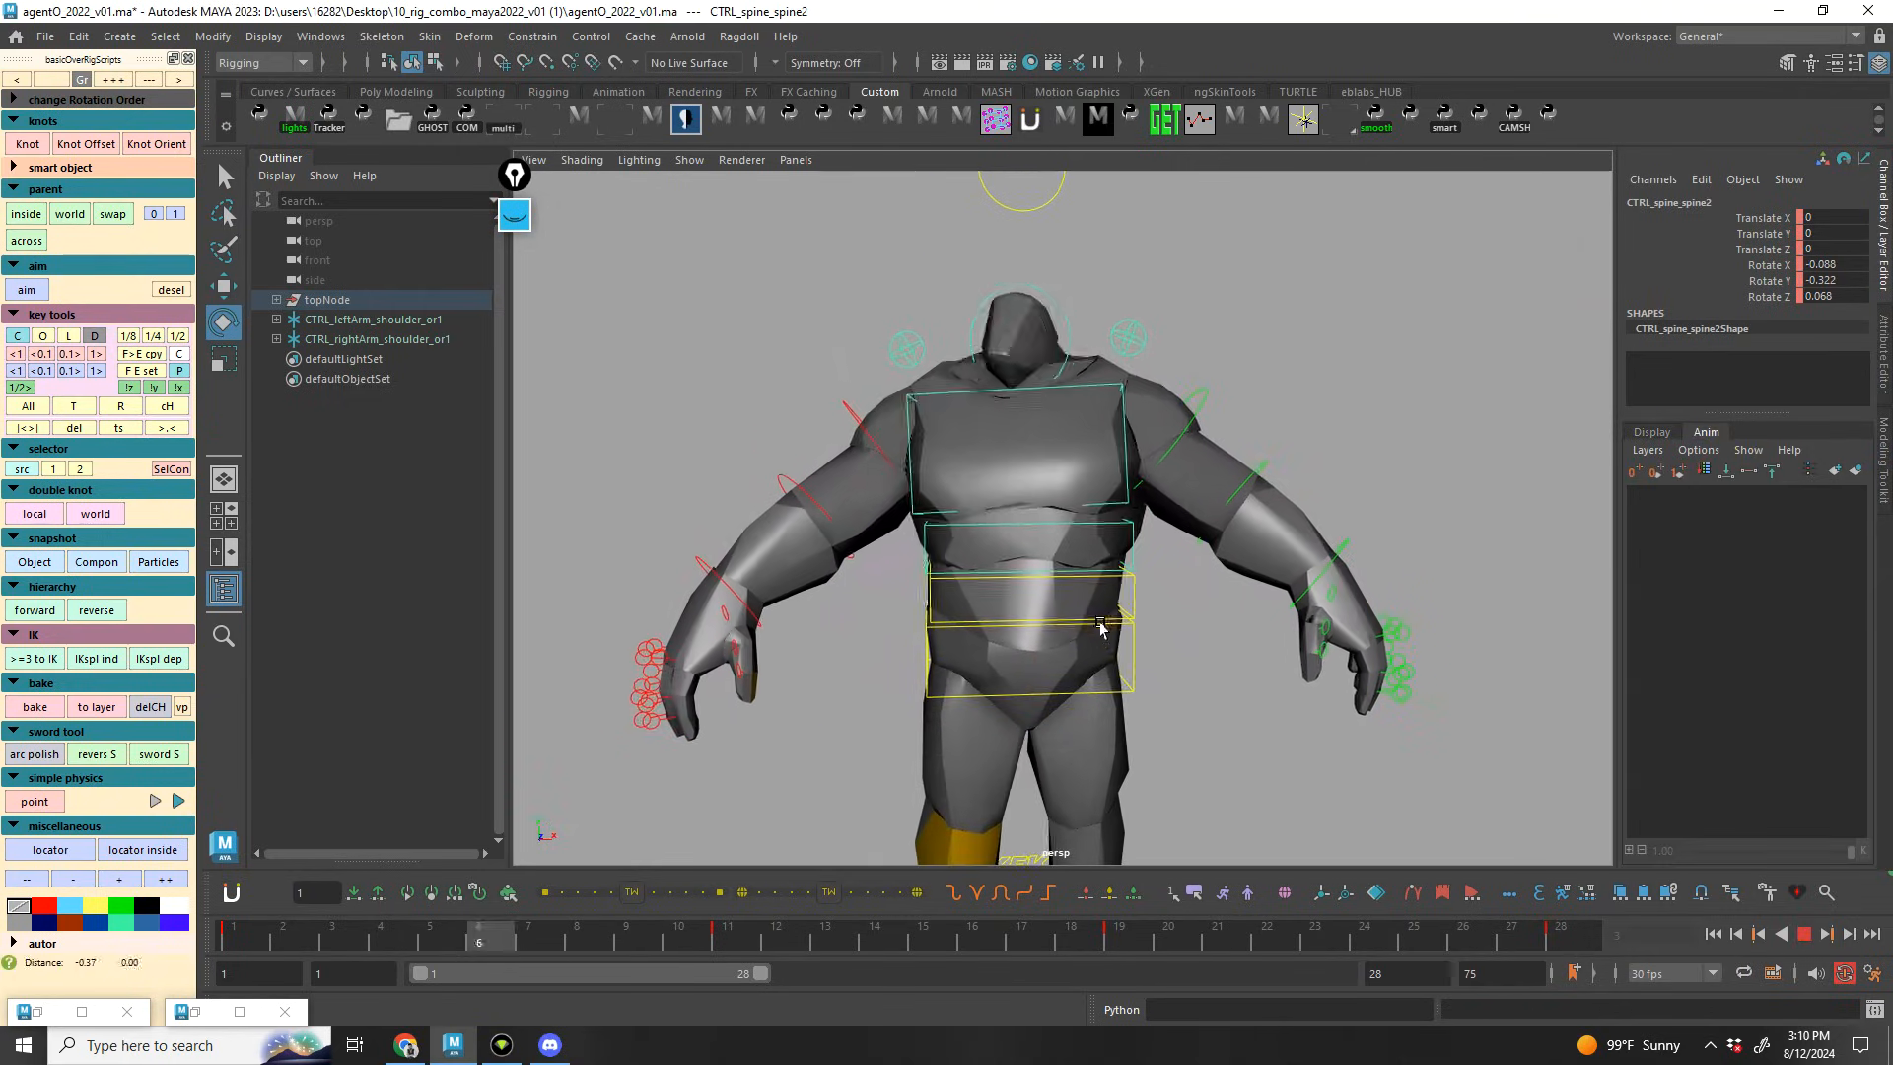
key("alt+v")
Try to rotate the two arm shoulder controls directly at frame 1, and undo the rotation
key("q")
left_click(1197, 432)
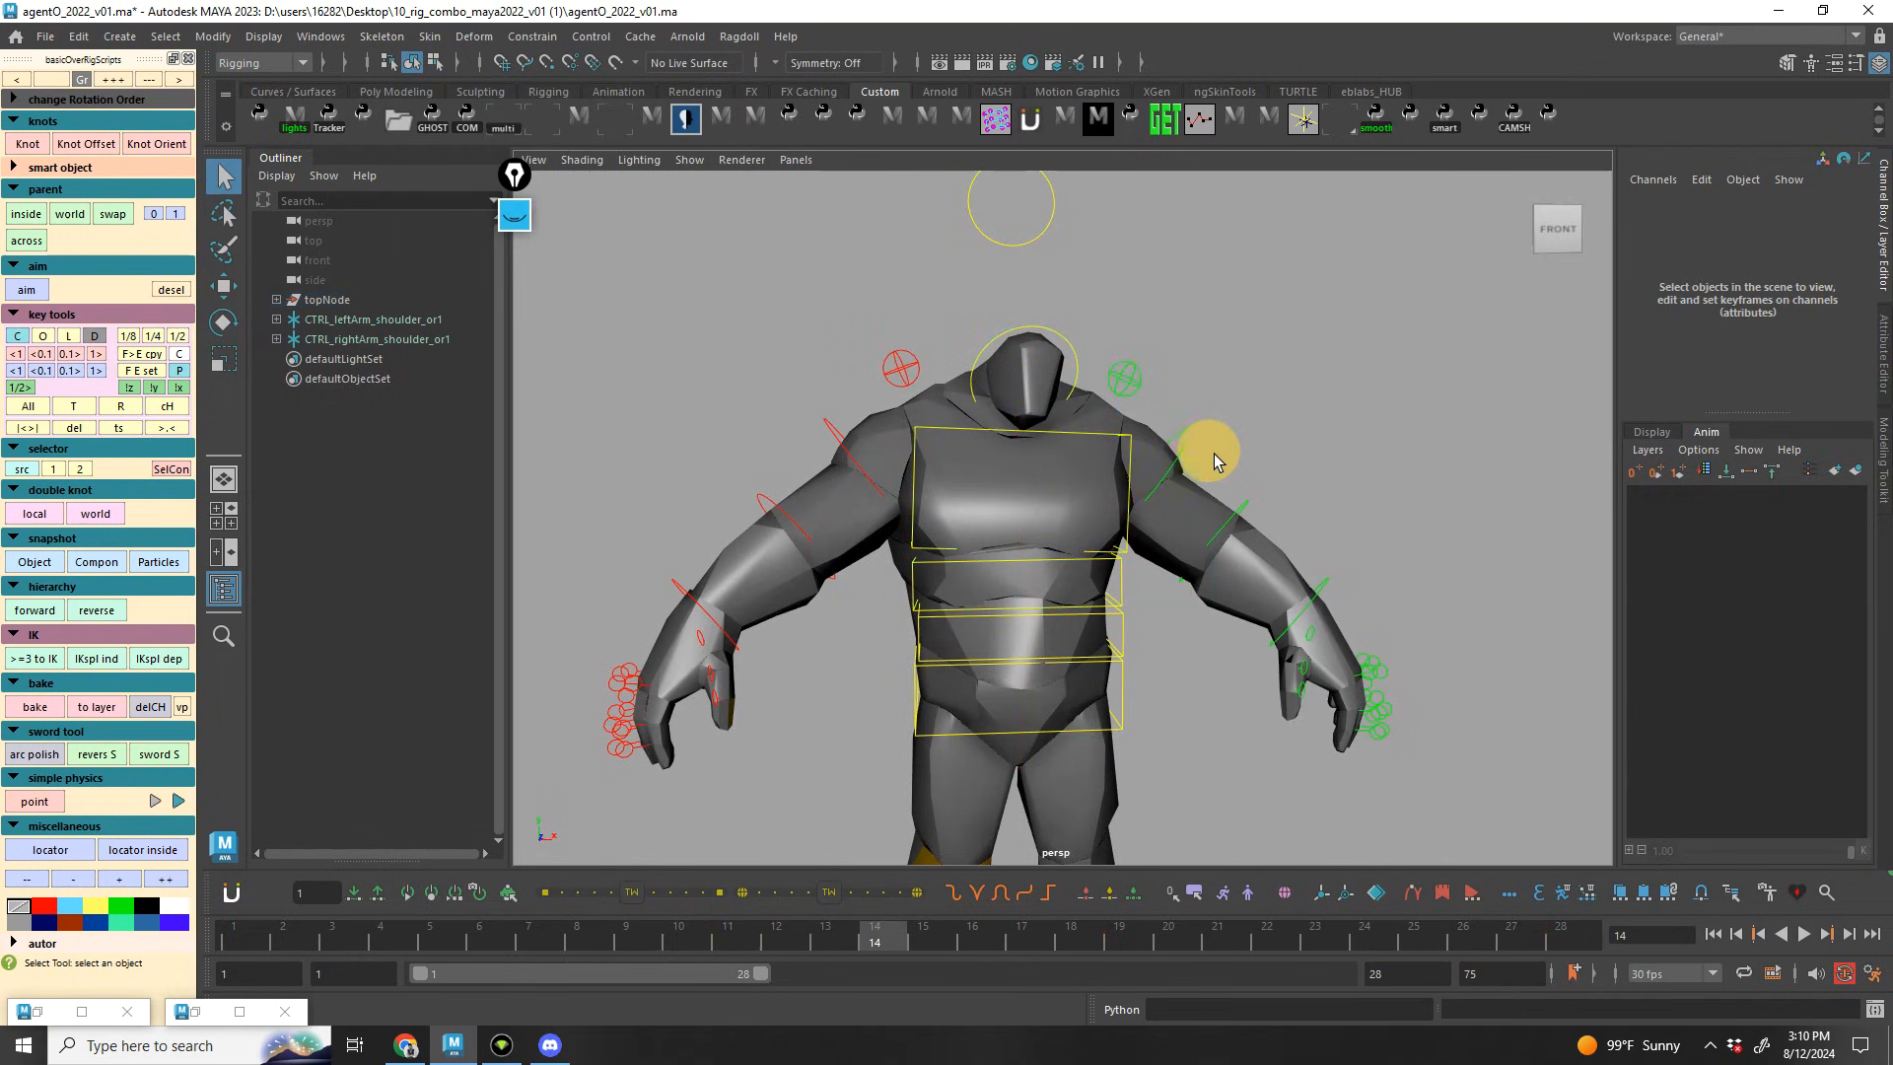
left_click(1154, 381)
key("e")
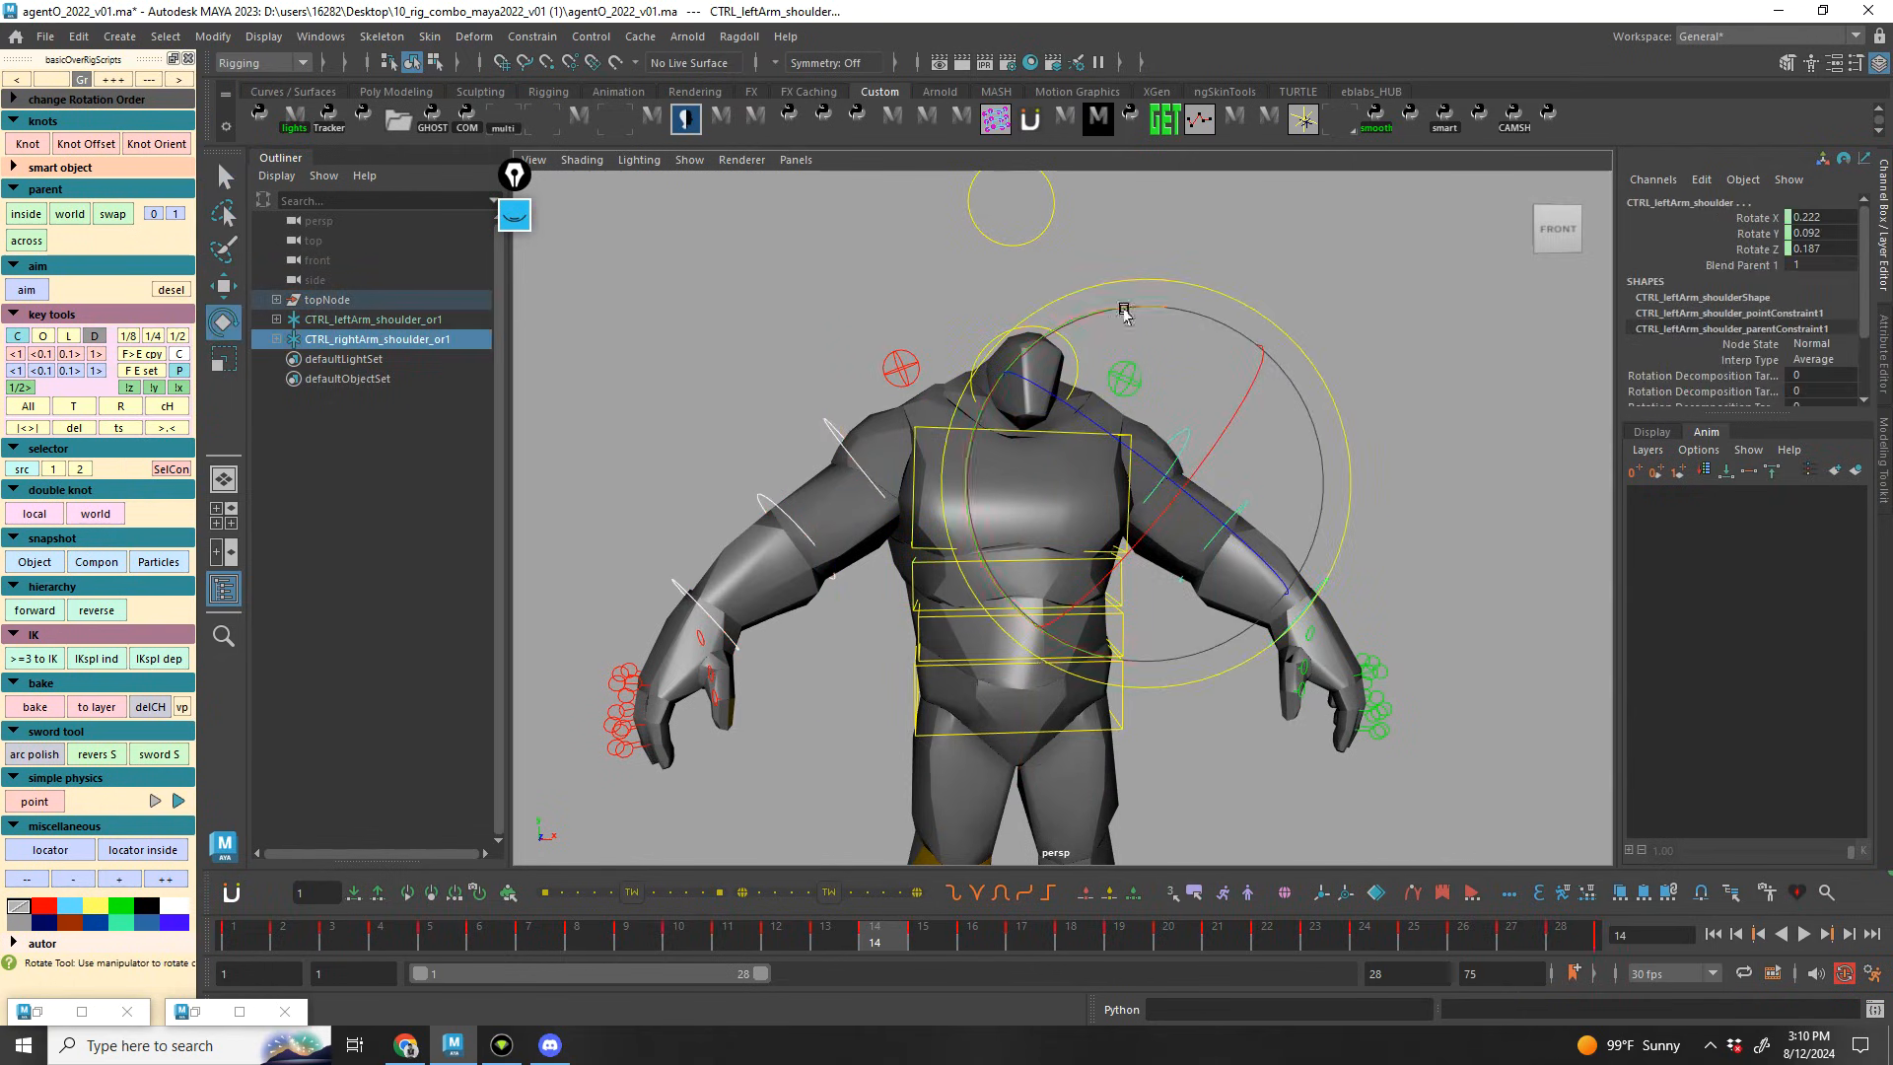
left_click(243, 933)
left_click_drag(1125, 301, 1021, 380)
left_click(276, 932)
left_click_drag(276, 935, 245, 933)
key("ctrl+z")
key("ctrl+z")
Add the two shoulder orient controls to a new animation layer and rotate them at frame 1 to about X -90.3, Y 0.2, Z 1.2
left_click_drag(365, 319, 381, 359)
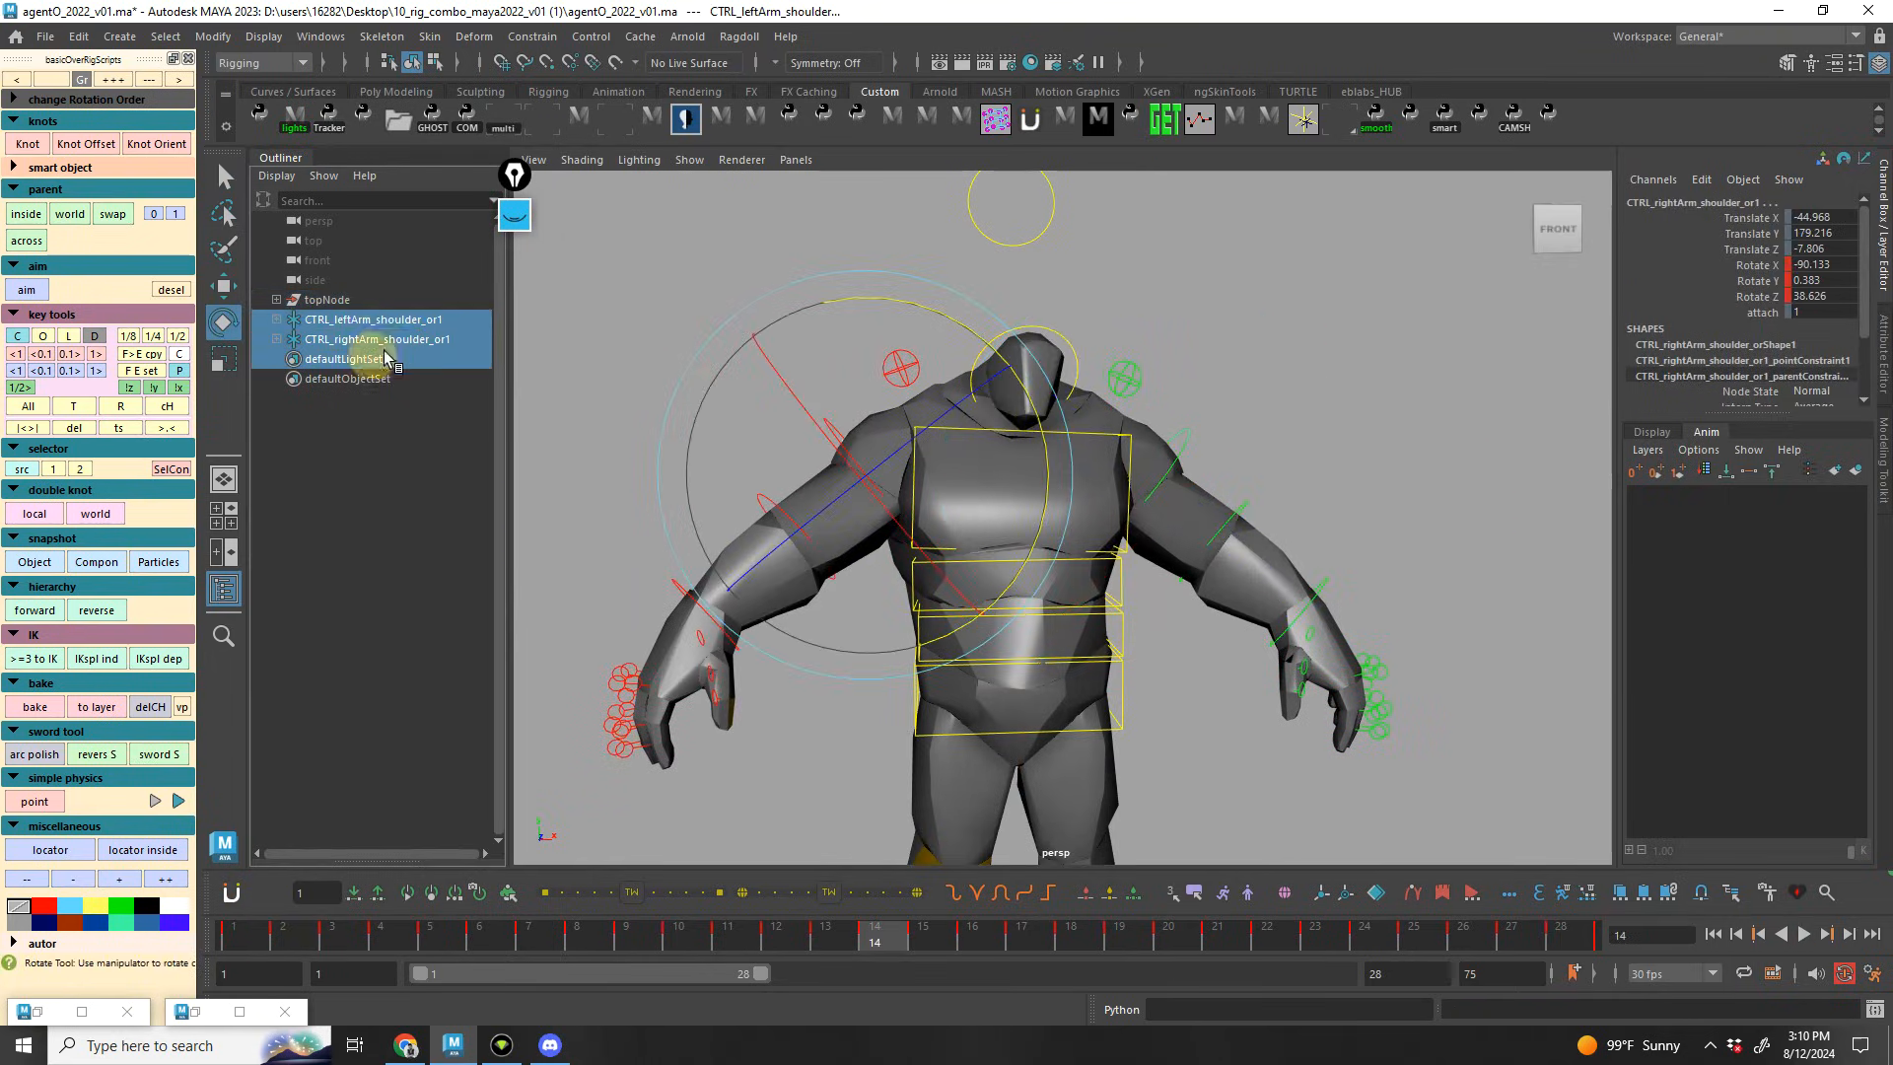
left_click_drag(295, 931, 159, 920)
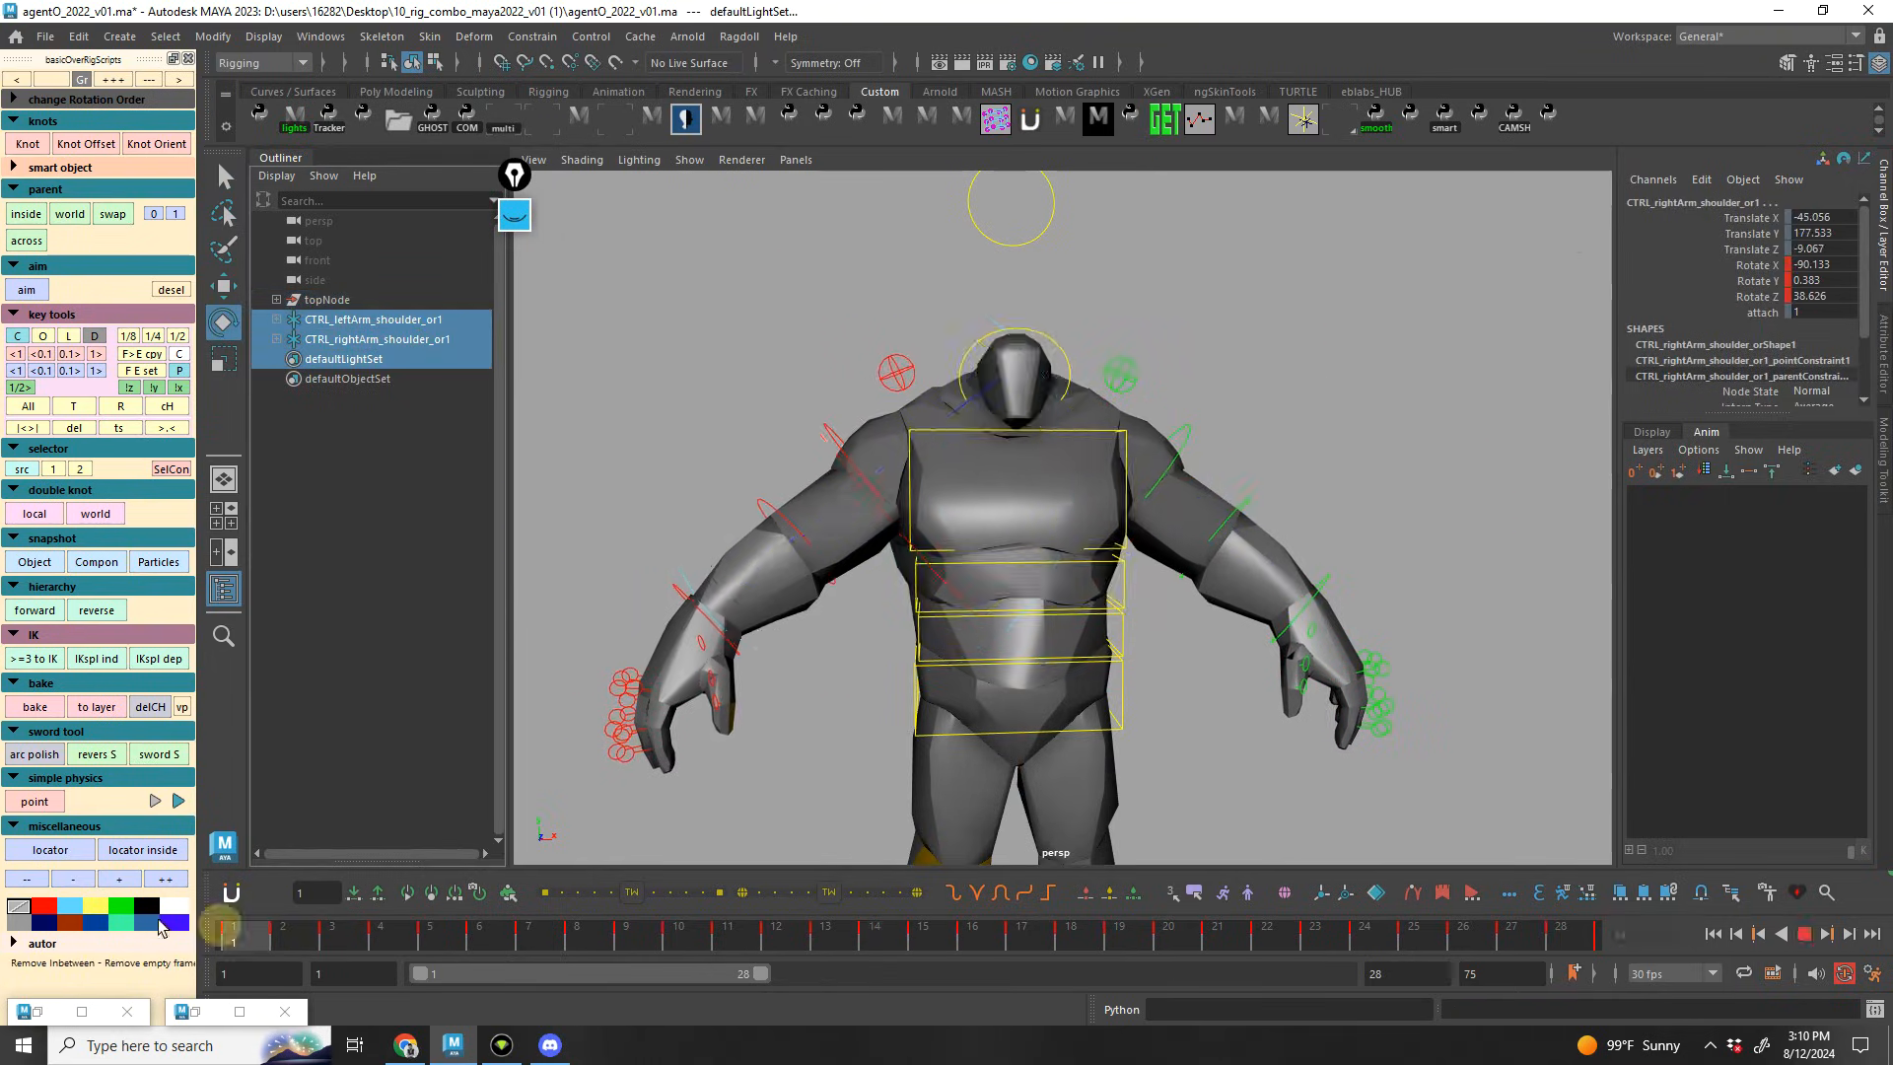
left_click(1837, 469)
left_click(1776, 498)
right_click(1774, 497)
left_click(1775, 510)
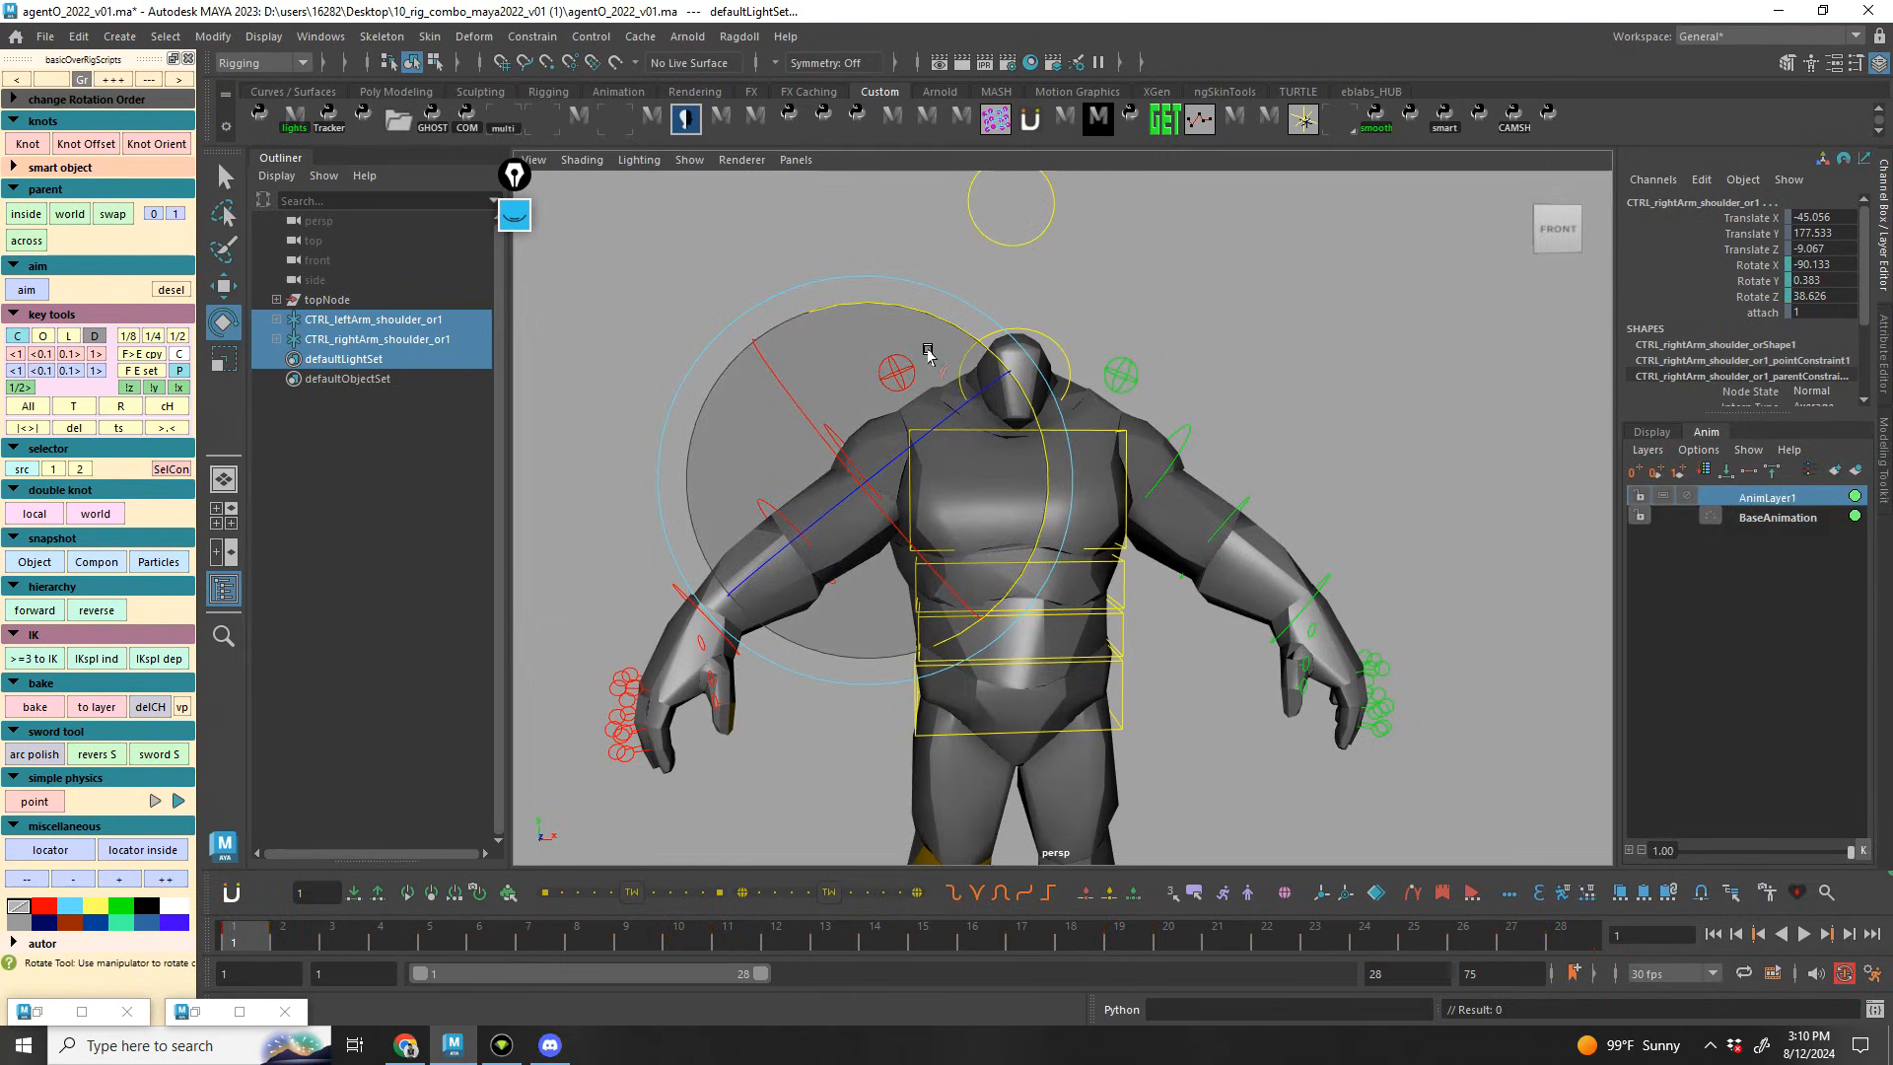
left_click_drag(927, 315, 1000, 377)
key("alt+v")
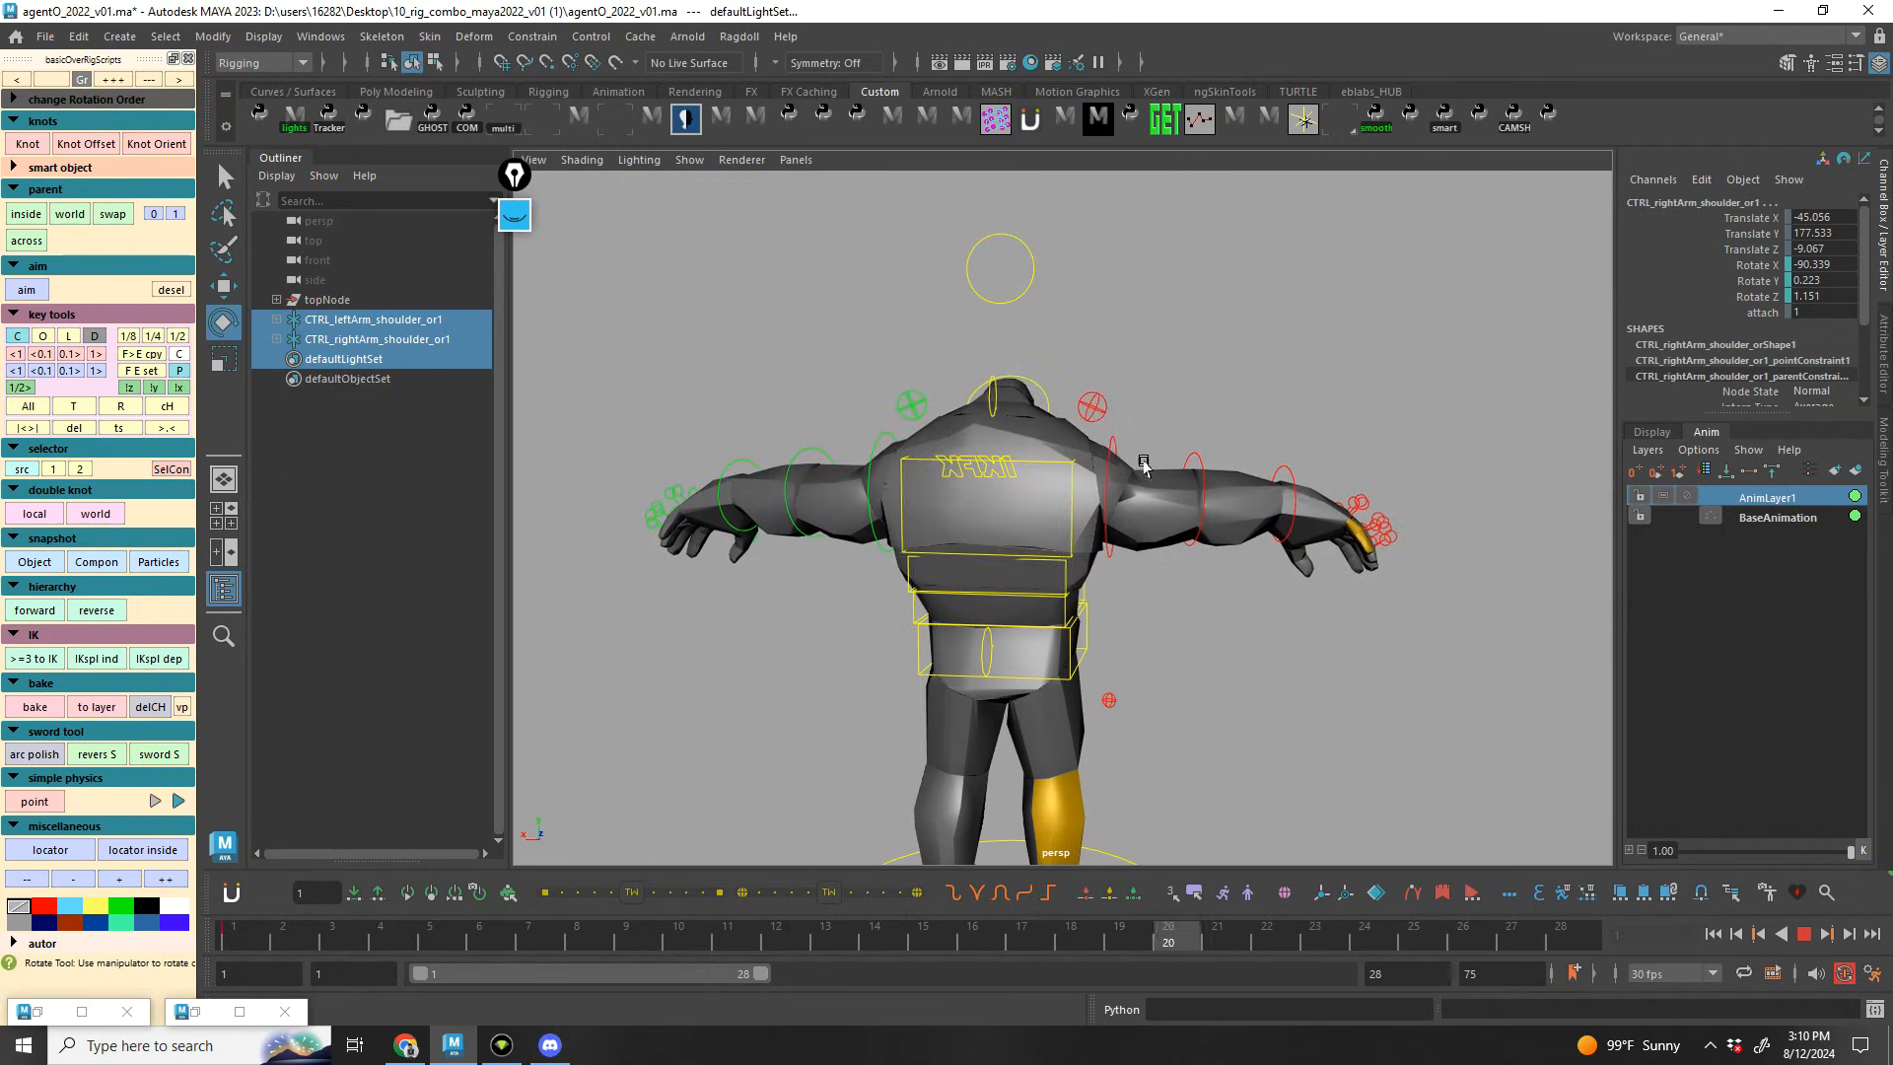
Examine the layered arm pose during playback from the front, back and three-quarter angles
left_click_drag(1107, 532, 1147, 580, "alt")
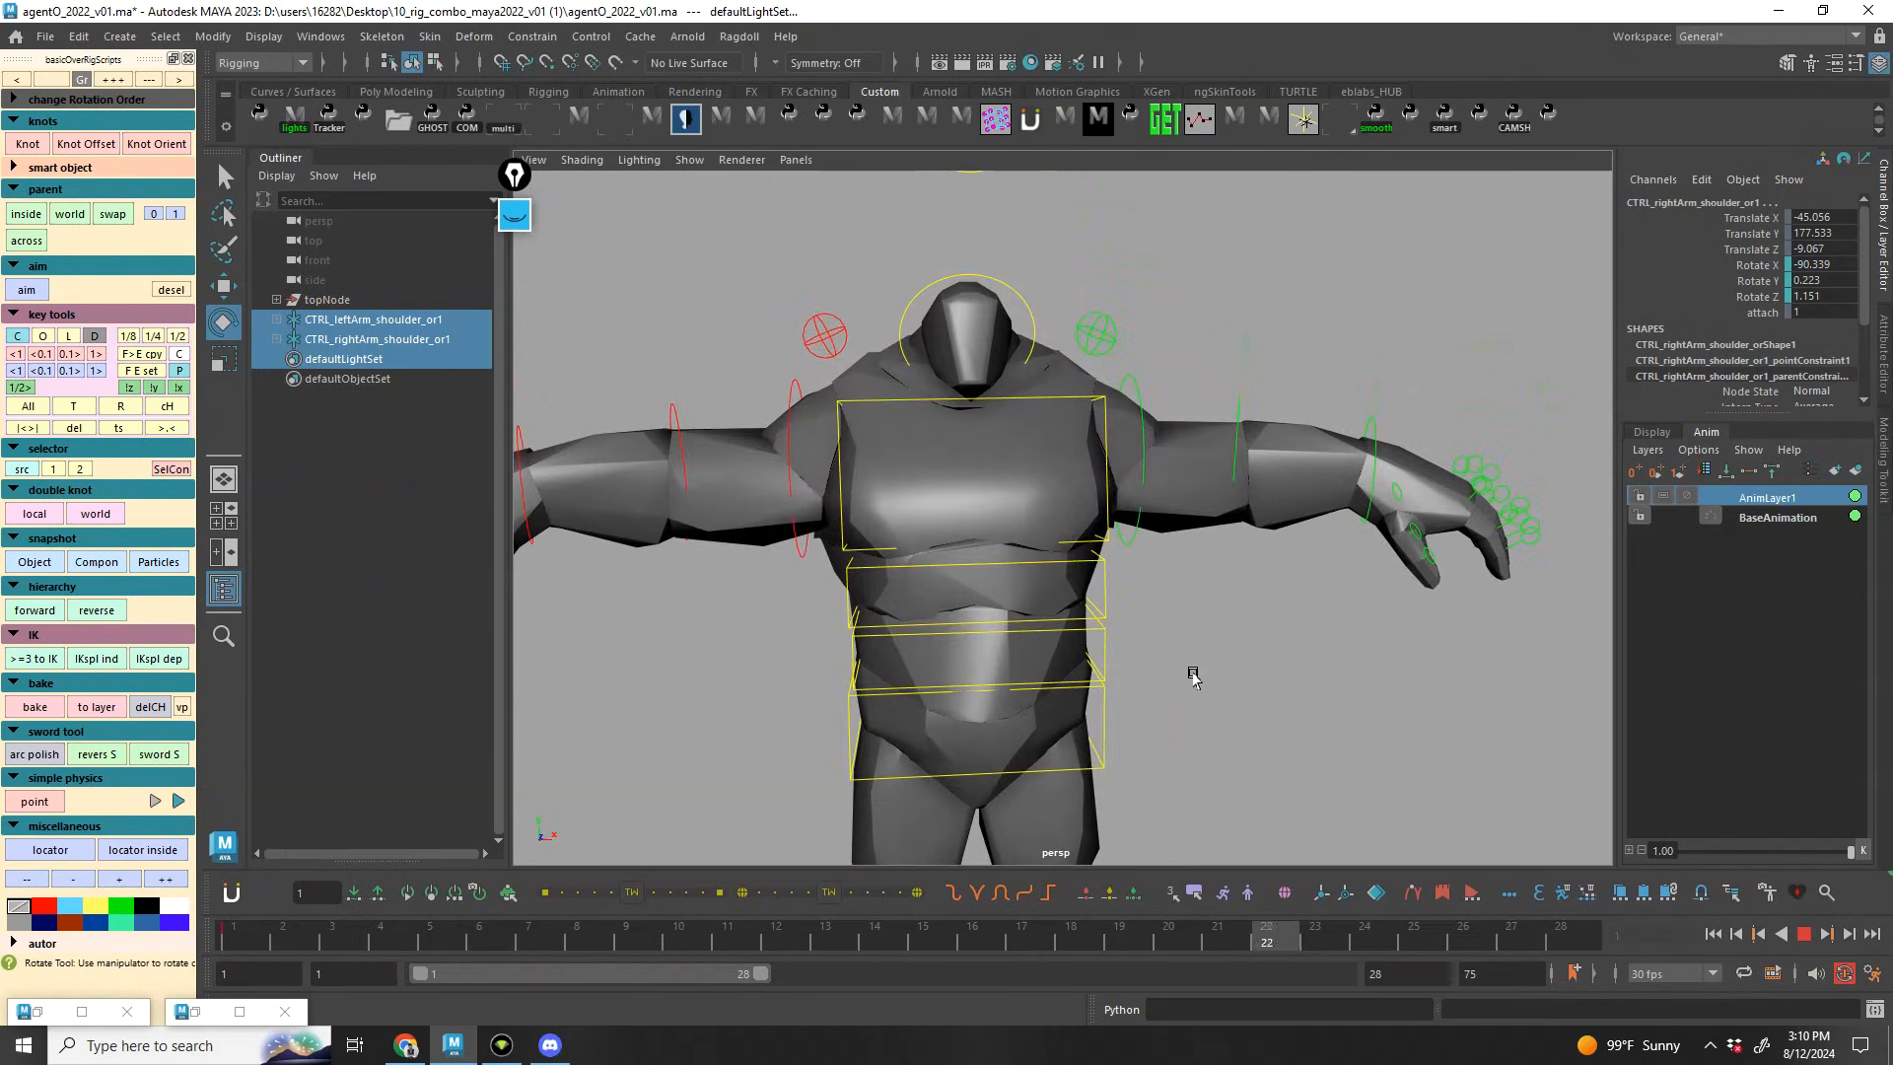
left_click_drag(1202, 676, 1044, 613, "alt")
left_click_drag(1184, 603, 1322, 643, "alt")
left_click_drag(1015, 646, 1144, 651, "alt")
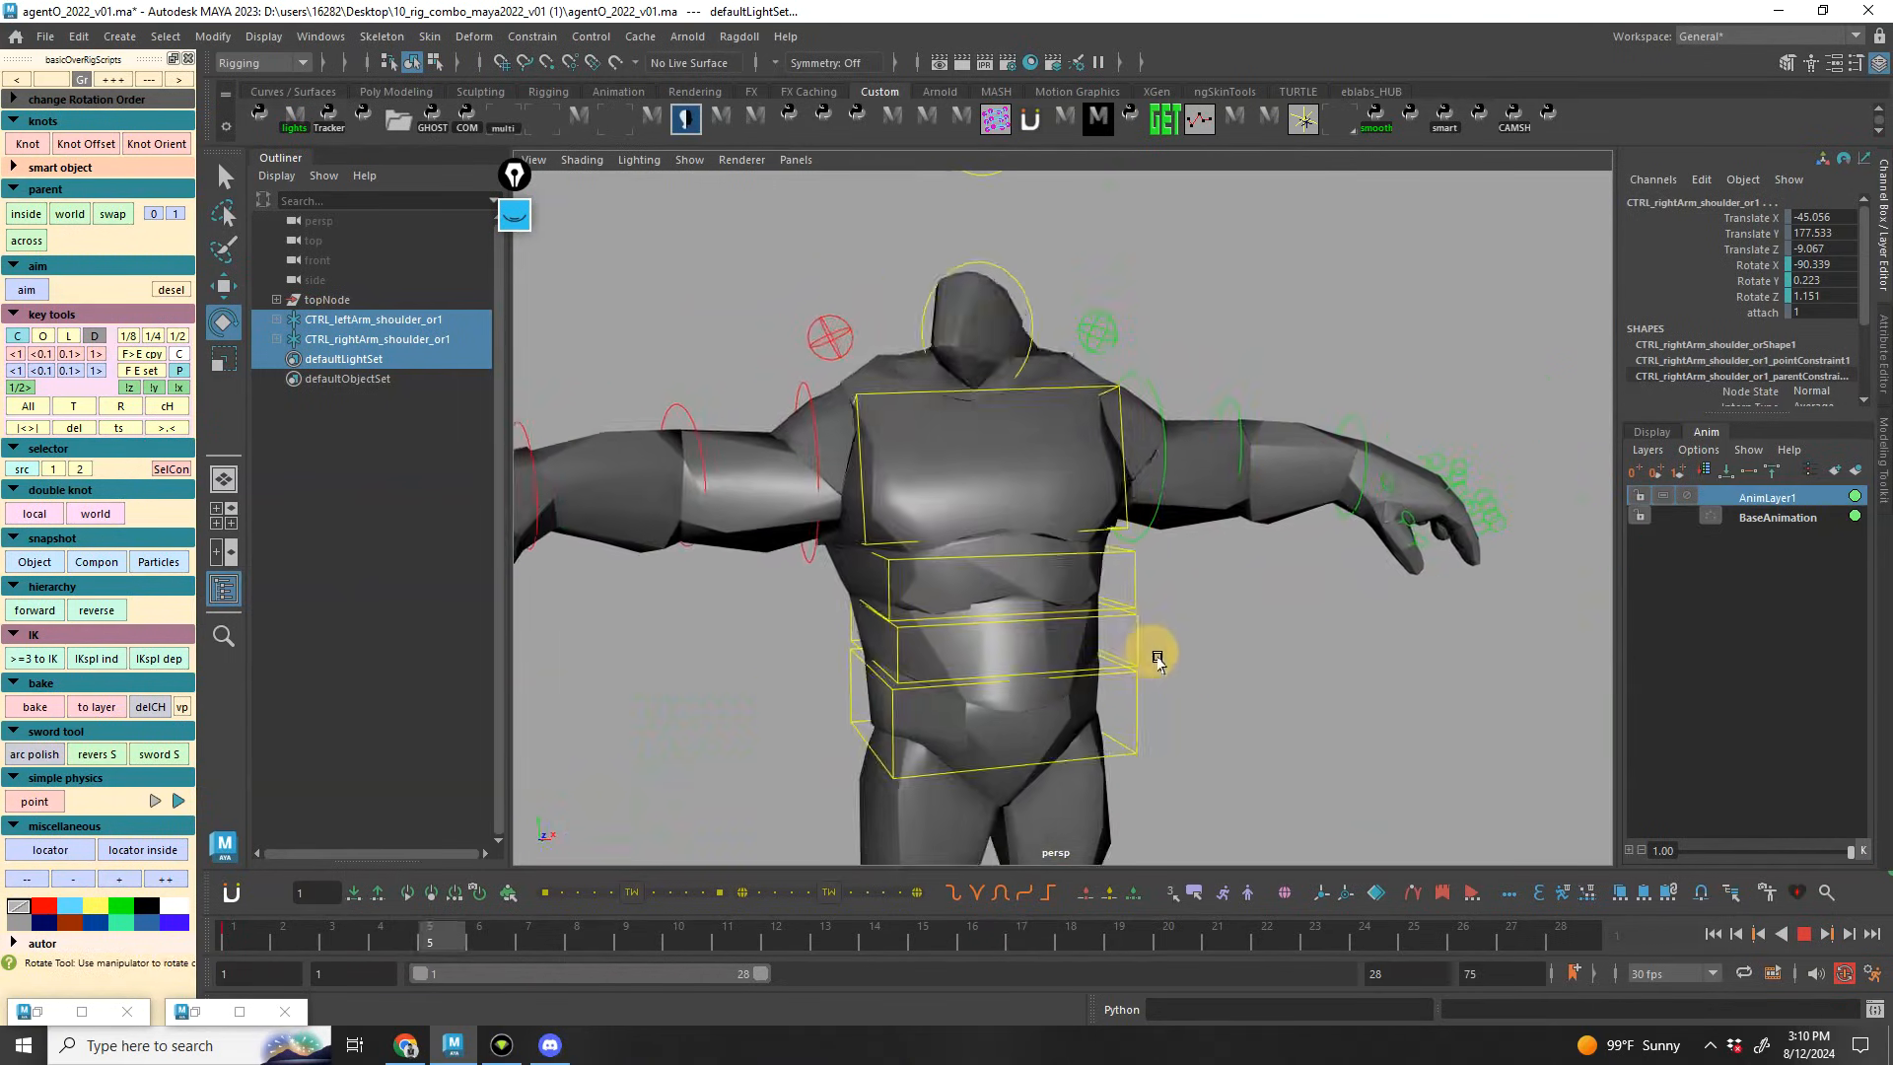
right_click_drag(1145, 659, 967, 681, "alt")
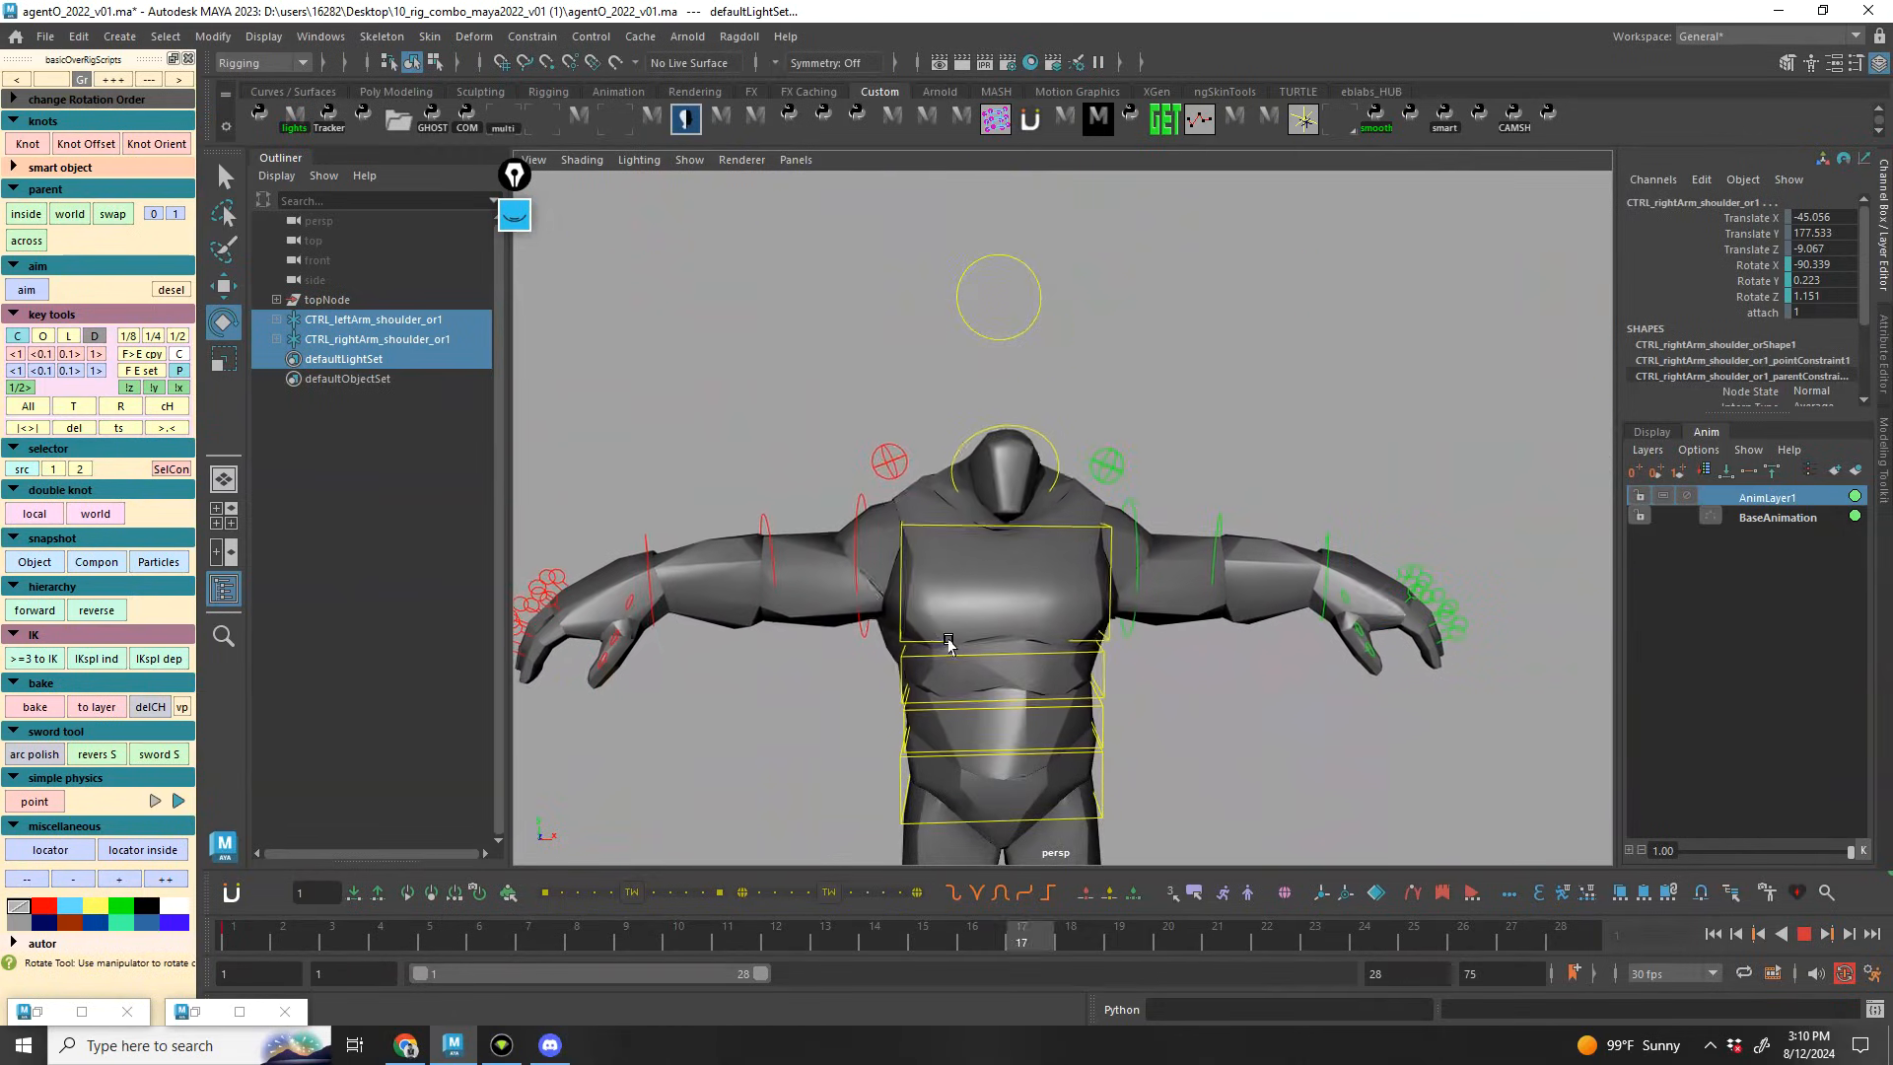
key("e")
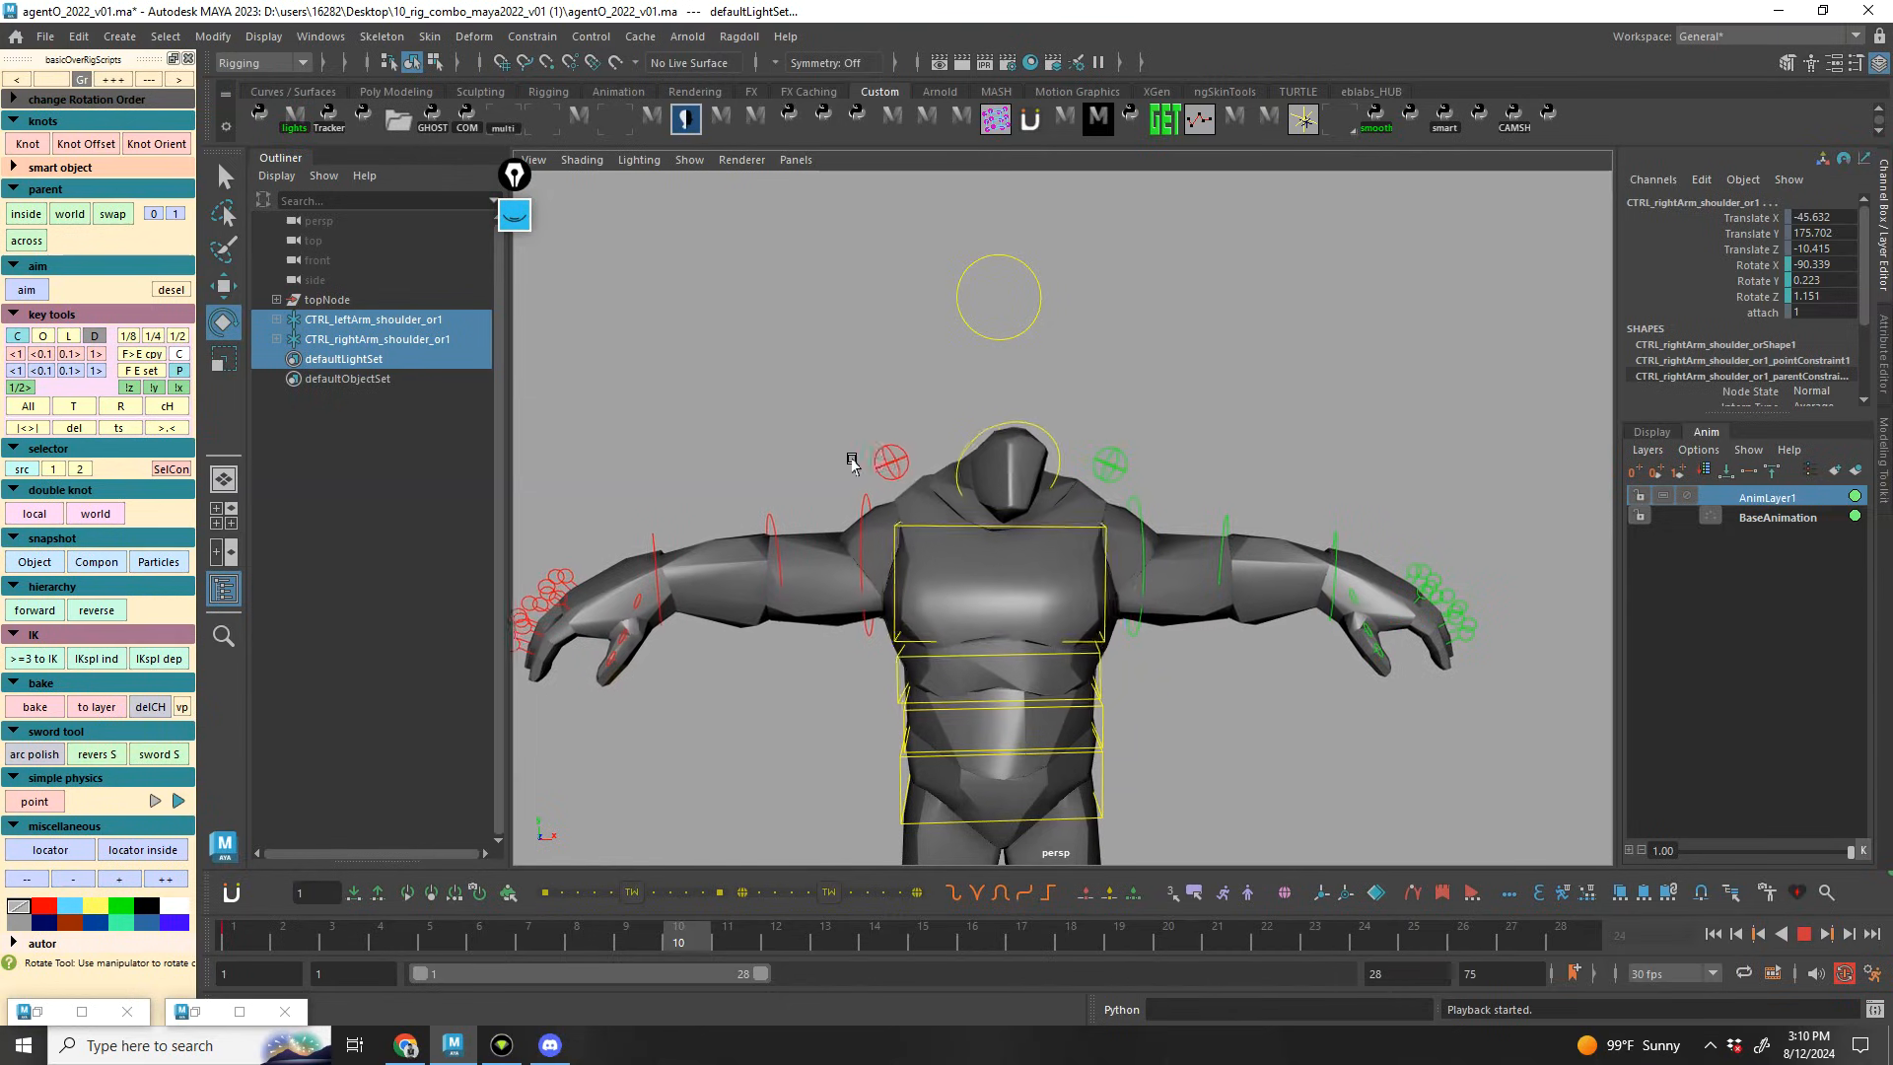
Open the scene companionX_2022_v01.ma
left_click(46, 37)
left_click(91, 96)
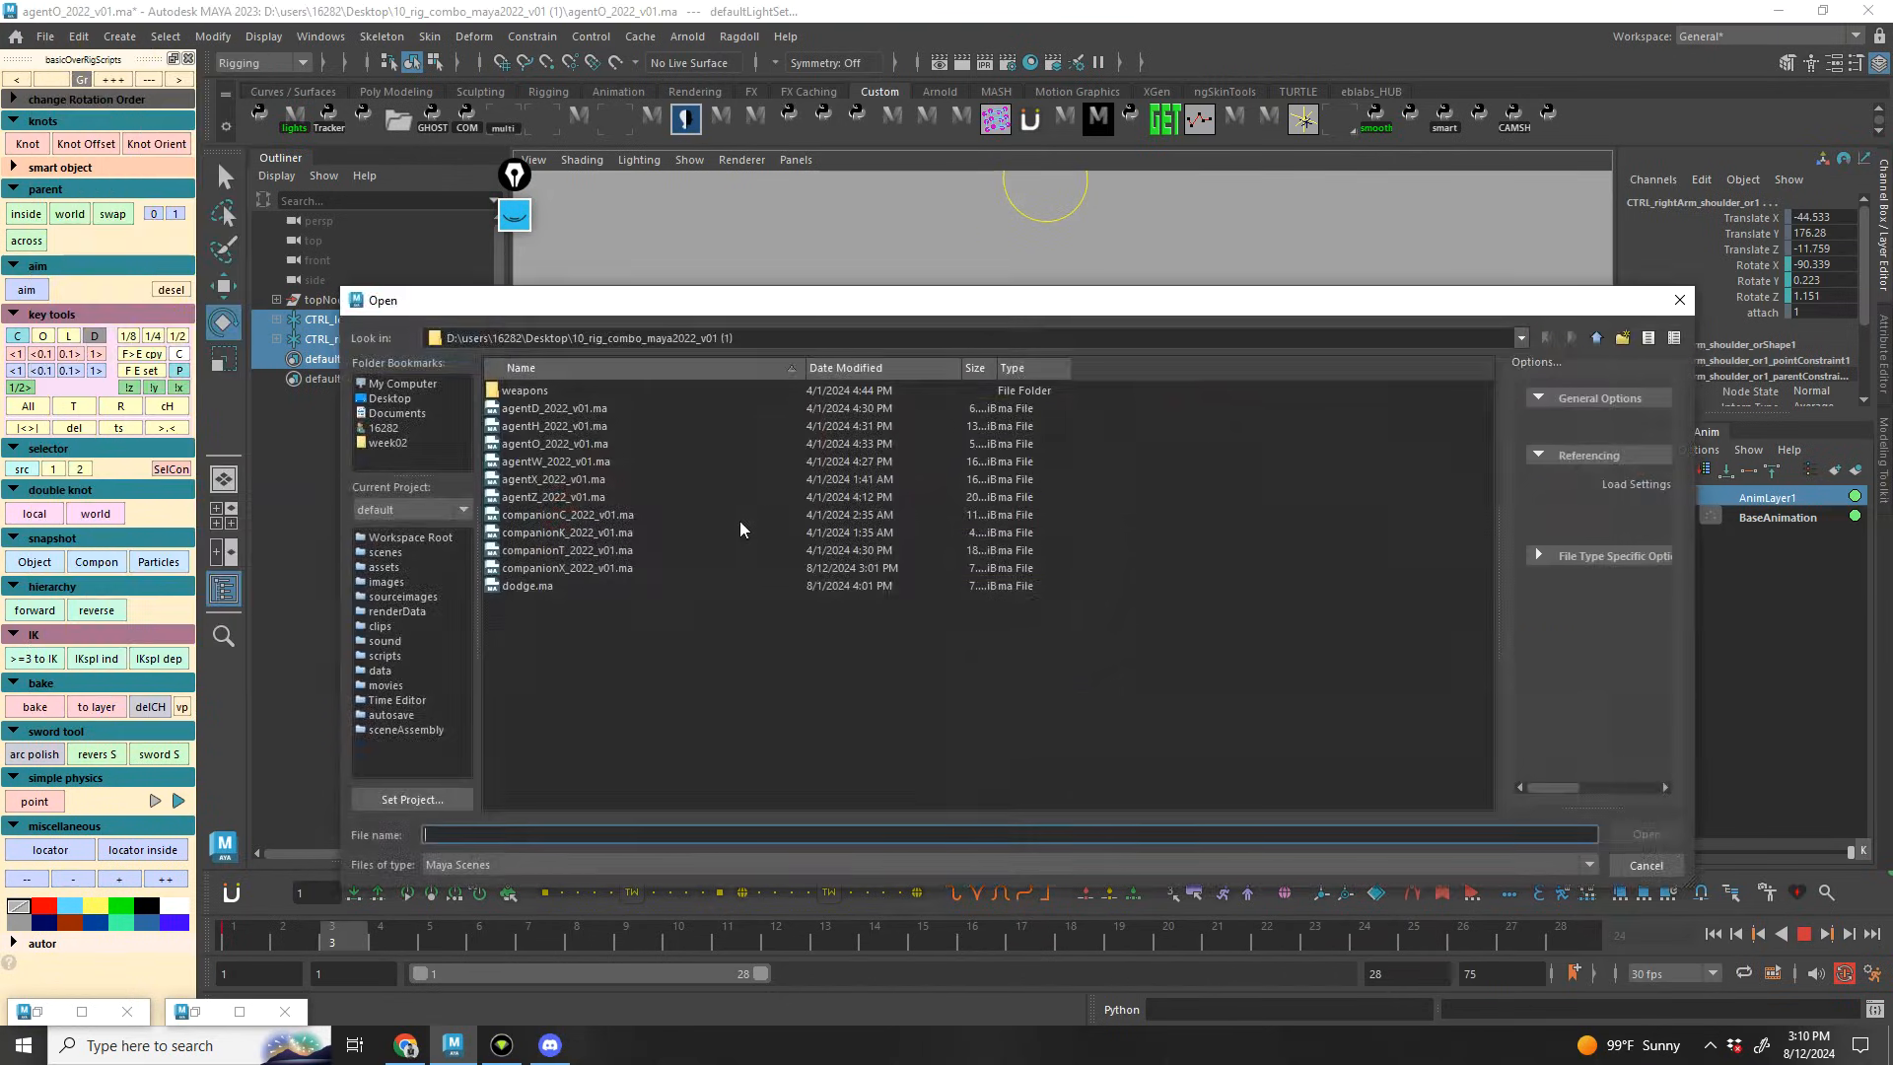
left_click(660, 570)
double_click(668, 570)
left_click(994, 554)
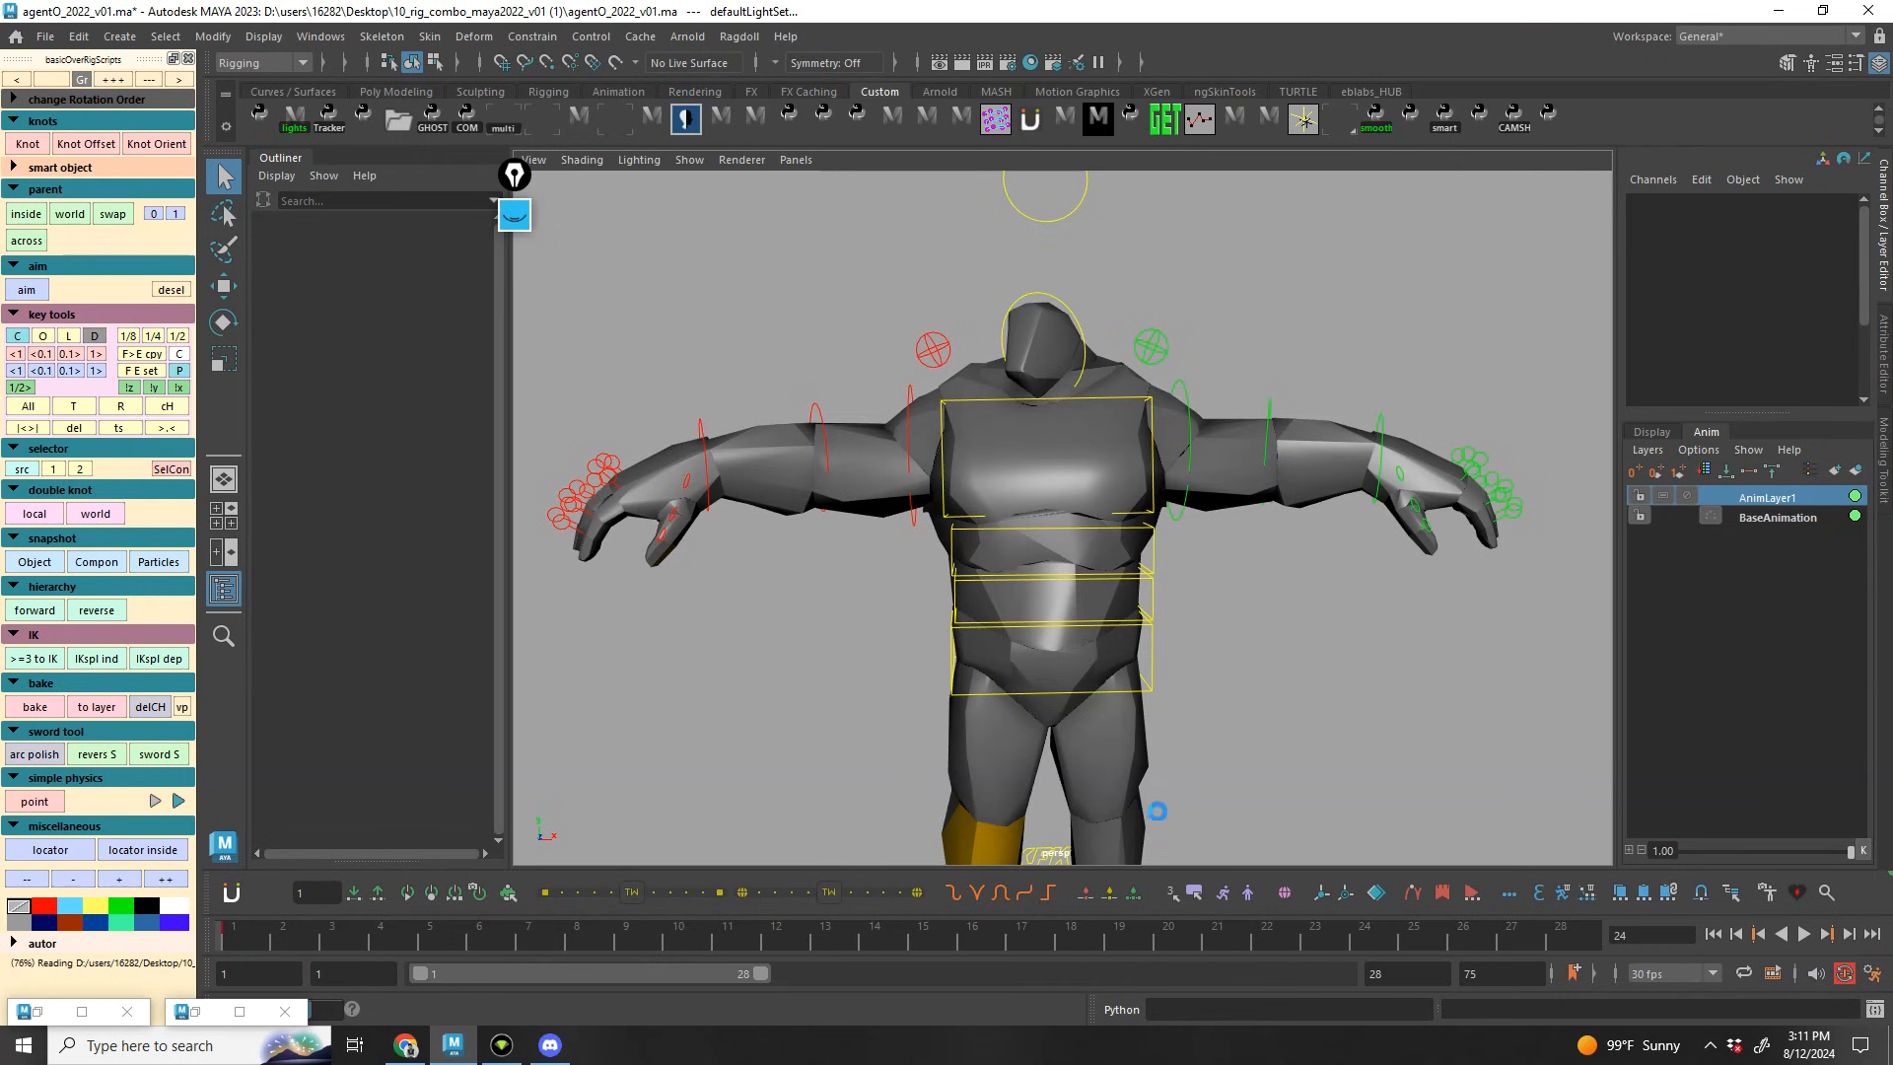
left_click_drag(1249, 602, 1180, 476, "alt")
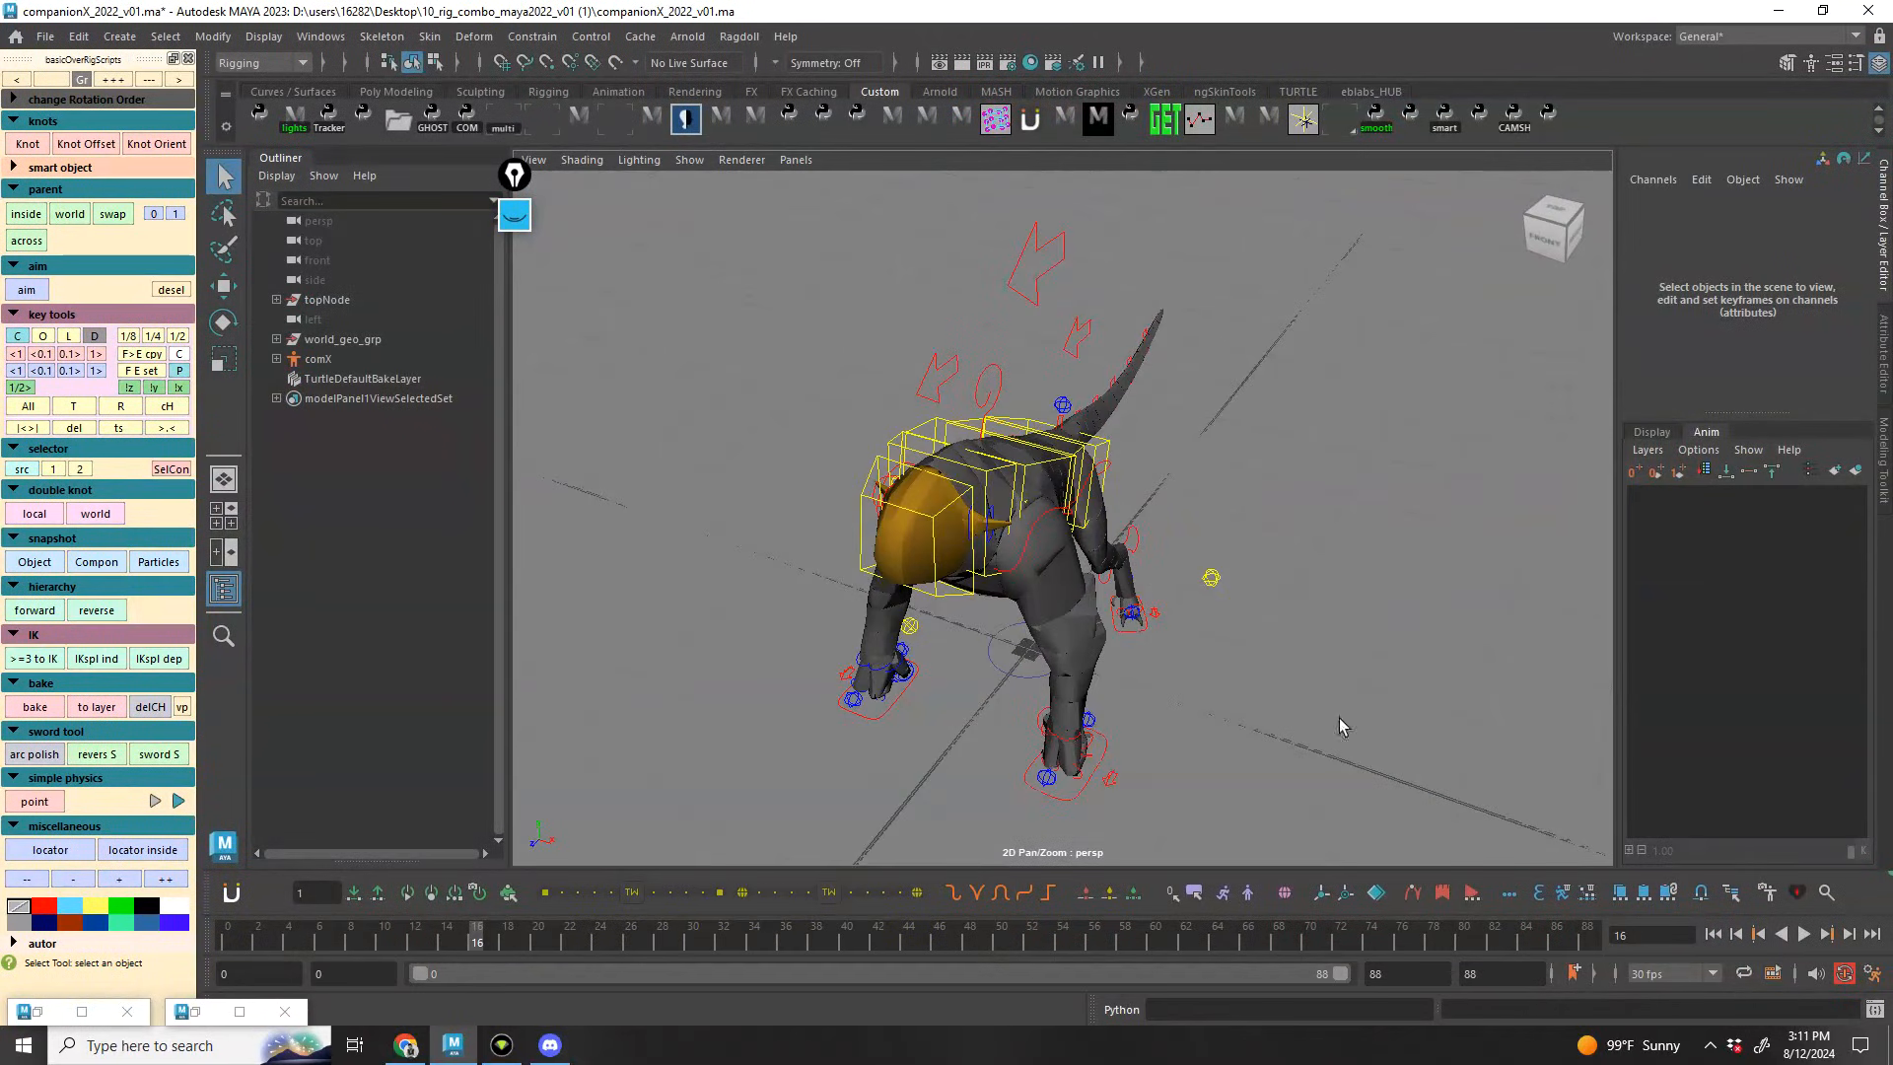
Key CTRL_HEAD at frame 0 and rotate it at frames 3 and 8, reaching about X 5.0, Y -3.0, Z 3.3 at frame 8
left_click_drag(1158, 575, 1449, 524, "alt")
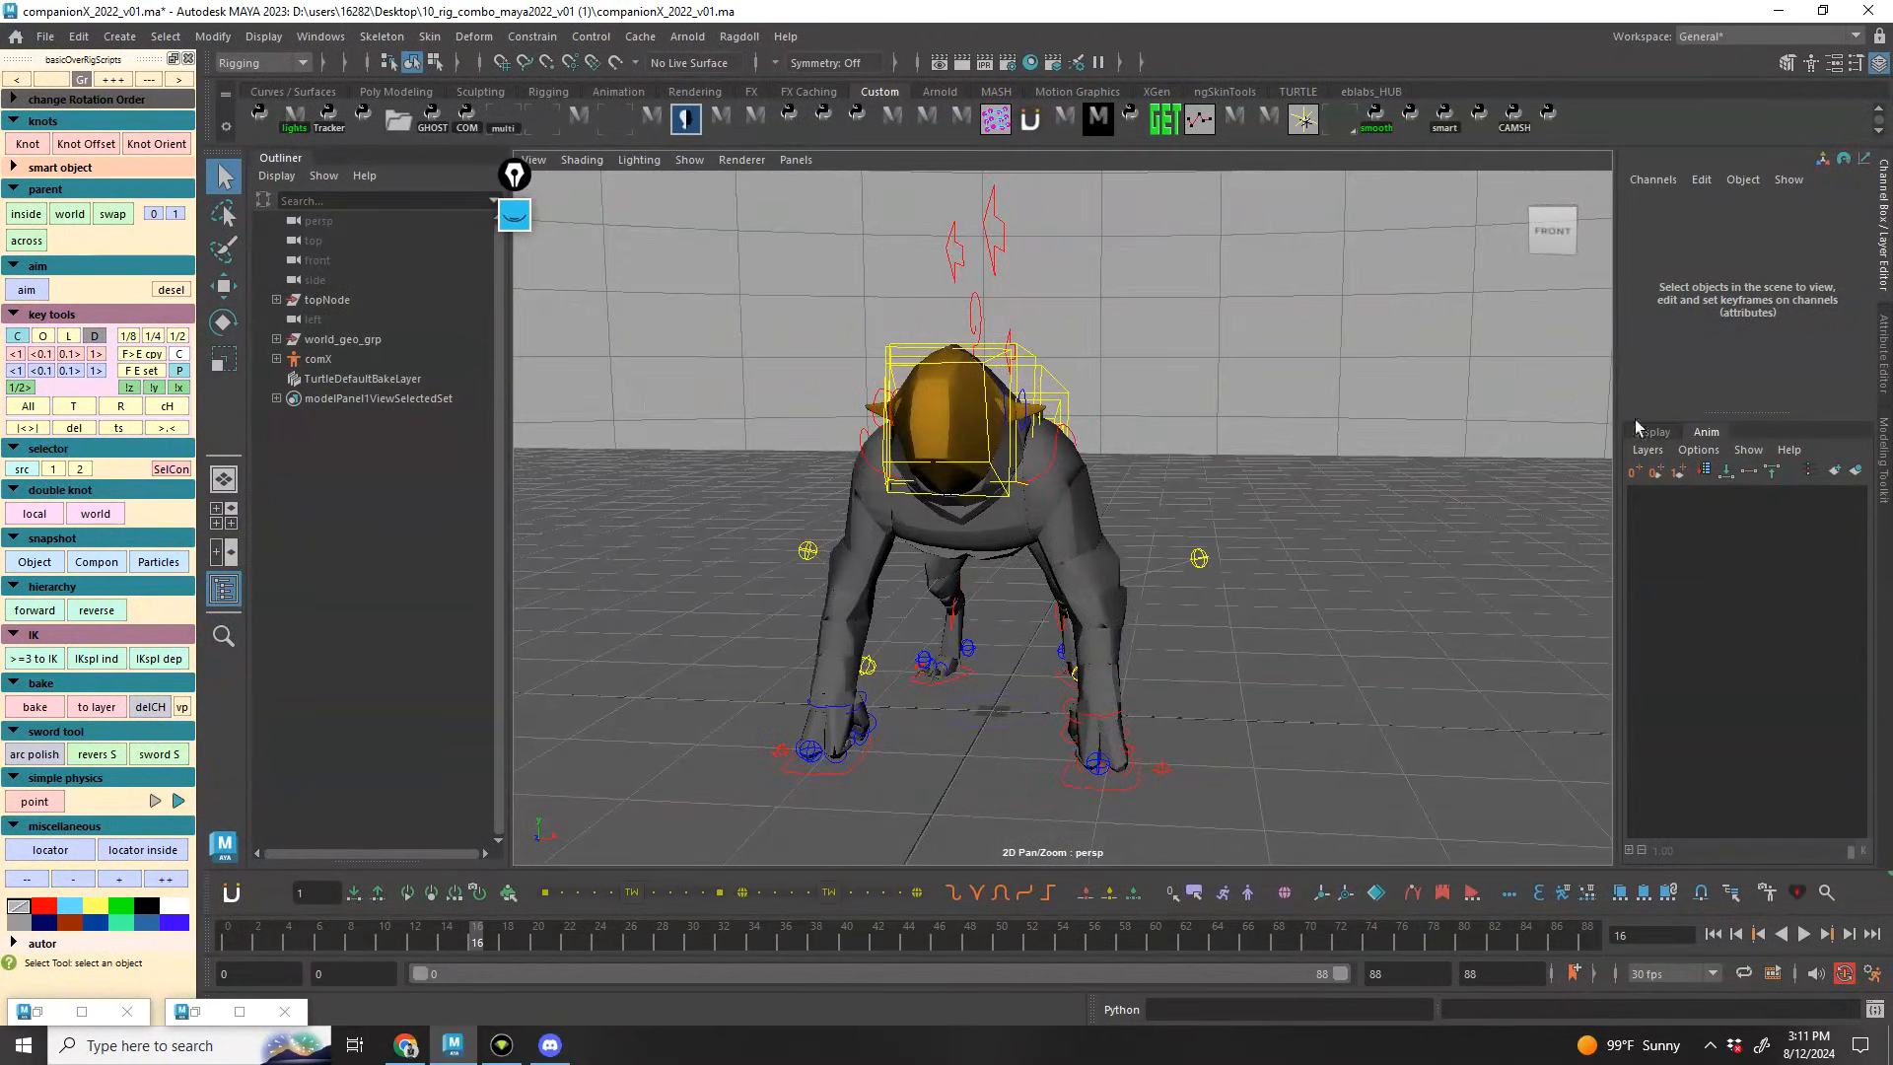
left_click_drag(1030, 378, 837, 484, "alt")
left_click_drag(1043, 313, 1162, 508, "alt")
left_click(1111, 449)
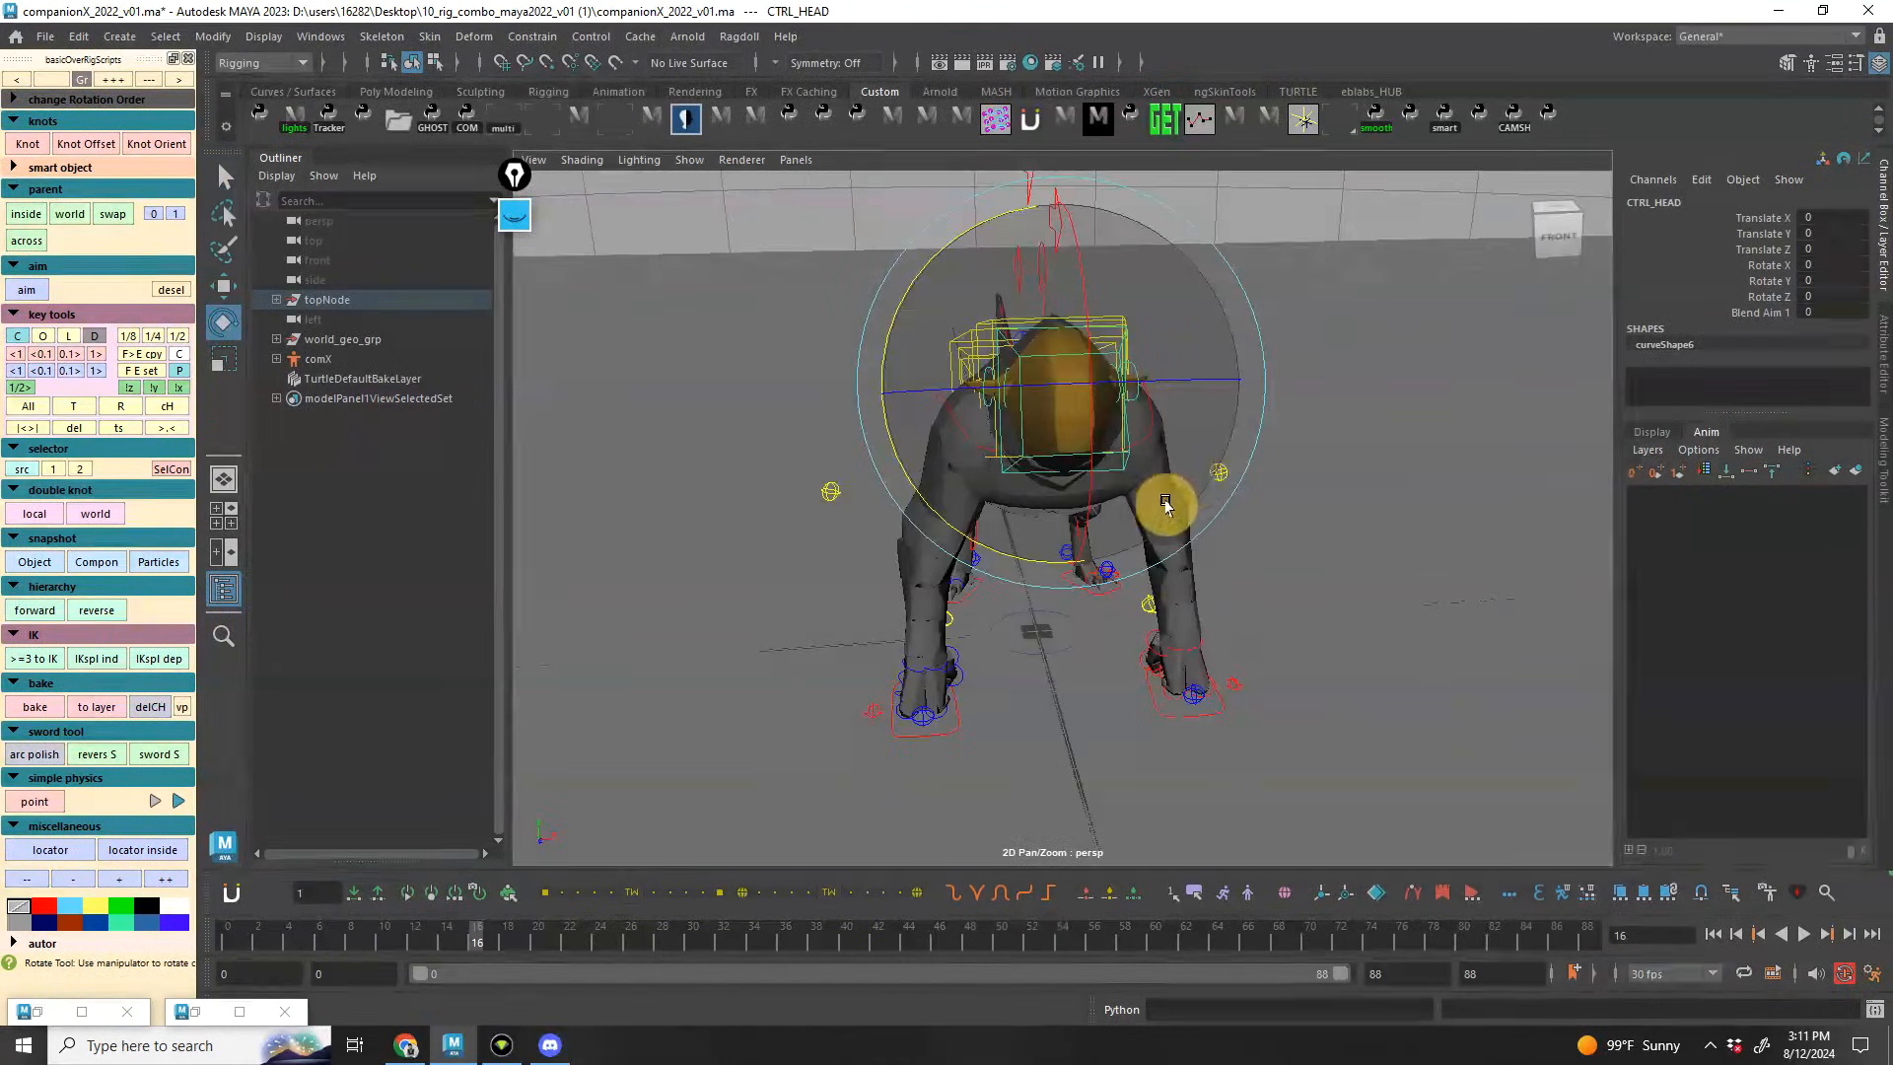
left_click_drag(1272, 444, 872, 560, "alt")
left_click(228, 936)
key("s")
left_click_drag(259, 928, 346, 944)
left_click_drag(1065, 464, 1115, 470)
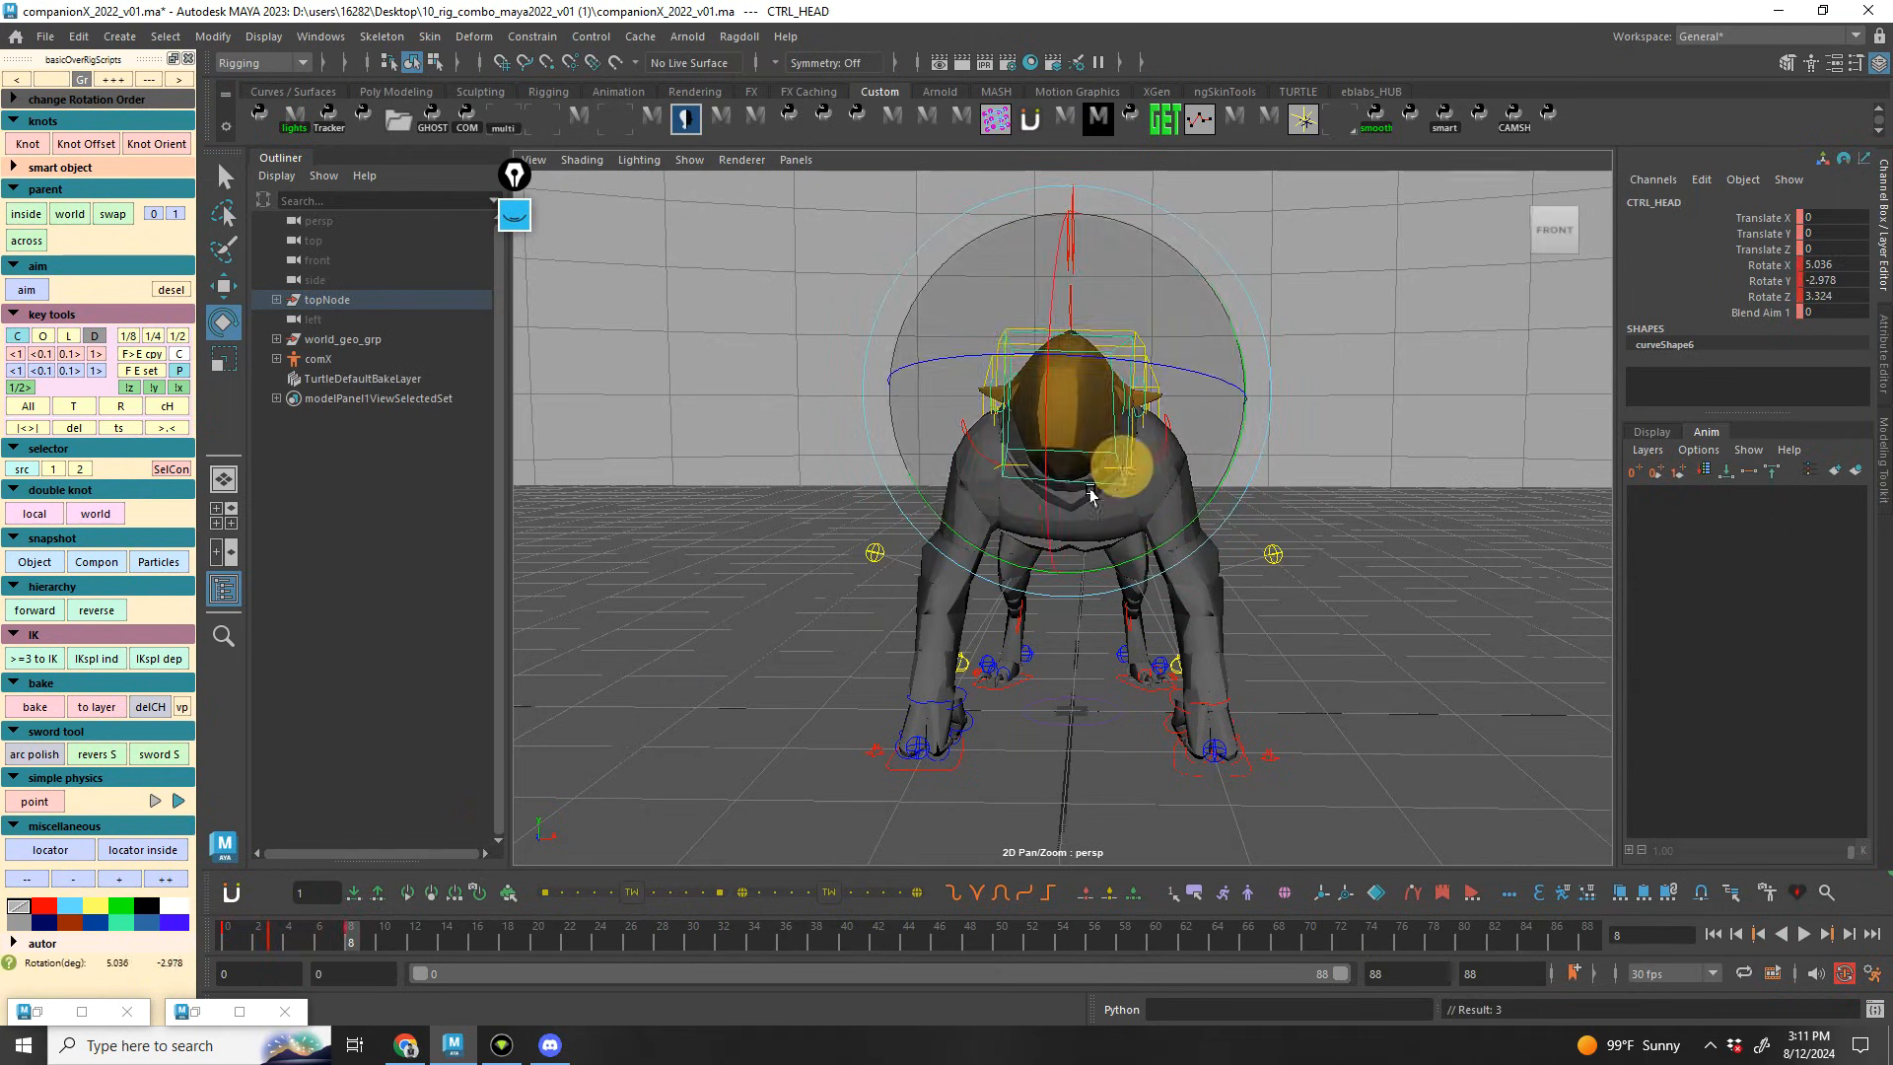
Continue the head animation with a rotated pose at frame 19 and a neutral key at frame 34, and play it back
left_click(524, 937)
left_click_drag(525, 936, 754, 937)
left_click_drag(1069, 448, 1094, 452)
left_click_drag(749, 936, 216, 807)
key("alt+v")
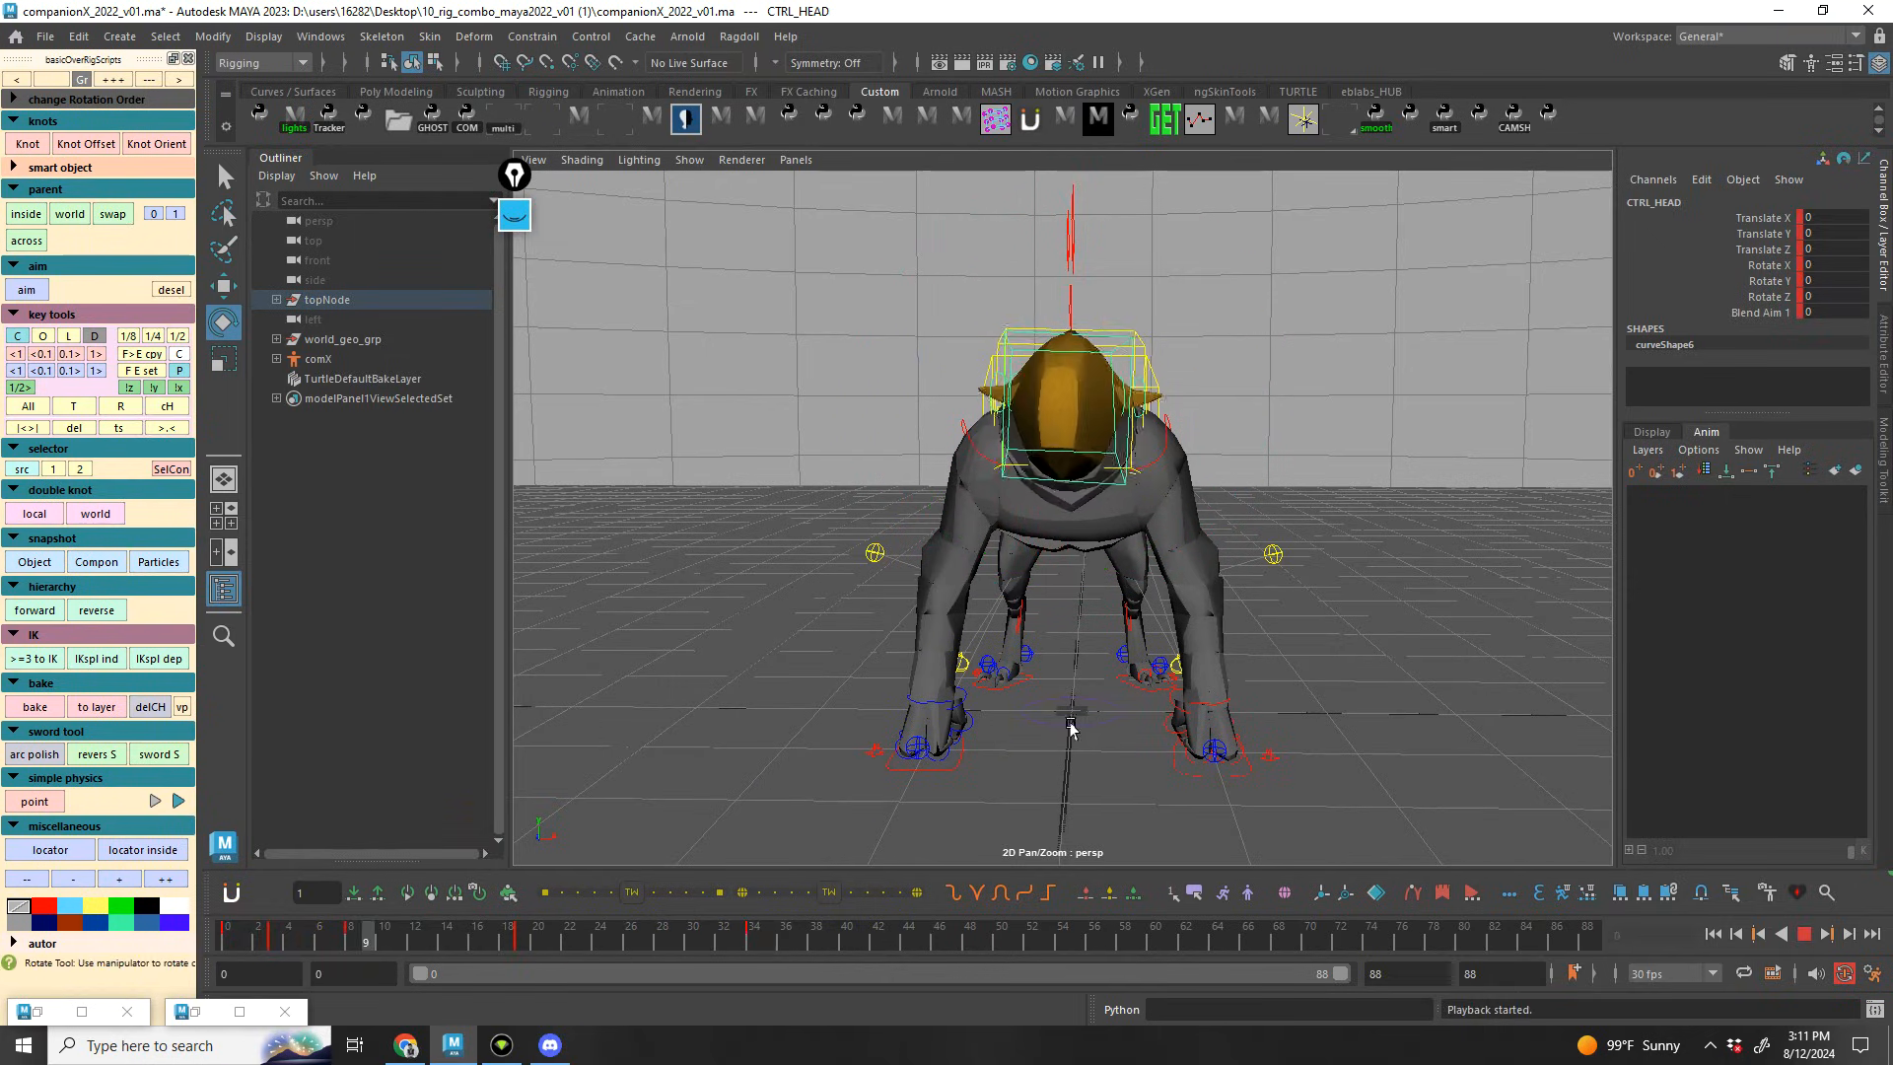
Shorten the playback range to end at frame 34 and play the head rotation loop
key("alt+v")
left_click_drag(1333, 974, 786, 919)
key("alt+v")
key("alt+v")
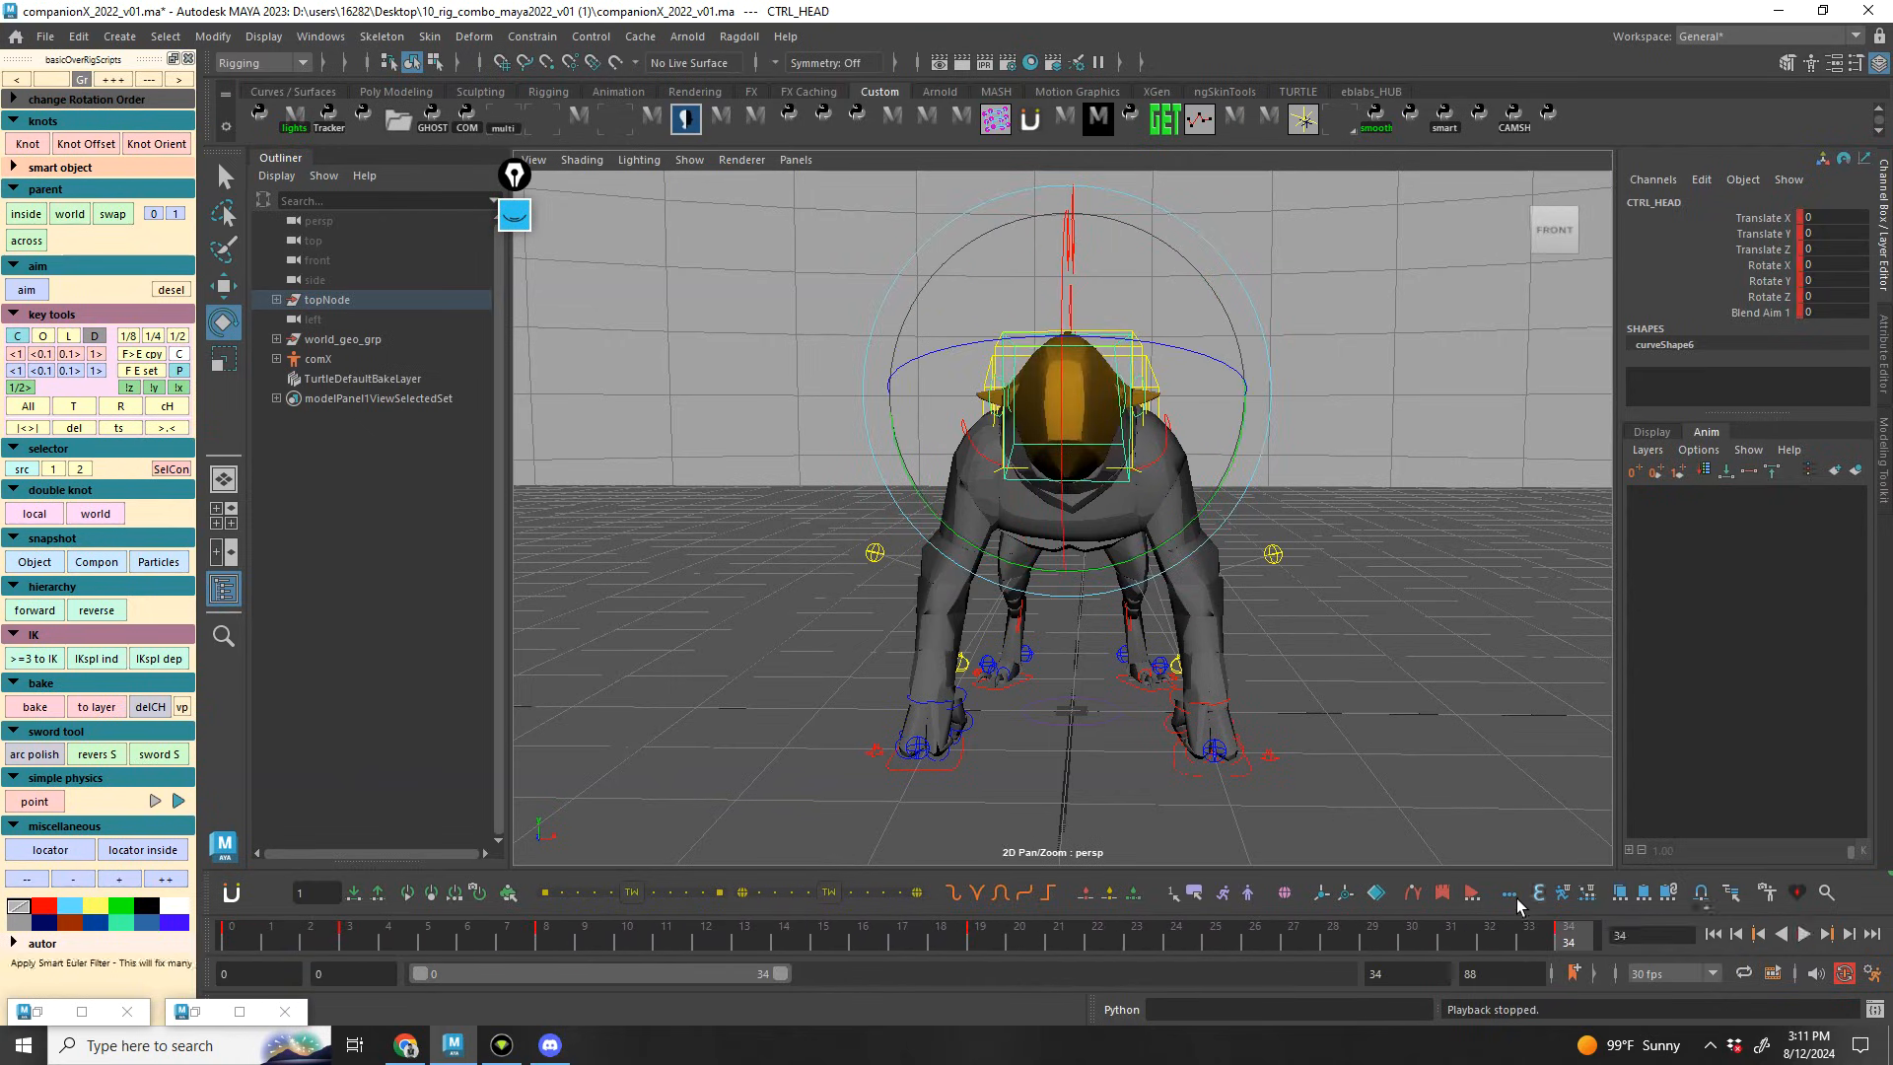
key("alt+v")
Shift CTRL_HEAD's second and third keys to frames 2 and 7, and play back the new timing
left_click_drag(1295, 708, 1262, 747, "alt")
left_click(338, 937)
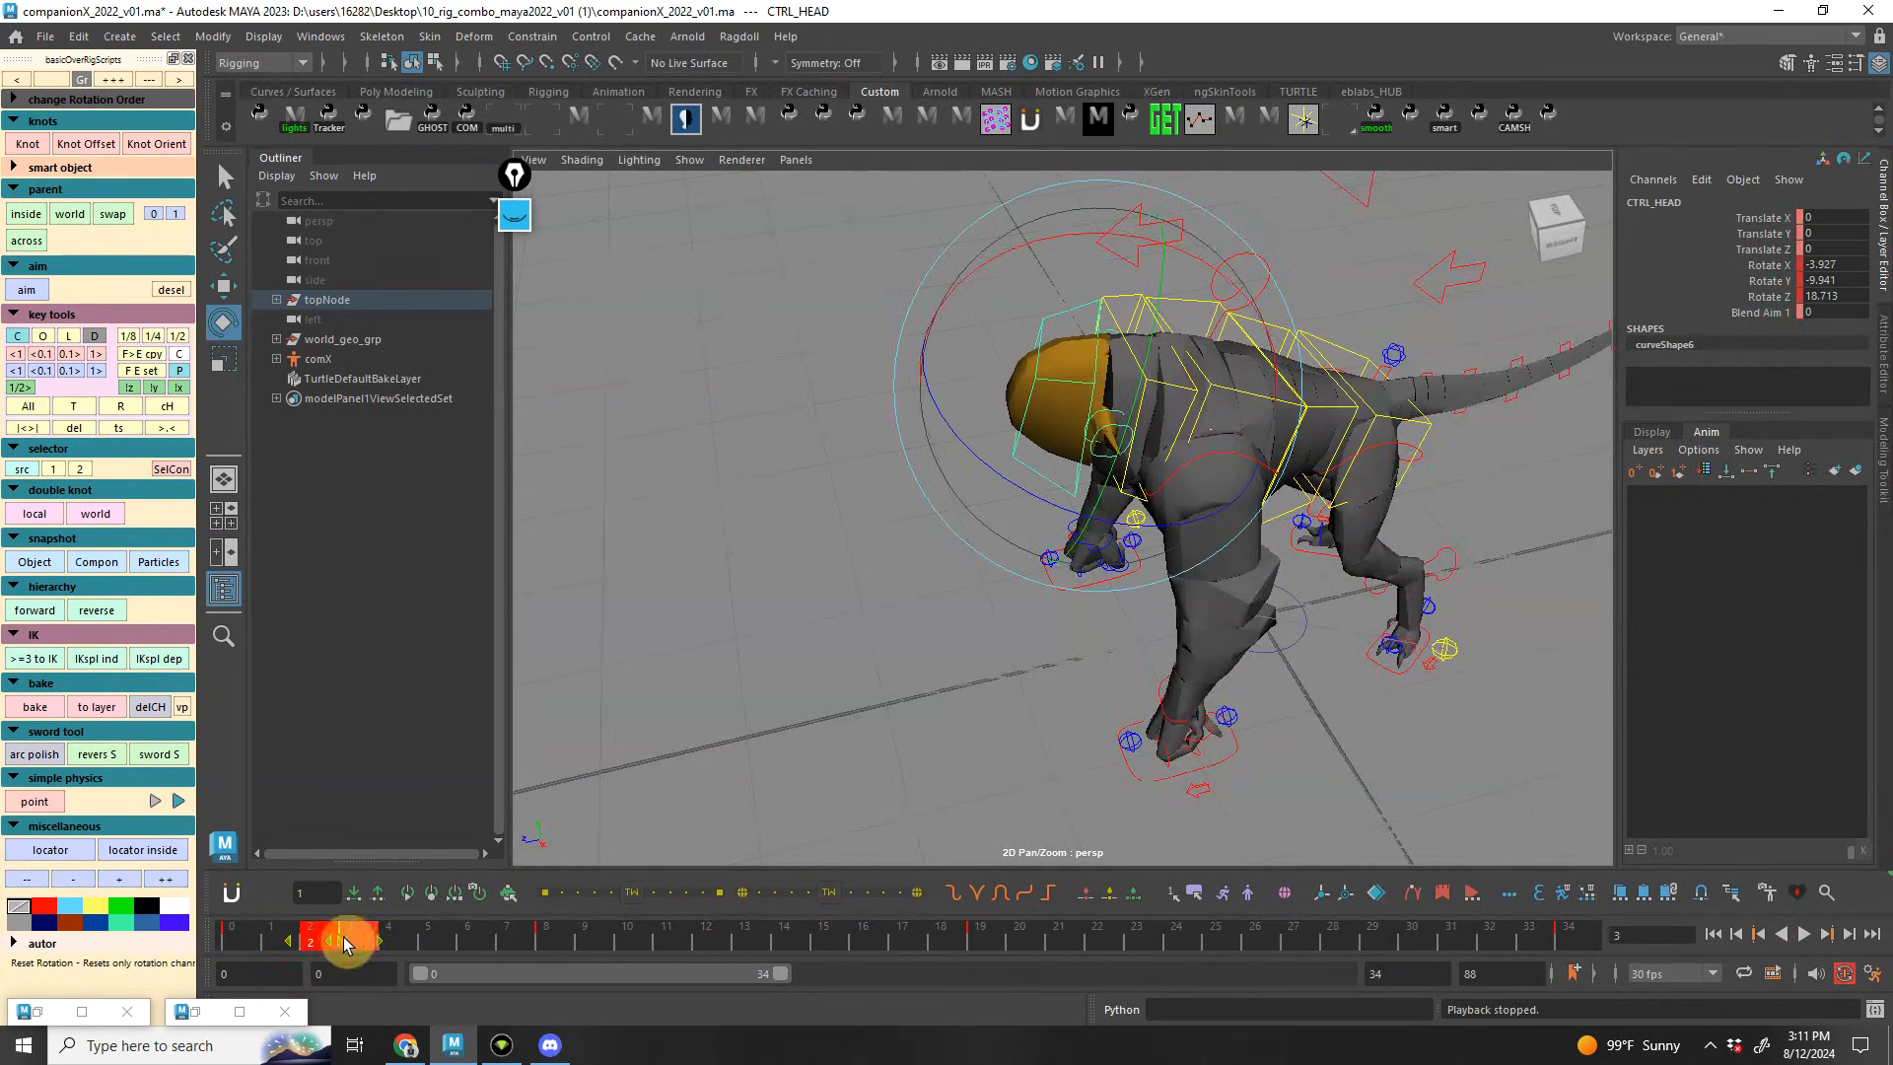
left_click_drag(301, 942, 282, 940)
left_click(393, 942)
key("alt+v")
key("alt+v")
mouse_move(509, 934)
left_mouse_down("shift")
mouse_move(550, 938)
mouse_move(509, 935)
left_mouse_up("shift")
left_click_drag(886, 937, 1602, 912)
key("alt+v")
left_click_drag(1052, 642, 1152, 608, "alt")
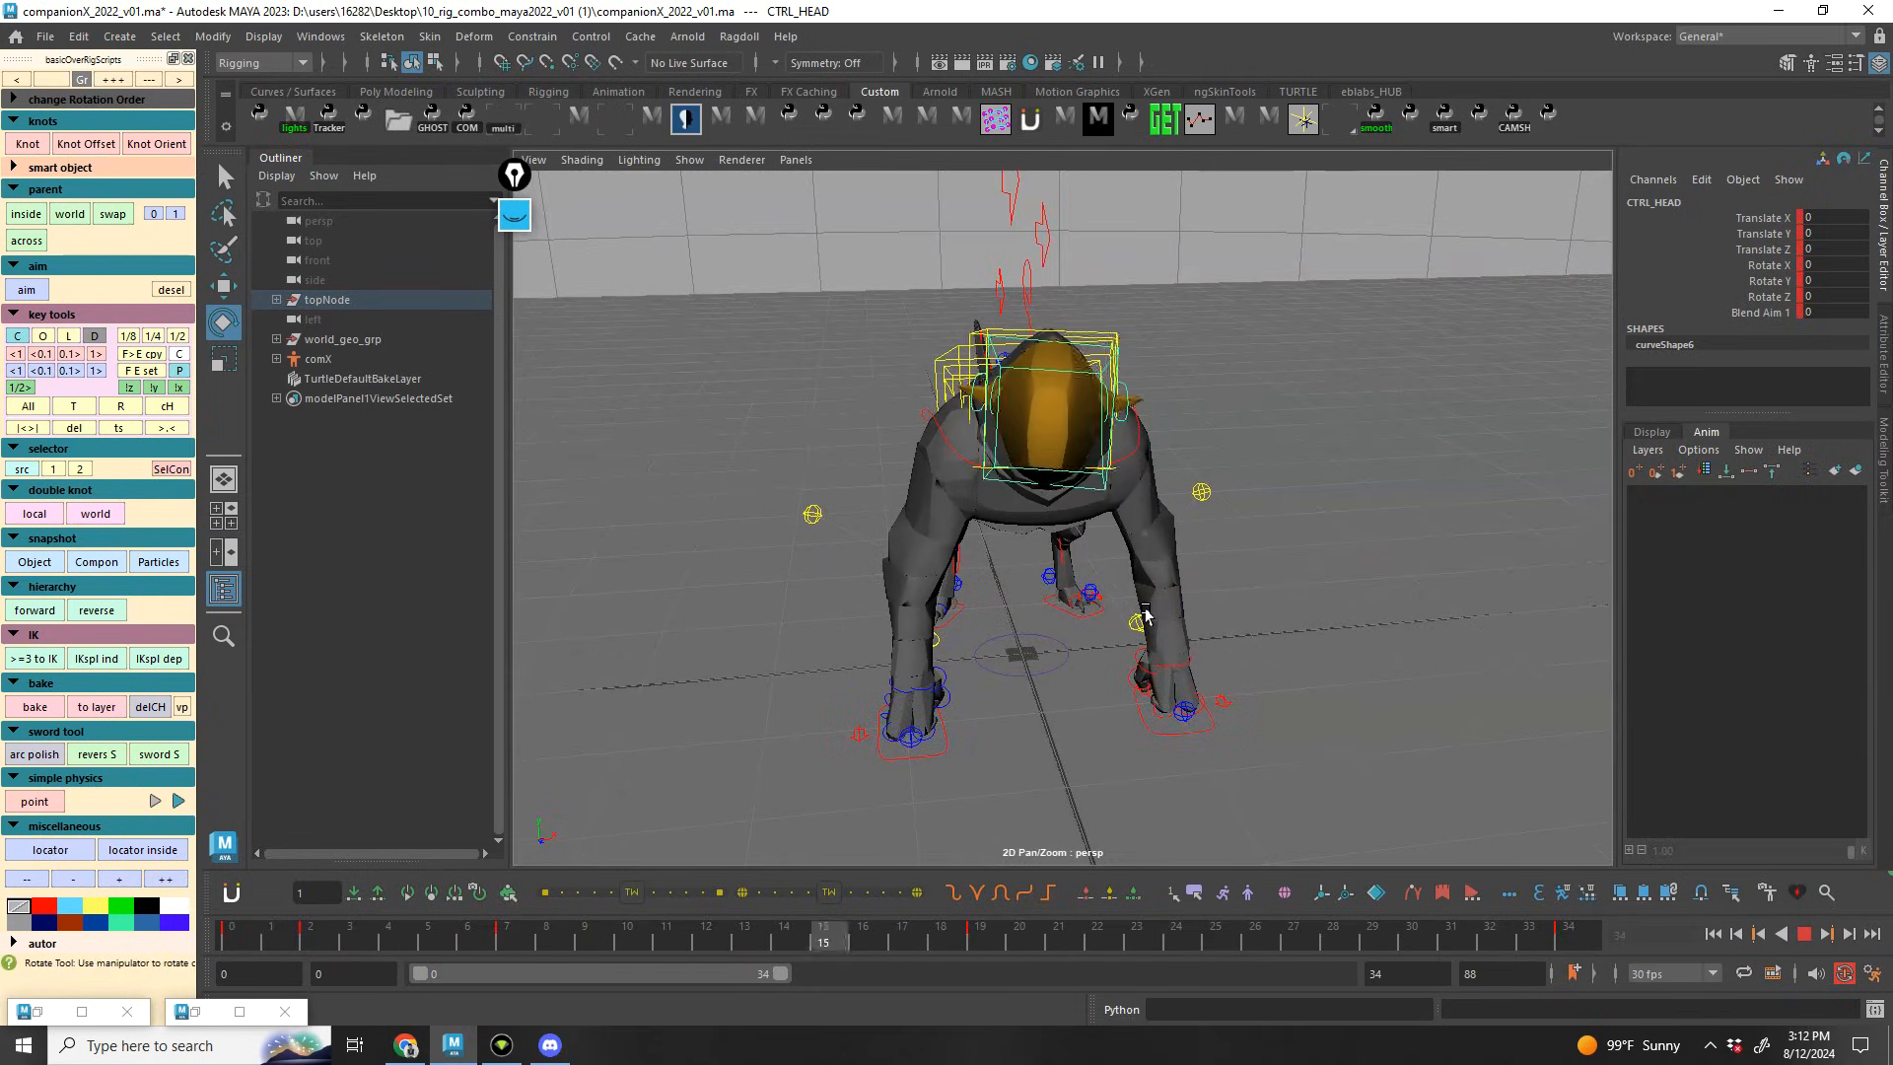
key("alt+v")
Pose CTRL_HEAD at frame 2 with Translate X about -0.7 and rotation about X -6.0, Y -8.9, Z 31.4
left_click_drag(374, 936, 237, 892)
key("period")
key("w")
left_click_drag(1120, 474, 1031, 419, "alt")
key("w")
Pose CTRL_HEAD at frame 7 with Translate X about 0.13 and rotation about X 0.2, Y -3.3, Z -14.9, and play it back
left_click_drag(262, 922, 526, 919)
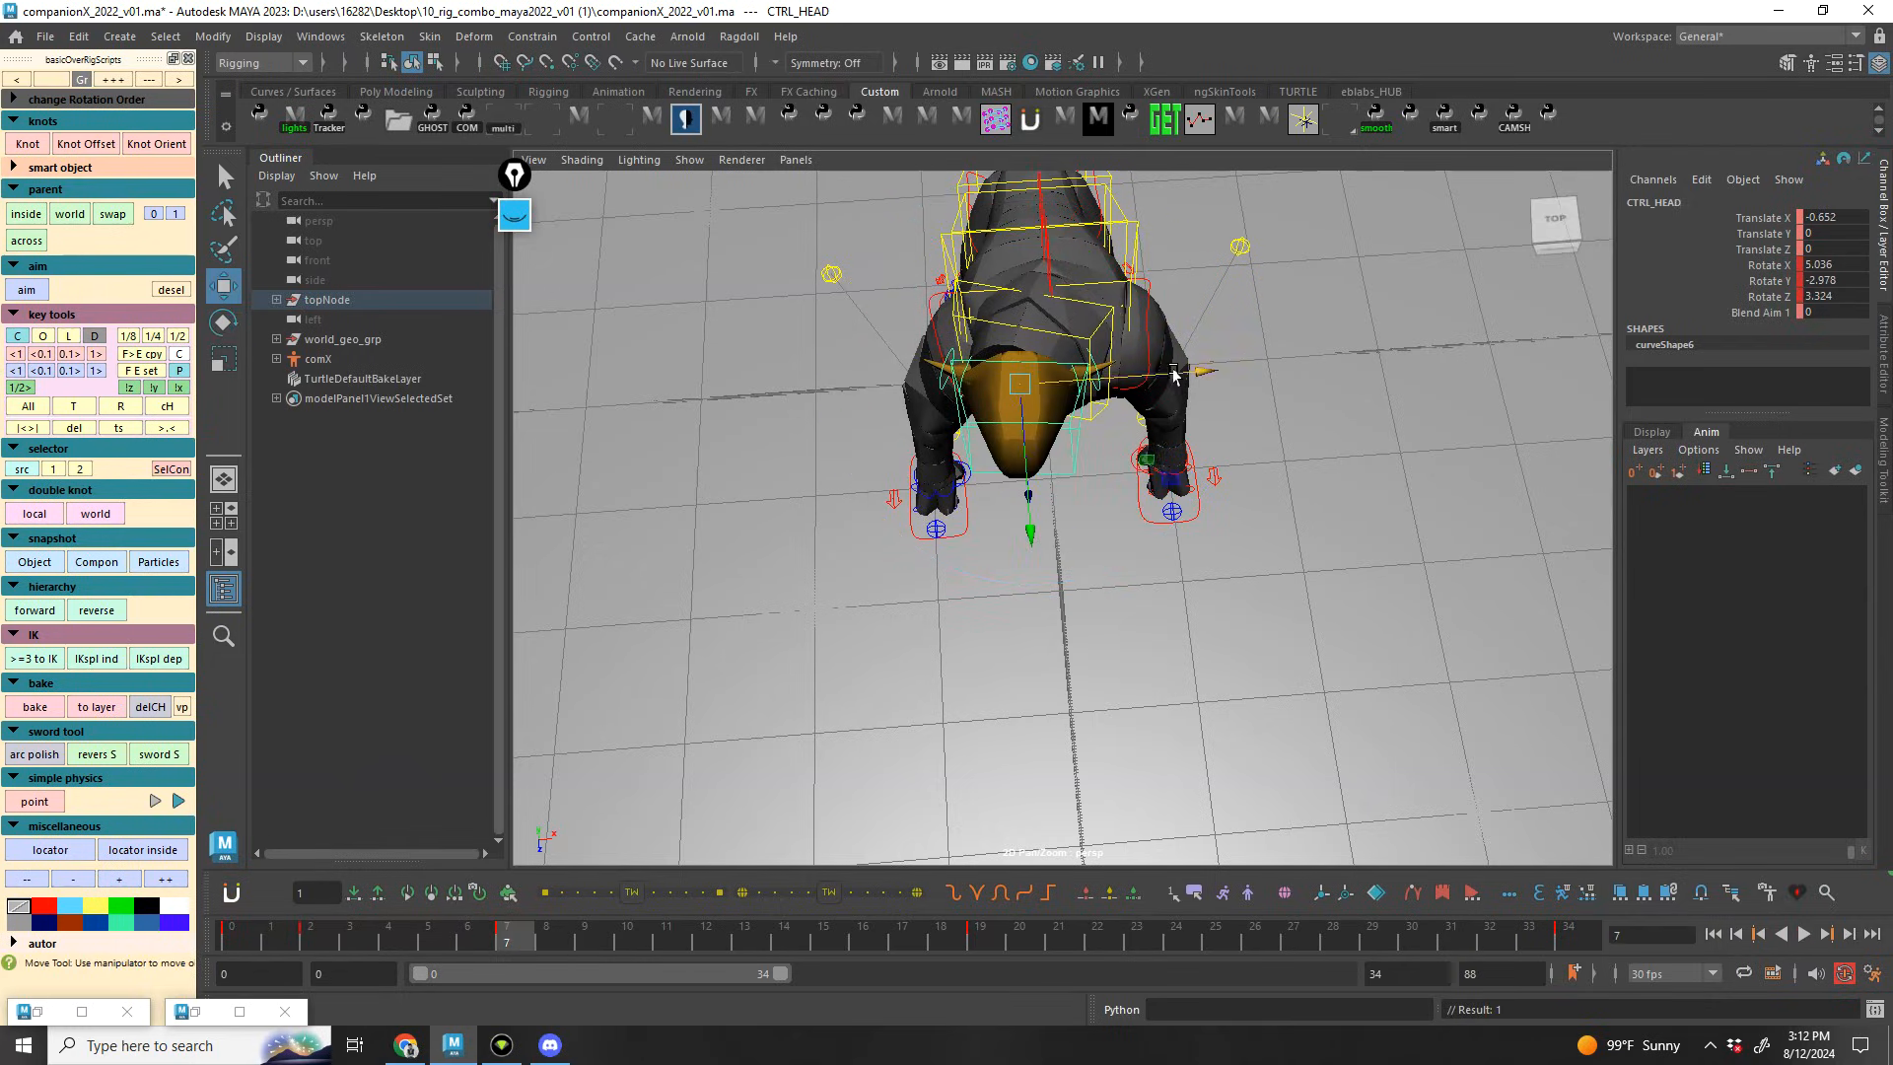
left_click_drag(1205, 384, 1195, 386)
key("e")
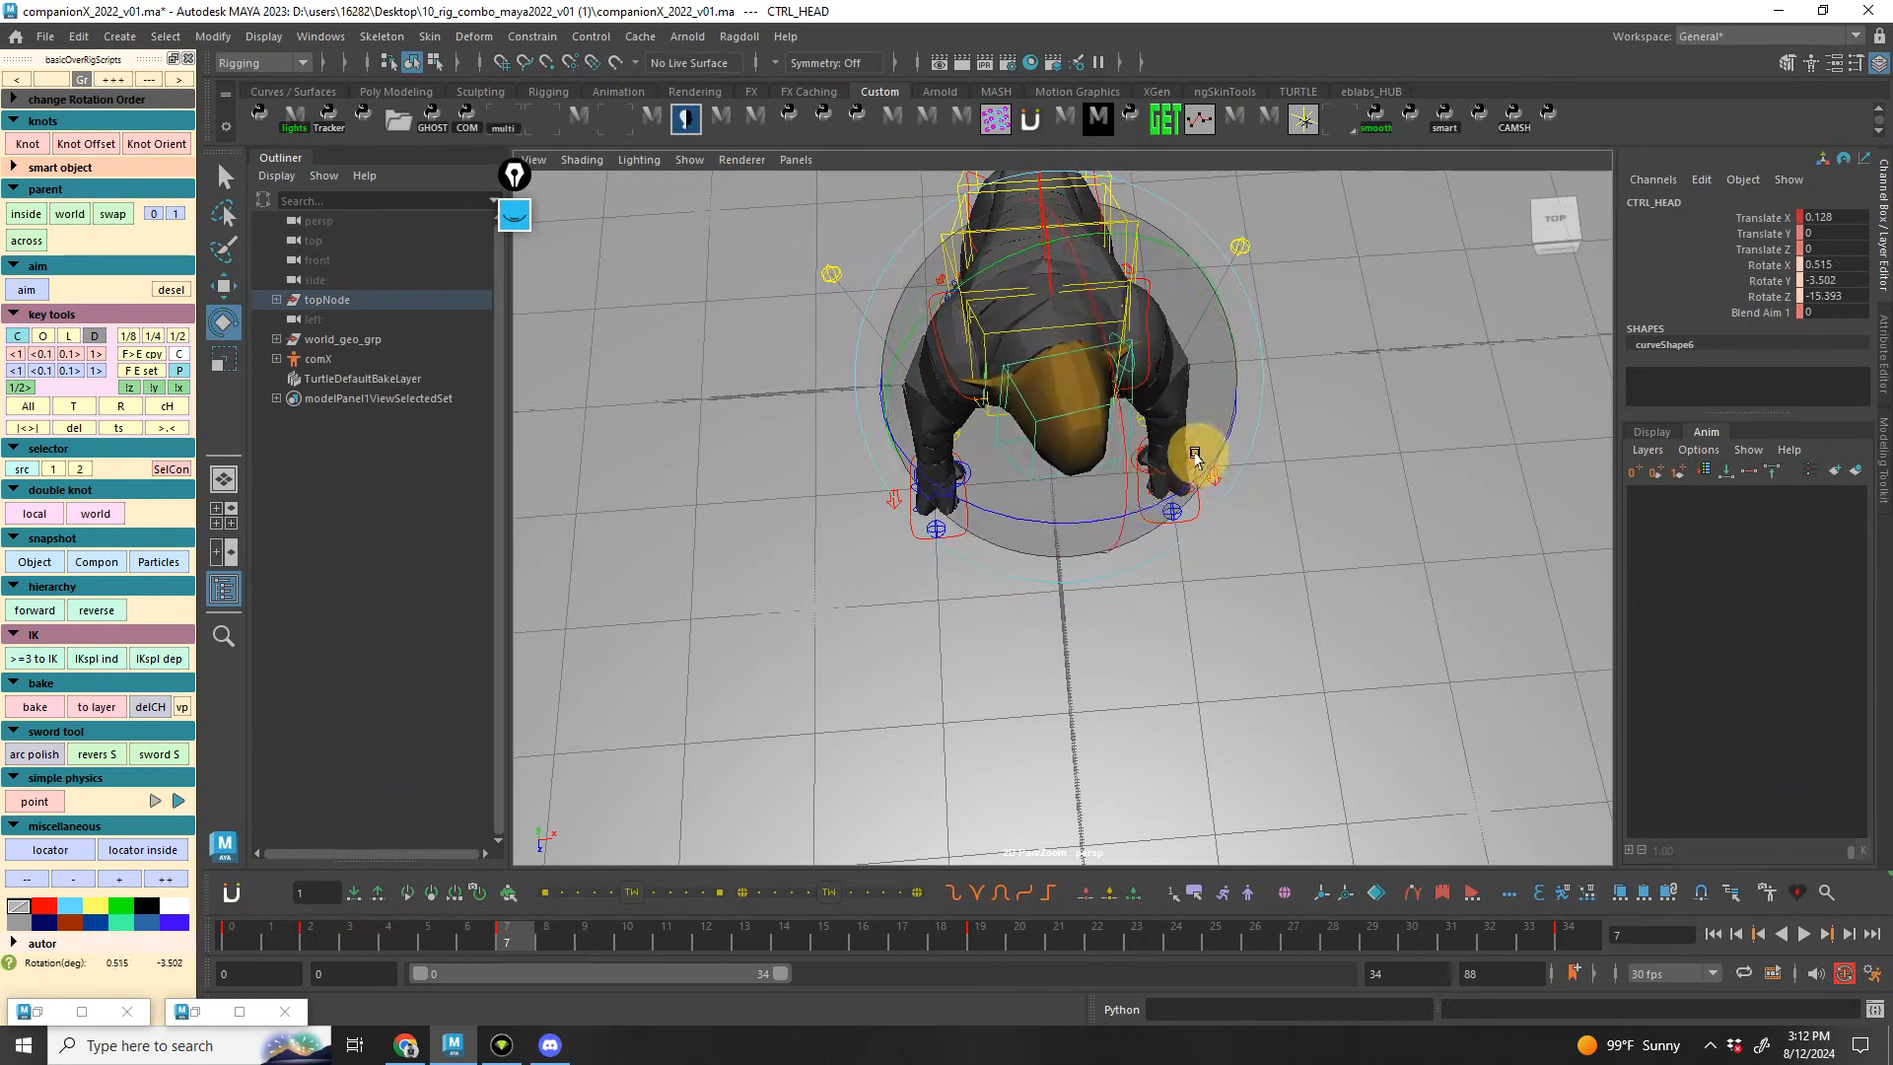
key("shift+e")
left_click_drag(809, 933, 1713, 775)
key("alt+v")
left_click_drag(1134, 749, 754, 754, "alt")
key("alt+v")
Examine the fast head turn between frames 0 and 7 by scrubbing it from above and from the front
mouse_move(233, 927)
left_mouse_down()
mouse_move(298, 927)
mouse_move(278, 933)
mouse_move(308, 953)
mouse_move(221, 950)
left_mouse_up()
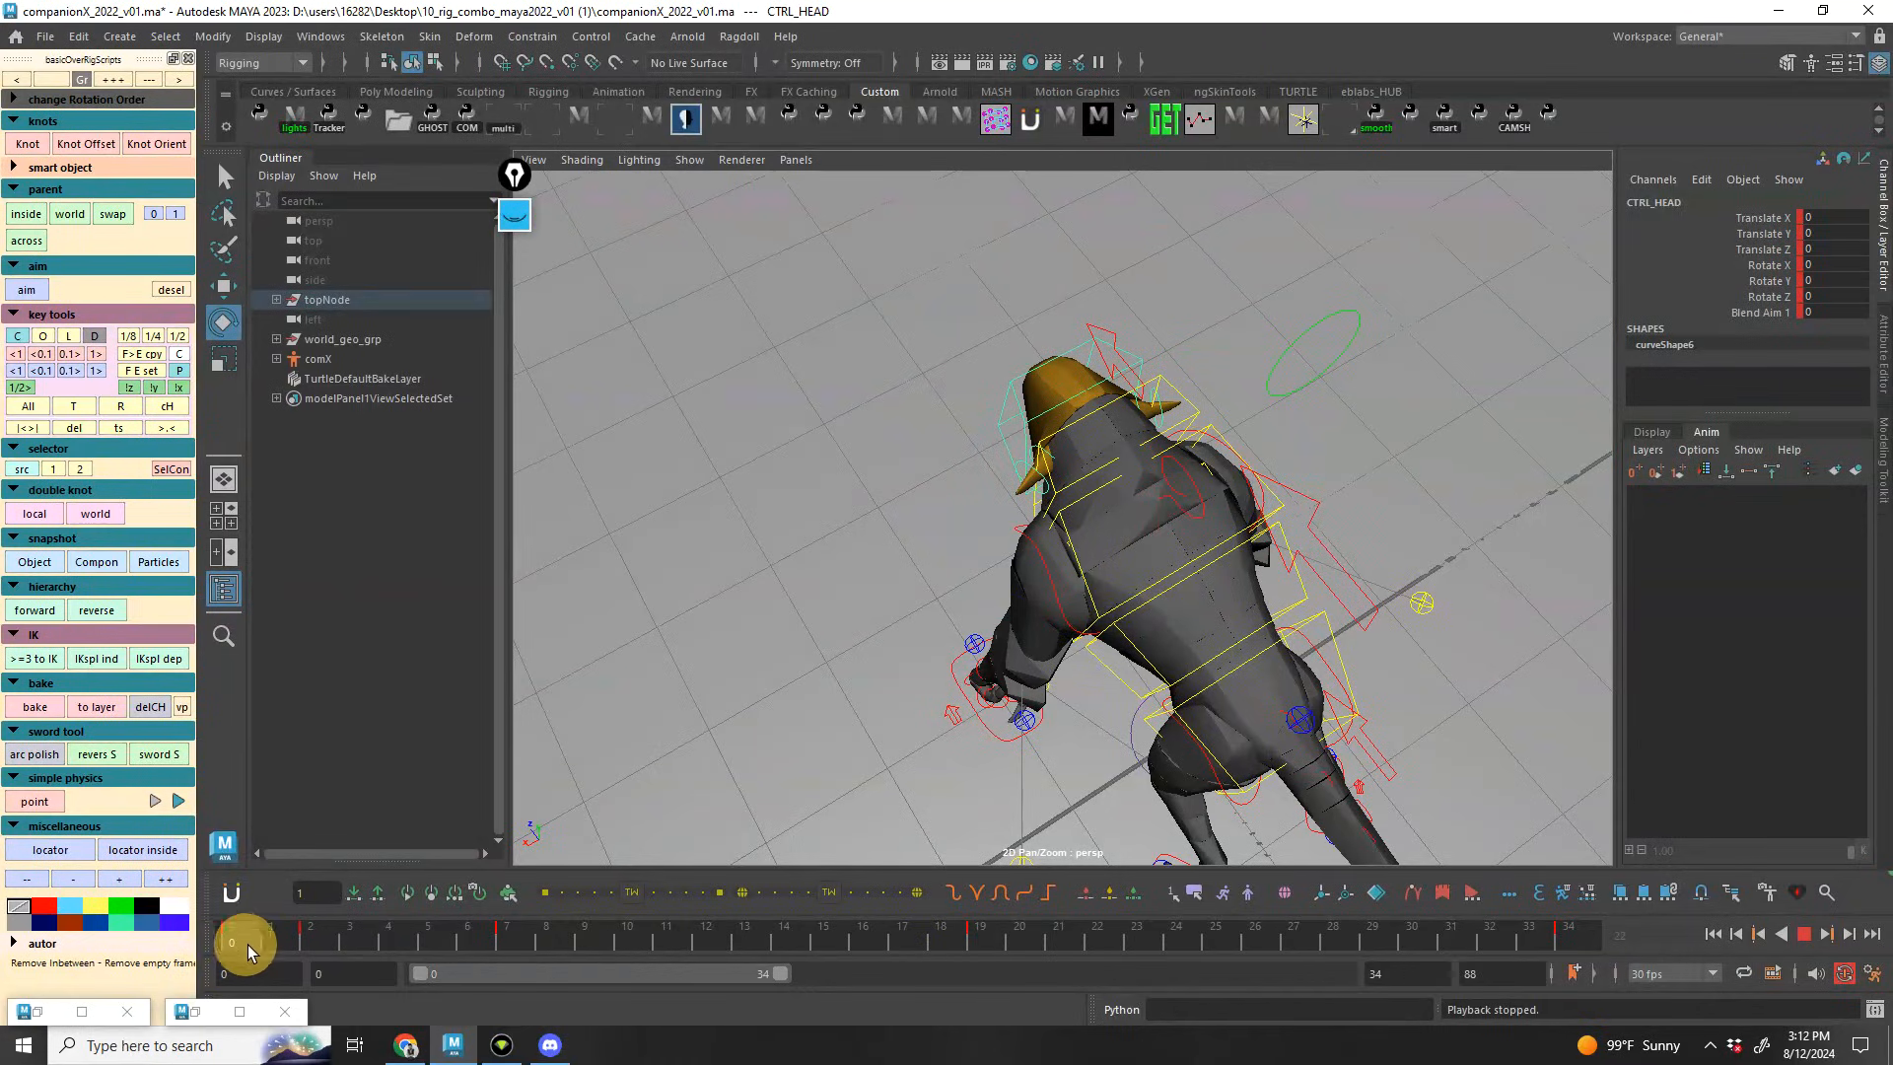
left_click_drag(310, 939, 316, 931)
left_click_drag(888, 690, 1156, 603, "alt")
mouse_move(331, 935)
left_mouse_down()
mouse_move(219, 930)
mouse_move(288, 949)
mouse_move(313, 917)
left_mouse_up()
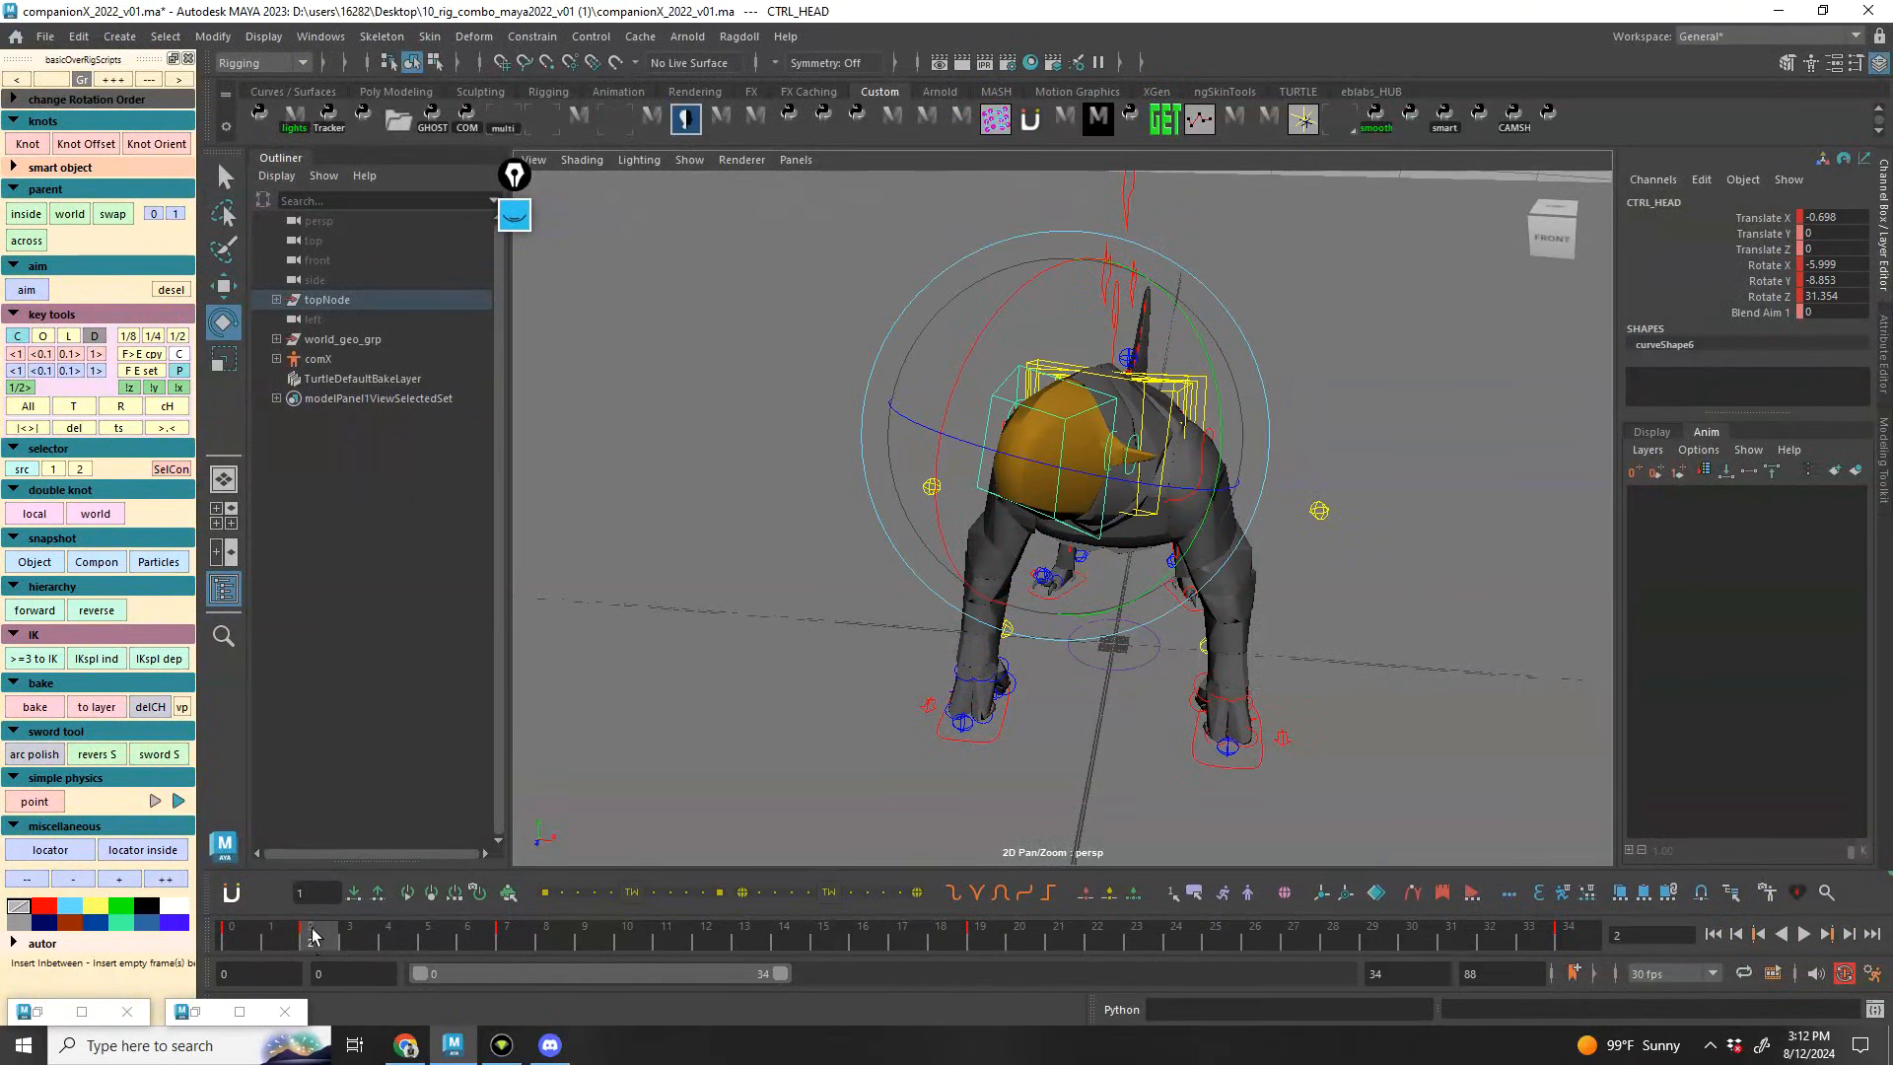
left_click_drag(789, 690, 1112, 485, "alt")
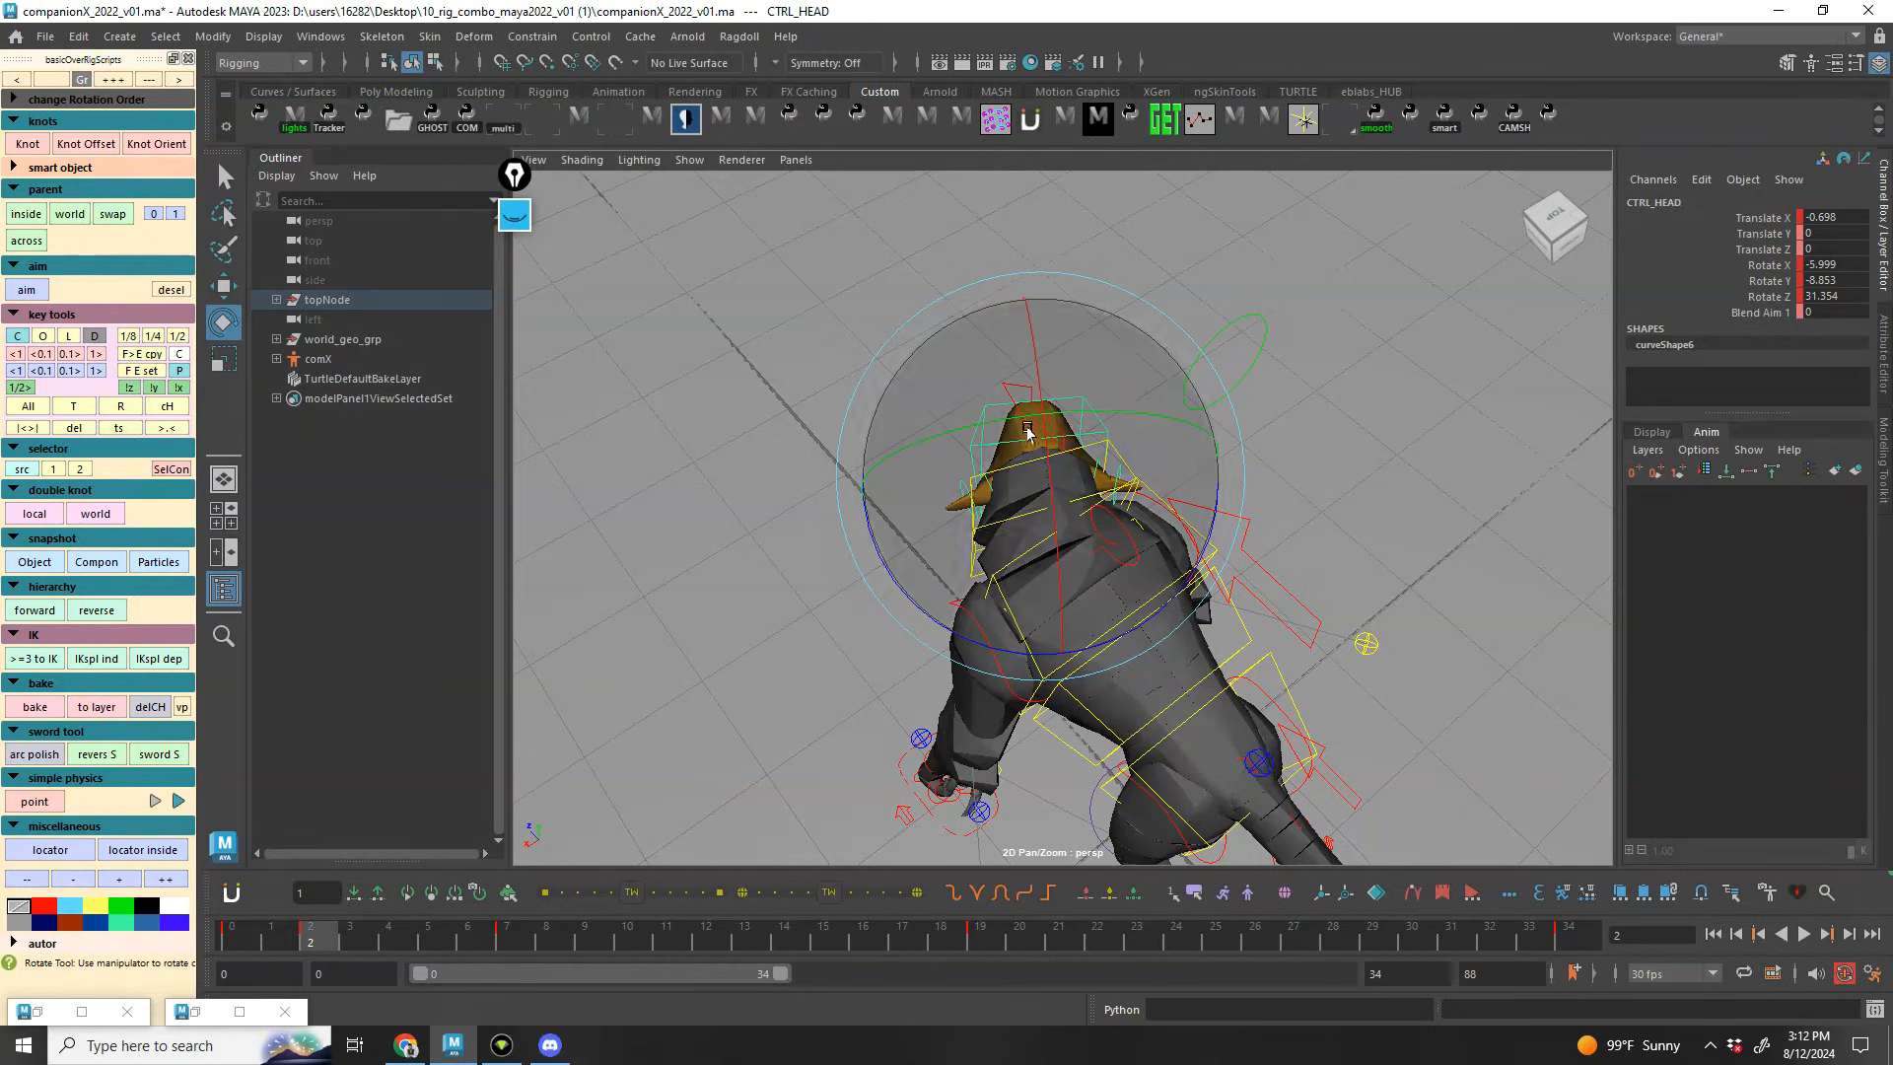
left_click(247, 940)
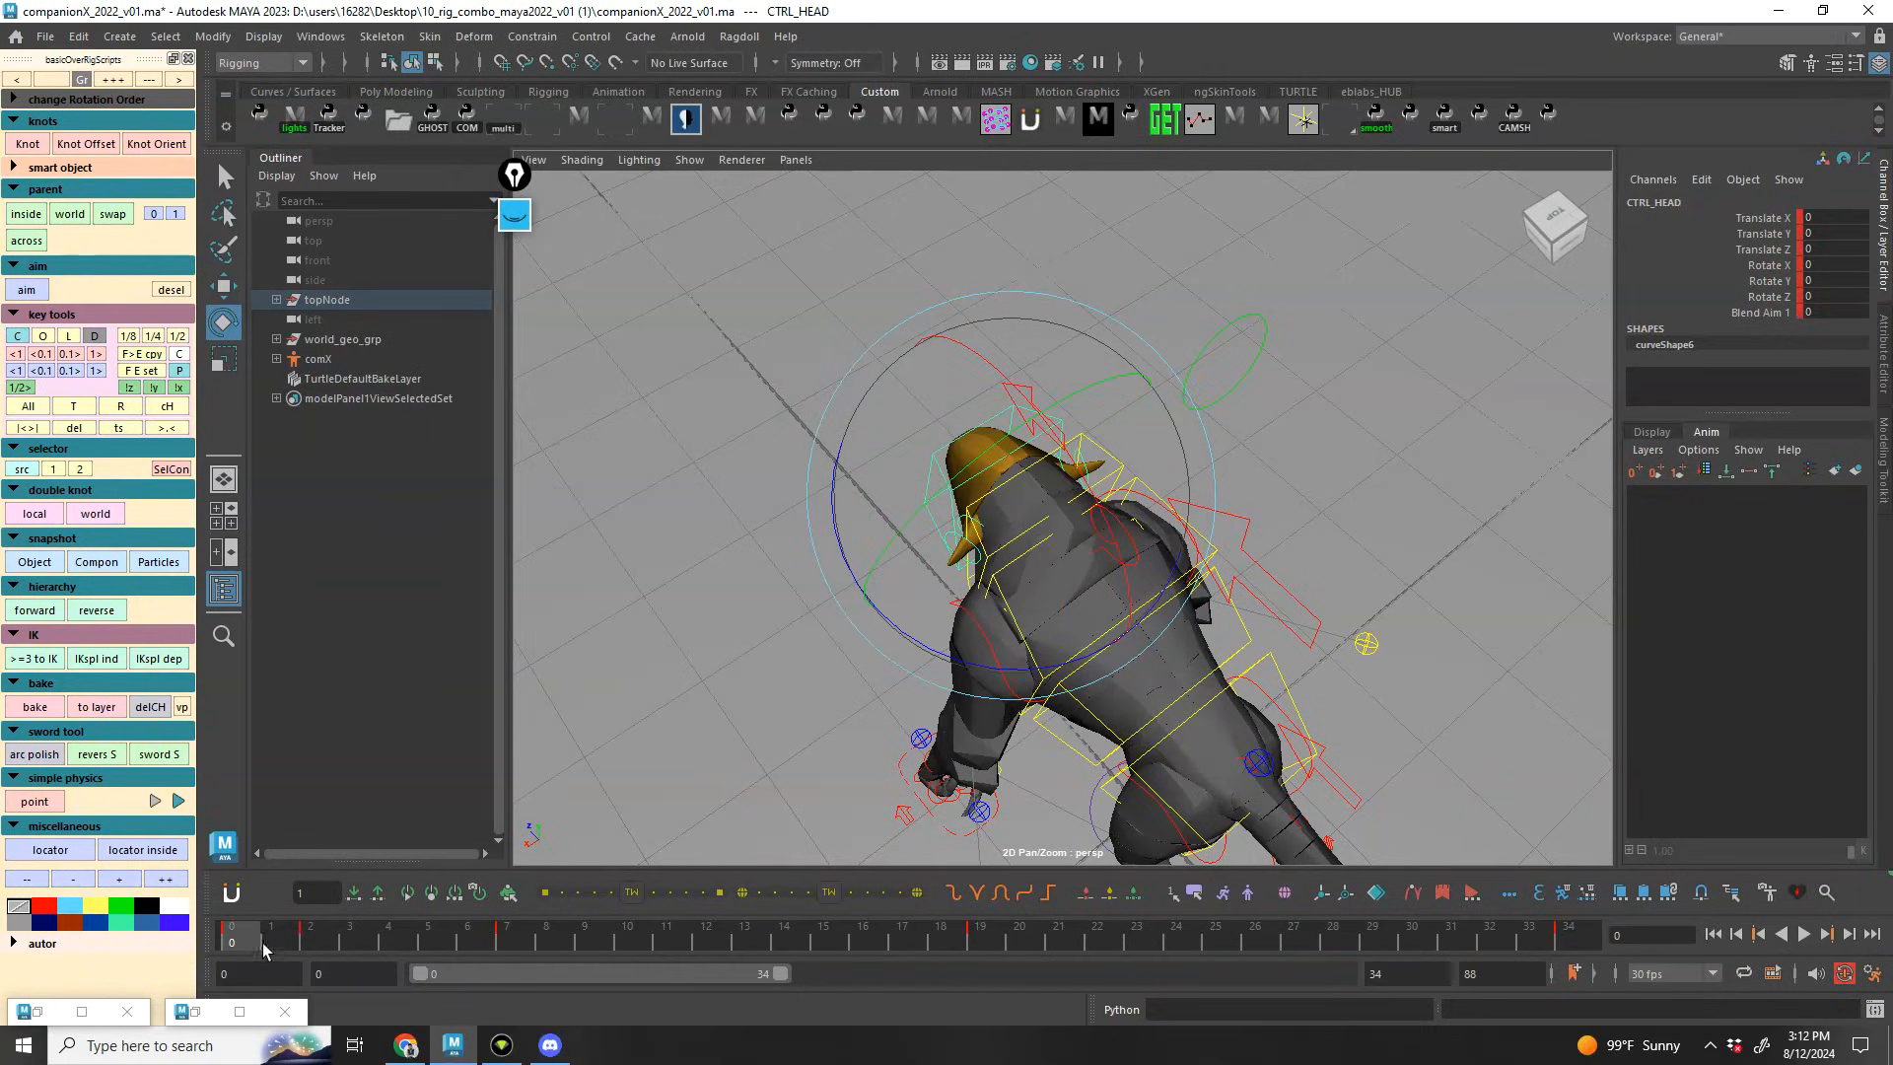
left_click_drag(247, 943, 286, 949)
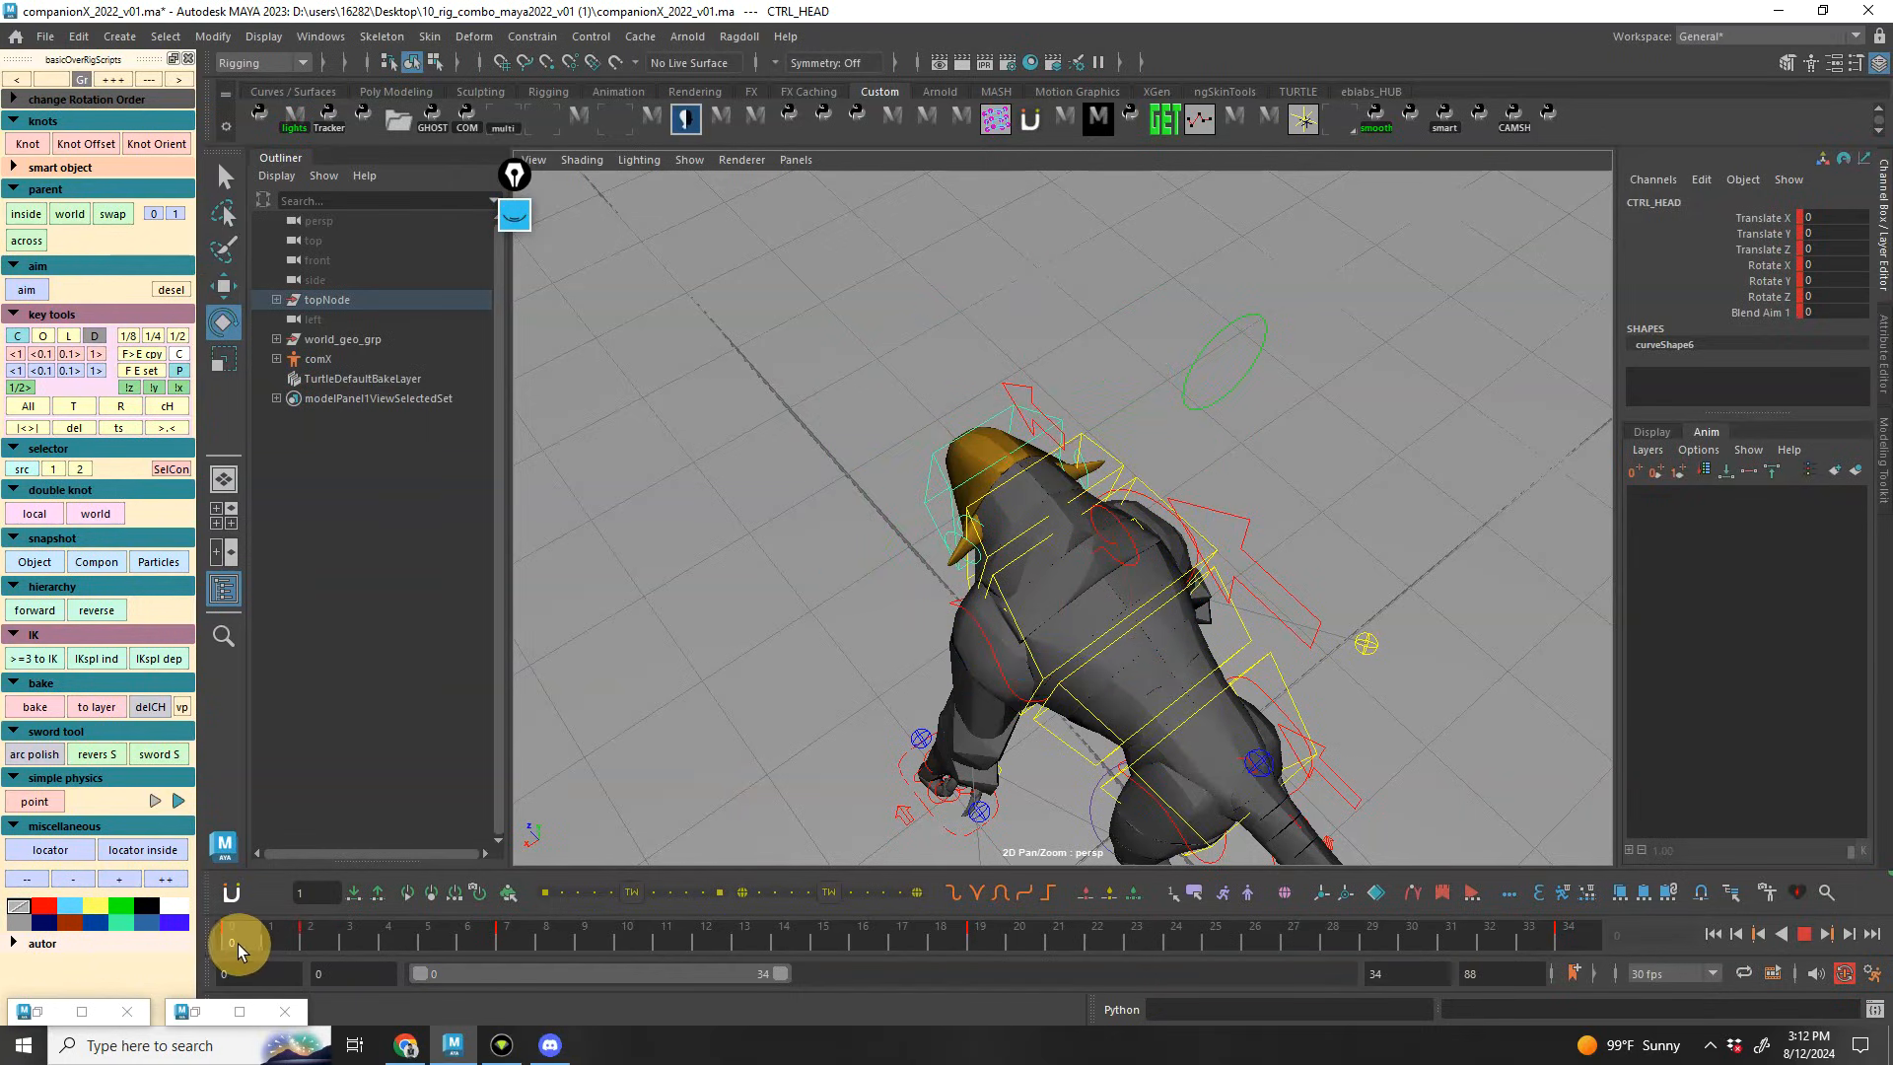
left_click_drag(309, 968, 461, 942)
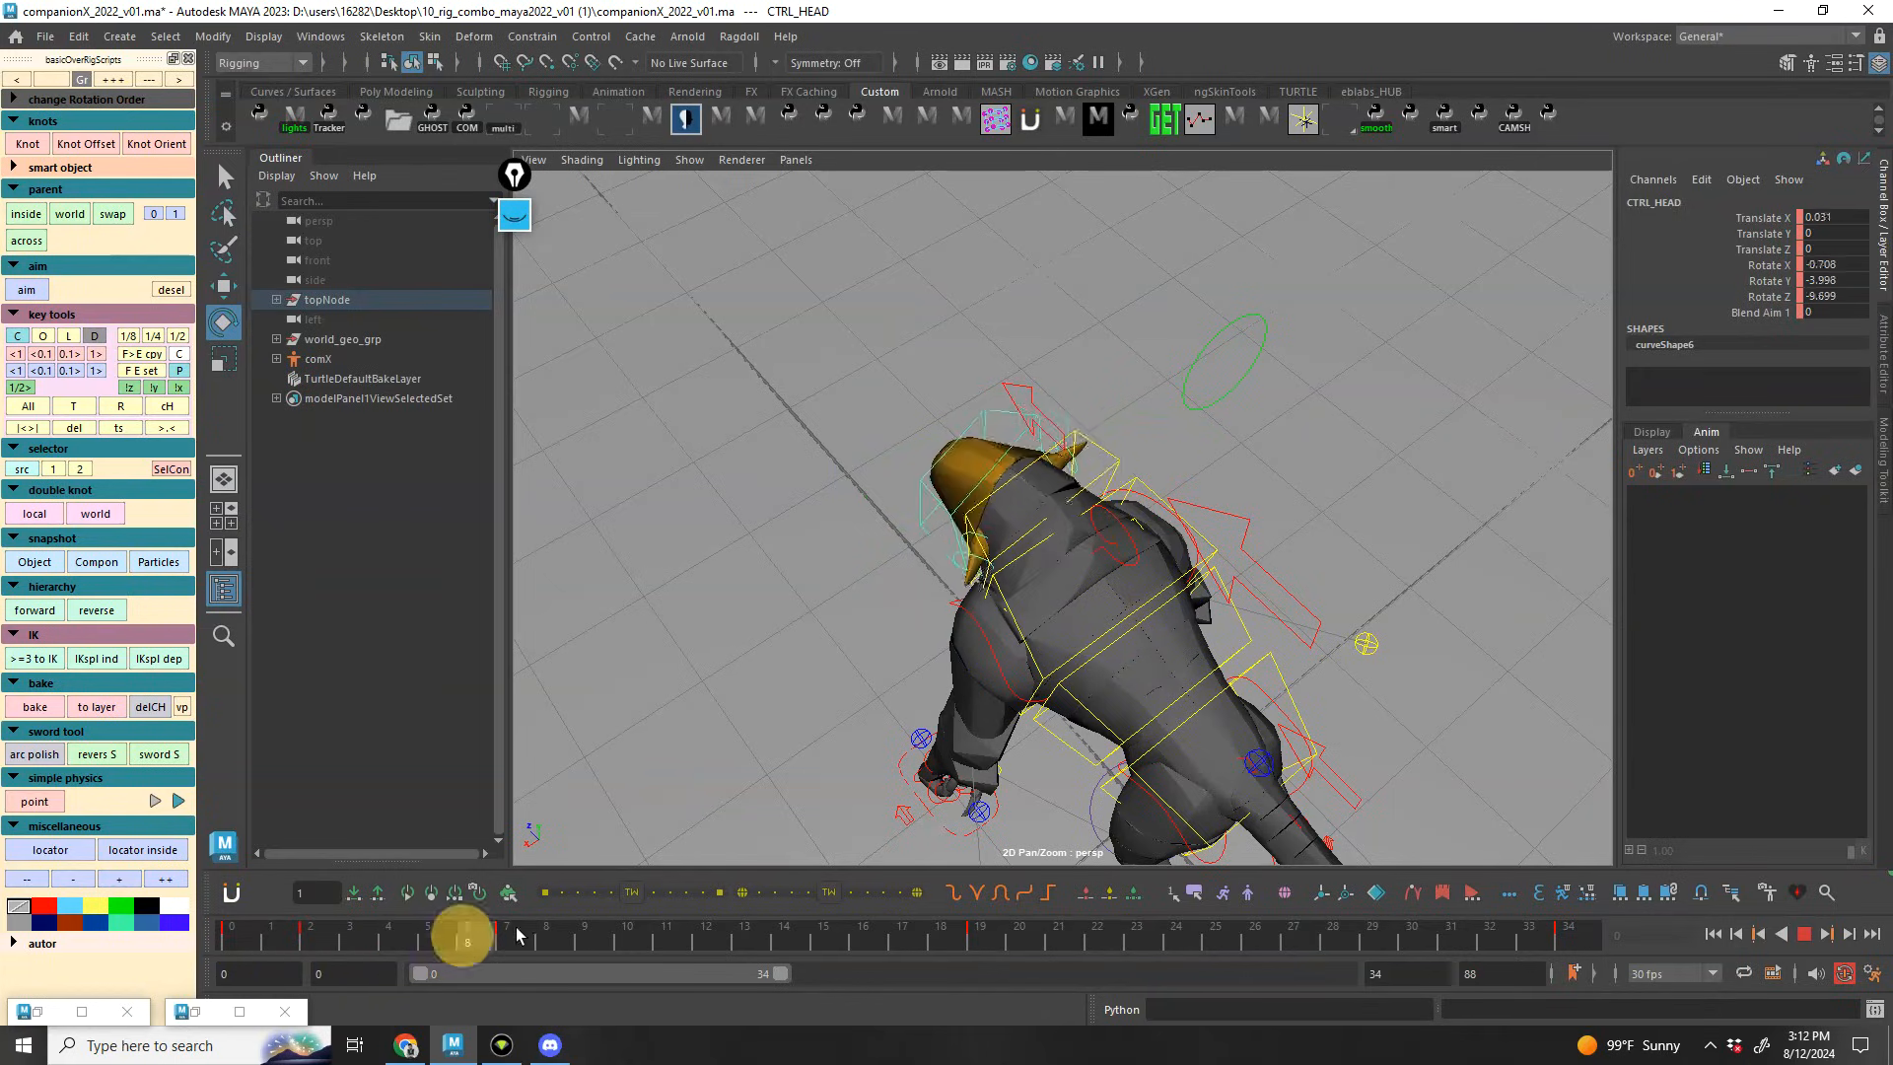
Examine the looping head motion during playback from the side, above and front
left_click_drag(897, 581, 1313, 554, "alt")
left_click_drag(1171, 695, 1150, 579, "alt")
key("Escape")
left_click_drag(1109, 513, 1057, 618, "alt")
key("alt+v")
left_click_drag(1007, 702, 1091, 628, "alt")
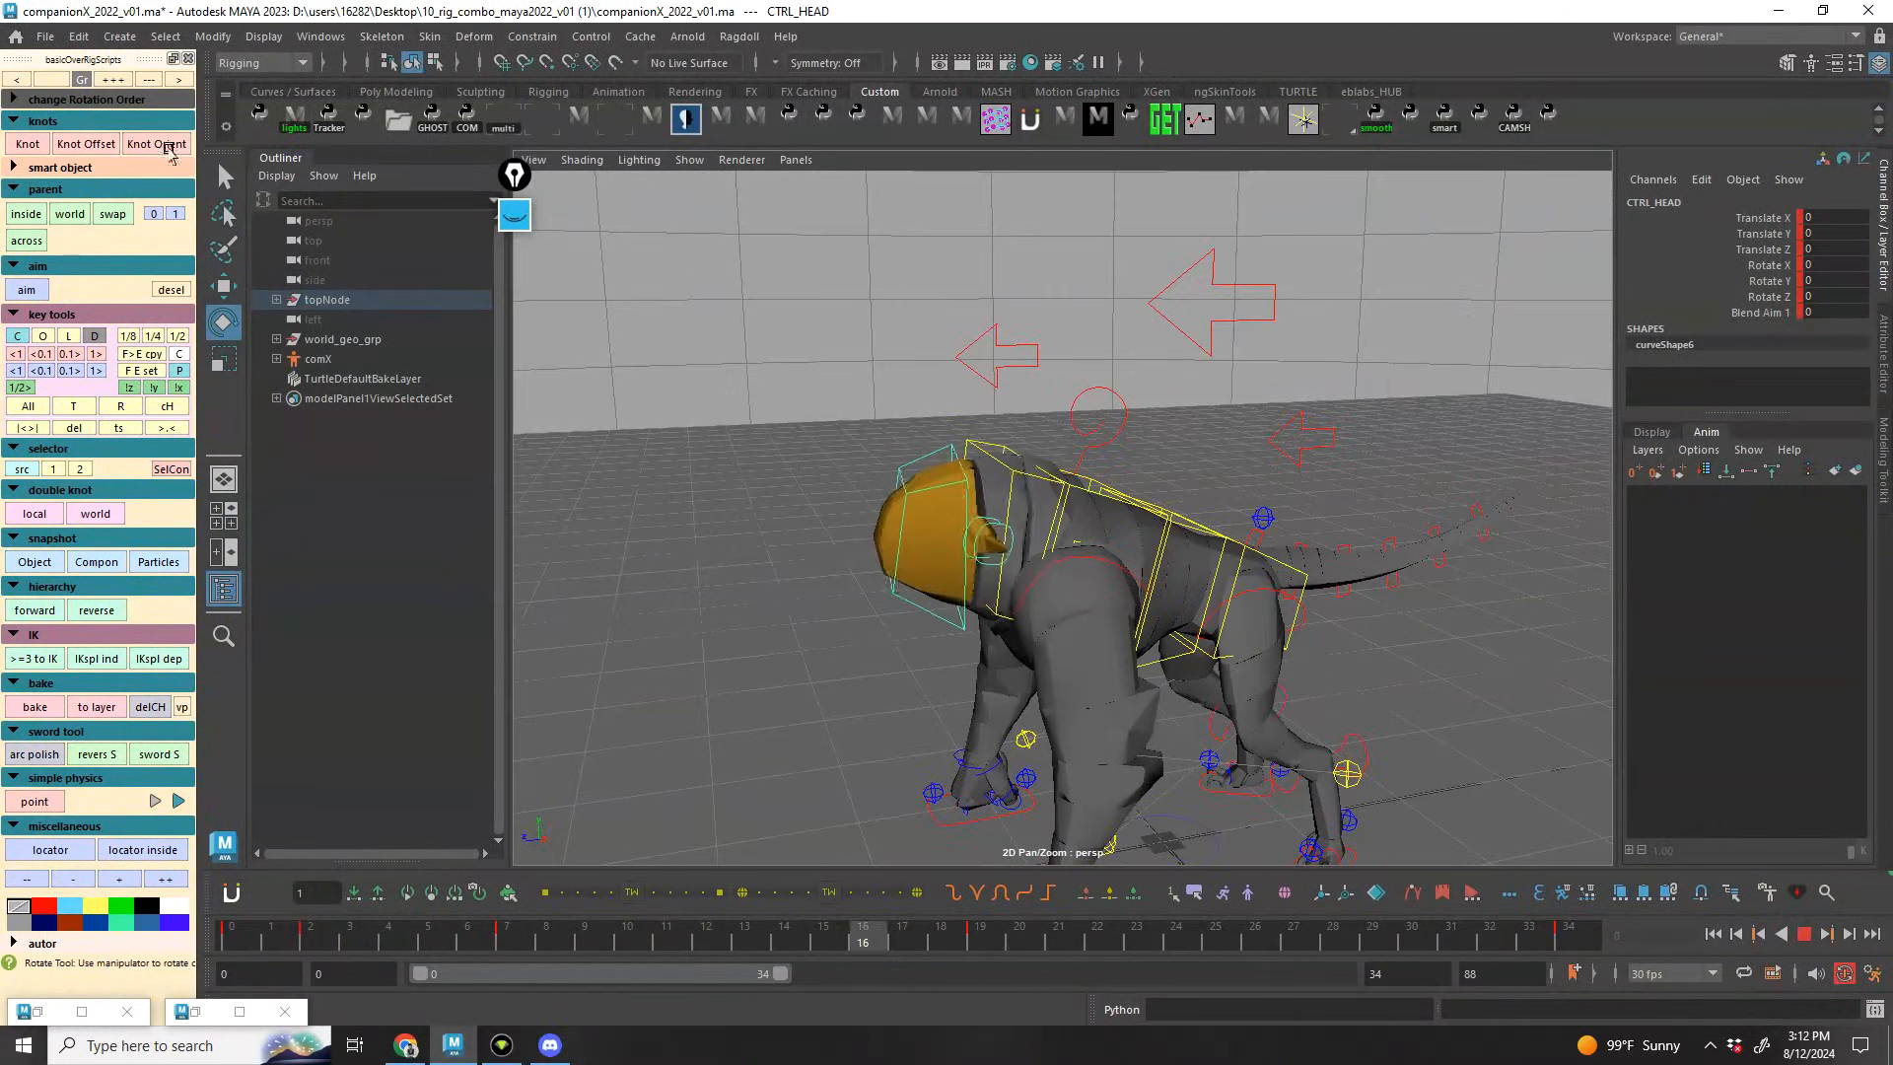
left_click_drag(937, 567, 963, 510, "alt")
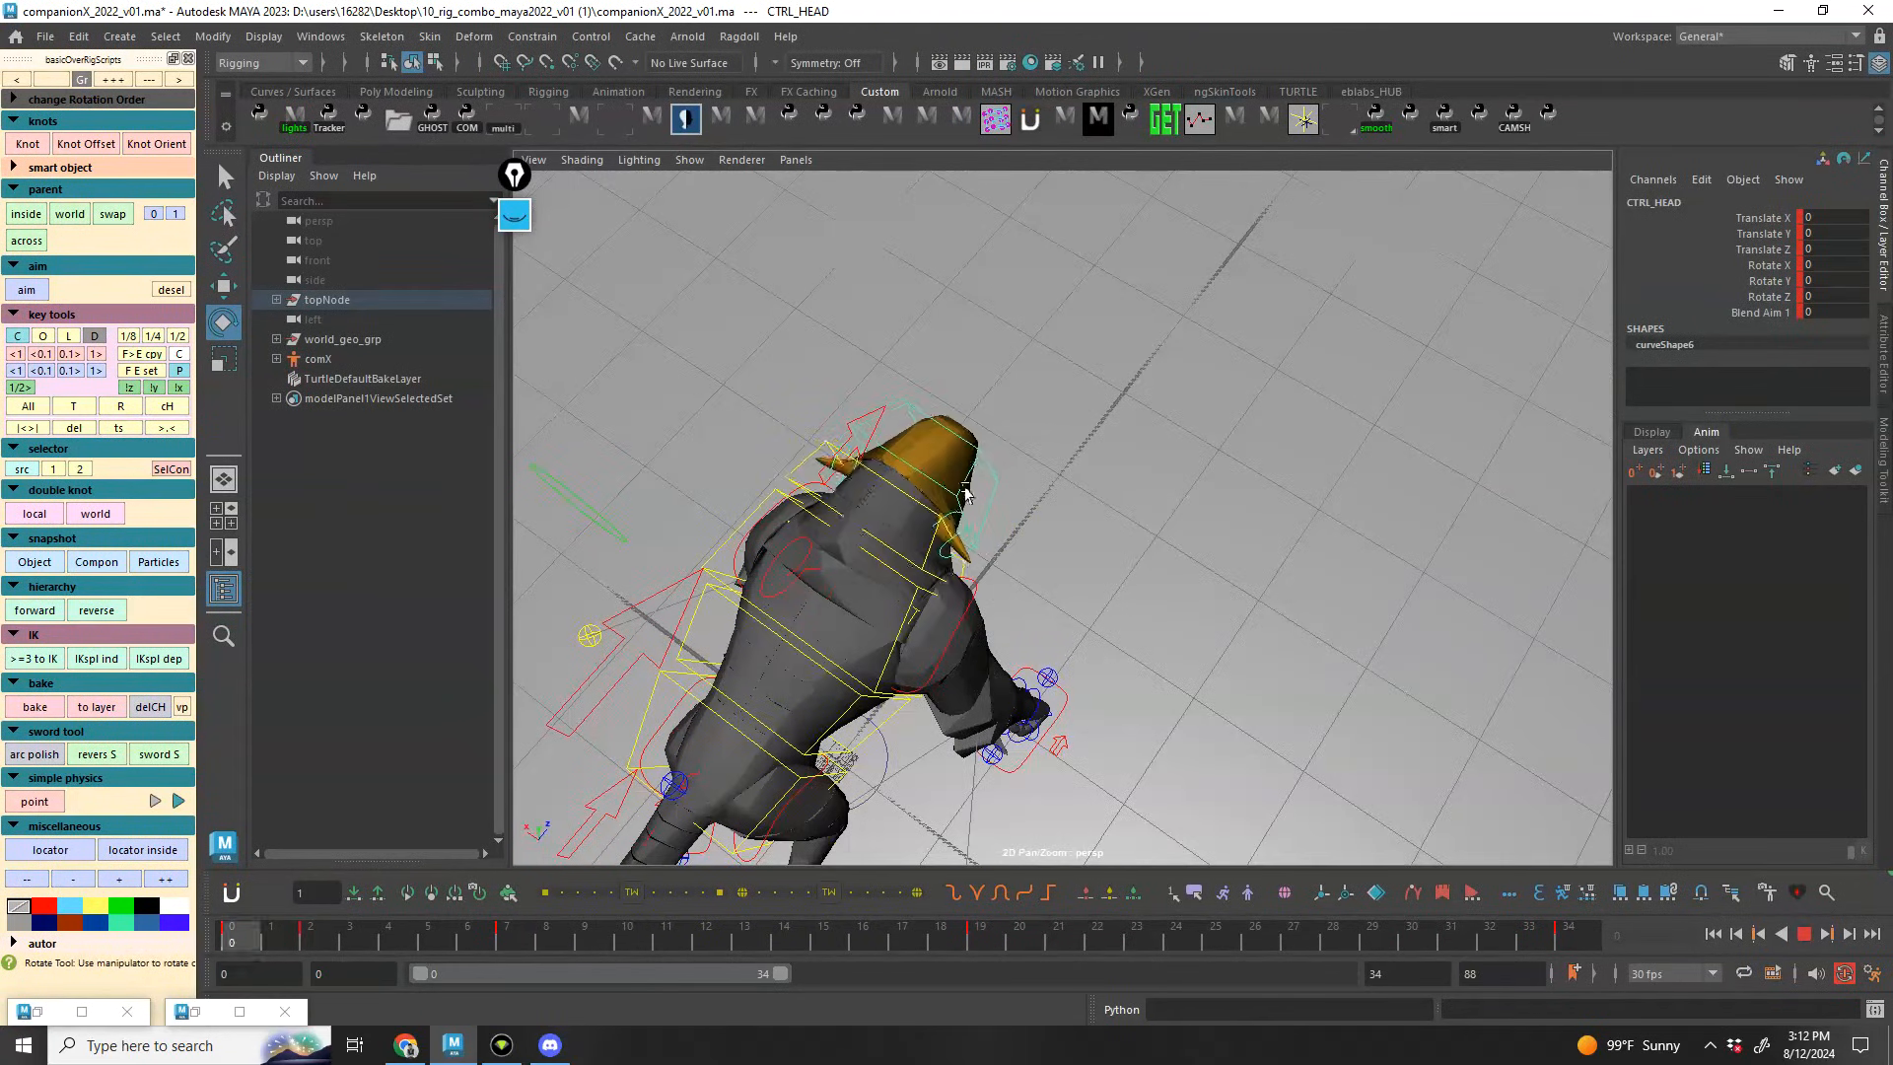
left_click_drag(1115, 528, 1190, 443, "alt")
key("alt+v")
Add CTRL_HEAD to a new animation layer and key it at frame 0
key("alt+1")
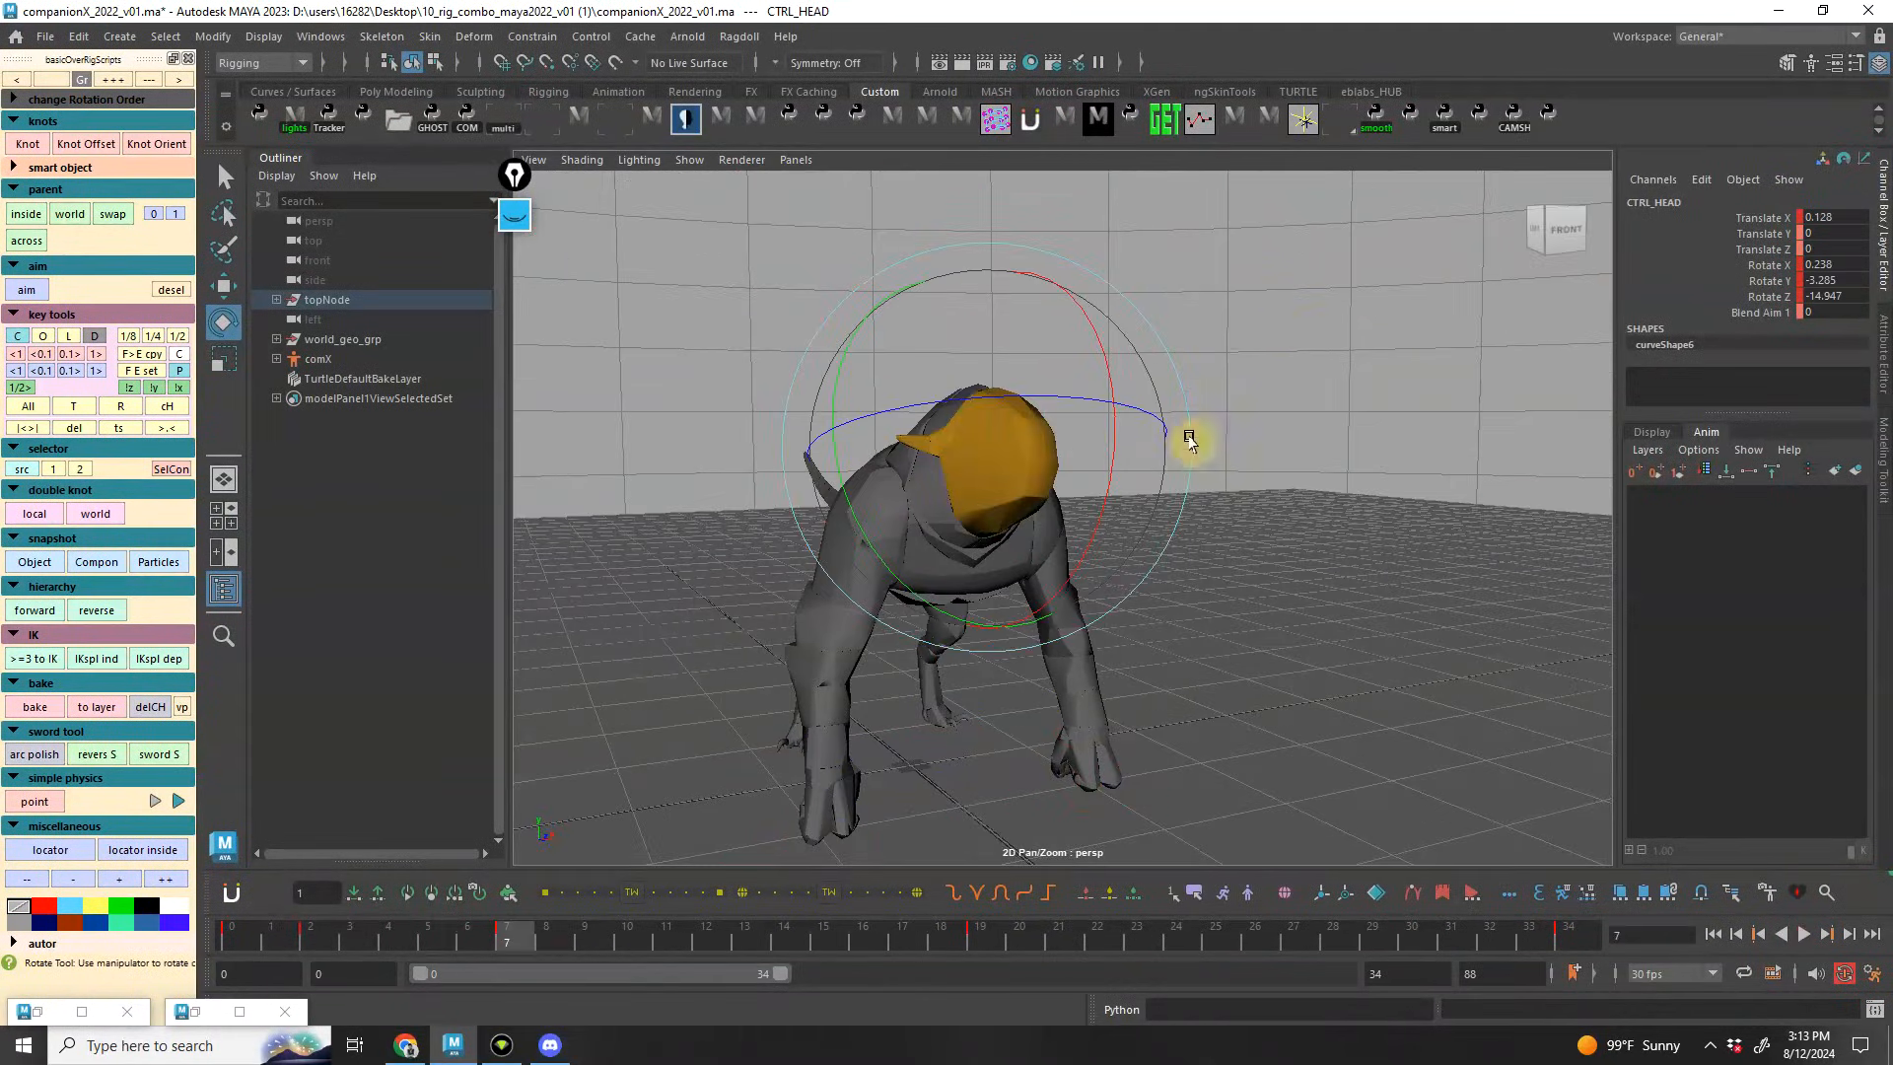
left_click_drag(1293, 322, 1205, 385, "alt")
left_click(1156, 370)
left_click(1033, 422)
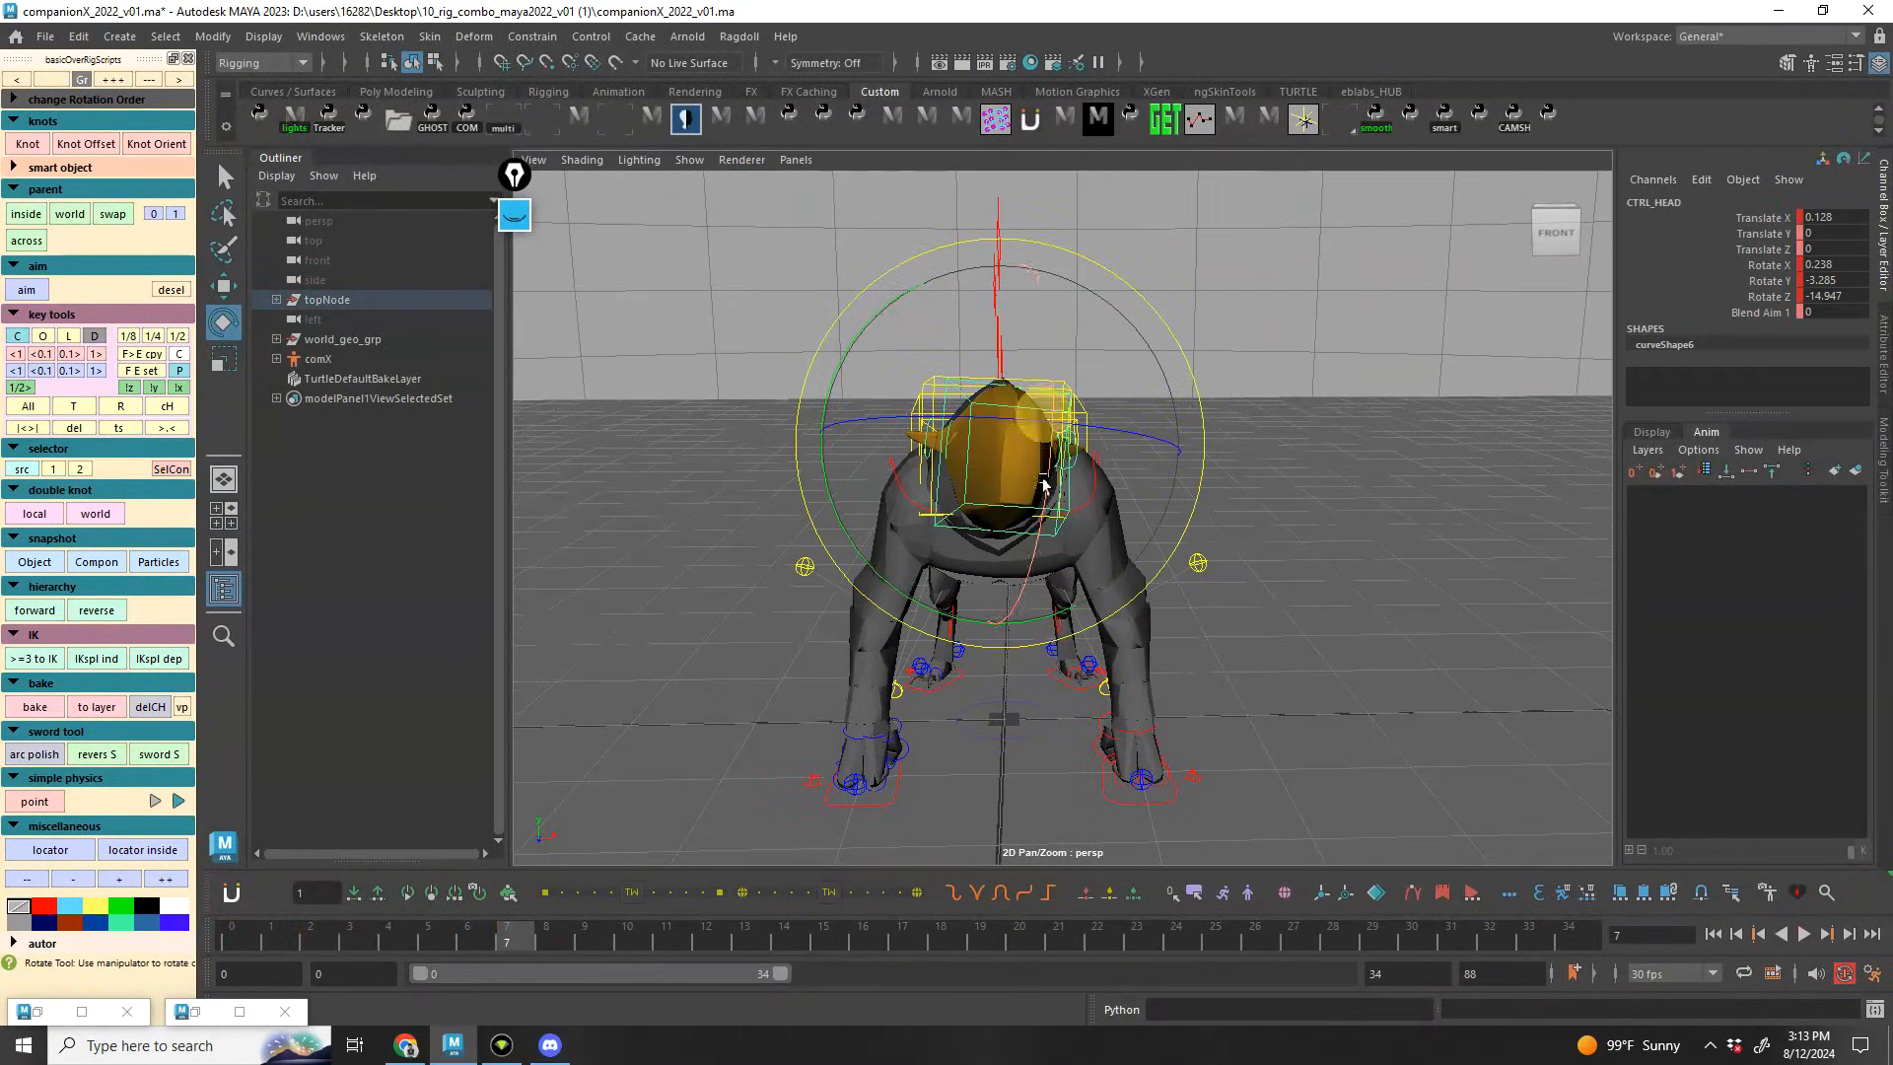
left_click(231, 936)
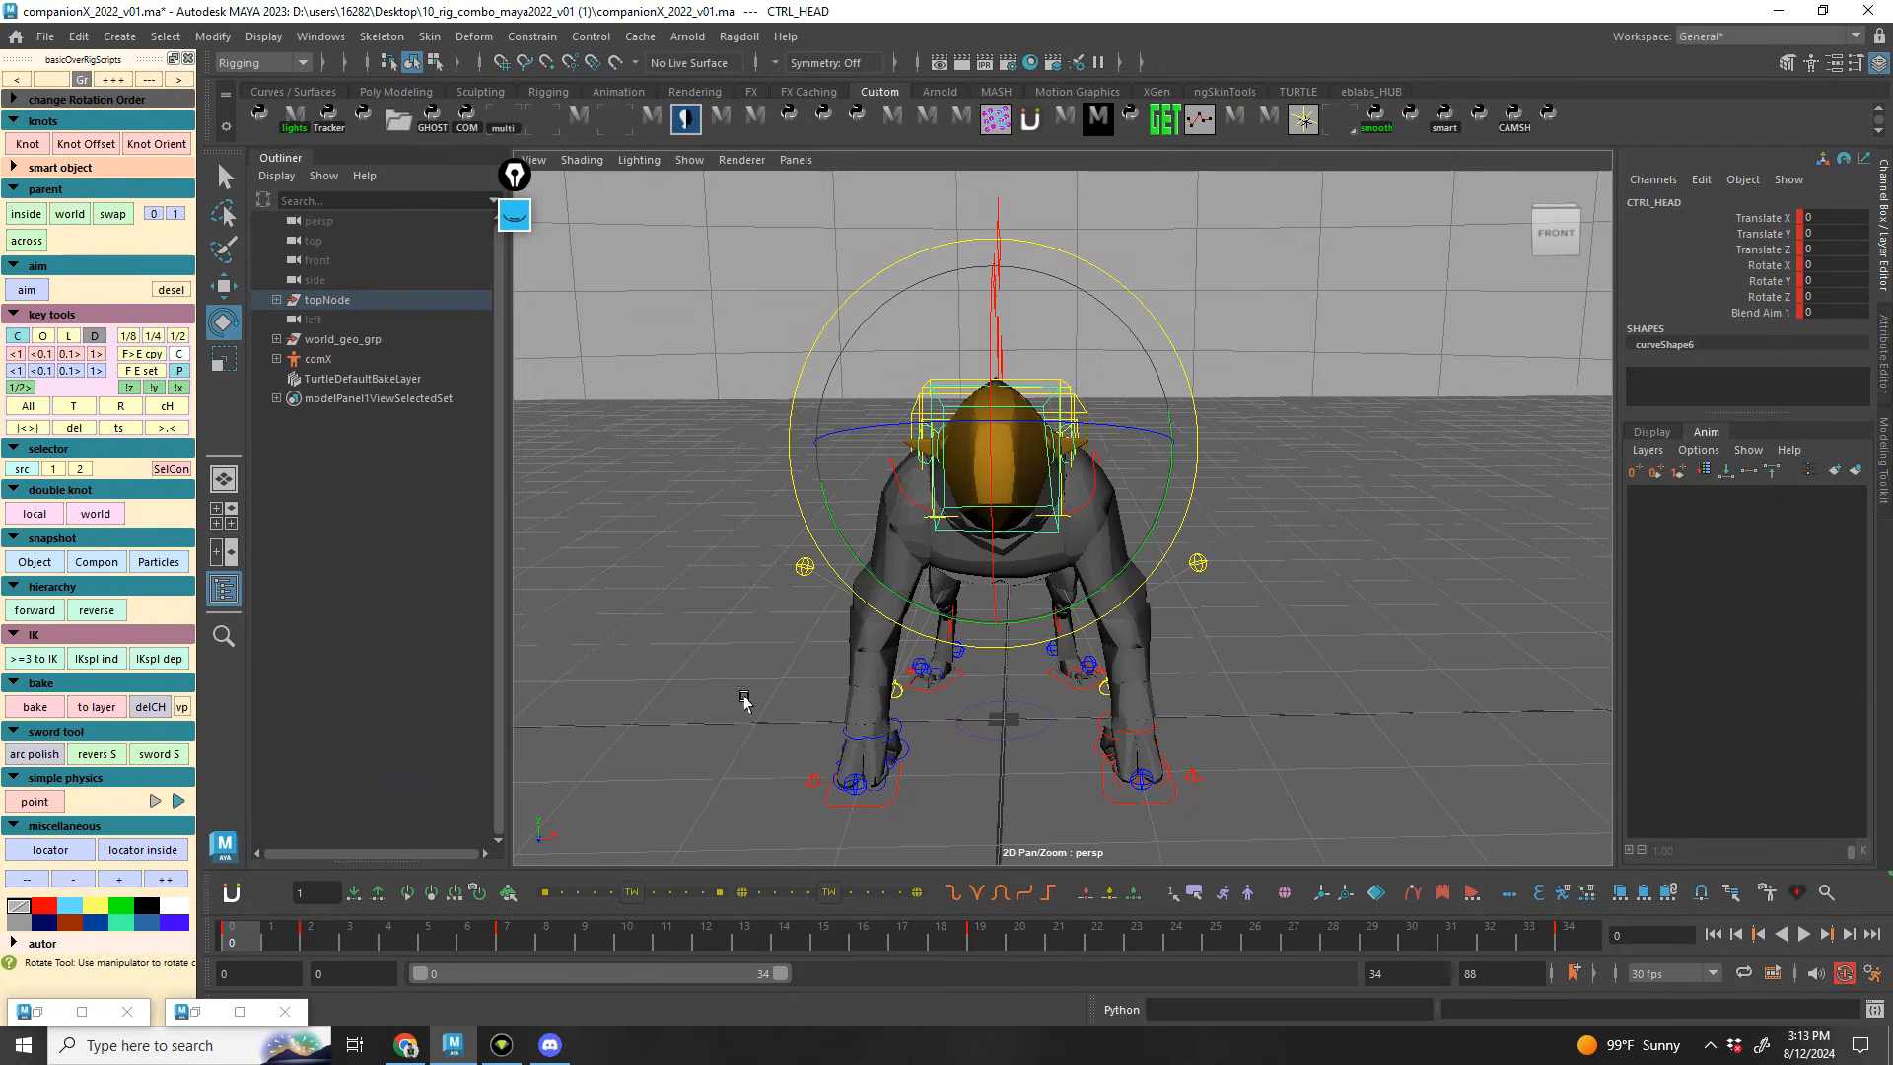
left_click(1682, 463)
On the animation layer, pose the head at frame 2 with Translate X about -1.0 and rotation about X -4.7, Y -14.2, Z 40.4
left_click(311, 935)
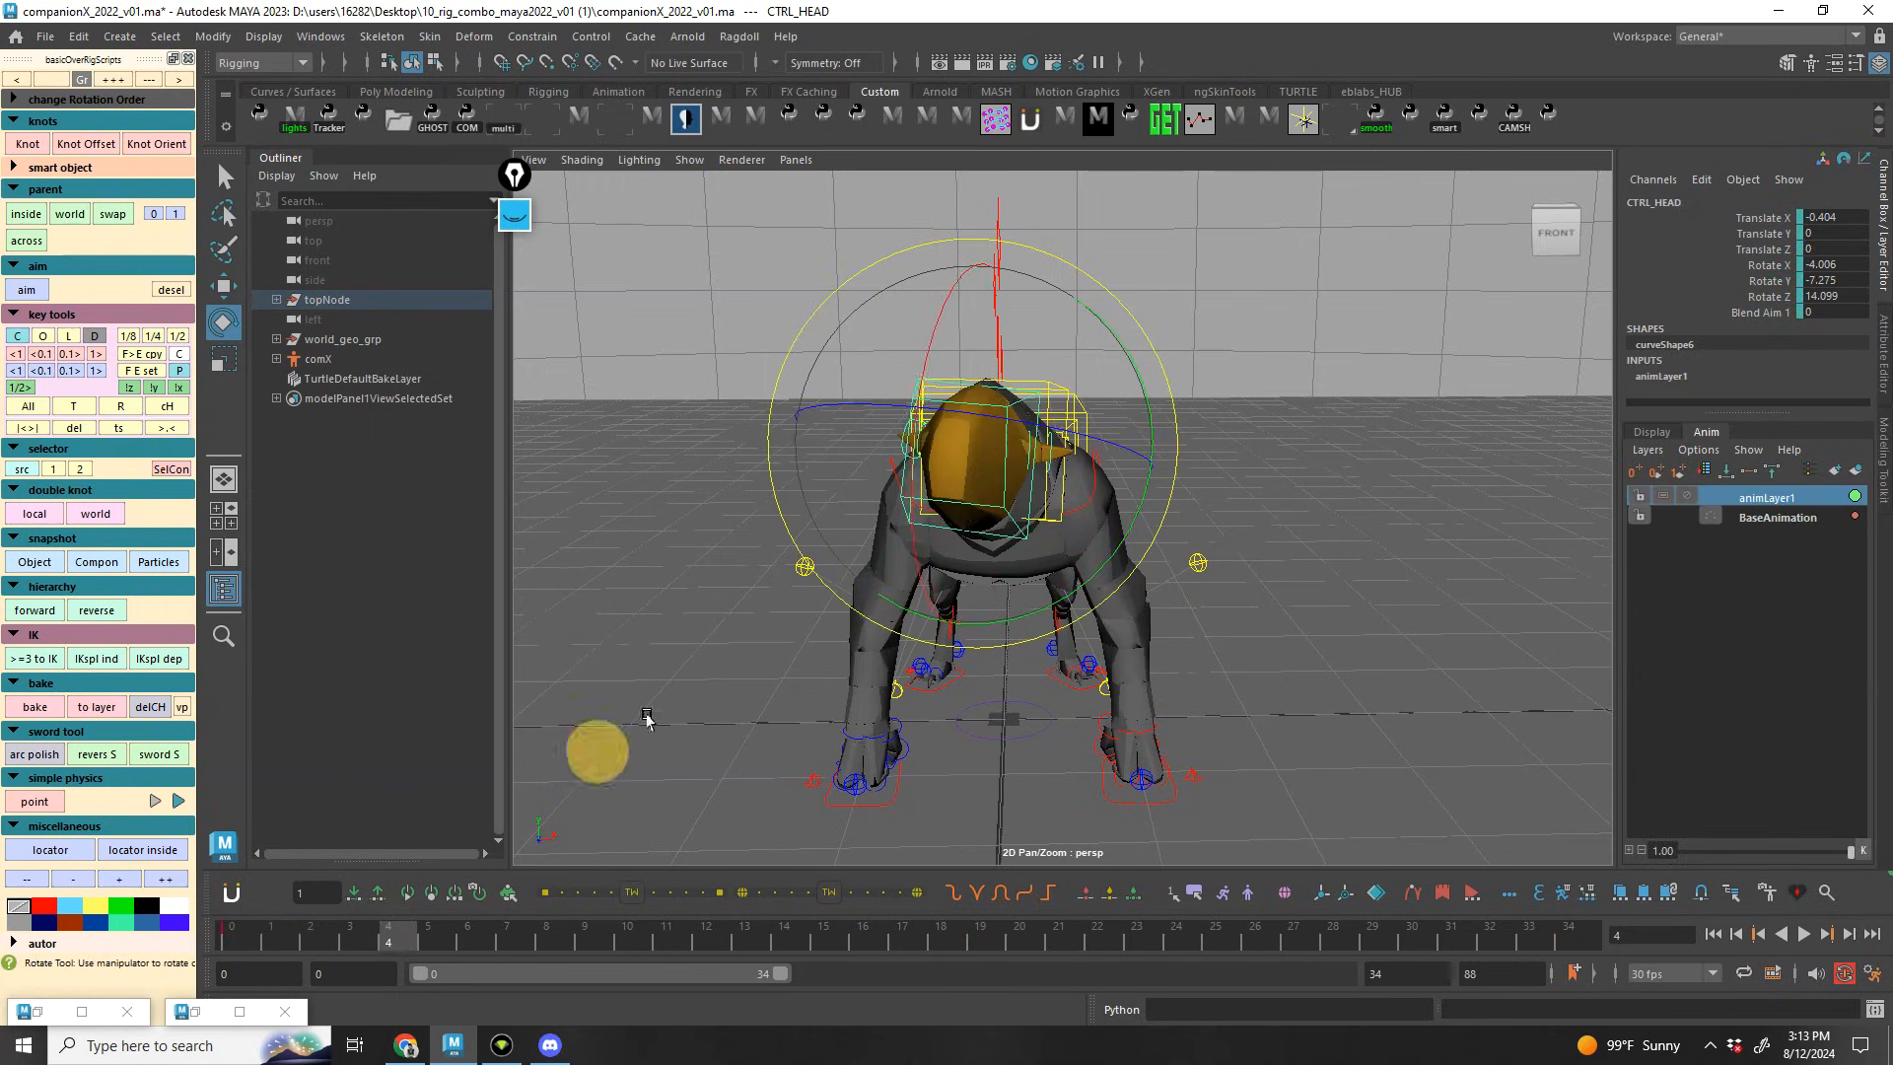
left_click_drag(233, 936, 312, 935)
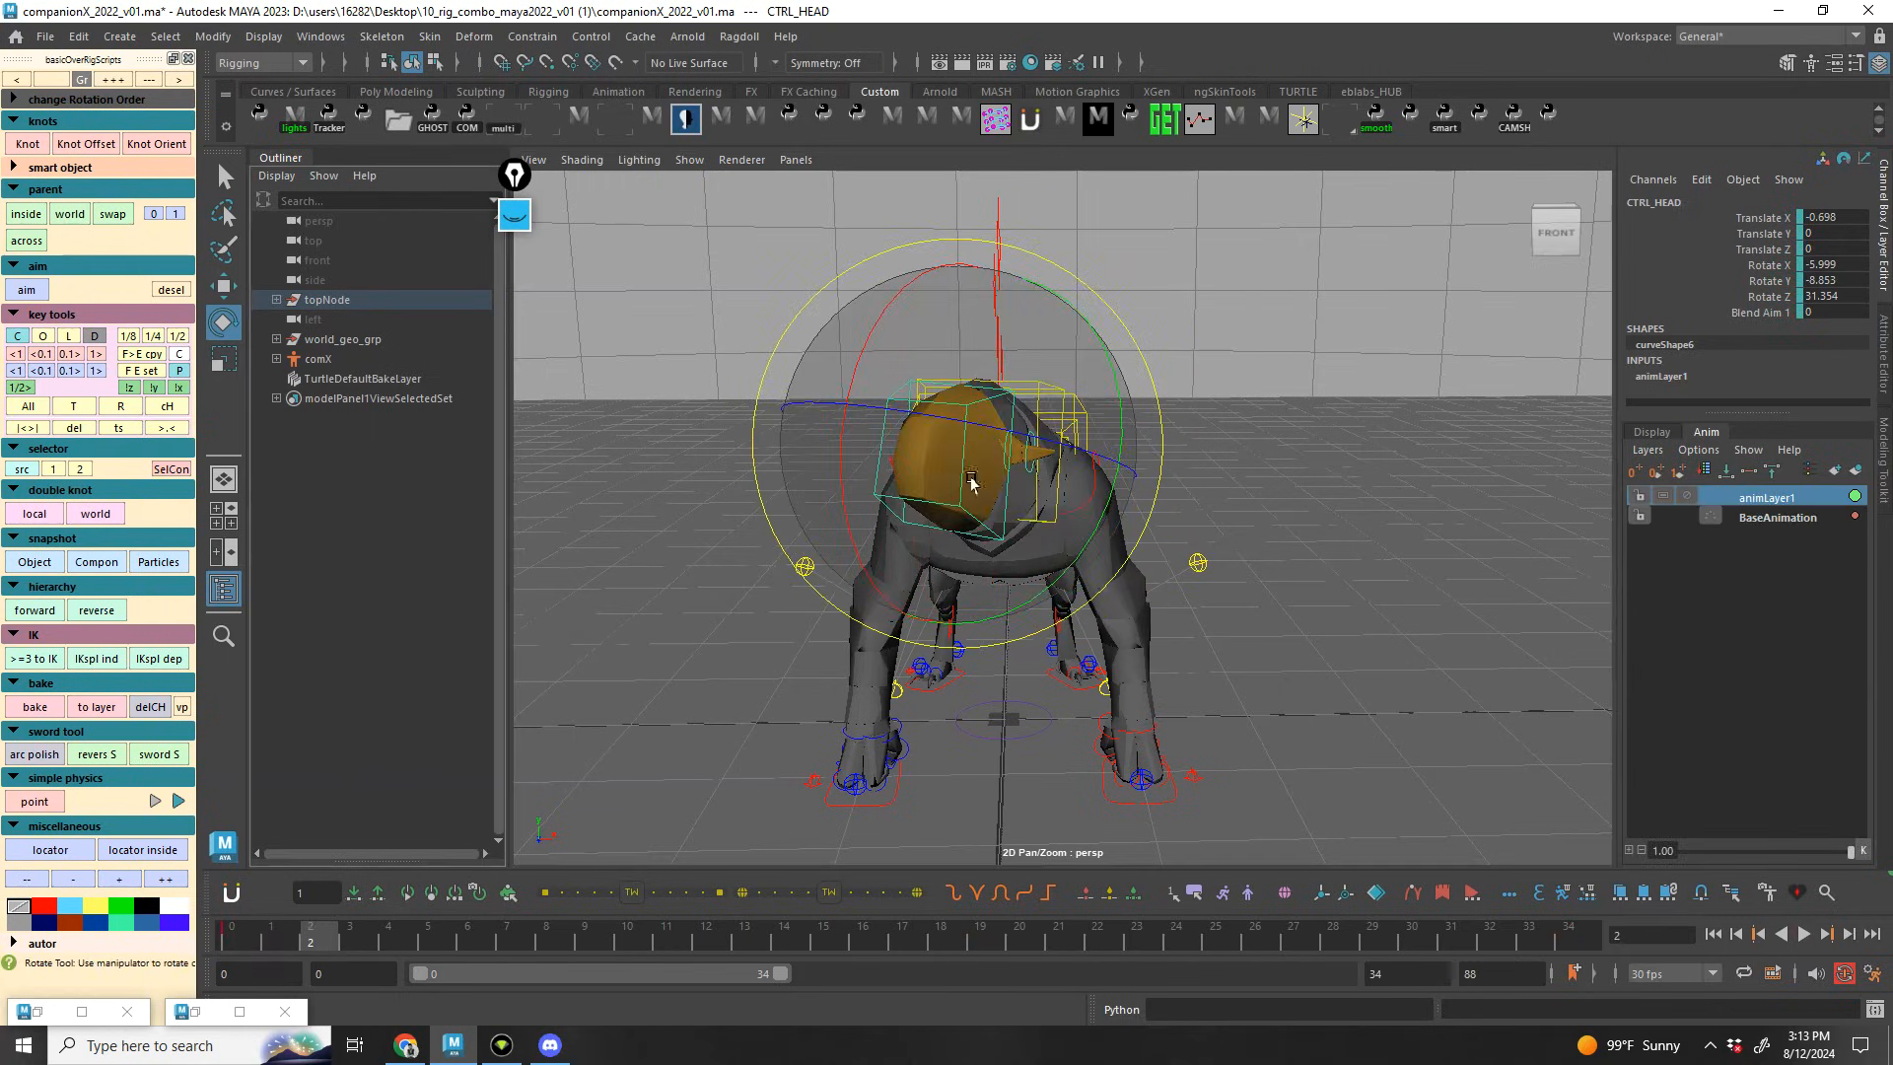
left_click_drag(935, 508, 960, 452)
key("w")
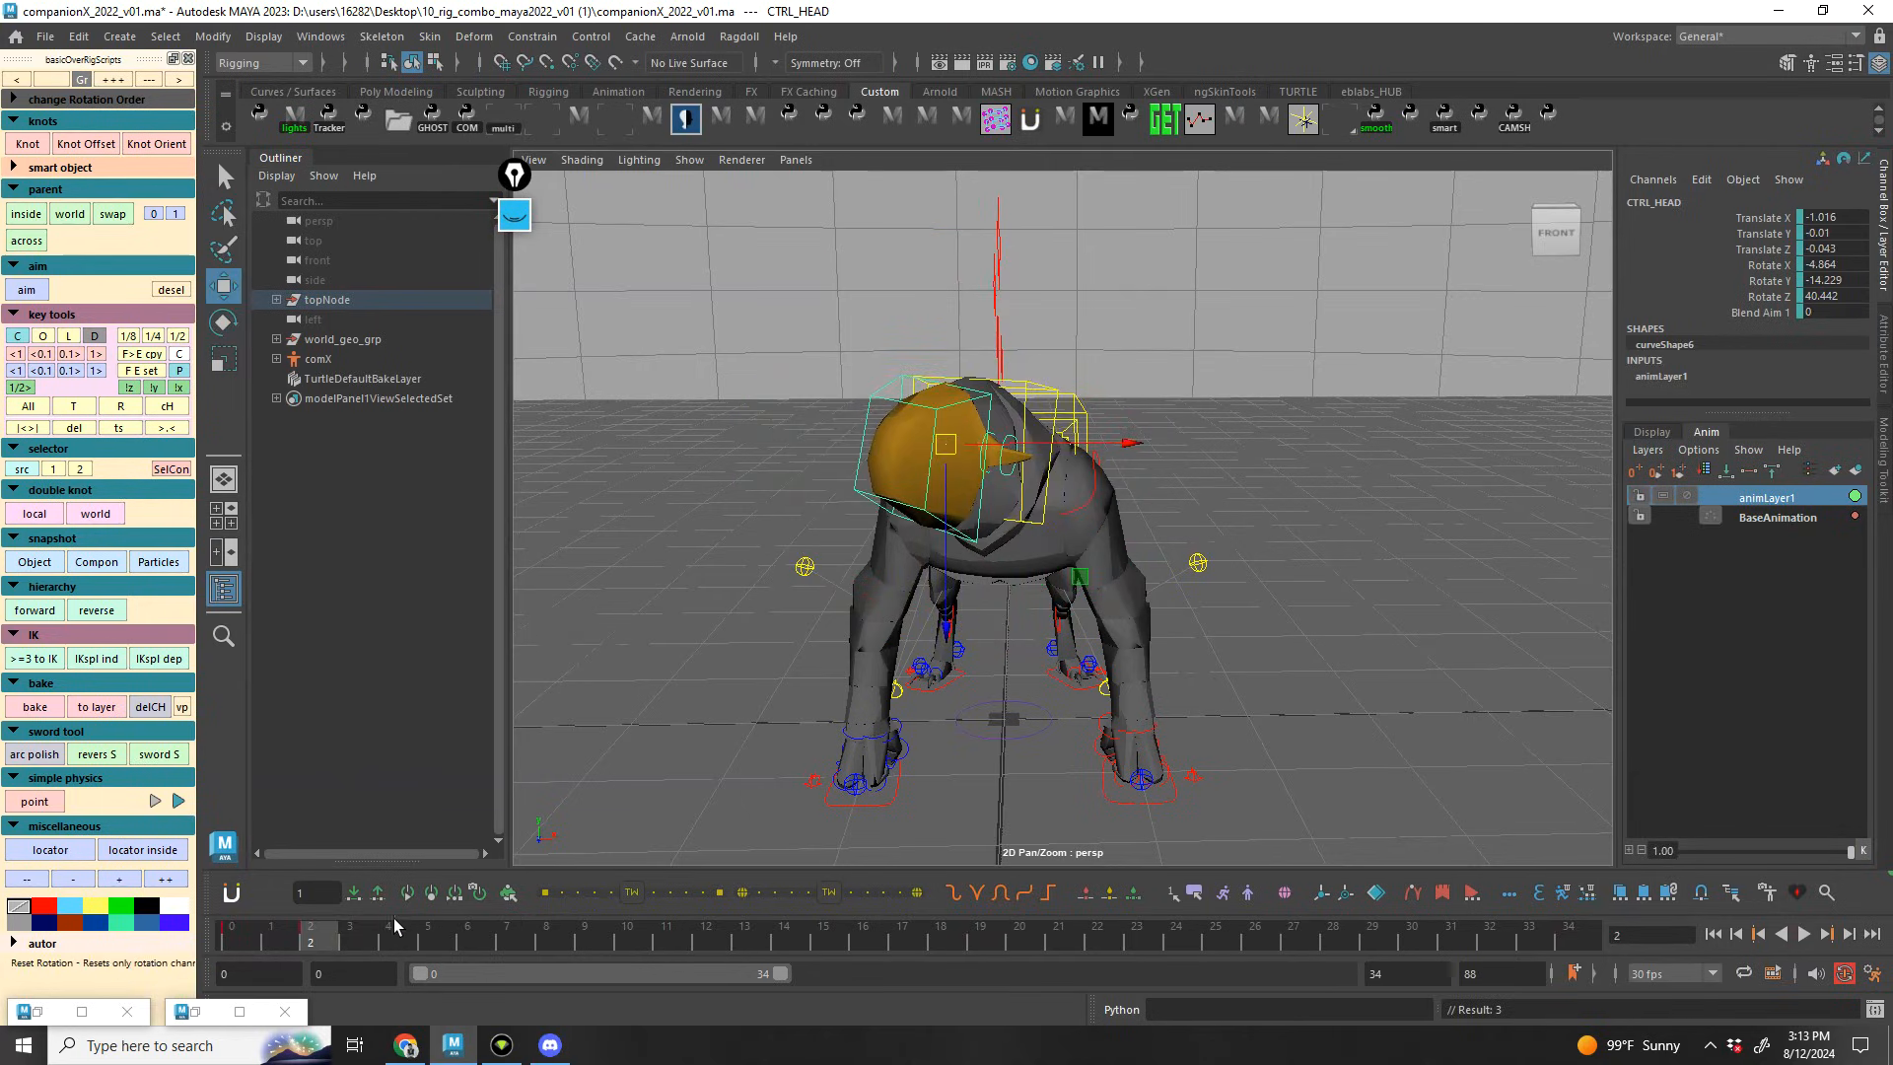
On the animation layer, pose the head at frame 6 with Translate X about -0.29 and rotation about X 9.2, Y -2.6, Z -24.3
left_click_drag(399, 927, 467, 932)
key("e")
left_click_drag(1023, 474, 984, 462)
key("w")
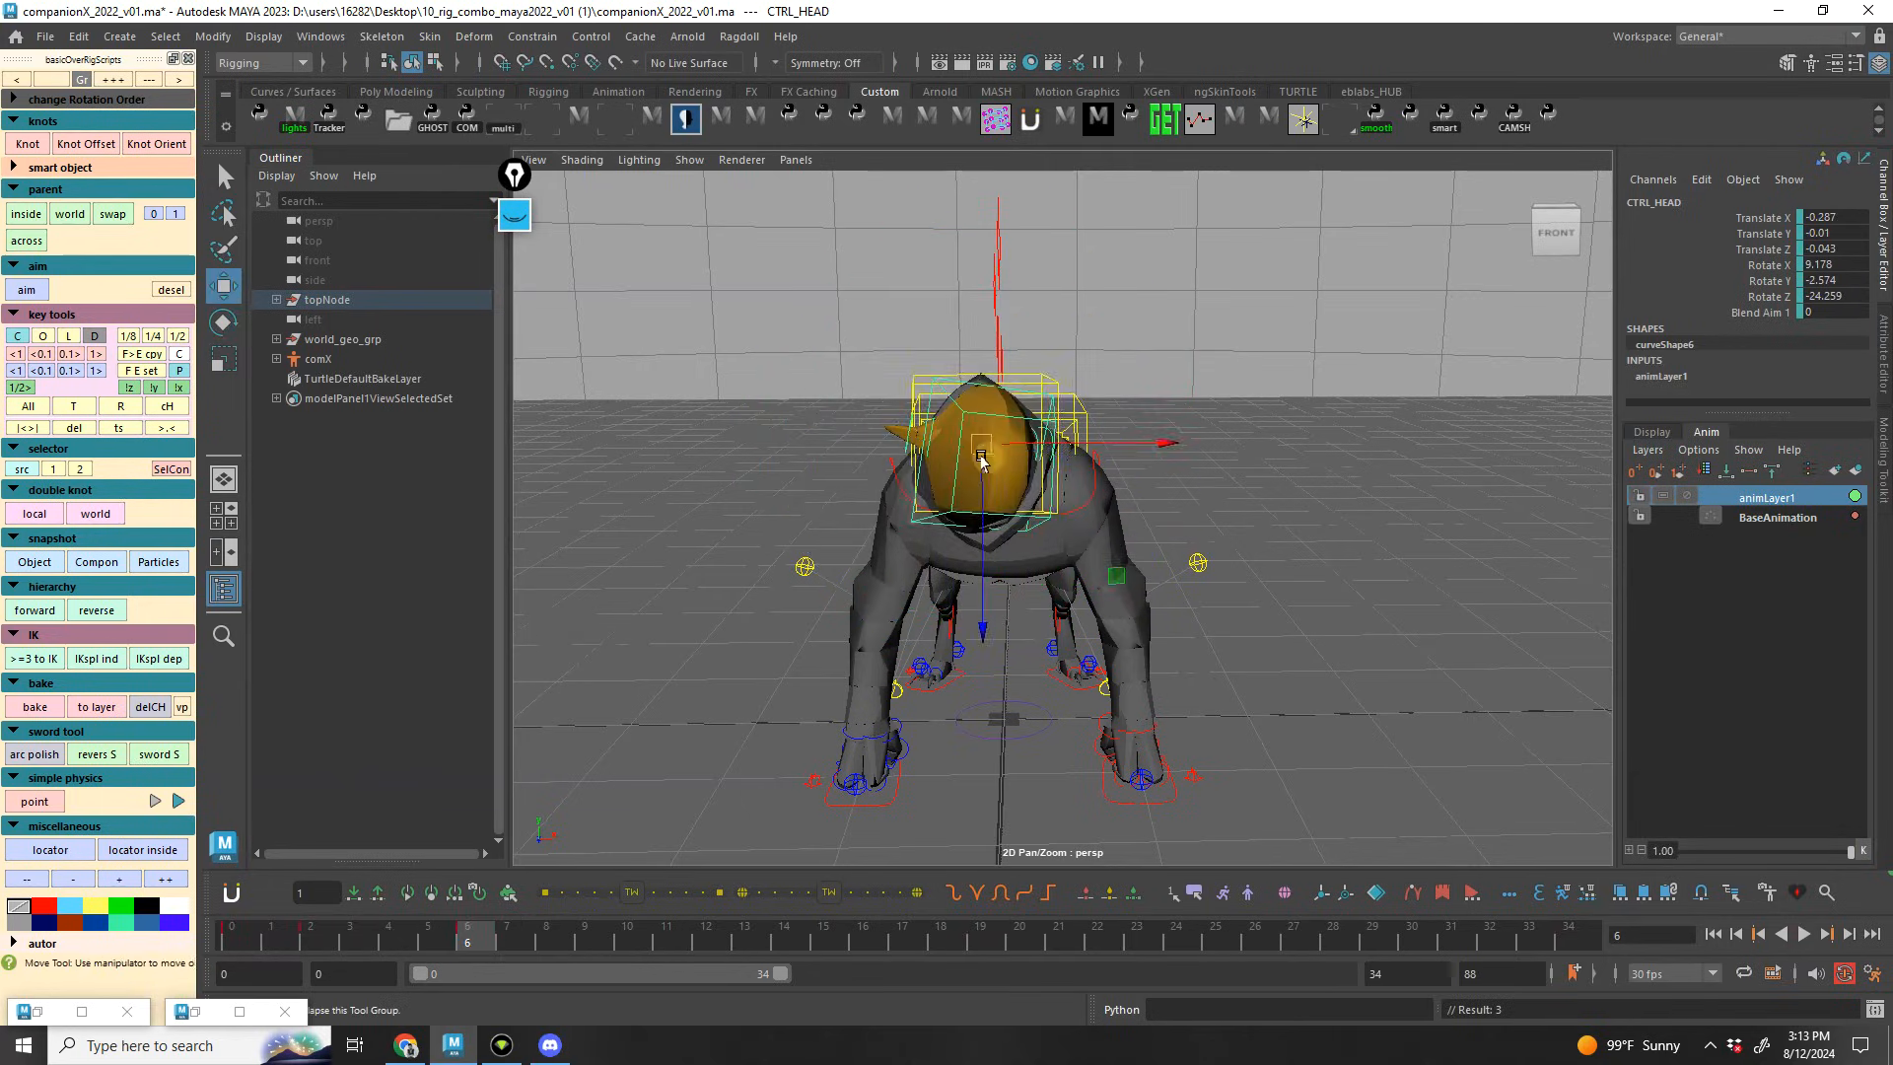
On the animation layer, pose the head at frame 17 with Translate X about -0.54 and rotation about X 1.9, Y -9.7, Z 18.6
left_click_drag(594, 929, 907, 929)
key("e")
left_click_drag(1069, 486, 1006, 477)
key("w")
key("e")
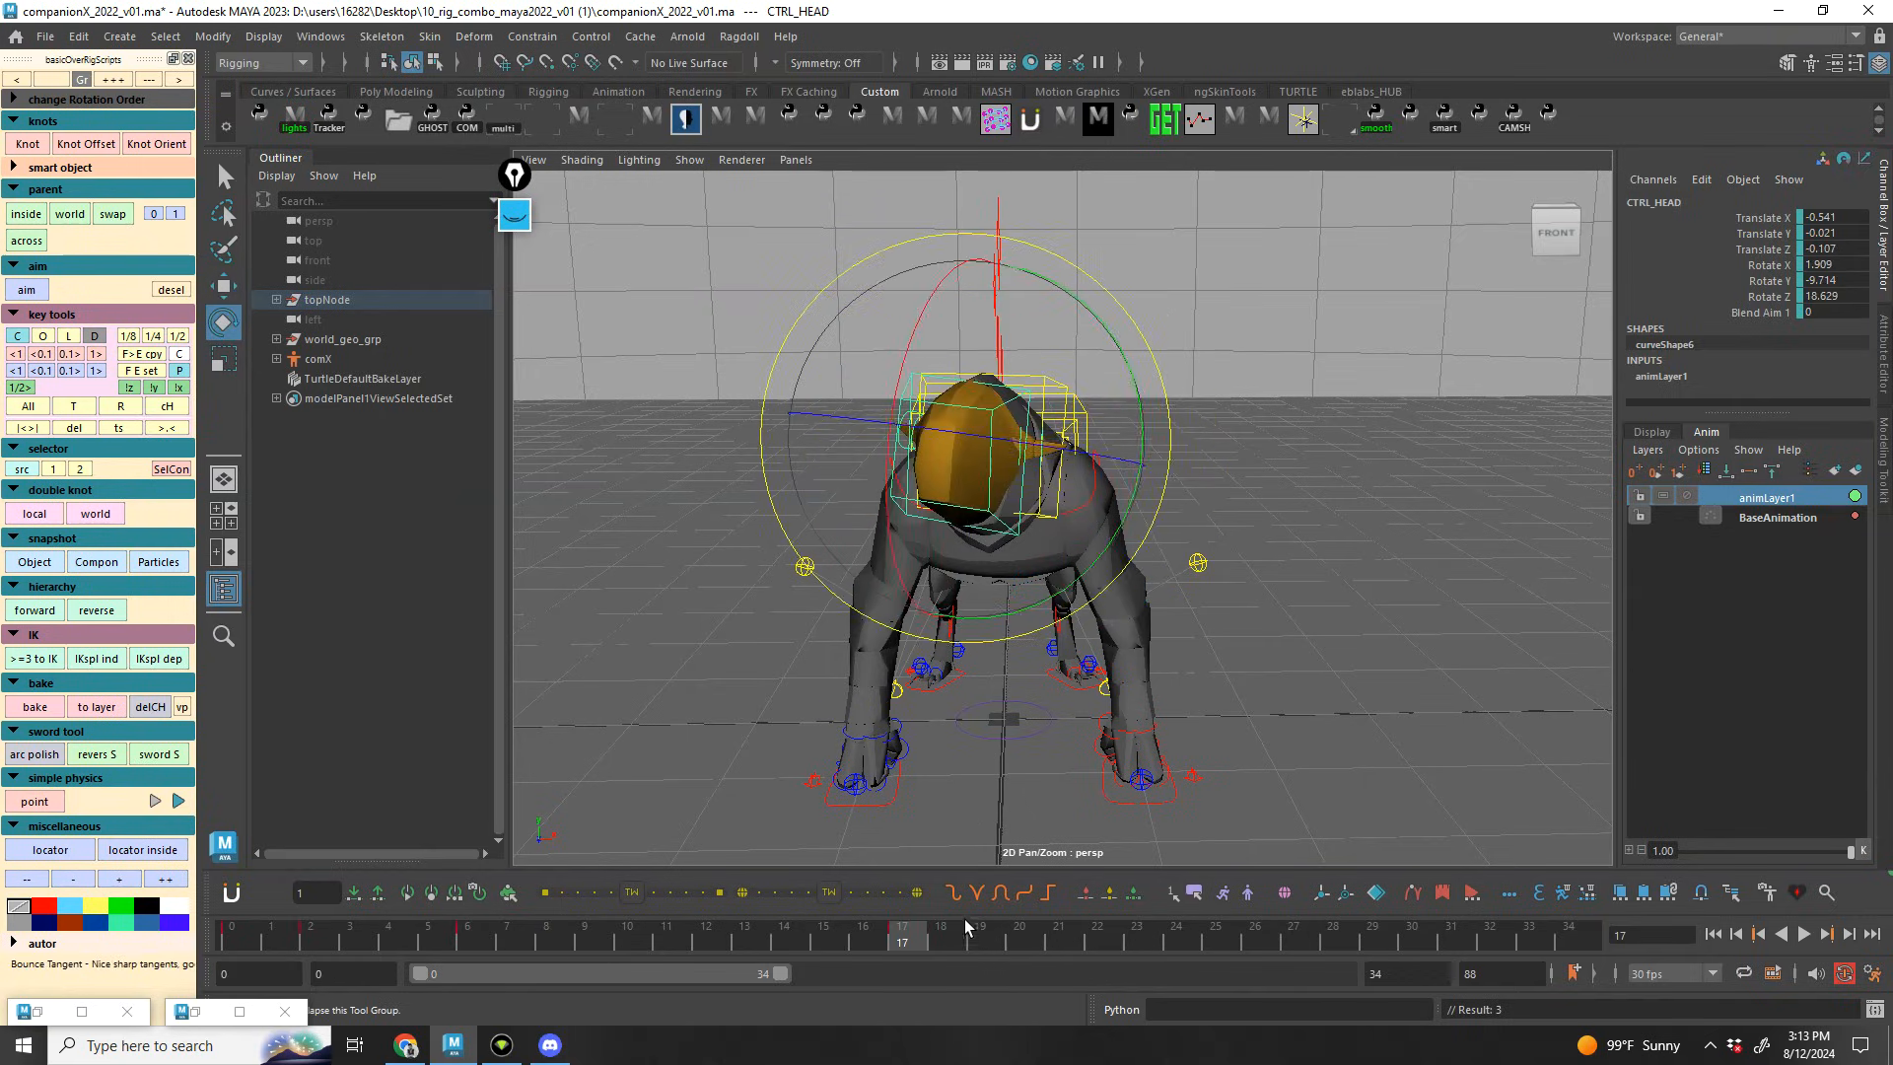
Set a zero key on the animation layer near the end of the range and play back the layered head motion
left_click_drag(926, 931, 1496, 932)
left_click(1636, 473)
key("alt+v")
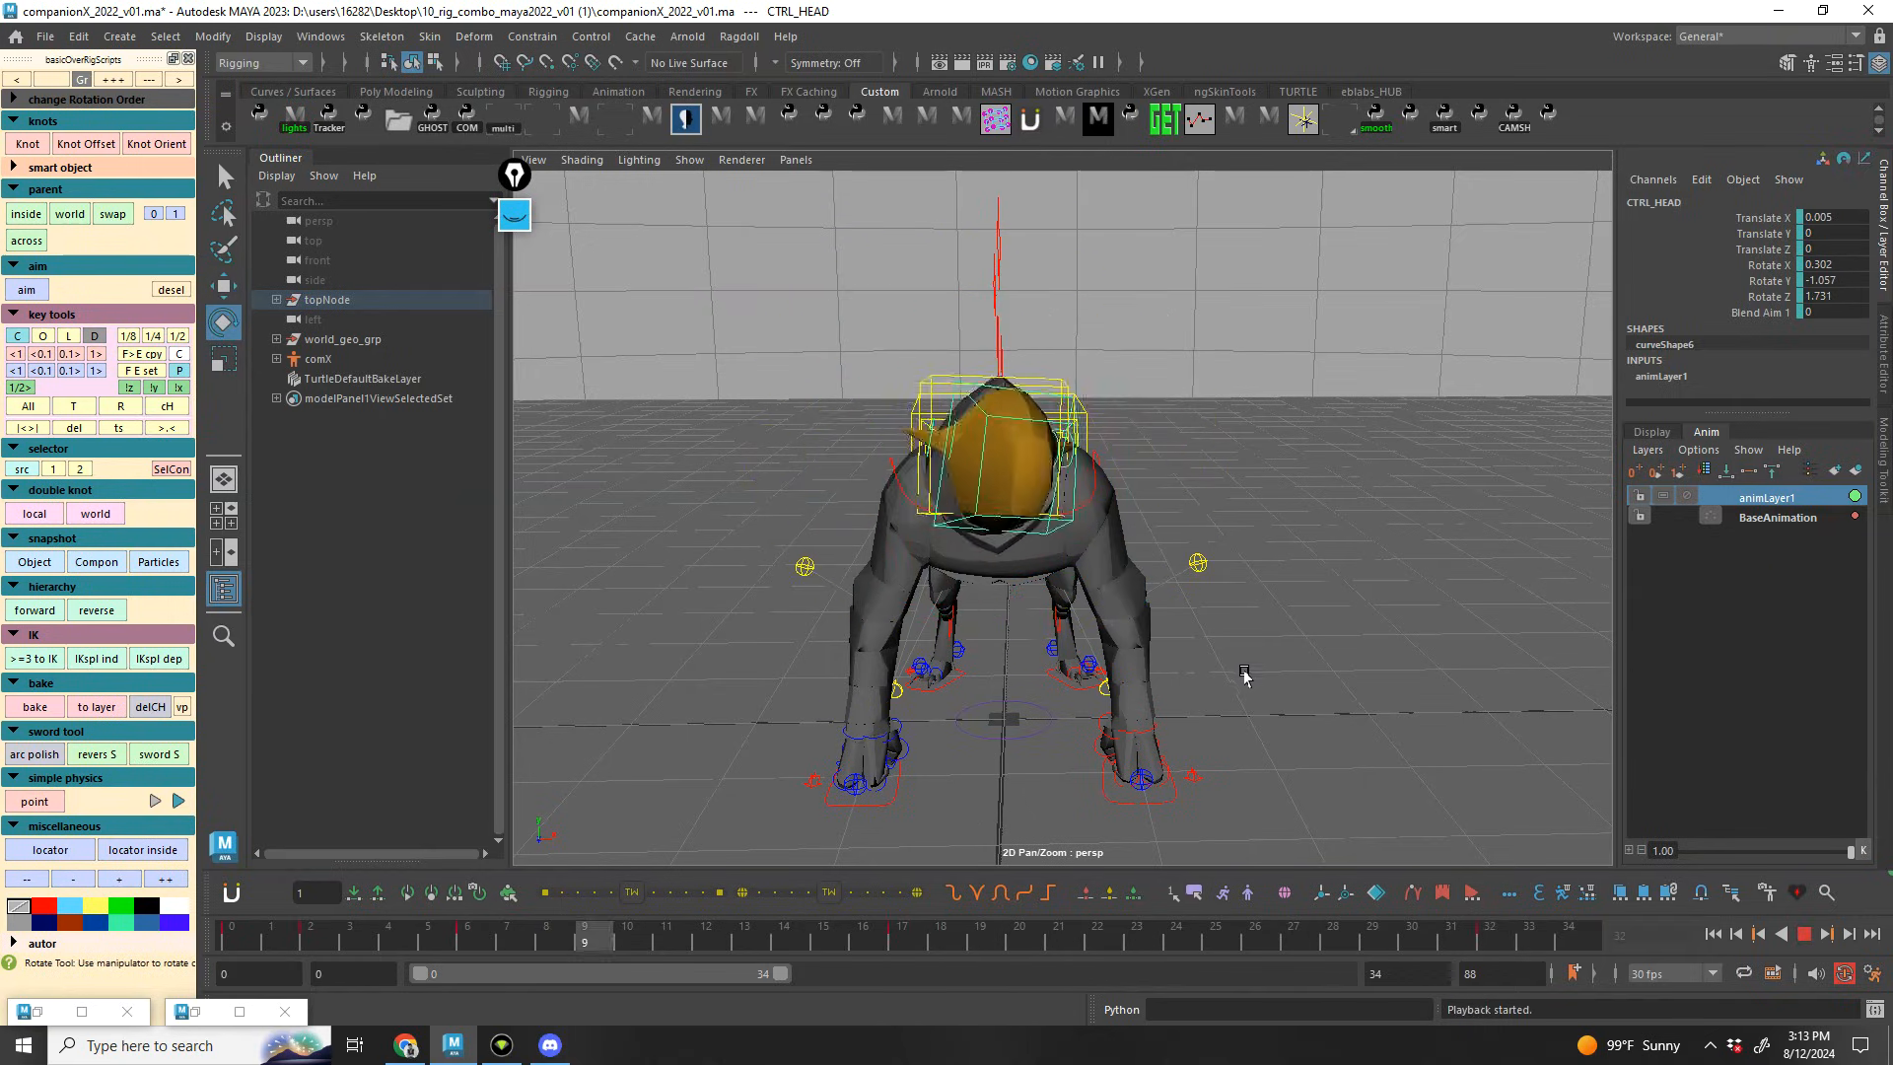
left_click_drag(1231, 687, 1097, 748, "alt")
left_click_drag(1158, 677, 1298, 720, "alt")
left_click_drag(1183, 440, 1331, 309, "alt")
Stop playback and merge the head's animation layer into the base animation, baking a key on every frame
key("alt+v")
middle_click_drag(1331, 309, 1236, 417, "alt")
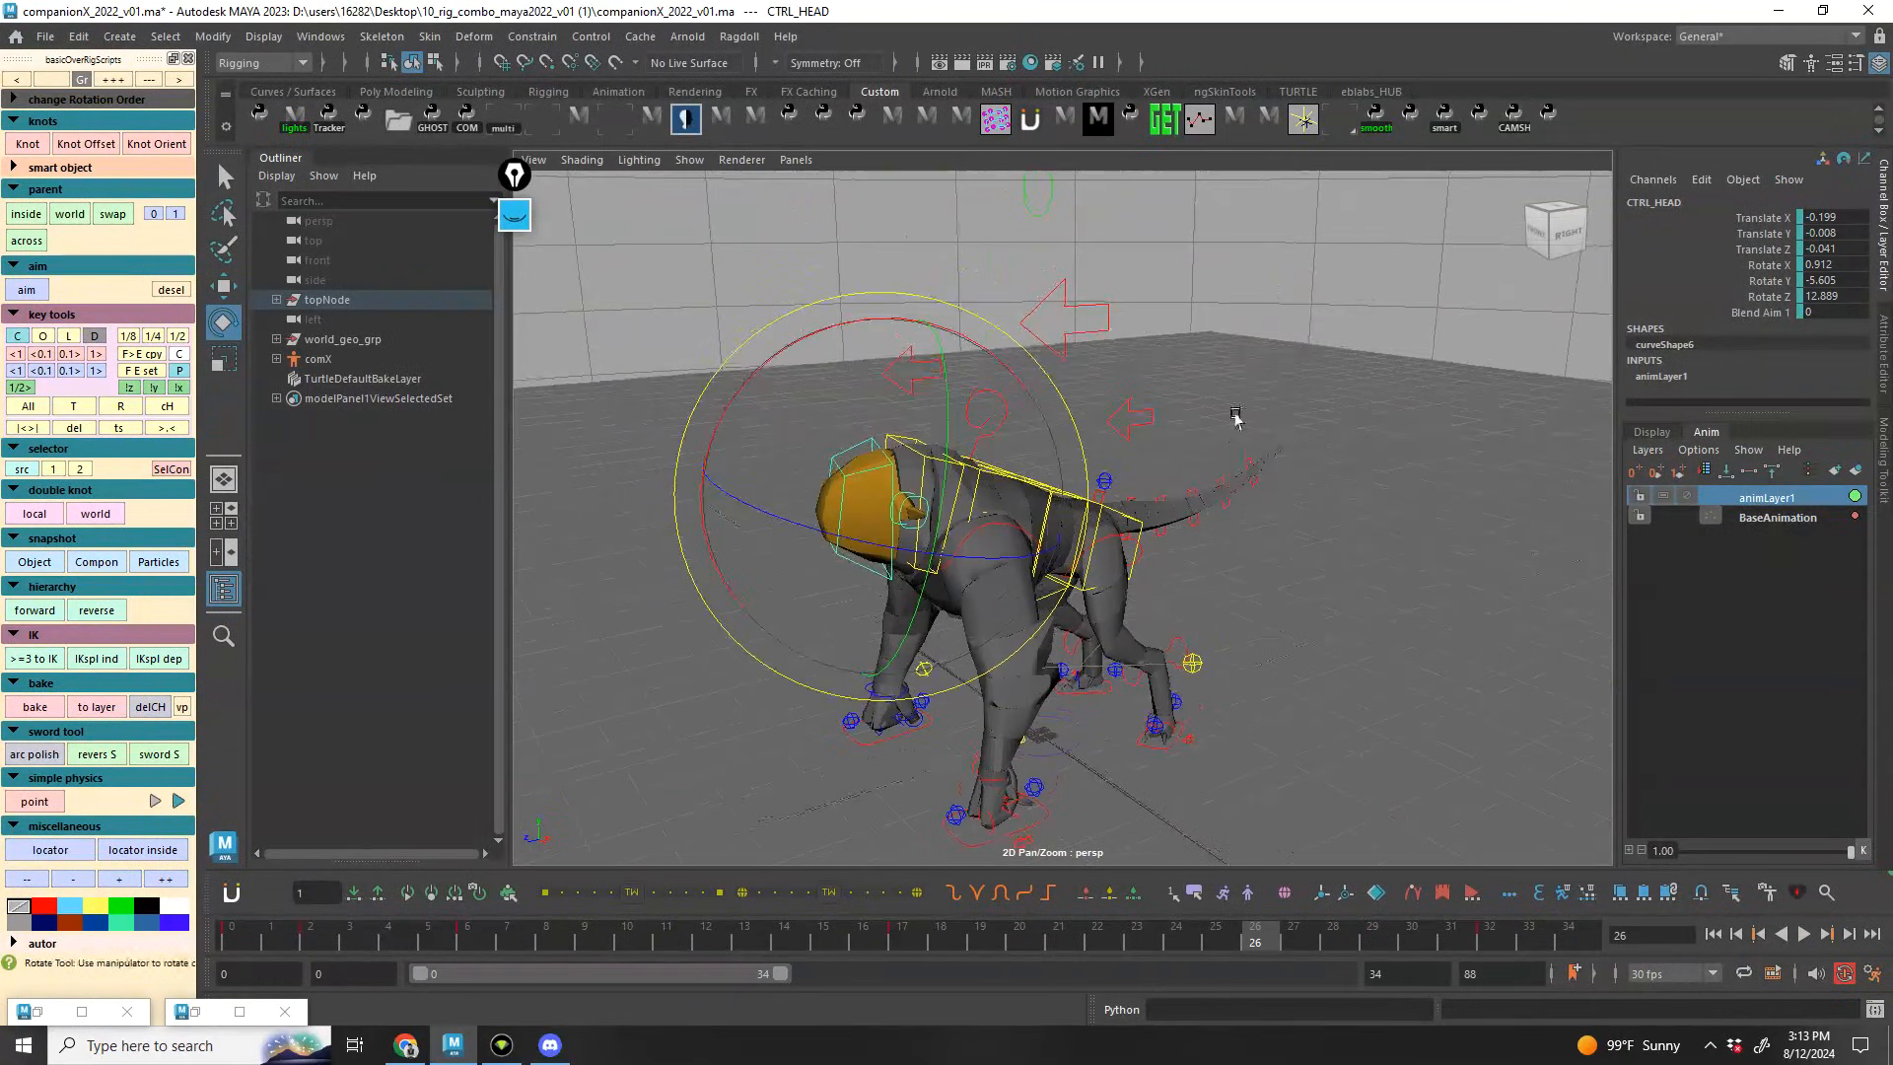
left_click(1709, 471)
left_click_drag(1077, 329, 1166, 268, "alt")
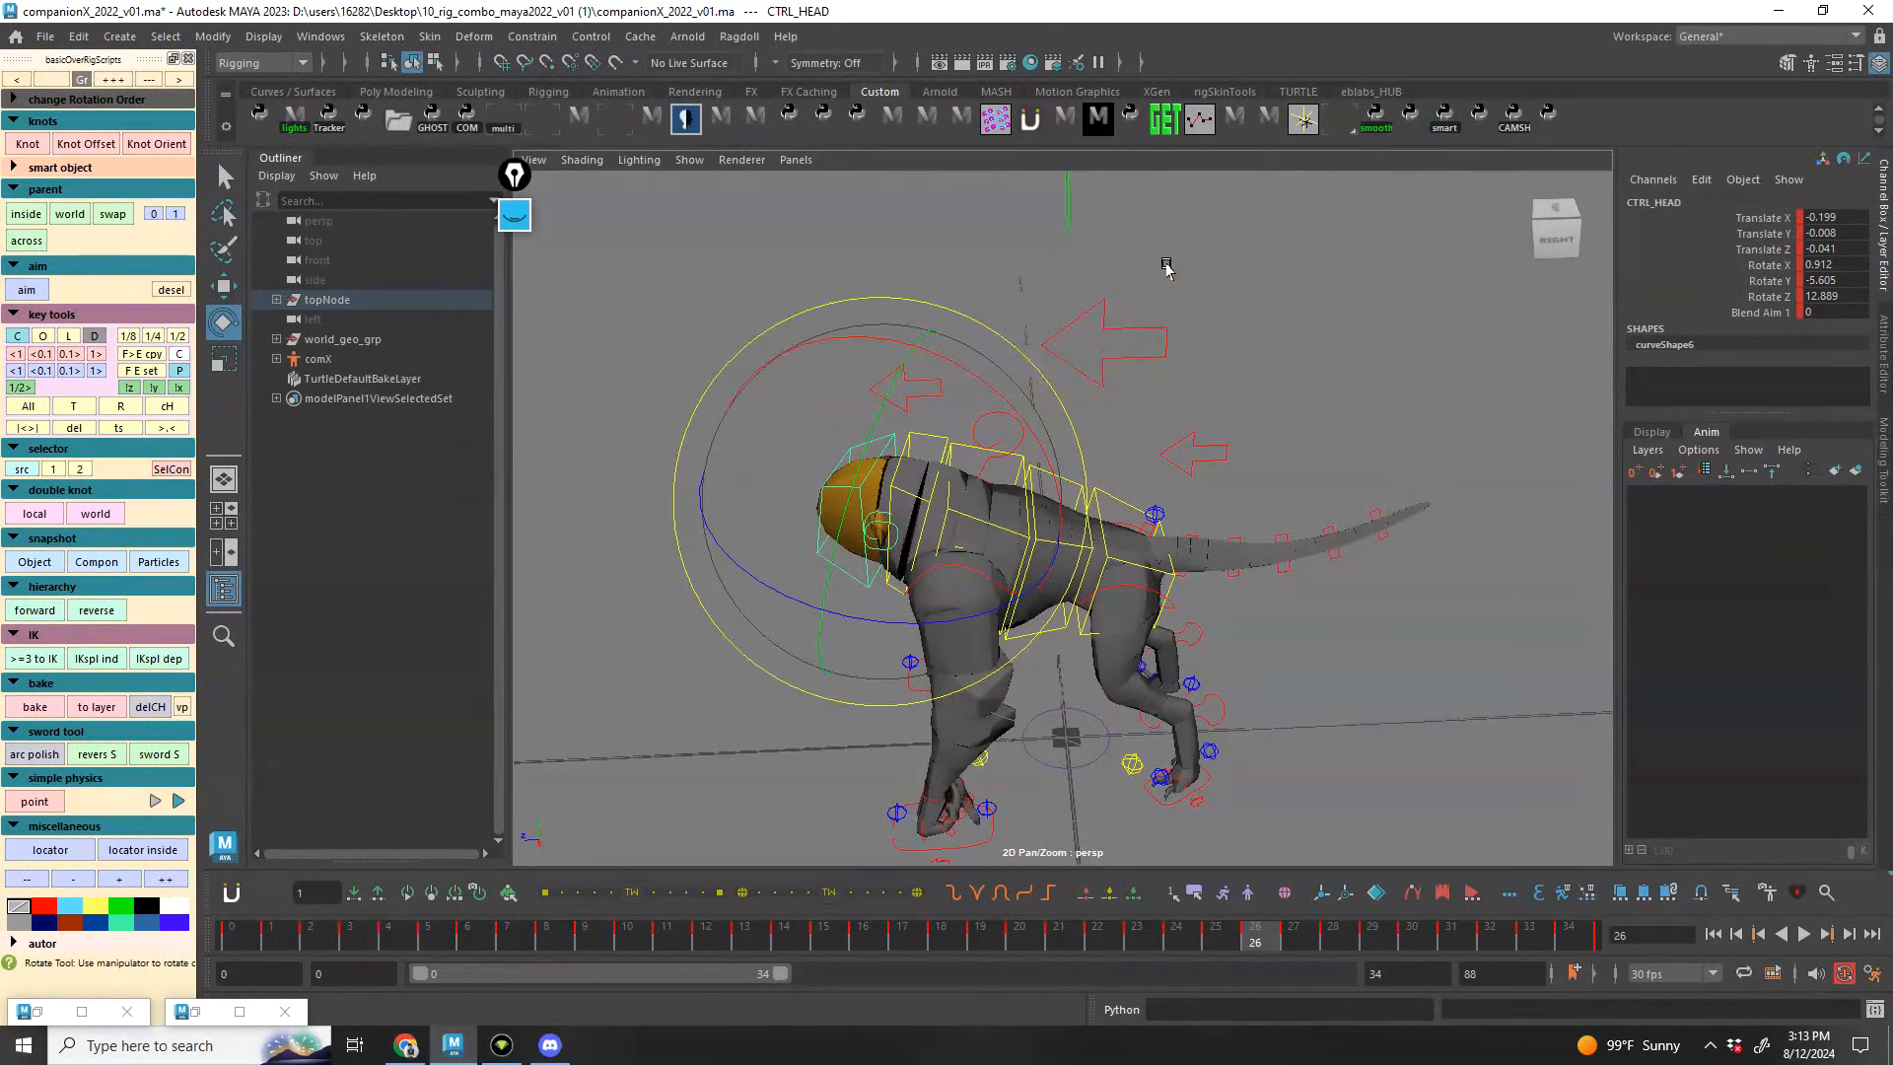
Create a baked locator from the head control and play back the motion with the rig controls hidden
left_click(1237, 273)
left_click(856, 492)
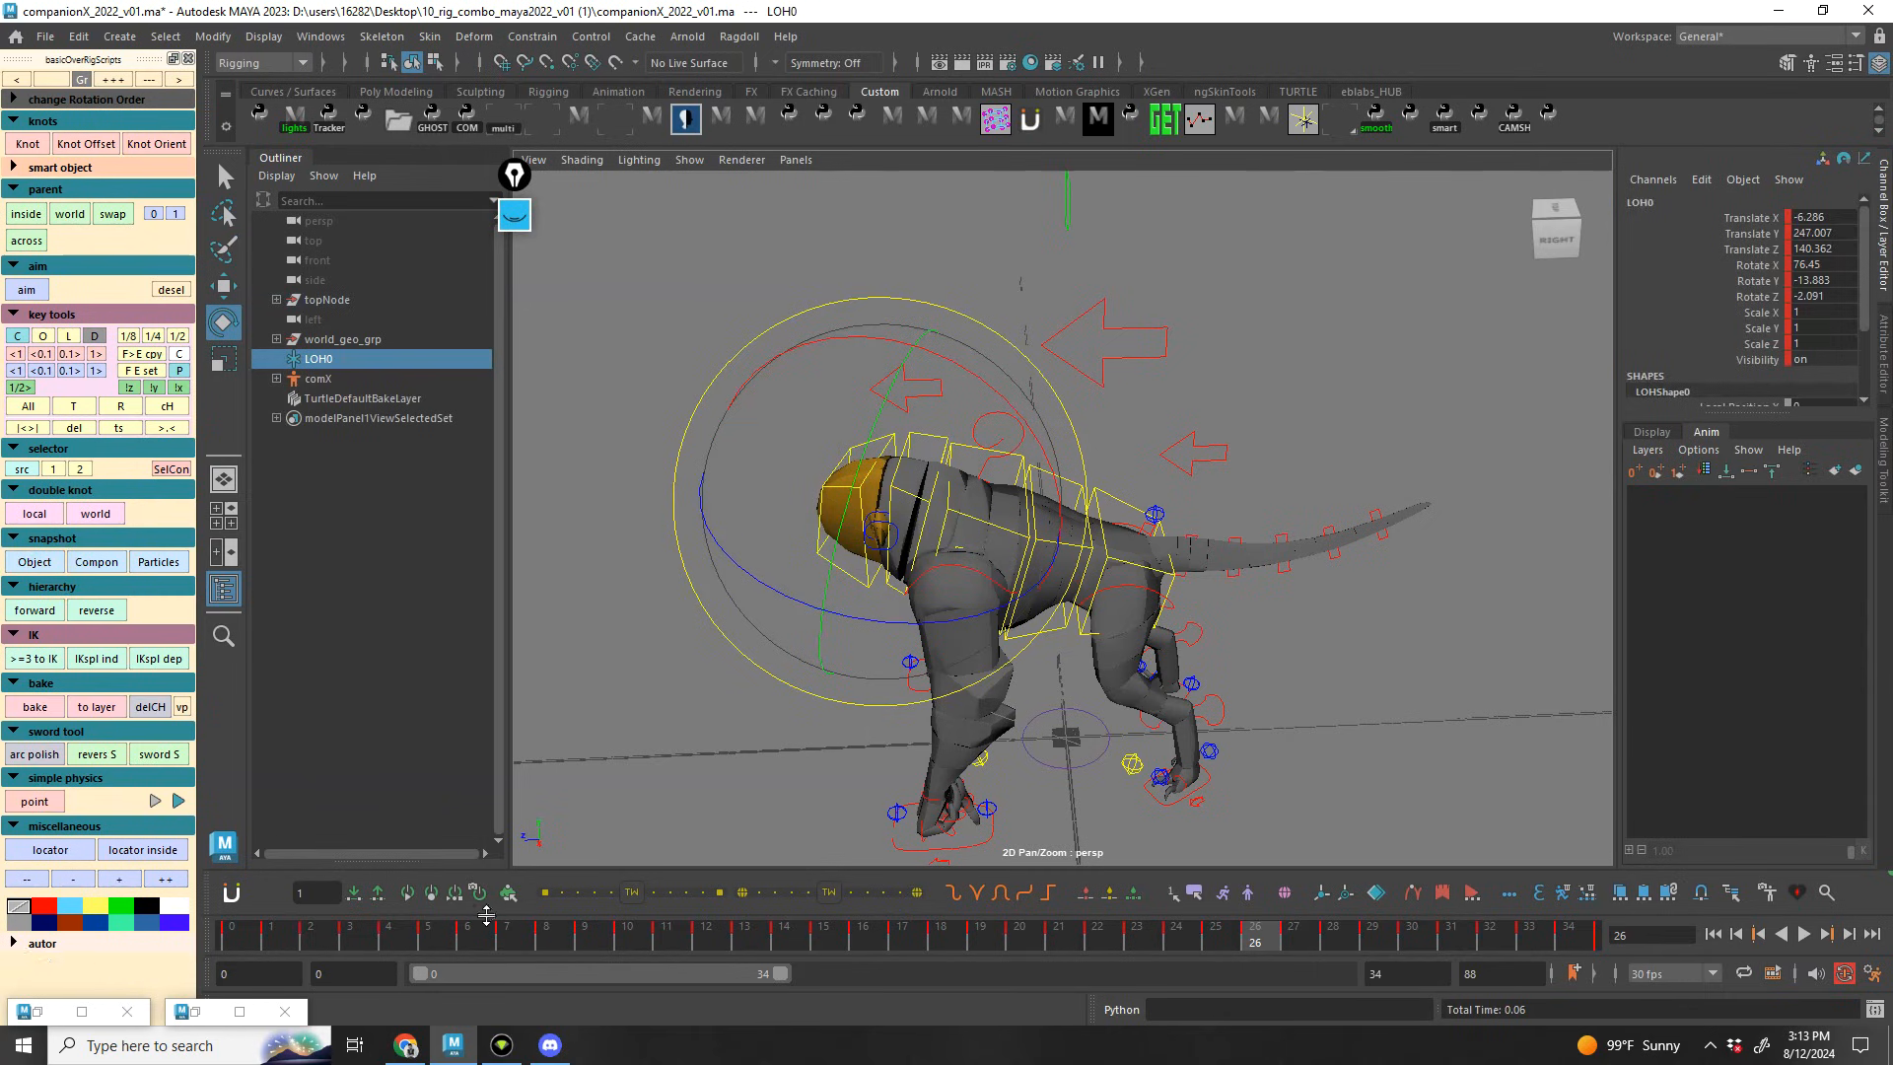
left_click_drag(779, 518, 828, 440, "alt")
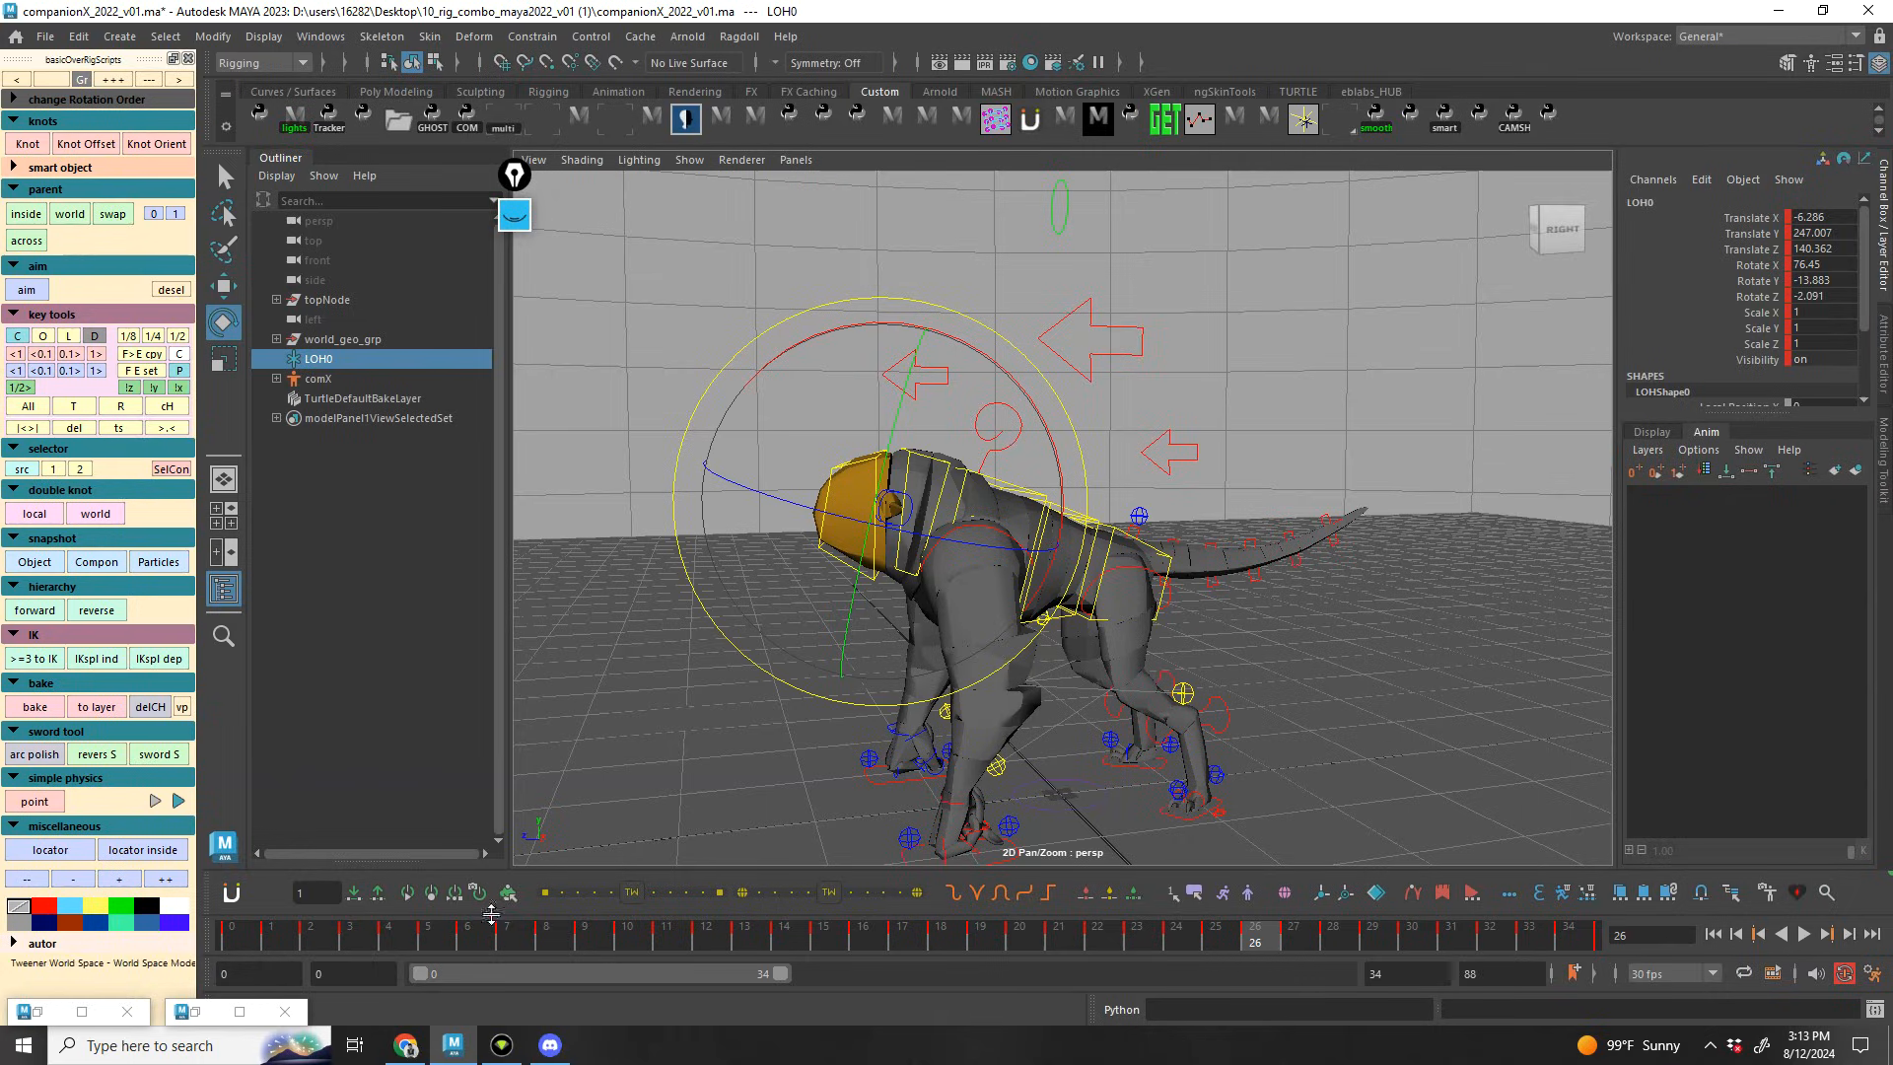
key("alt+1")
left_click_drag(1089, 485, 1035, 491, "alt")
key("alt+v")
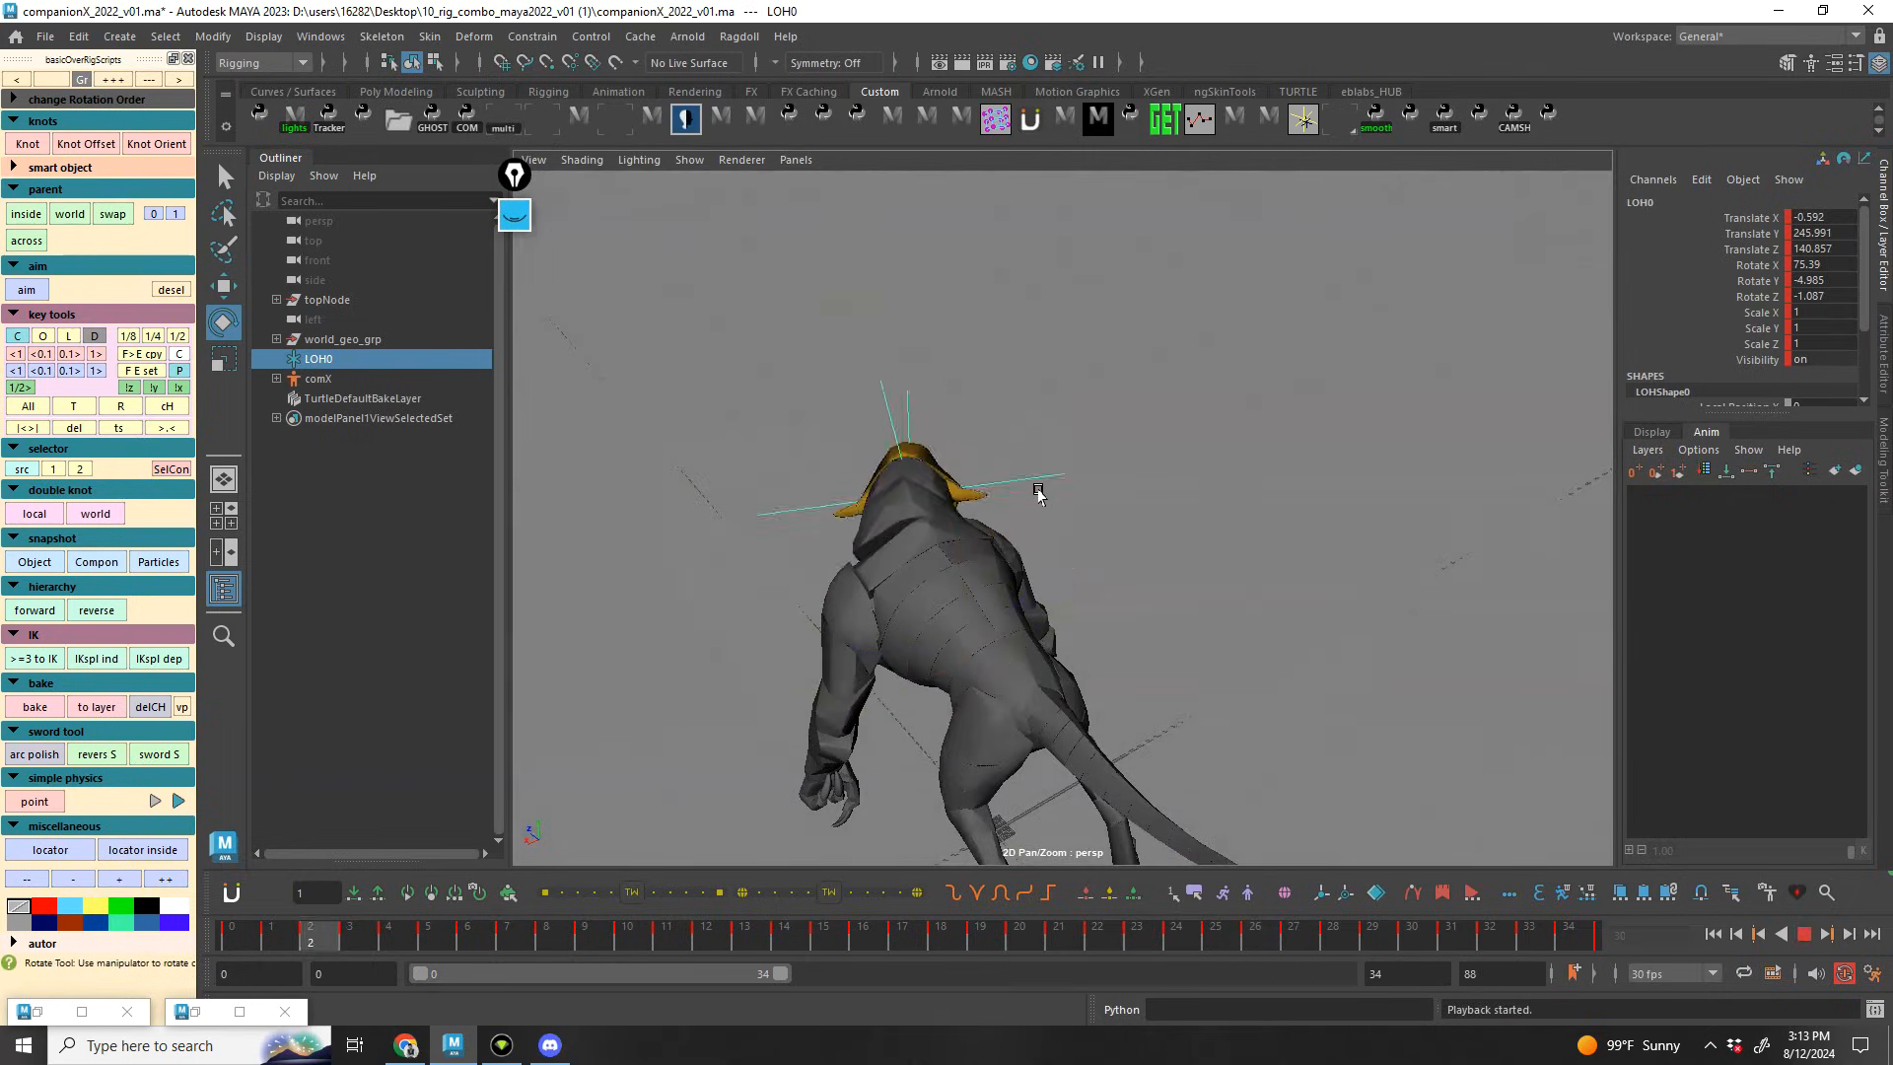
key("alt+v")
key("w")
left_click_drag(892, 493, 950, 361)
key("ctrl+z")
Add a baked knot to CTRL_CHEST at the chest and enlarge its locator
key("alt+1")
left_click_drag(959, 553, 1139, 438, "alt")
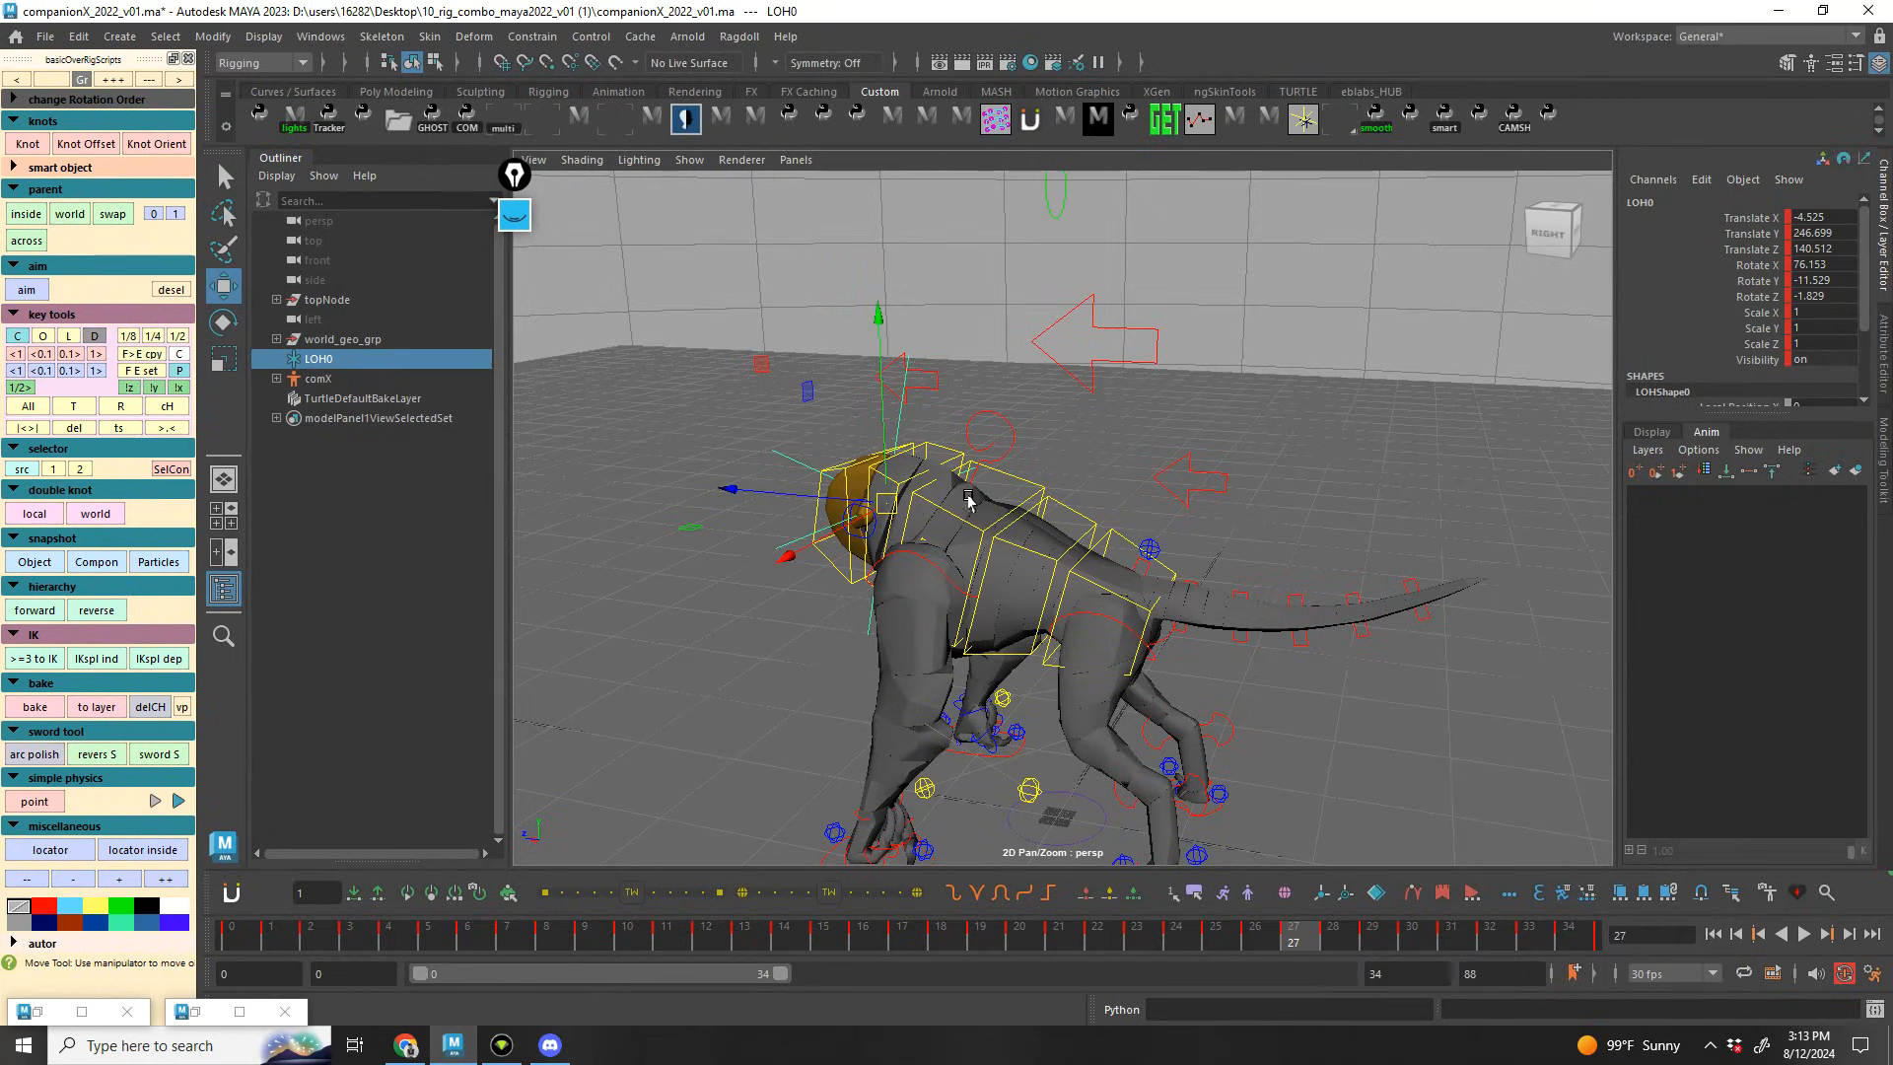
left_click_drag(936, 468, 1017, 503, "alt")
left_click(1020, 501)
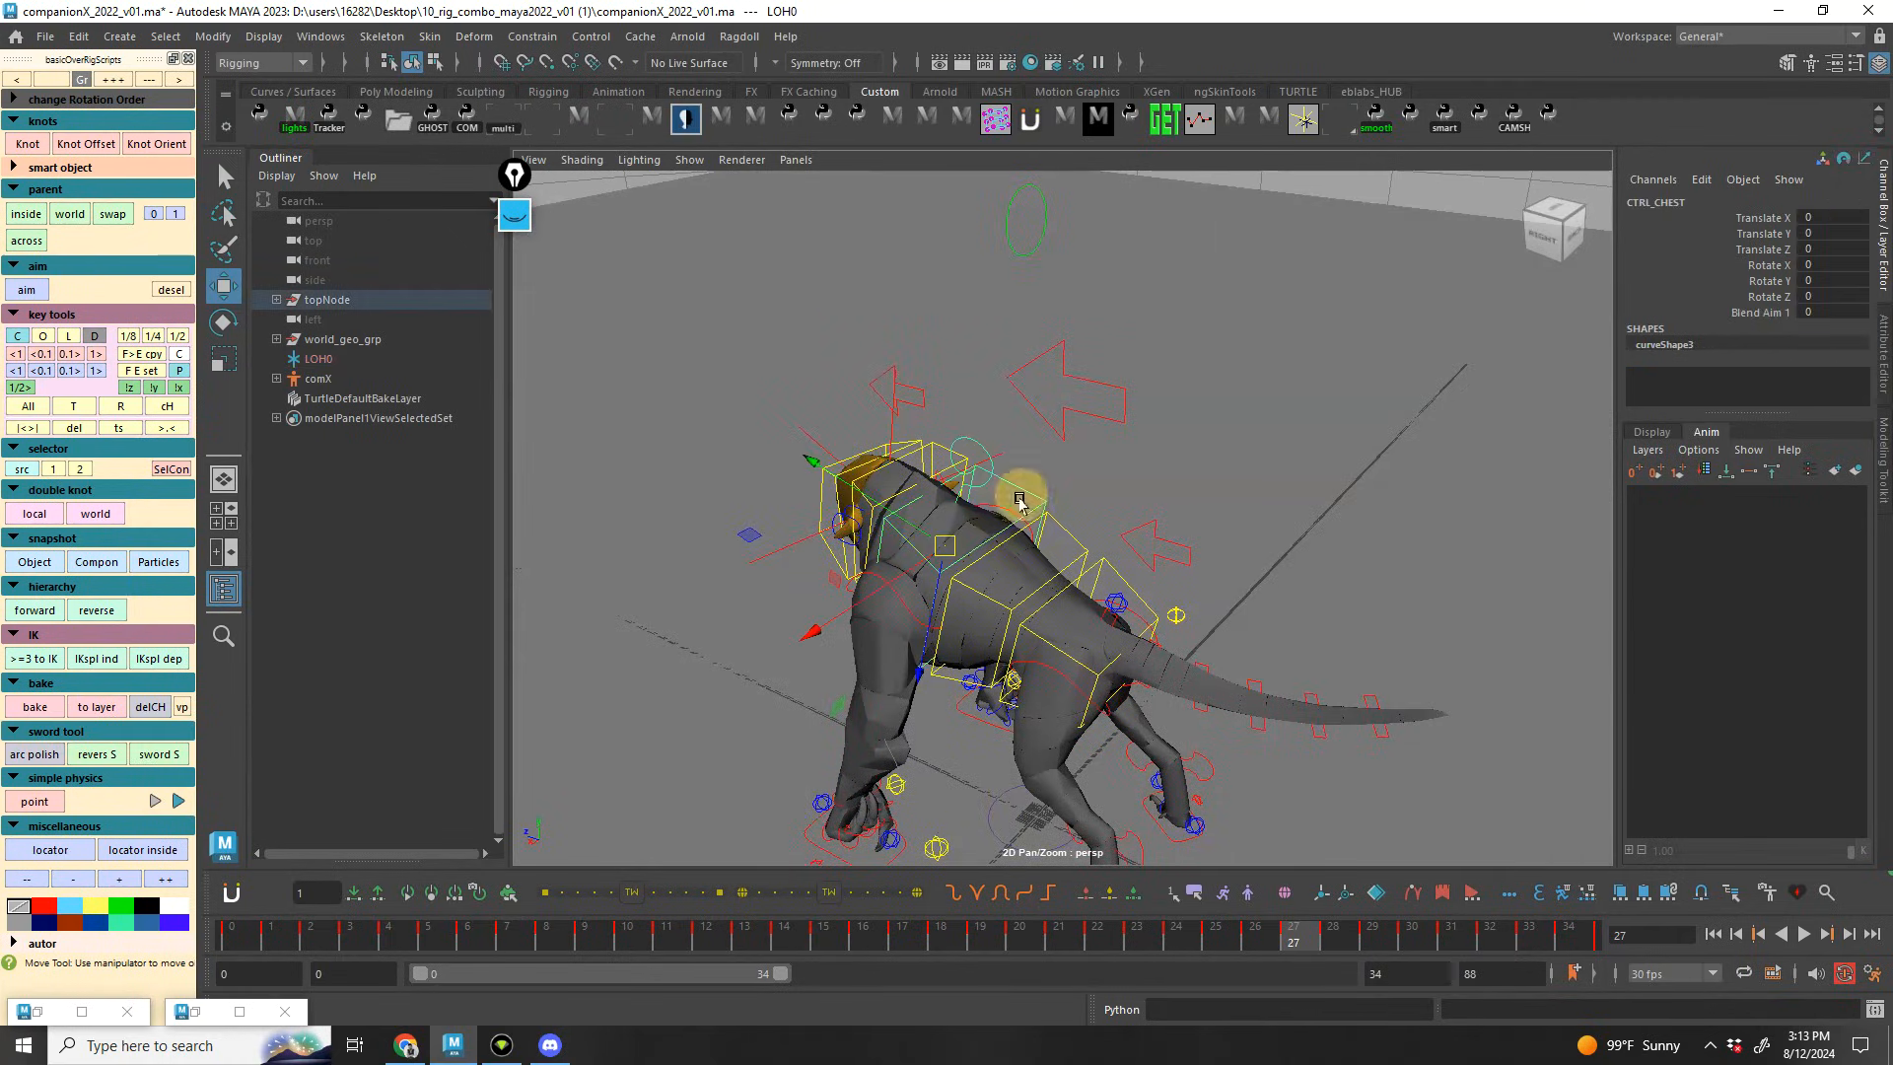
left_click_drag(983, 643, 513, 397, "alt")
left_click(30, 146)
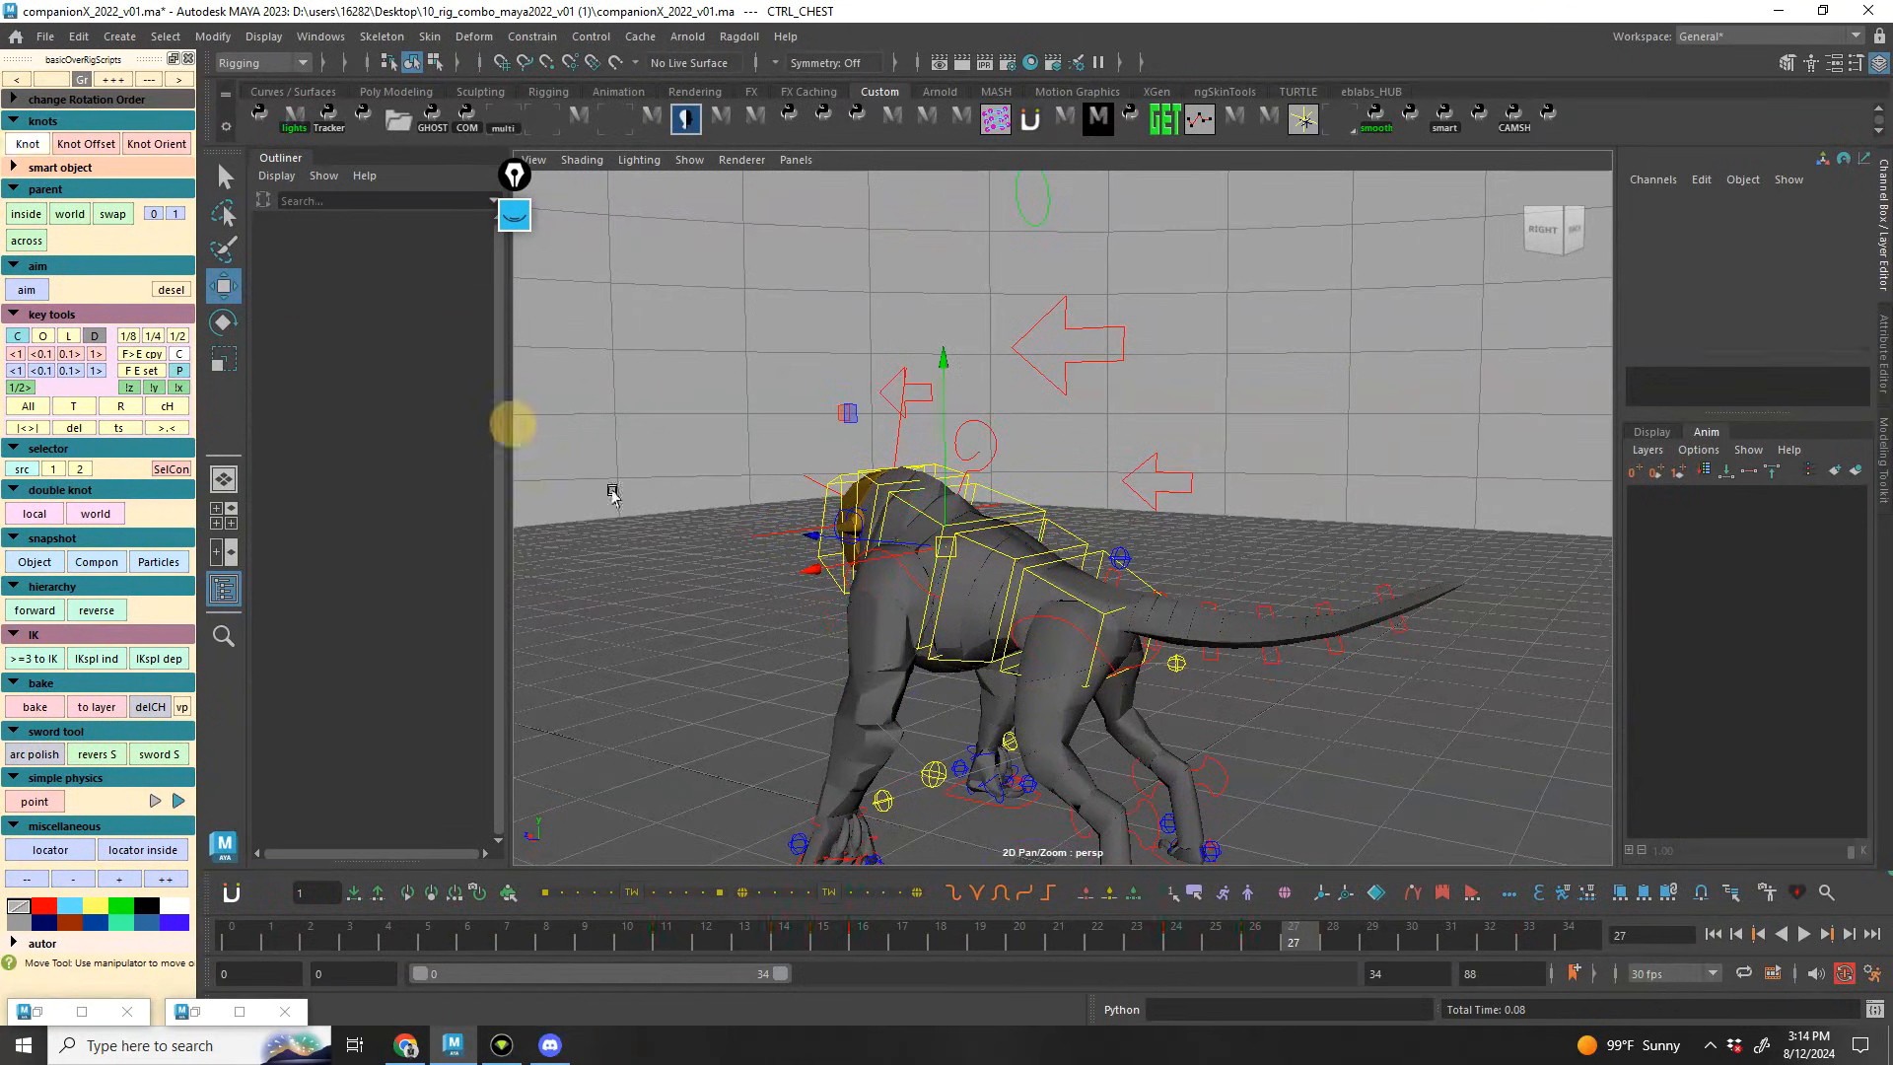
left_click(124, 878)
Hide the rig controls and switch the viewport background to the purple gradient
key("alt+1")
left_click_drag(942, 601, 1124, 552, "alt")
left_click(1115, 381)
left_click(985, 401)
key("e")
left_click_drag(1038, 437, 1038, 456, "alt")
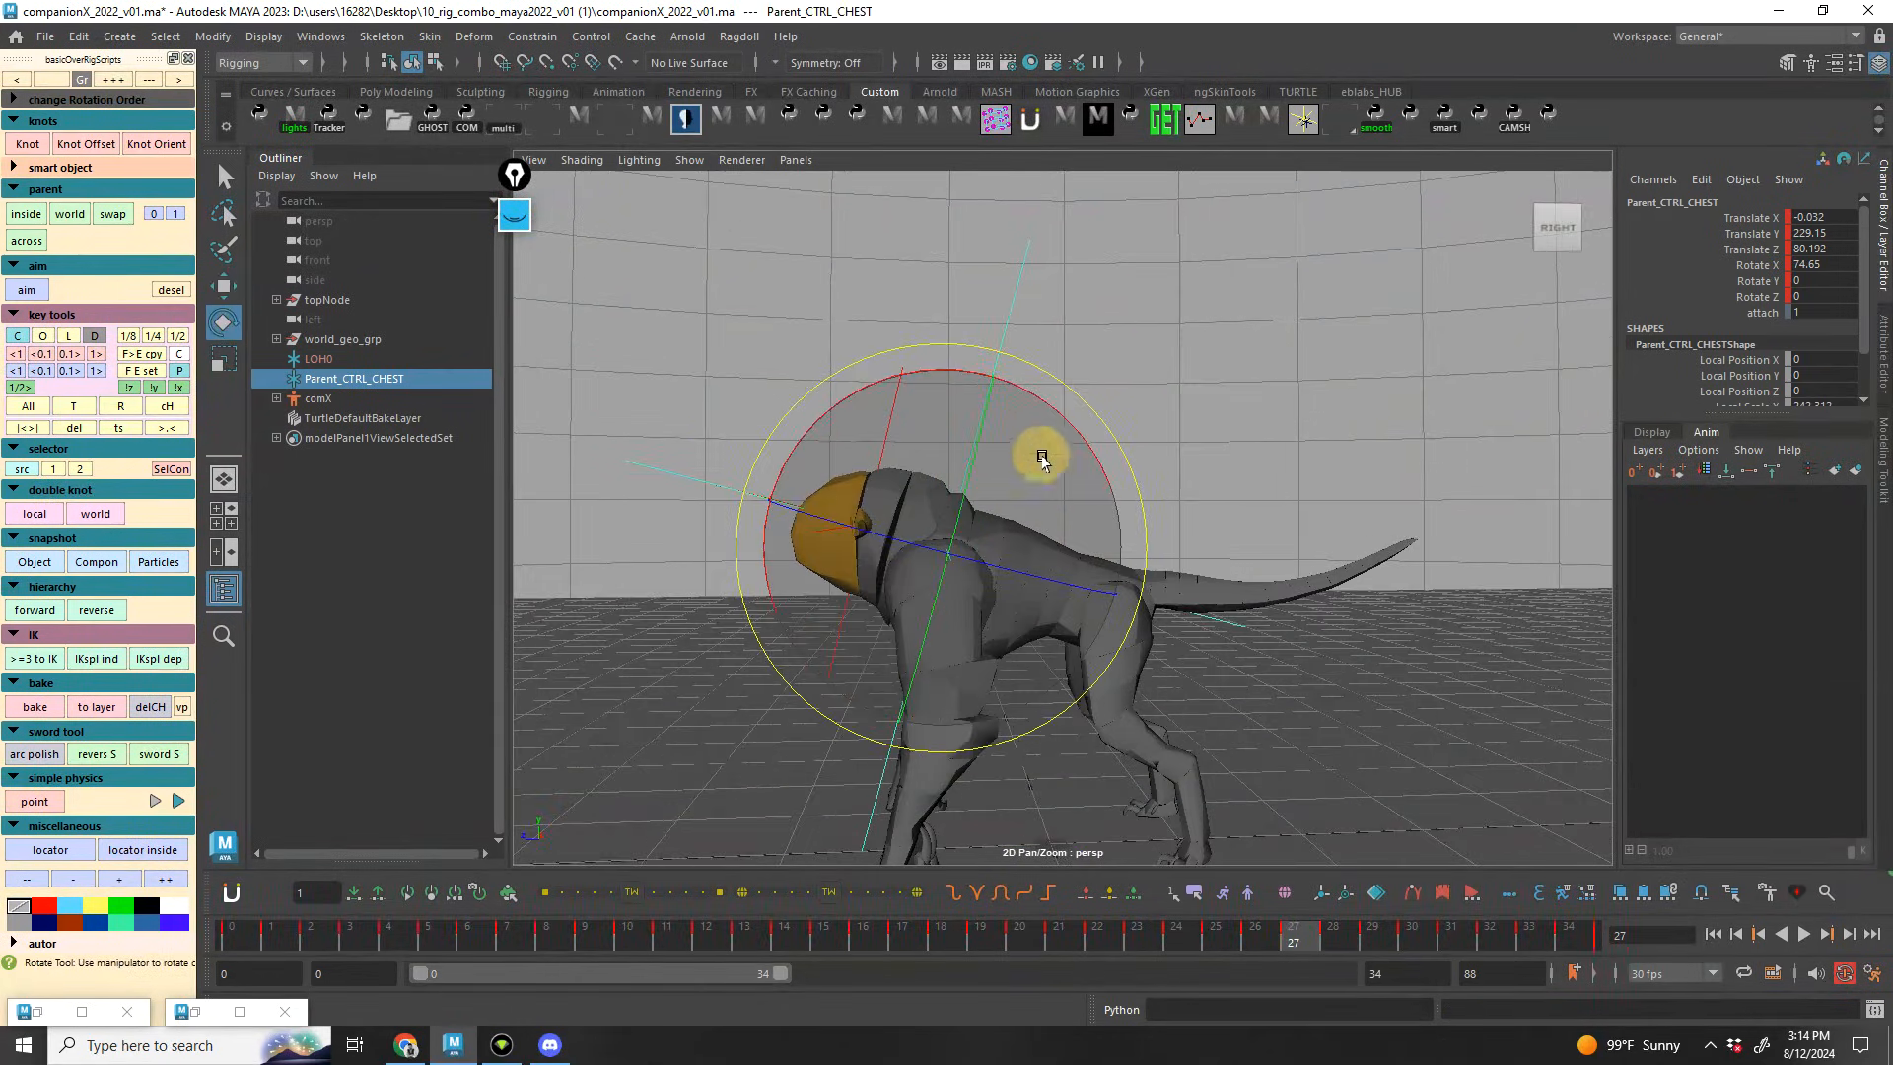
key("alt+b")
left_click(1193, 364)
left_click(992, 366)
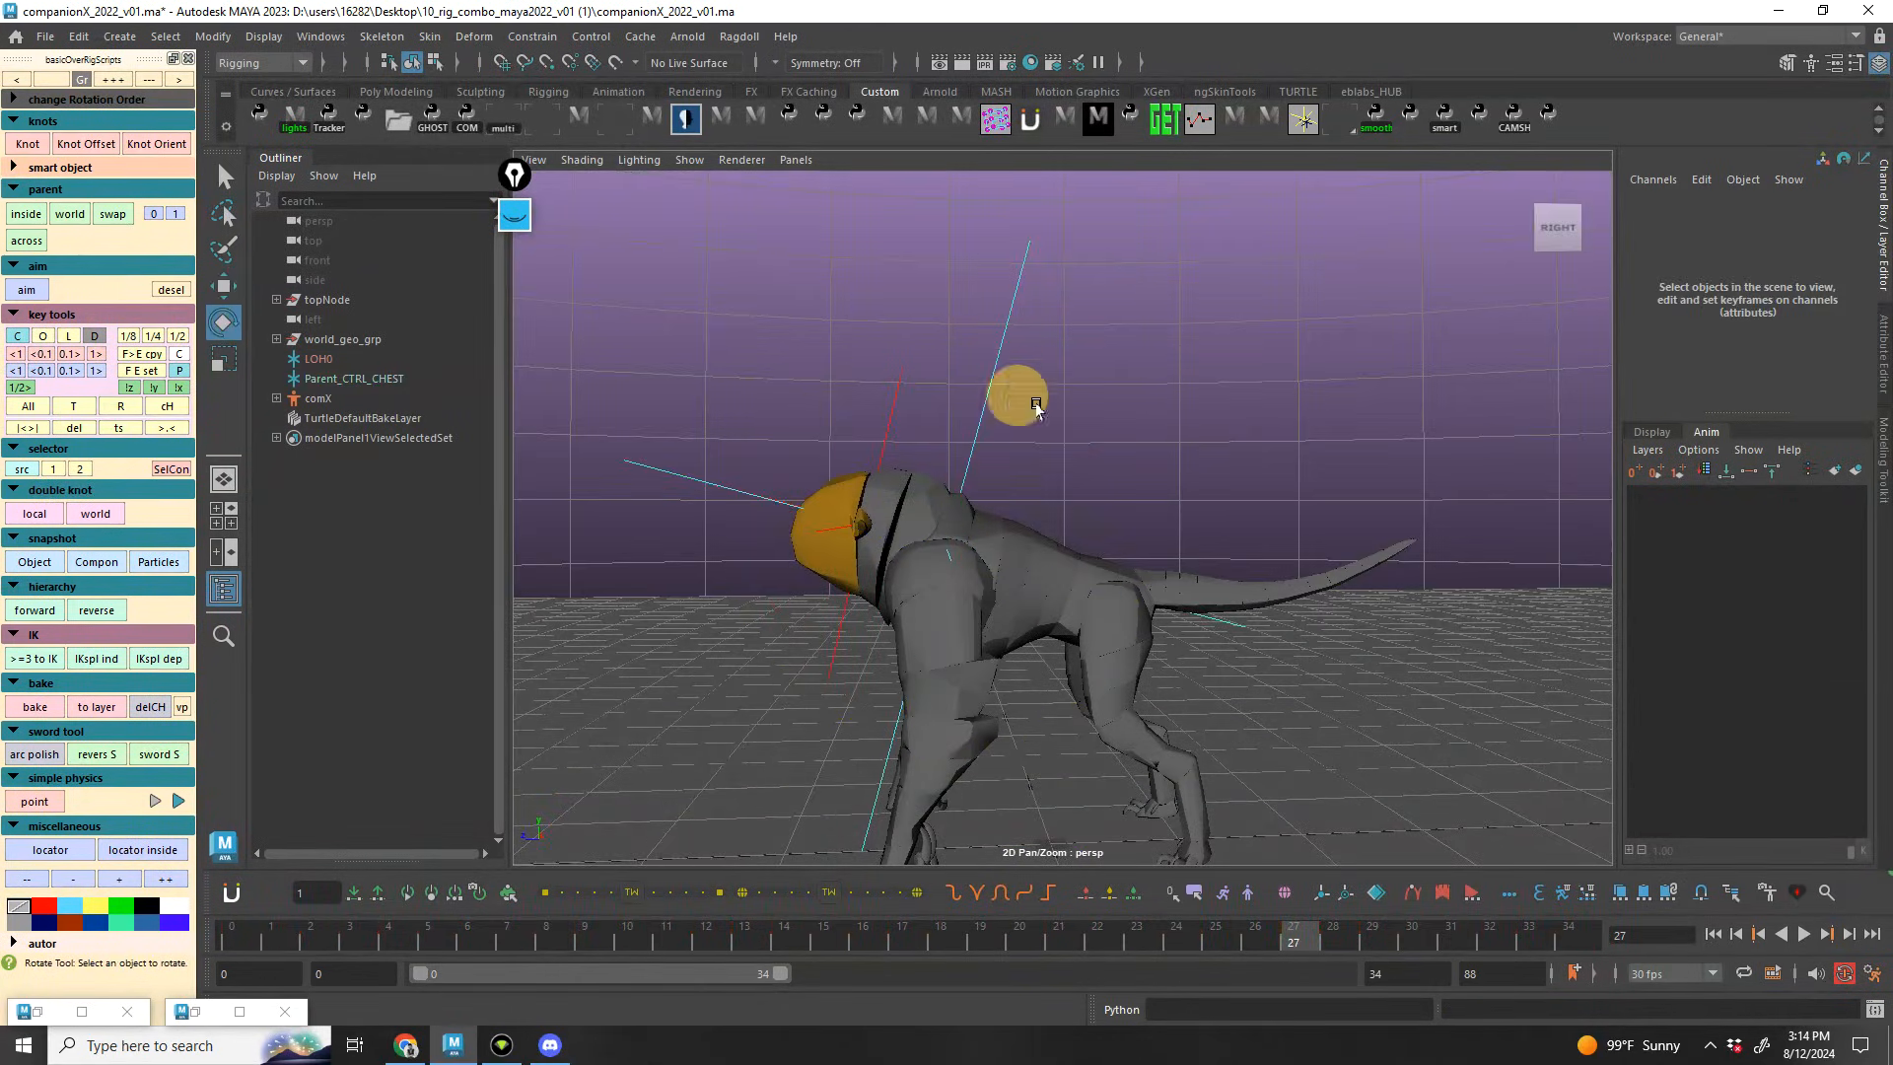
Select Parent_CTRL_CHEST together with the head locator LOH0 and parent the chest locator inside LOH0, keeping its animation
mouse_move(1039, 491)
left_mouse_down()
mouse_move(980, 435)
mouse_move(1061, 338)
mouse_move(1039, 389)
mouse_move(1072, 493)
left_mouse_up()
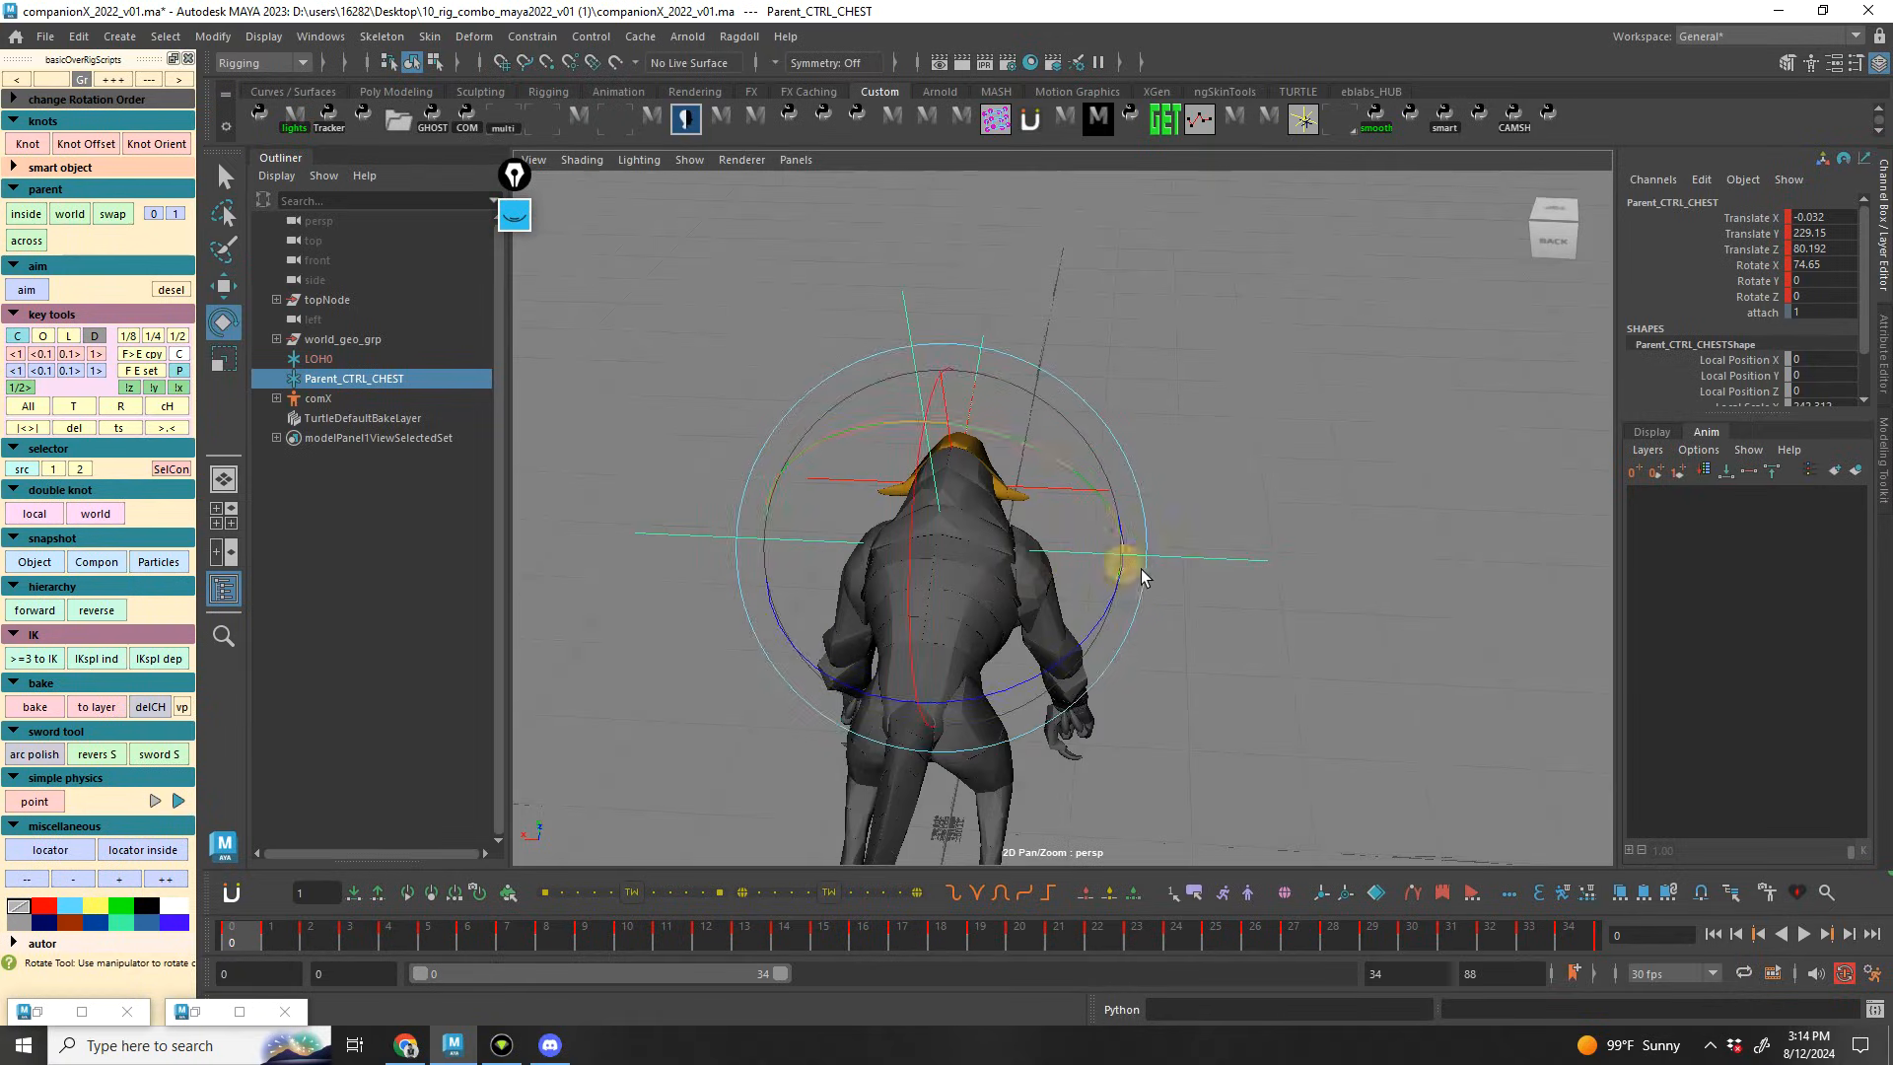
key("q")
left_click(1195, 552)
left_click(1197, 571)
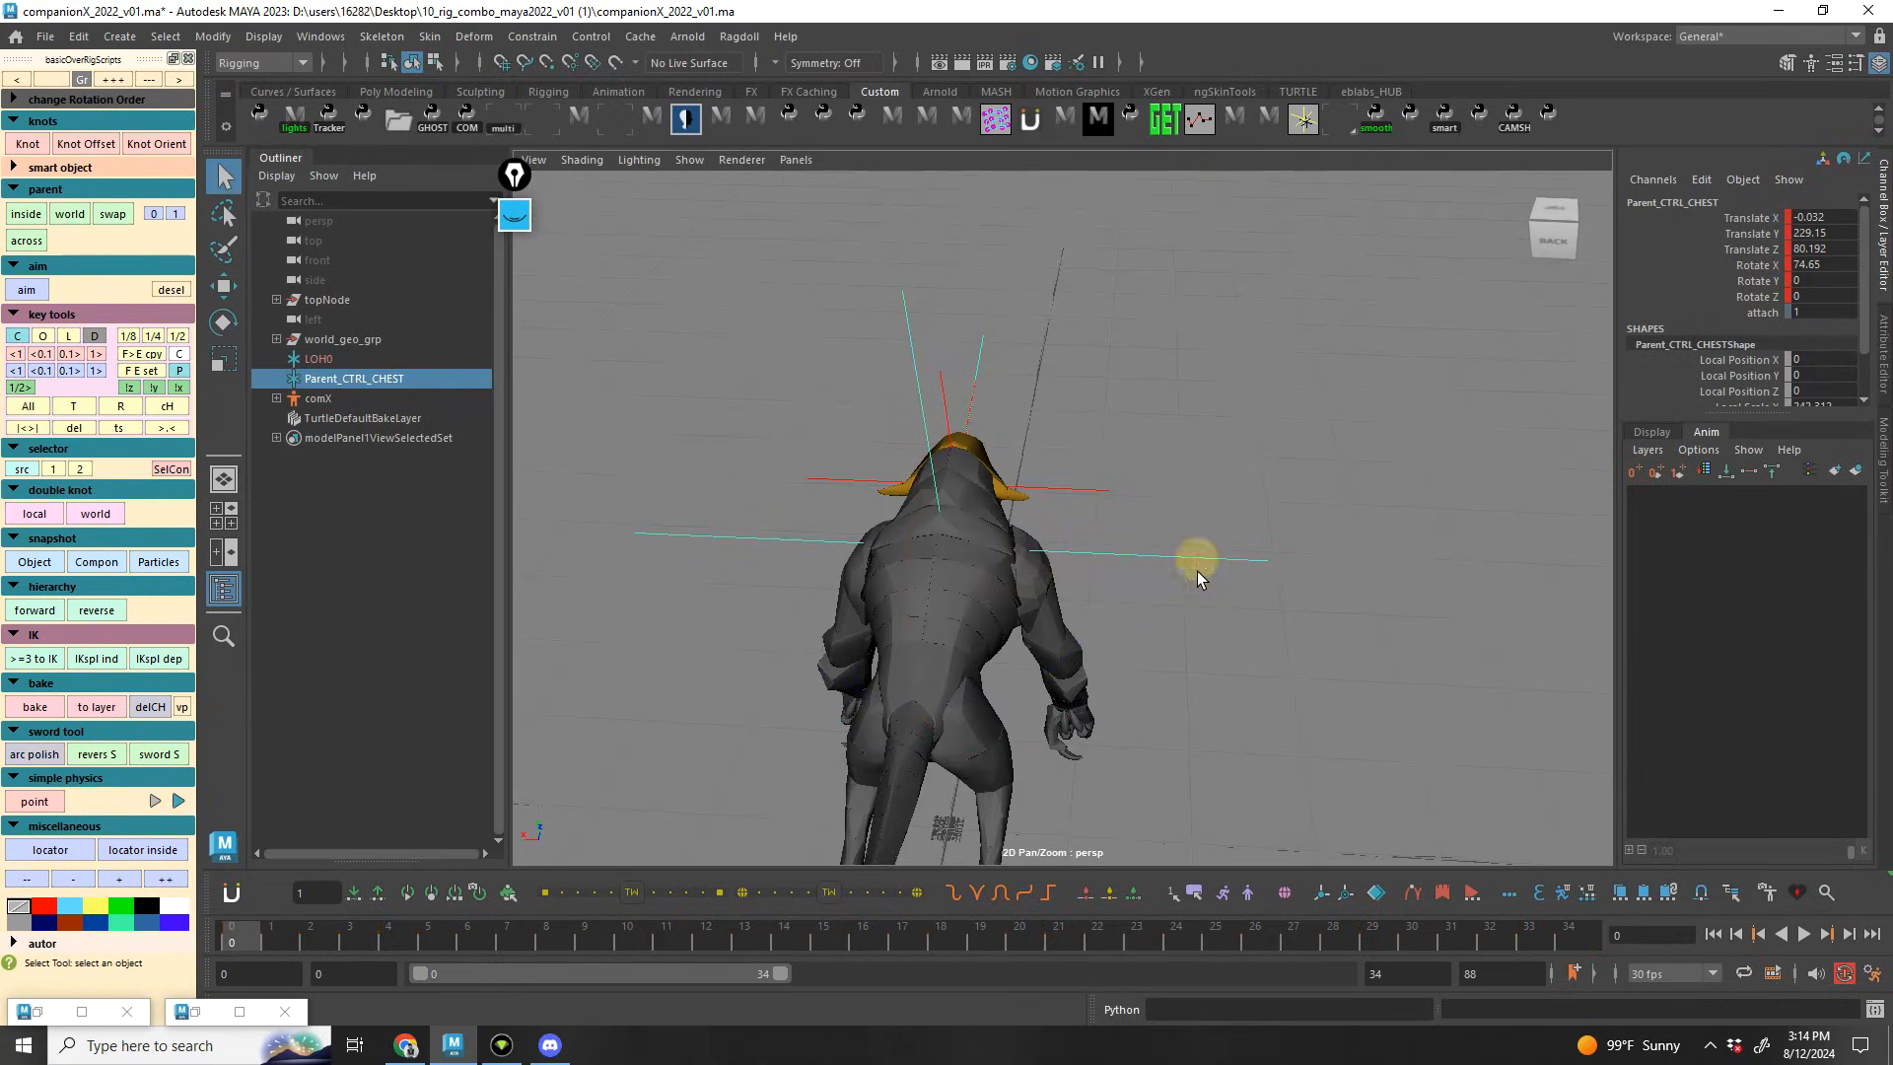
left_click(1095, 503, "shift")
mouse_move(1094, 506)
left_mouse_down("alt")
mouse_move(1106, 490)
mouse_move(1056, 456)
mouse_move(1091, 523)
left_mouse_up("alt")
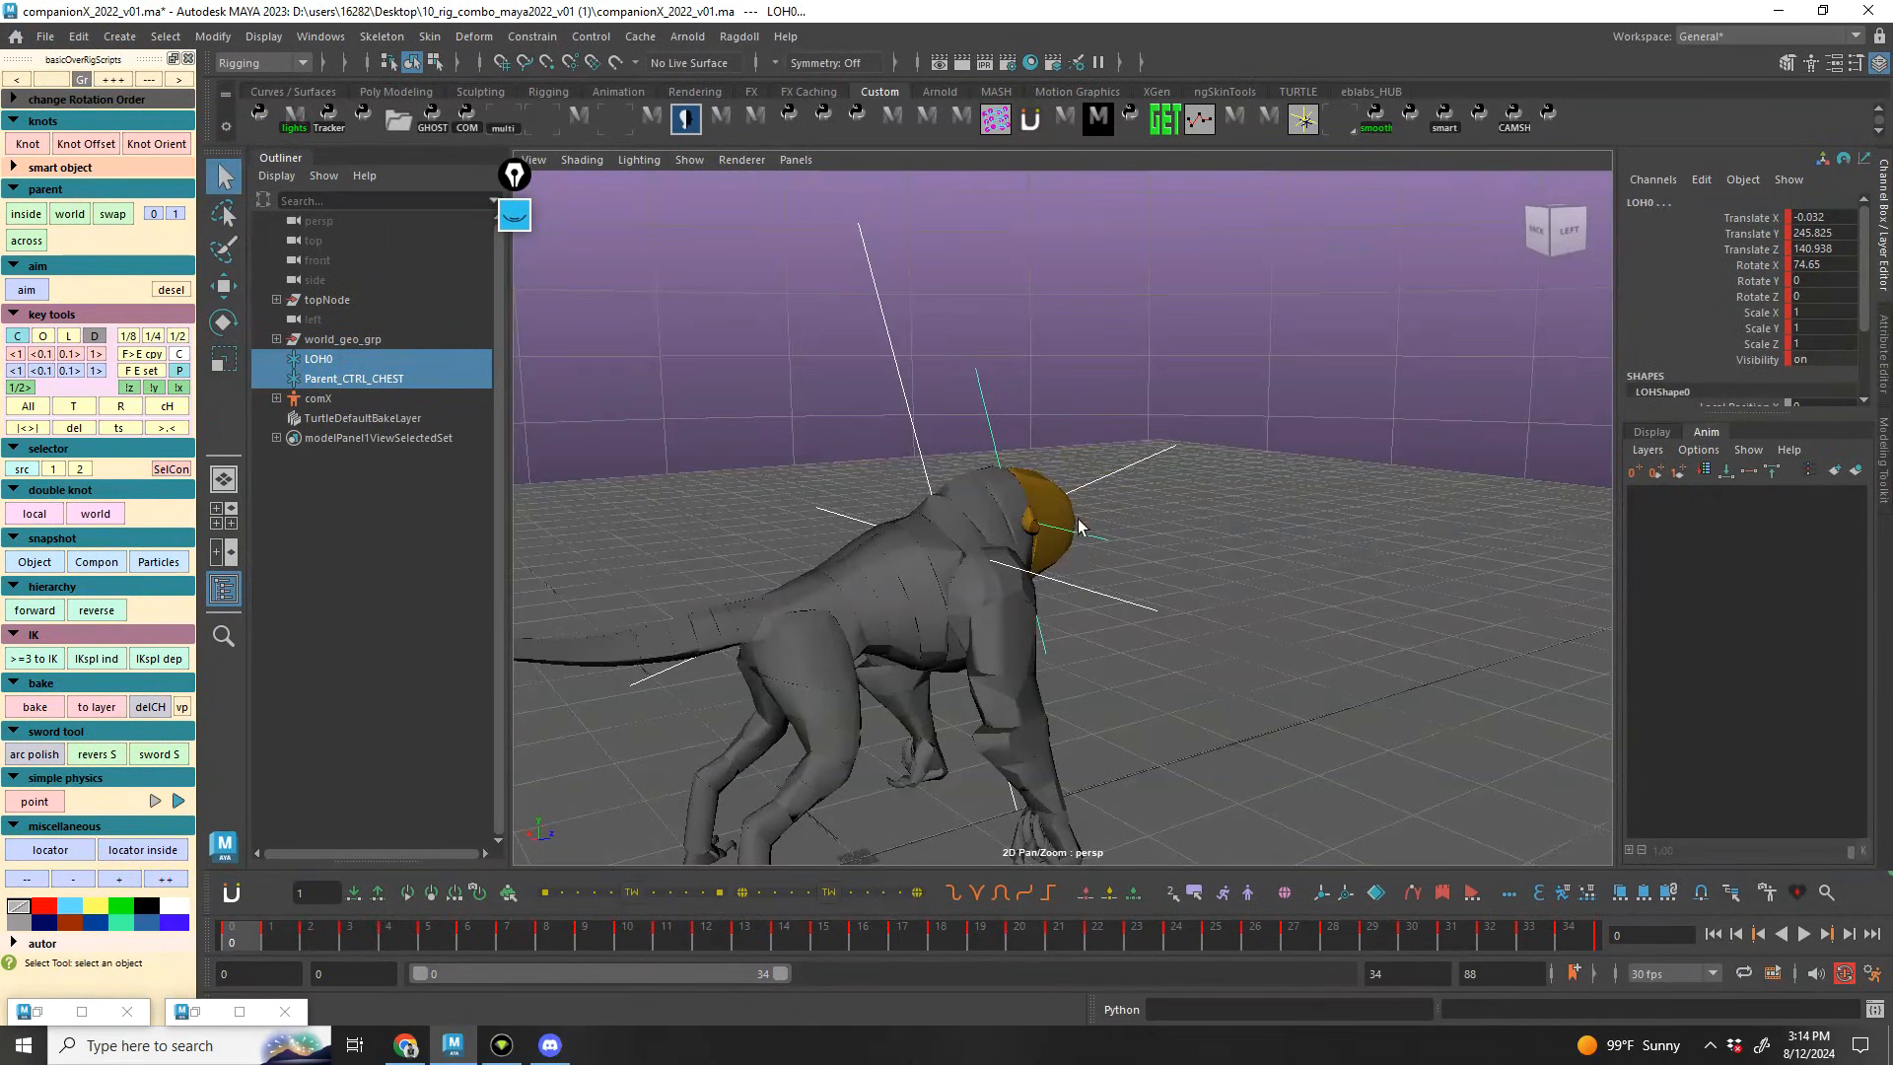
left_click(28, 215)
Play back the body motion from several angles and glance at Parent_CTRL_CHEST's curves in the Graph Editor
key("alt+v")
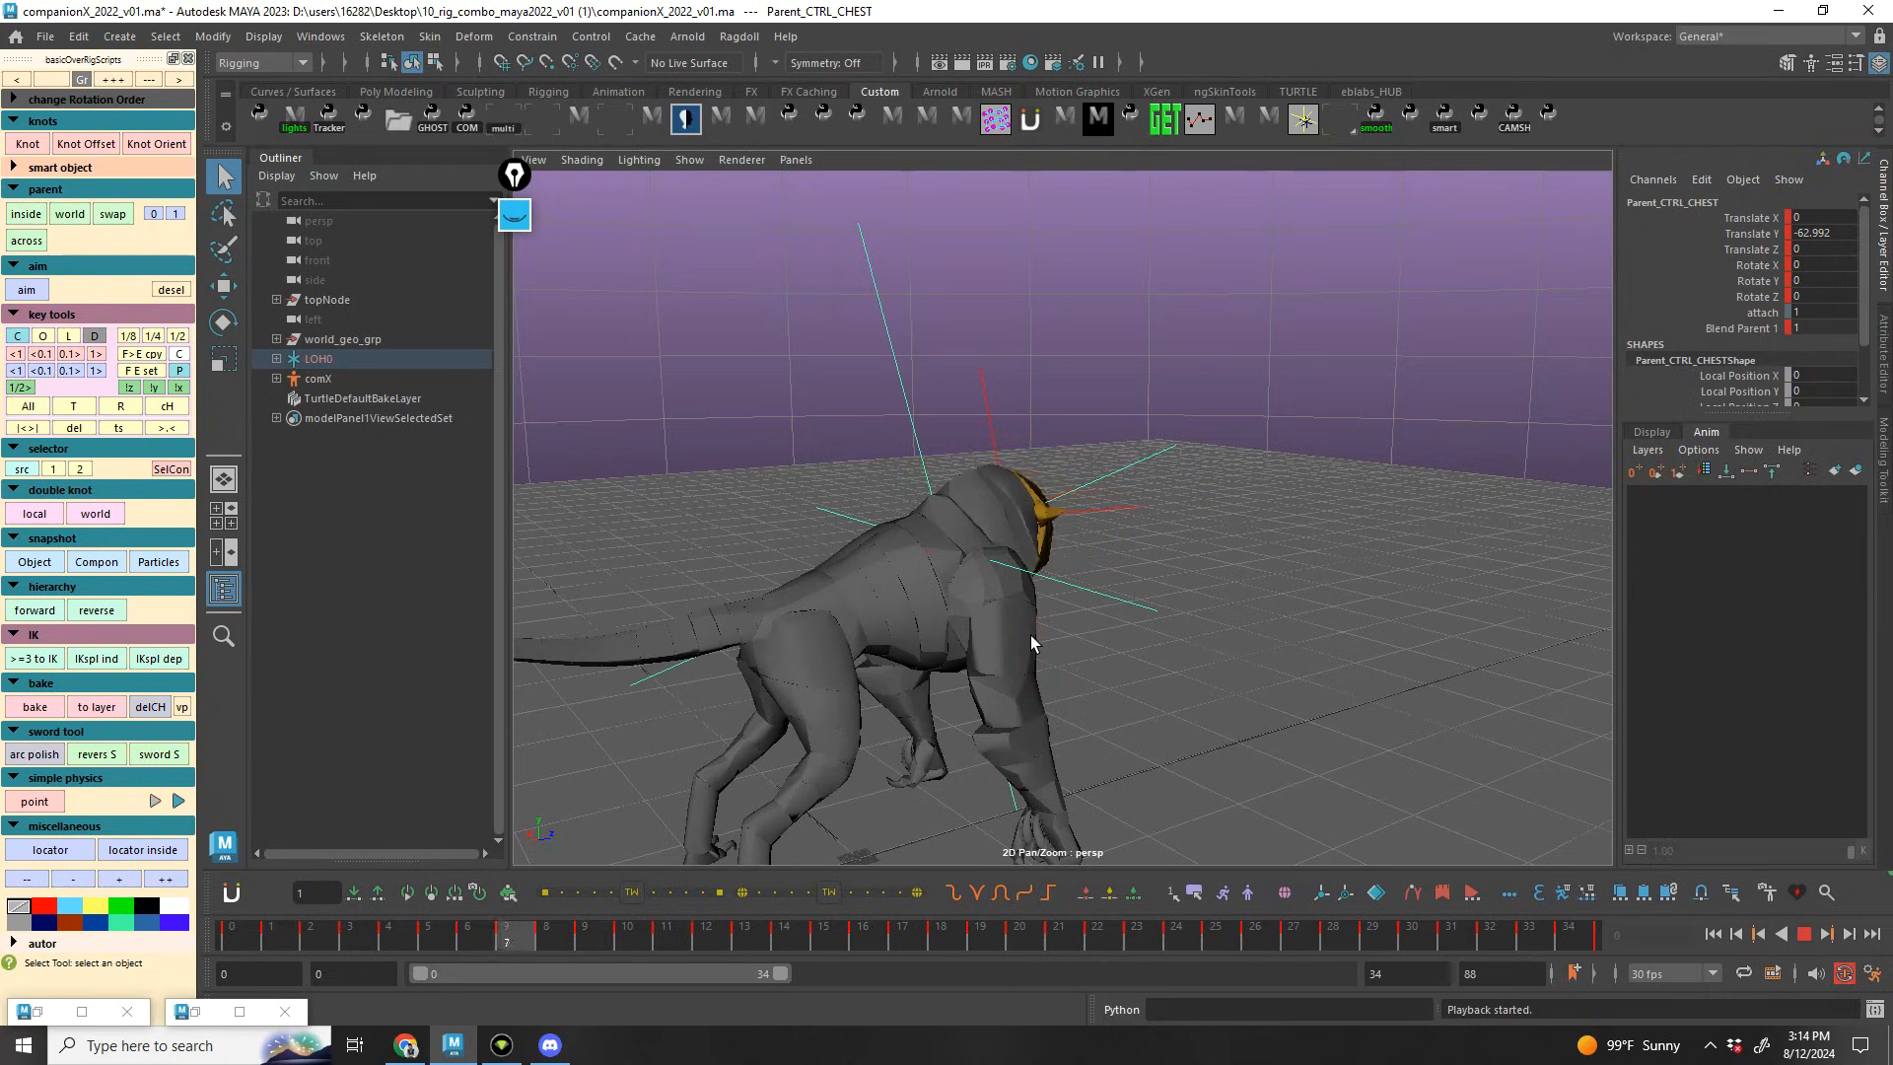
left_click_drag(1187, 580, 990, 639, "alt")
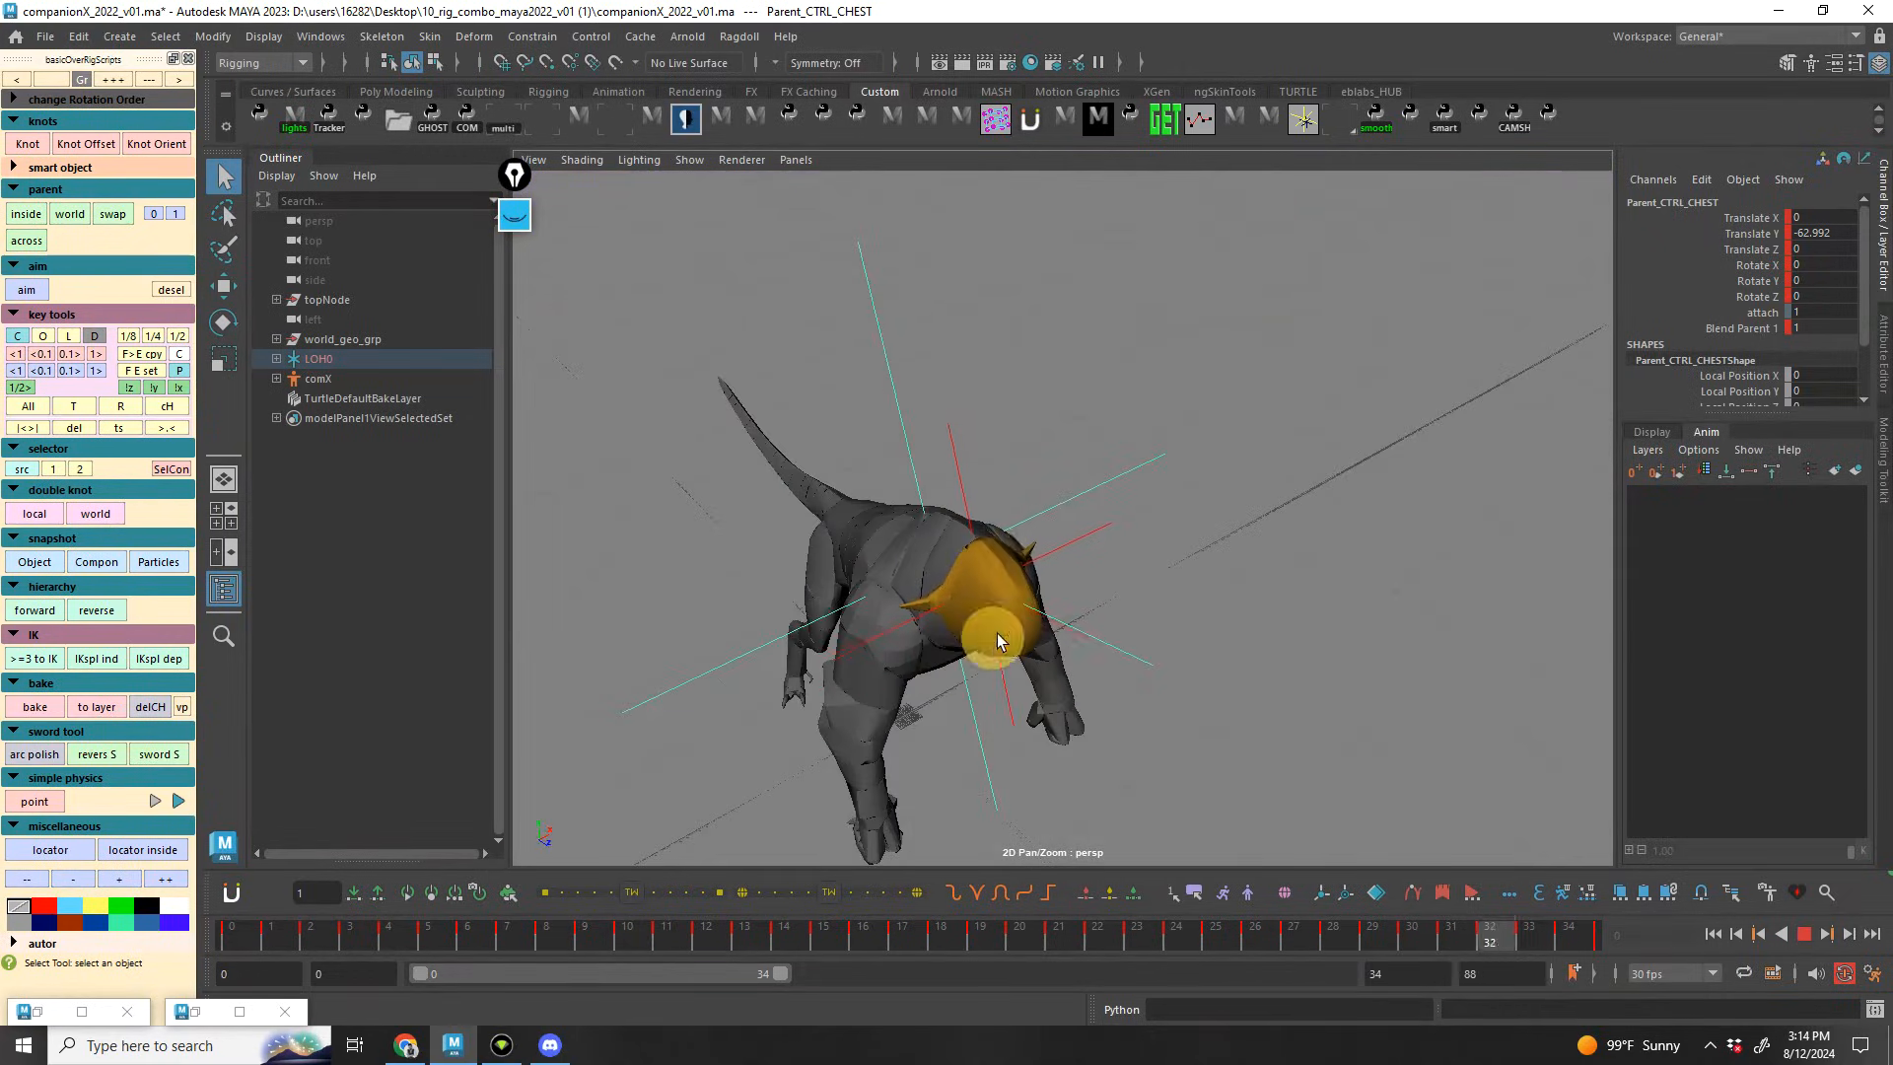
scroll(904, 424, "down", 3)
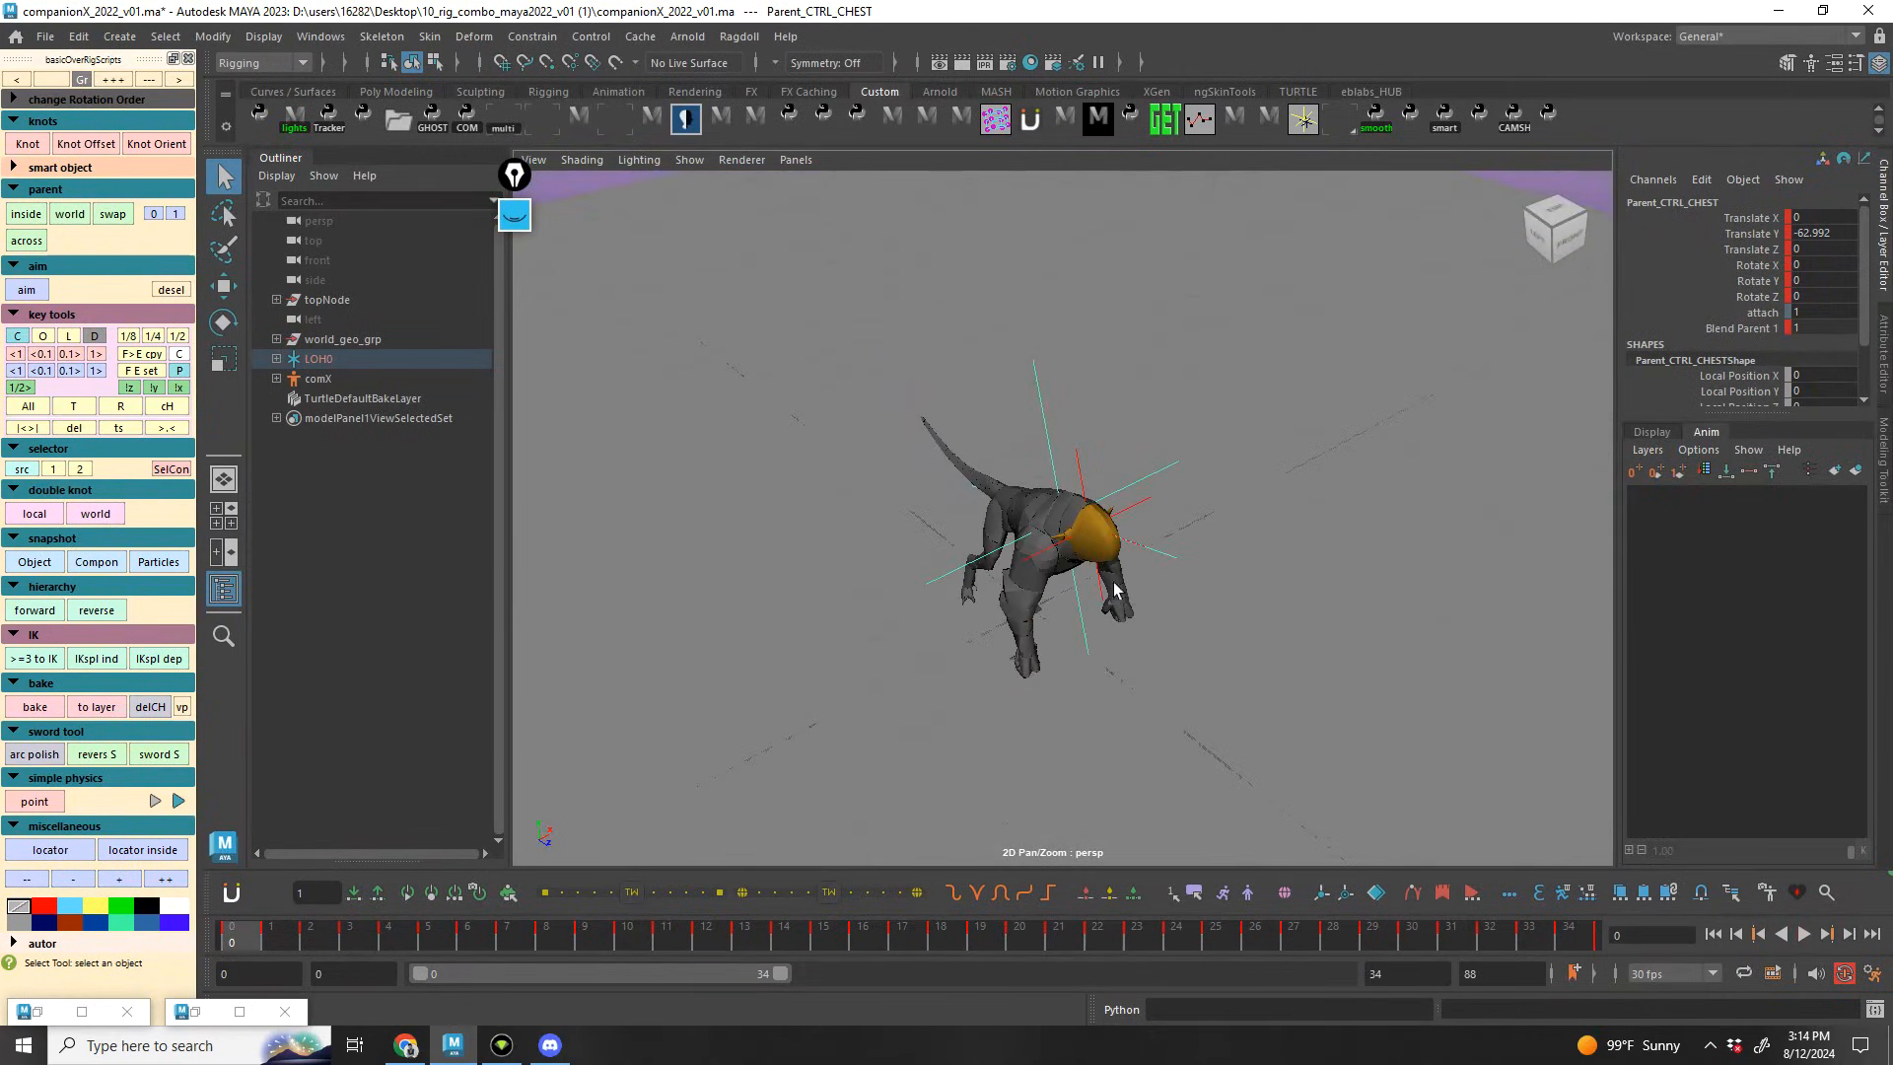
key("alt+g")
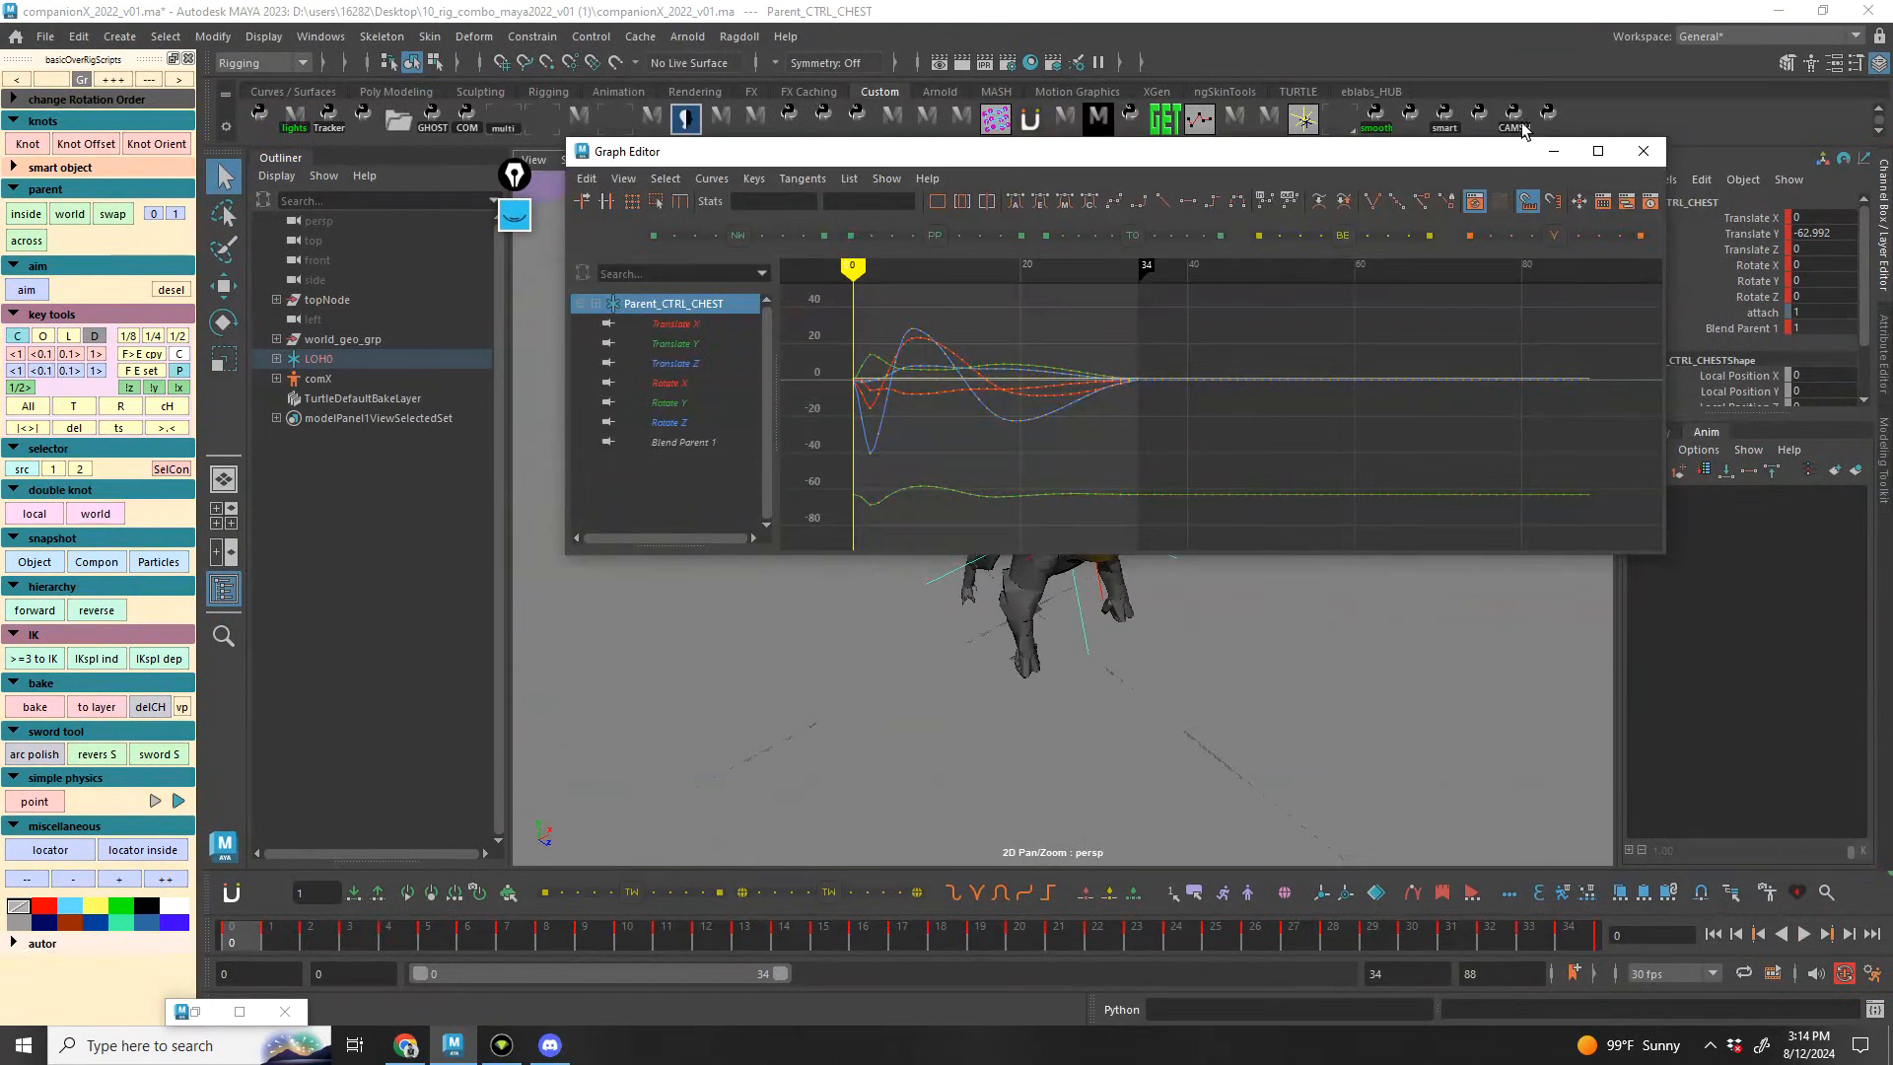
left_click(1552, 151)
left_click_drag(1078, 533, 1238, 475, "alt")
key("alt+v")
key("alt+v")
key("alt+v")
left_click_drag(1244, 564, 1193, 406, "alt")
key("alt+v")
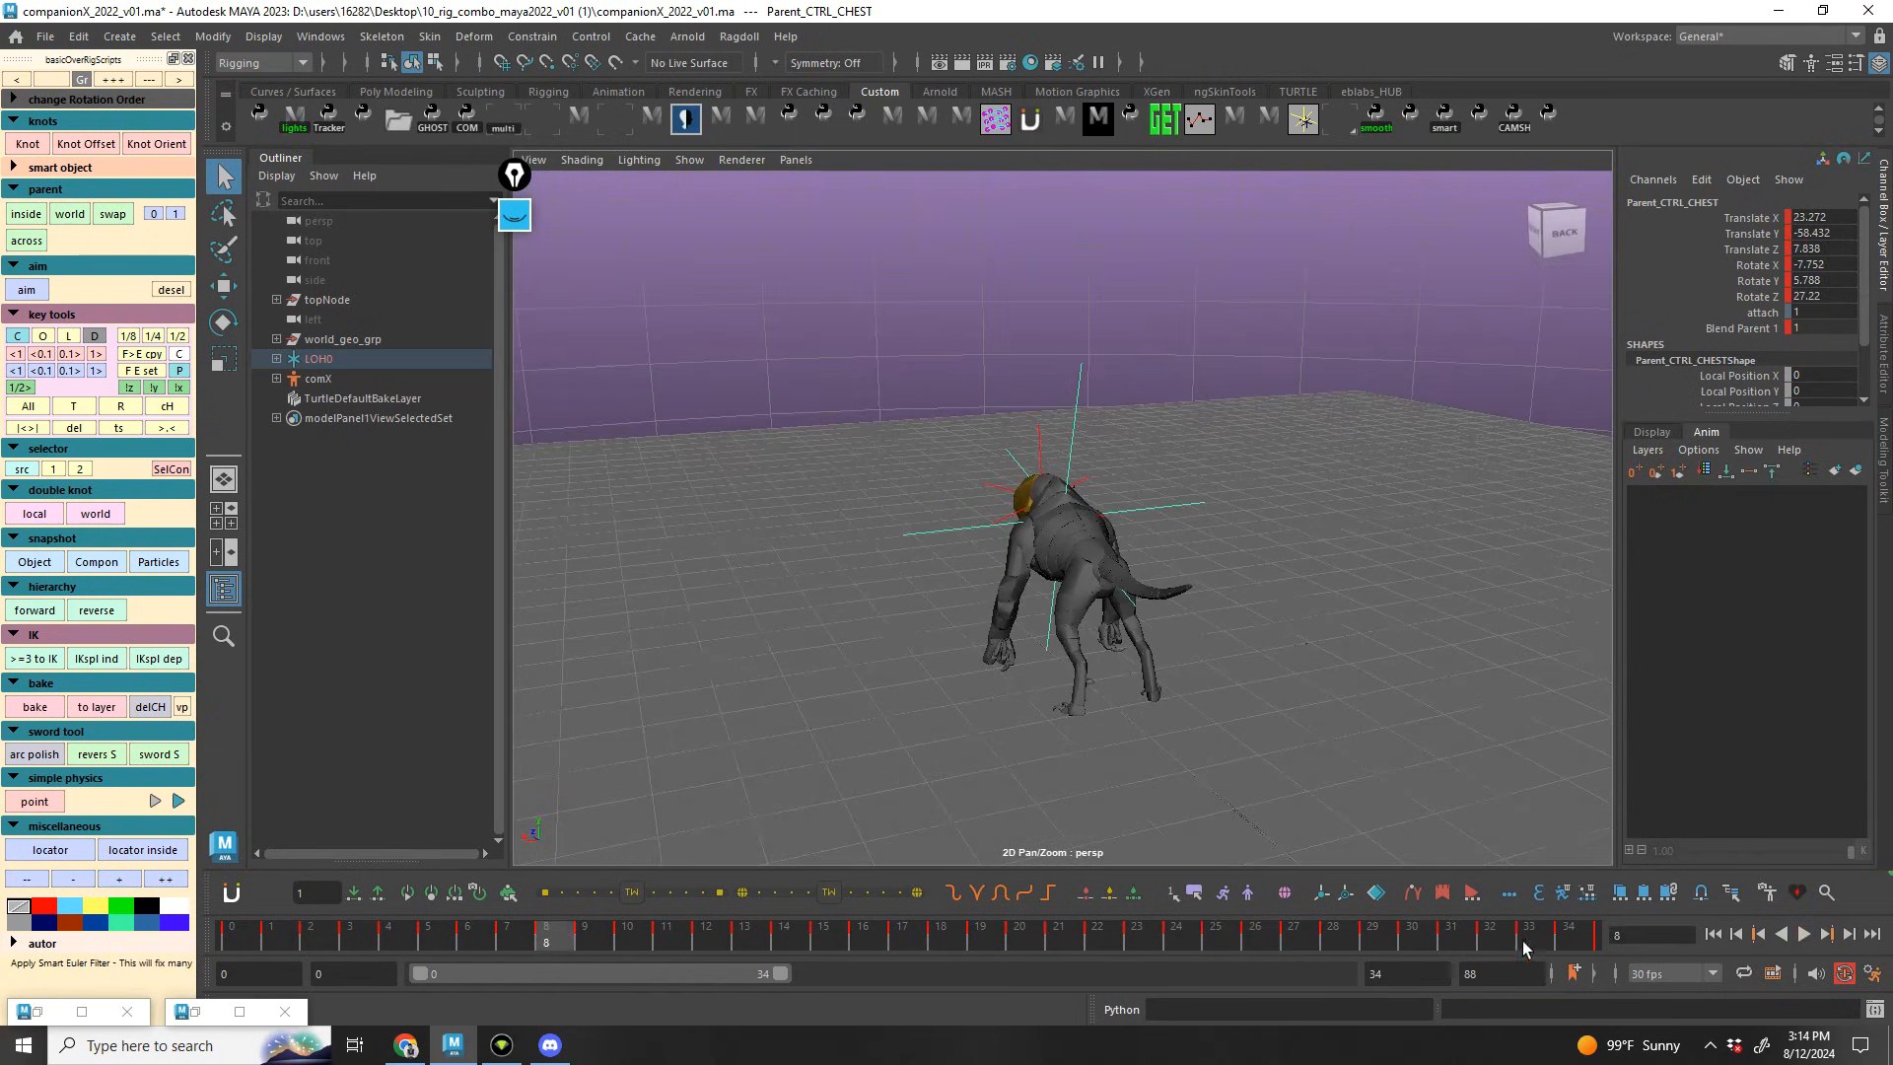
Extend the playback range to frame 88 and play back the whole motion from several angles
left_click_drag(772, 974, 1341, 974)
left_click_drag(1542, 931, 283, 903, "shift")
key("alt+v")
left_click_drag(1163, 667, 1130, 548, "alt")
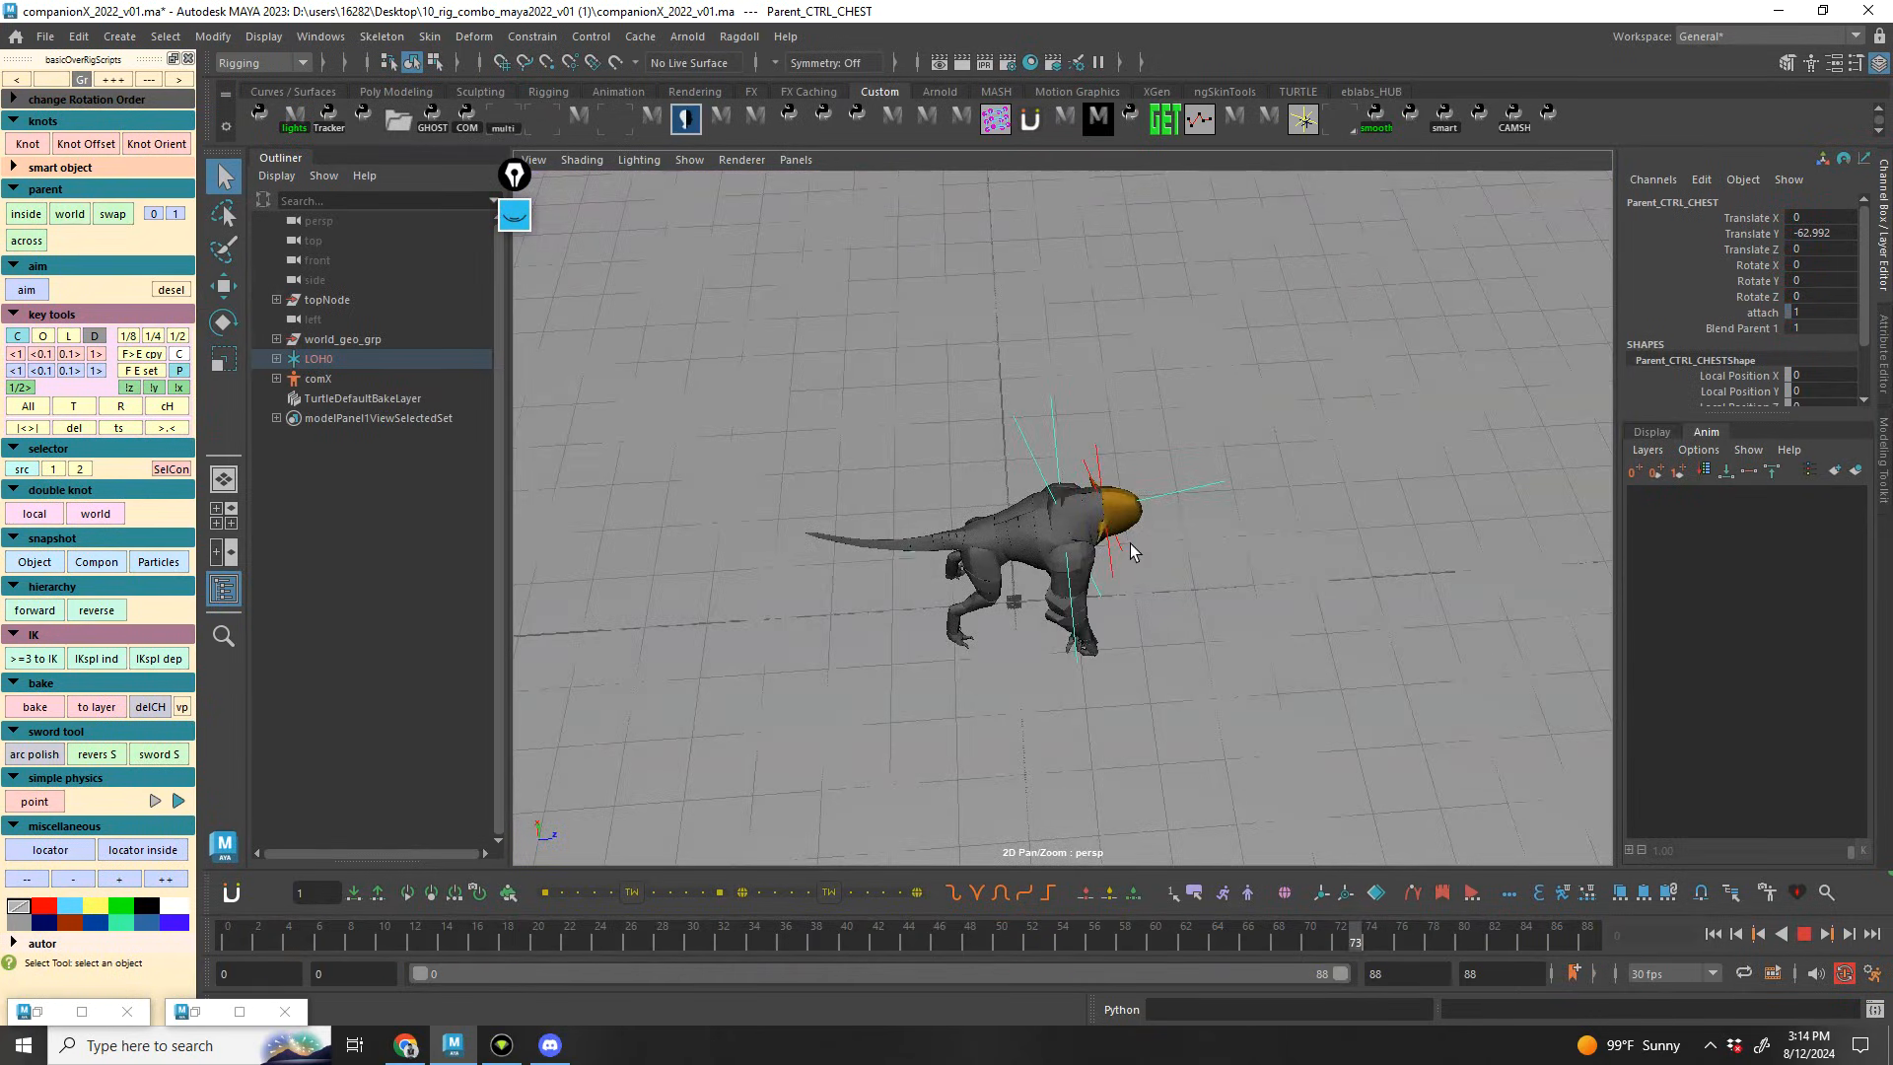
key("alt+v")
left_click_drag(1065, 936, 840, 885)
key("alt+v")
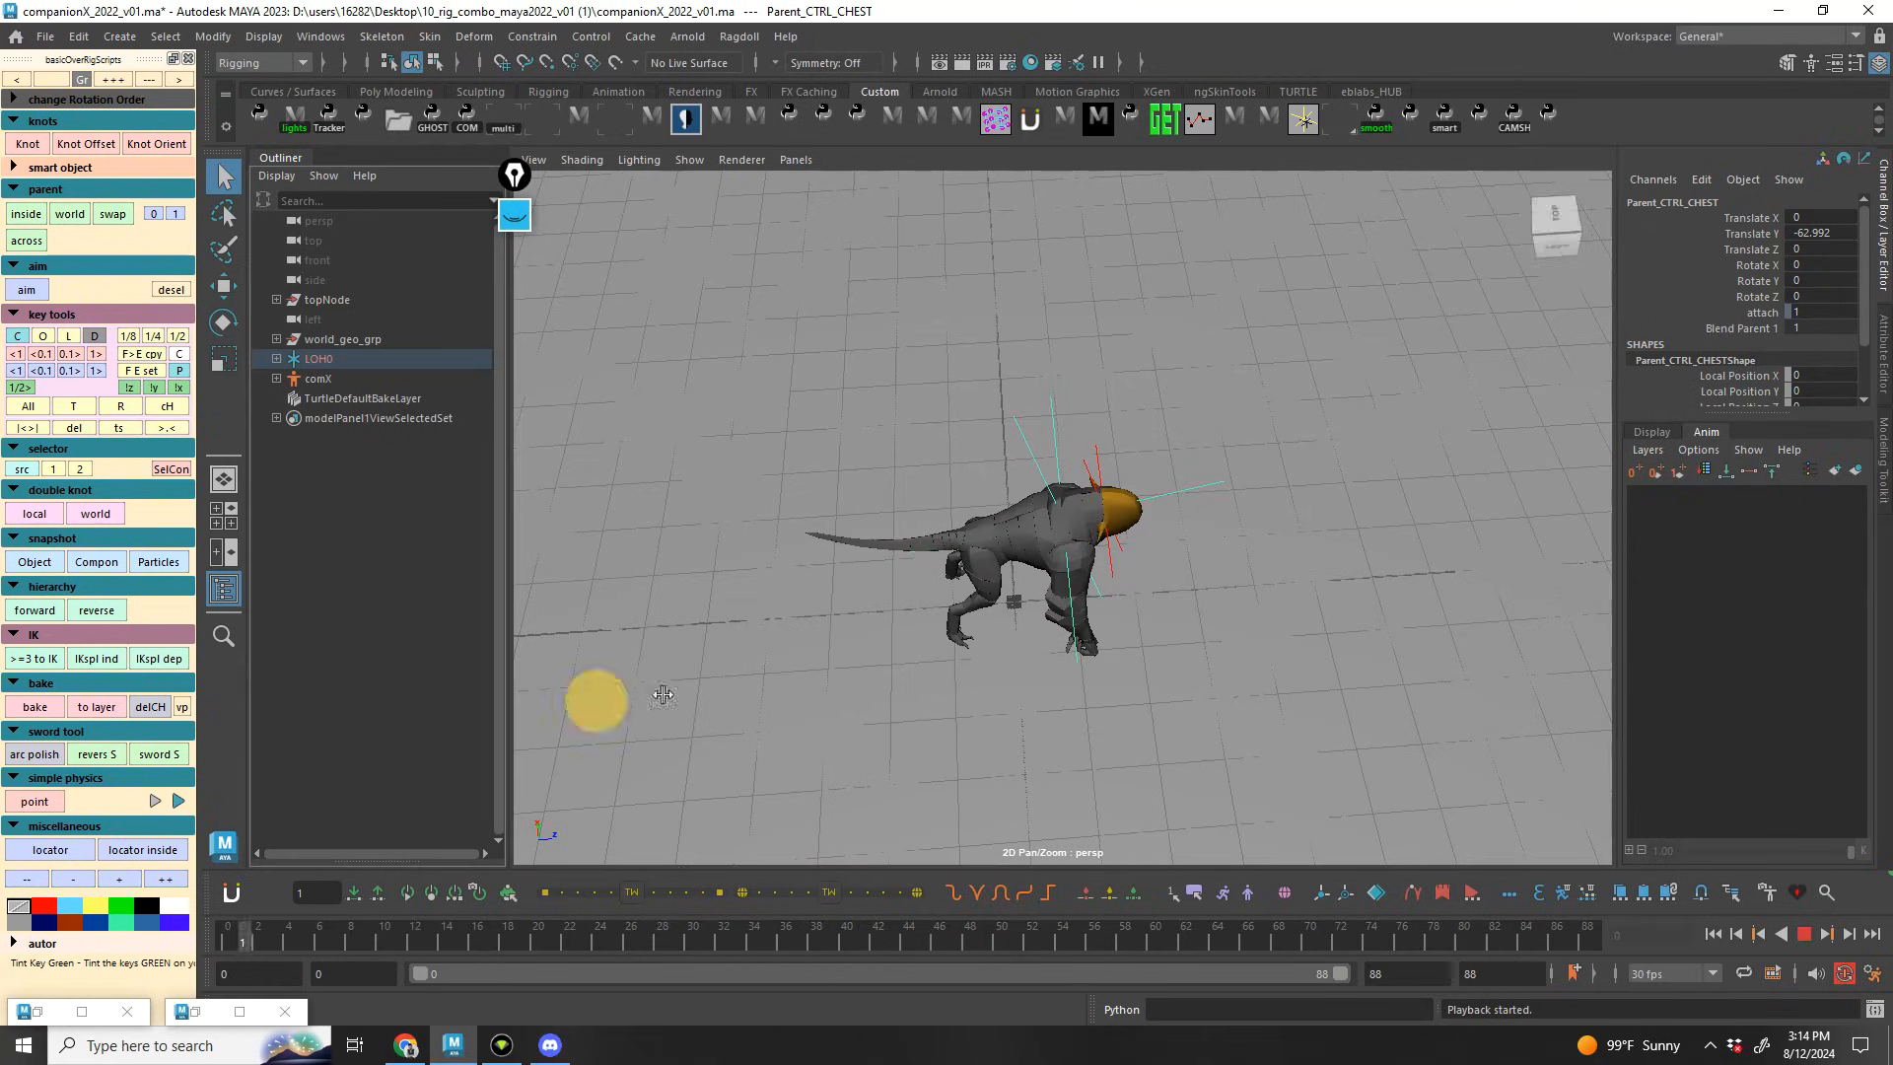
left_click_drag(1213, 710, 1034, 805, "alt")
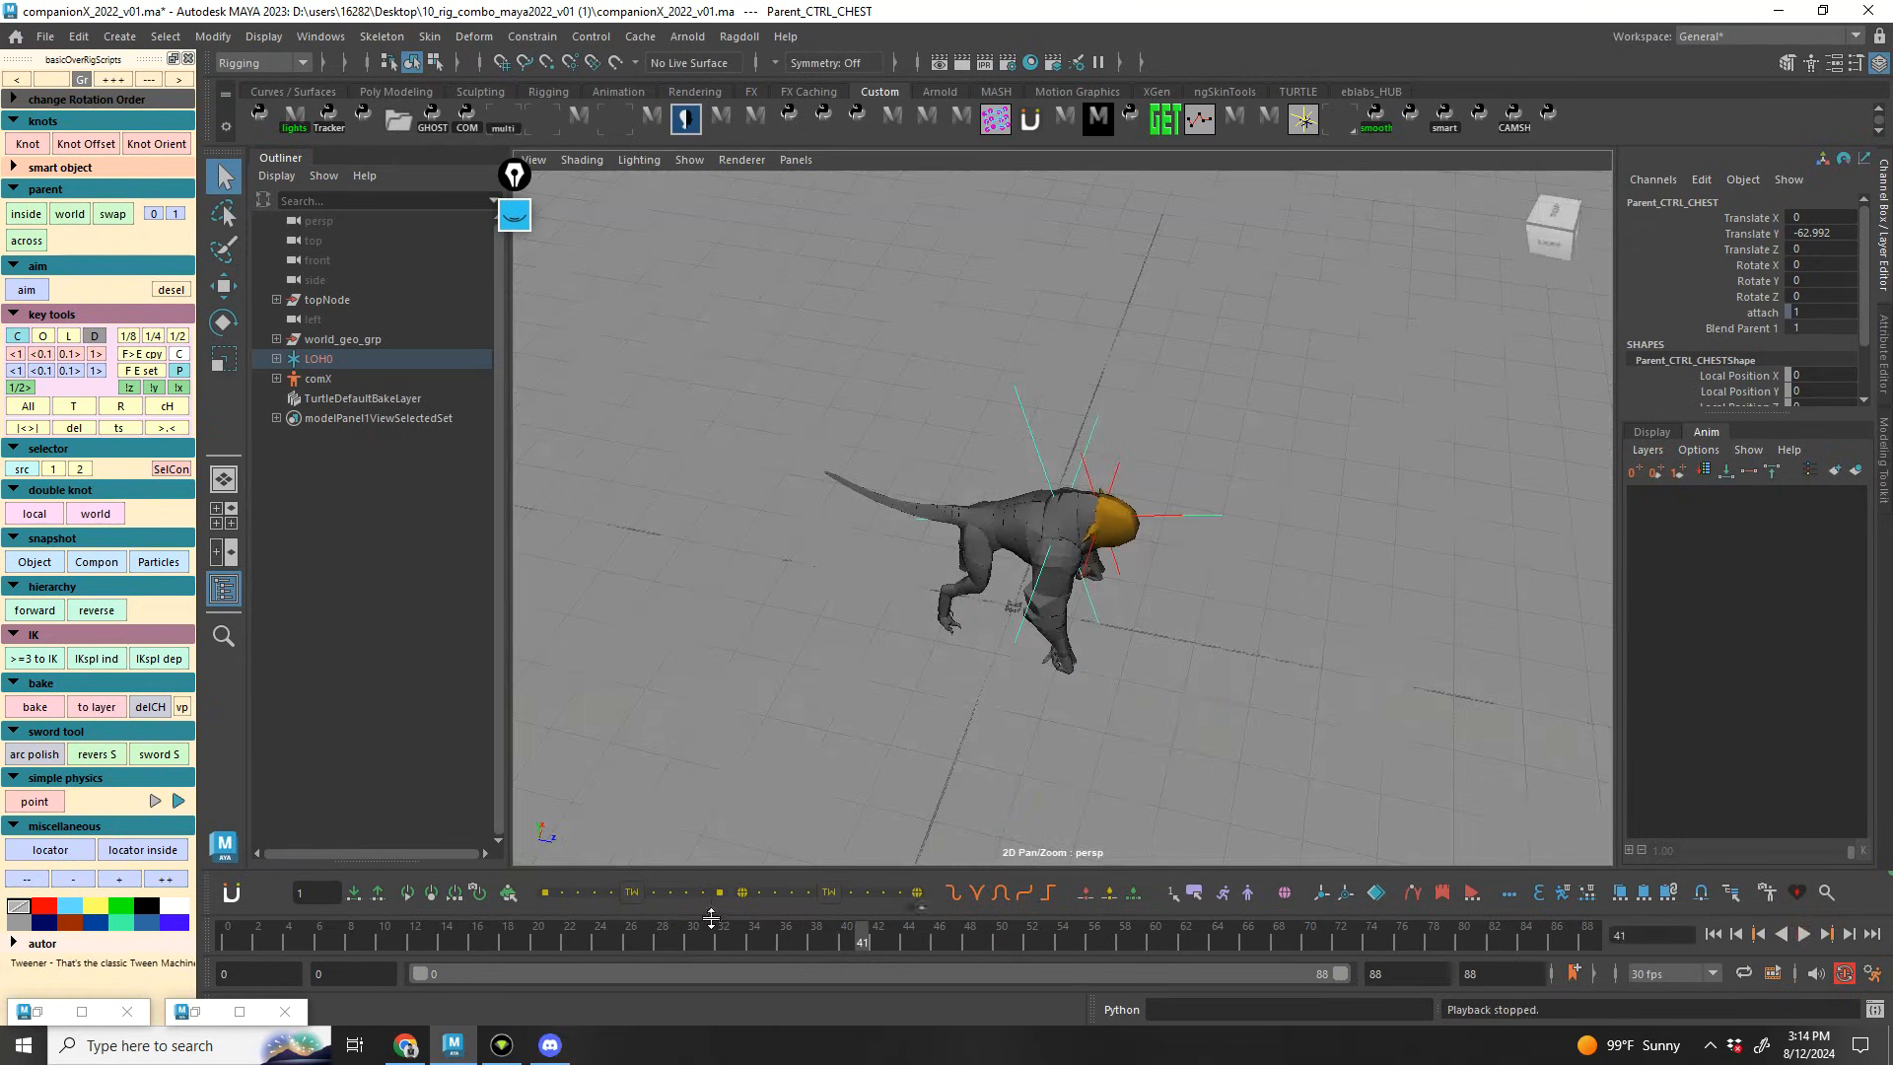
left_click_drag(1163, 690, 1436, 529, "alt")
key("alt+v")
key("alt+v")
key("alt+v")
key("e")
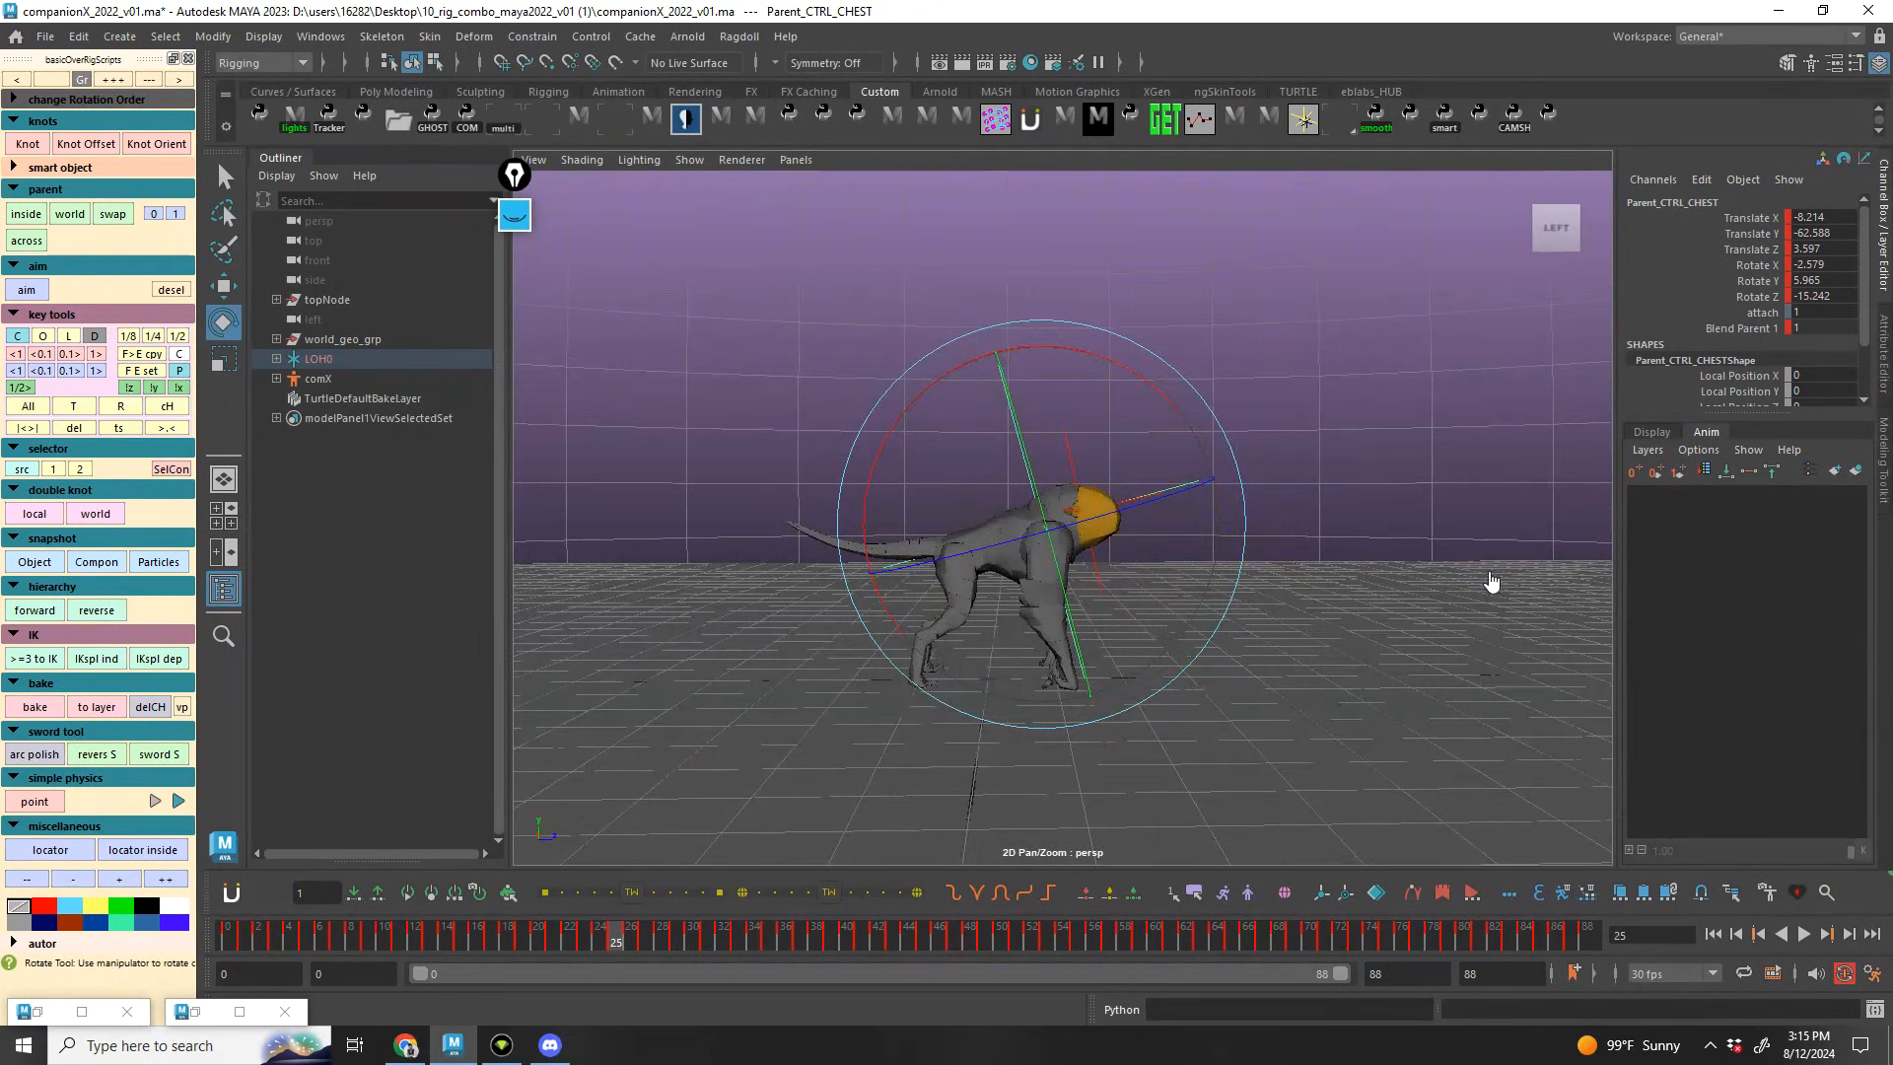
left_click(1424, 622)
mouse_move(1119, 508)
left_mouse_down()
mouse_move(1085, 508)
mouse_move(1106, 476)
left_mouse_up()
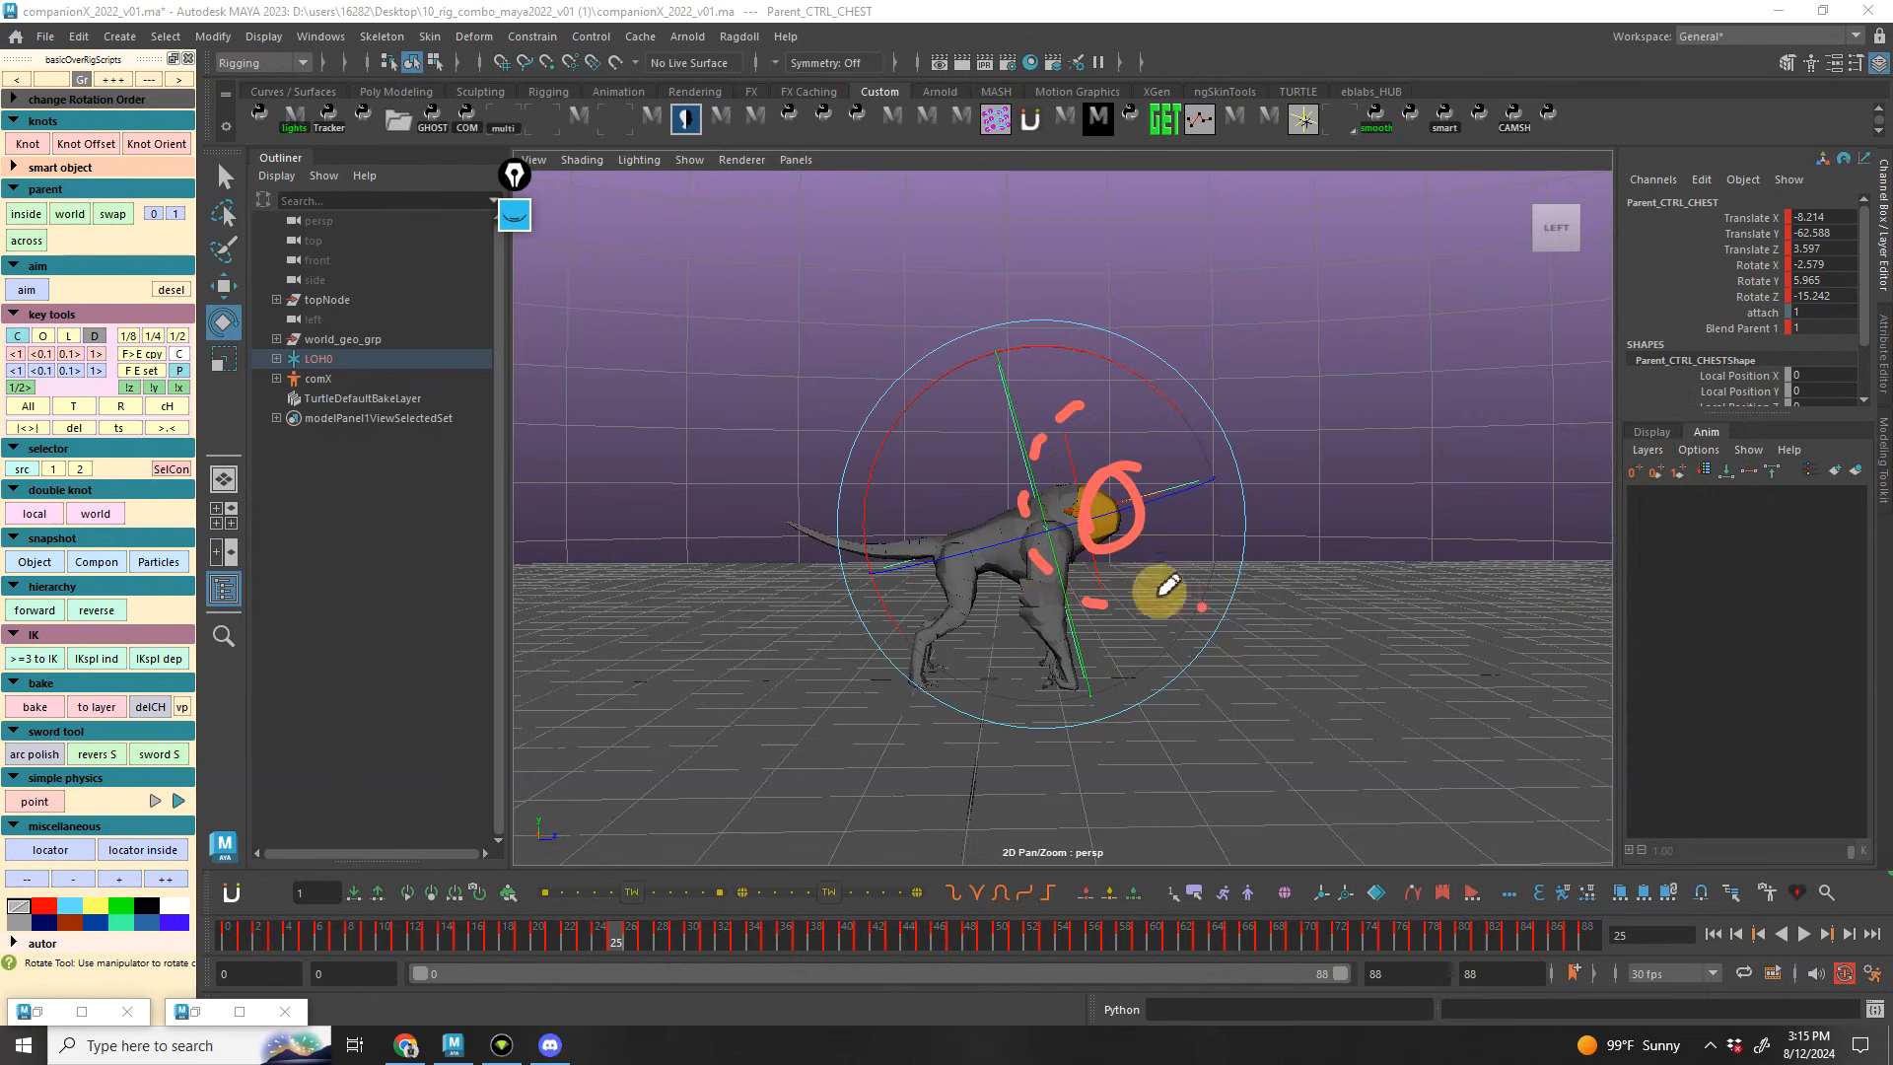
mouse_move(1250, 537)
left_mouse_down()
mouse_move(1255, 453)
mouse_move(1226, 364)
mouse_move(1133, 373)
left_mouse_up()
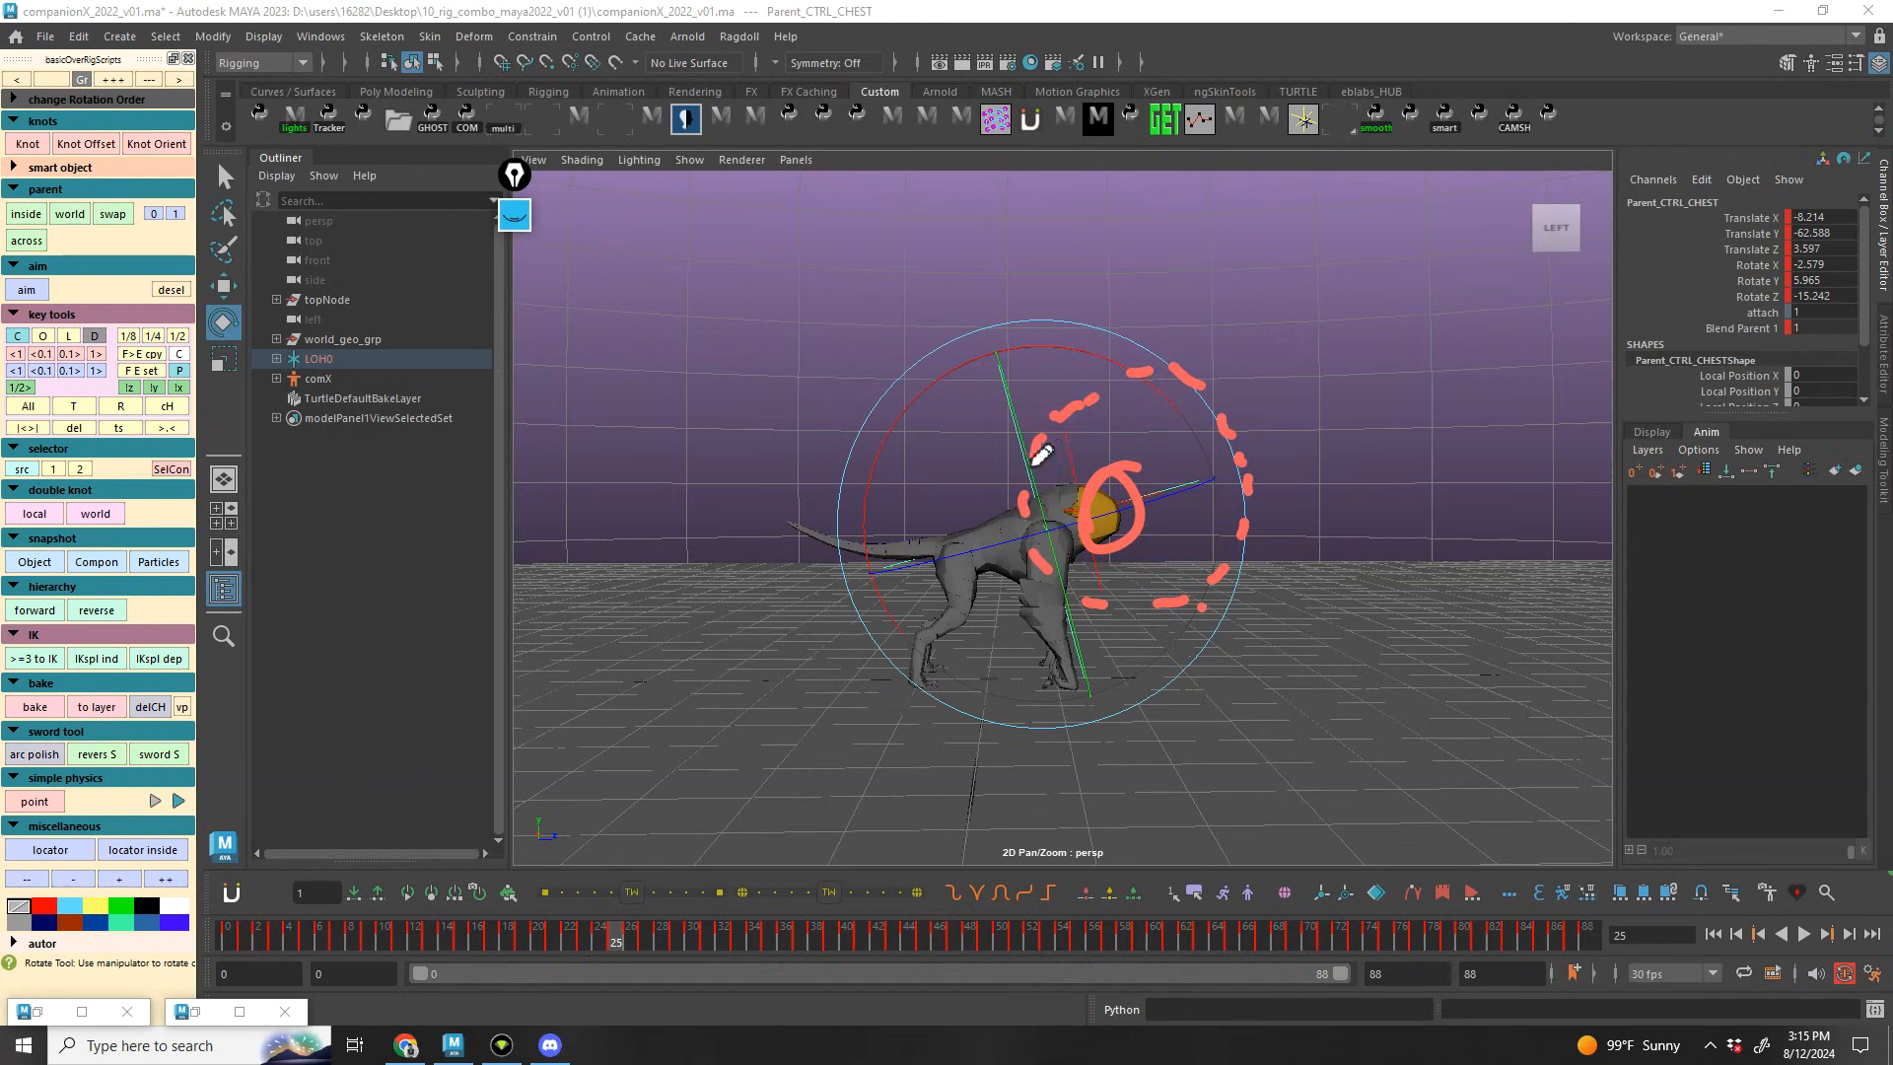
key("ctrl+shift+7")
mouse_move(1041, 582)
left_mouse_down()
mouse_move(1148, 621)
mouse_move(1240, 490)
mouse_move(1119, 369)
mouse_move(1082, 457)
left_mouse_up()
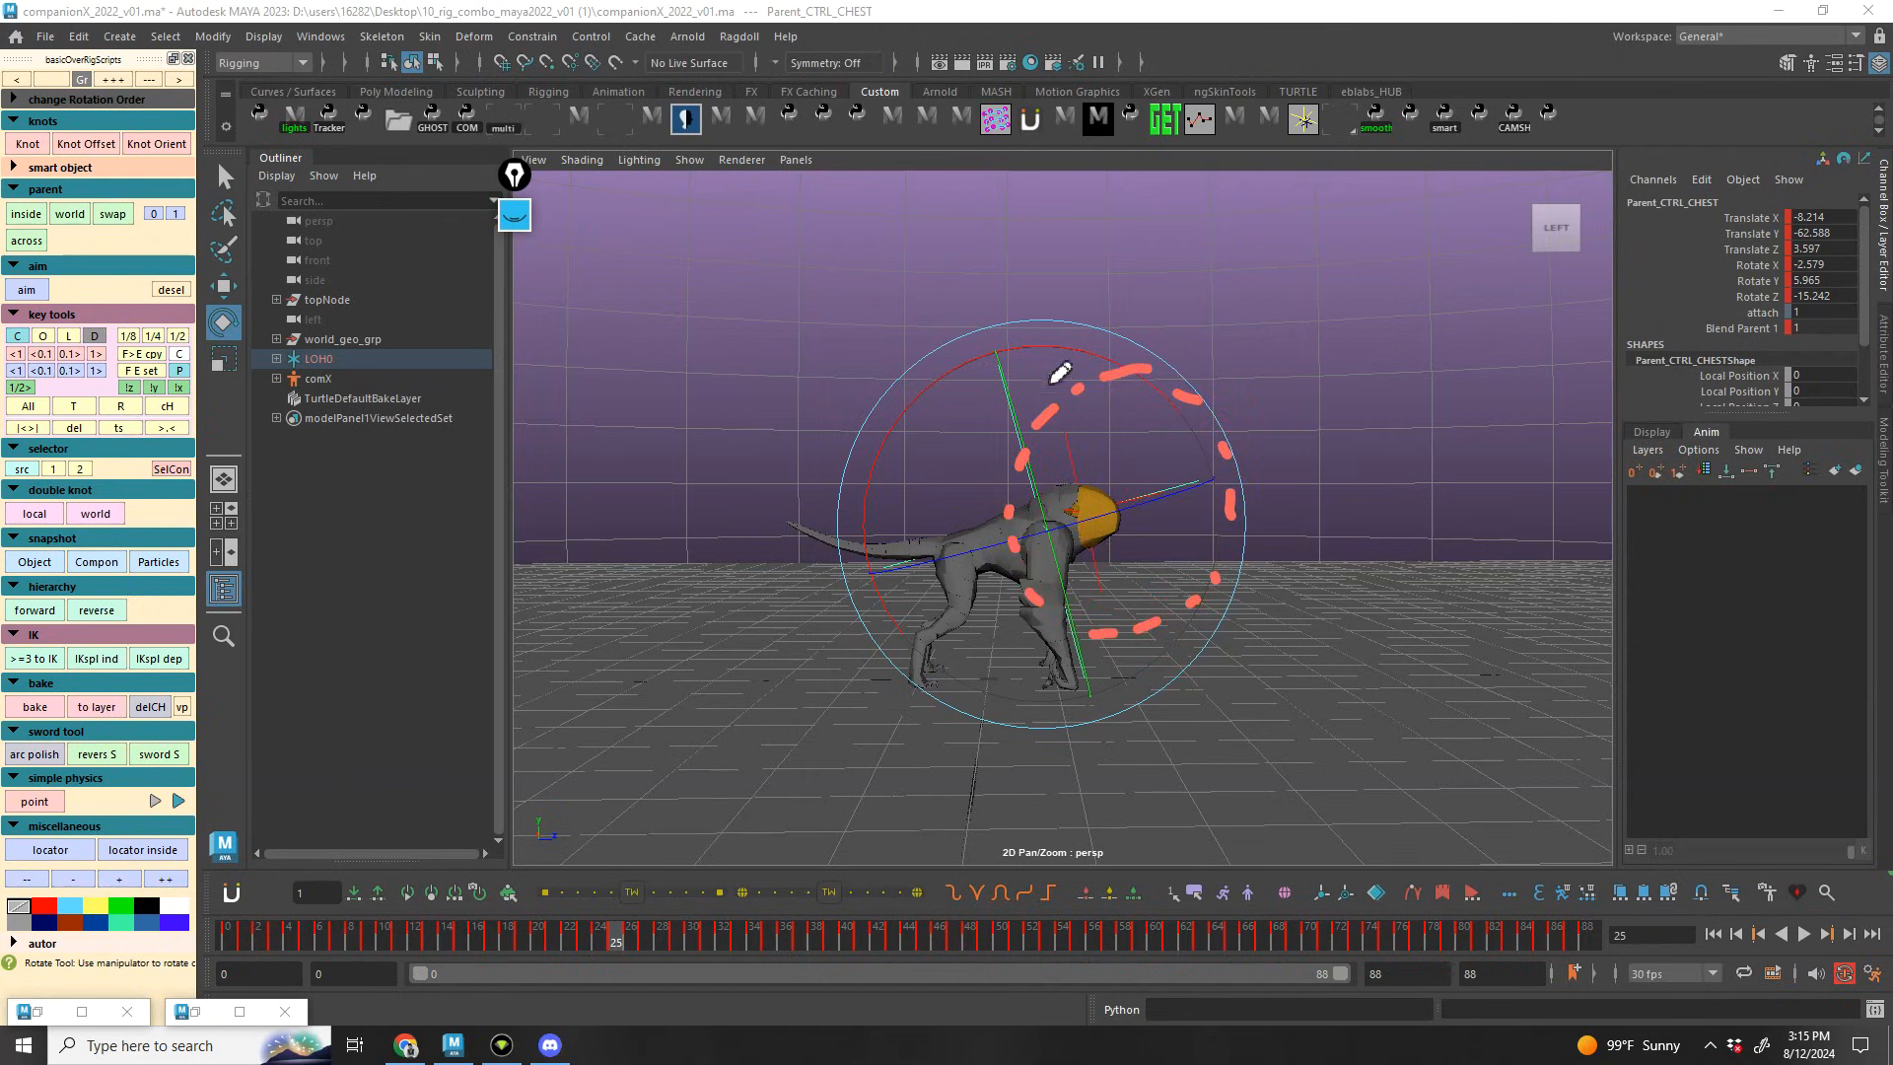
left_click_drag(988, 341, 954, 394)
mouse_move(1016, 646)
left_mouse_down()
mouse_move(1149, 689)
mouse_move(1280, 625)
mouse_move(1322, 435)
mouse_move(1224, 281)
mouse_move(959, 417)
left_mouse_up()
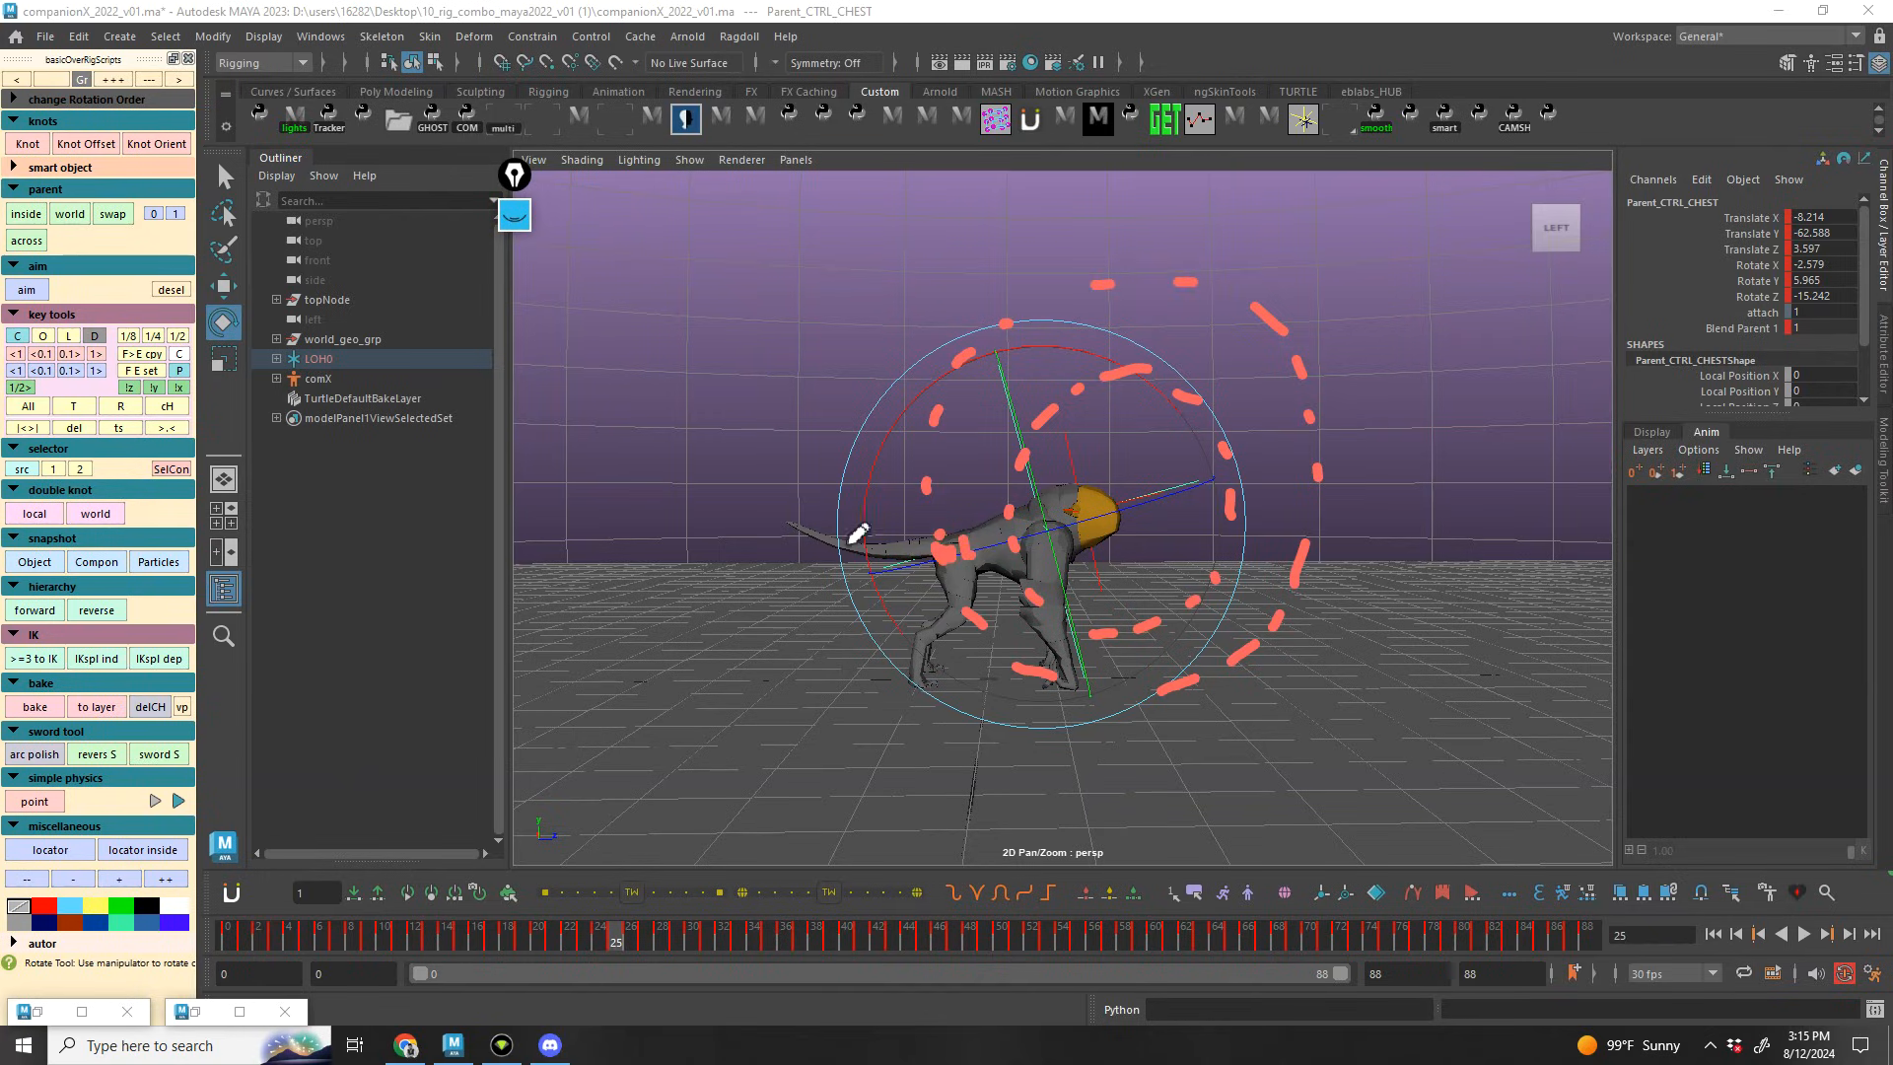
key("ctrl+shift+8")
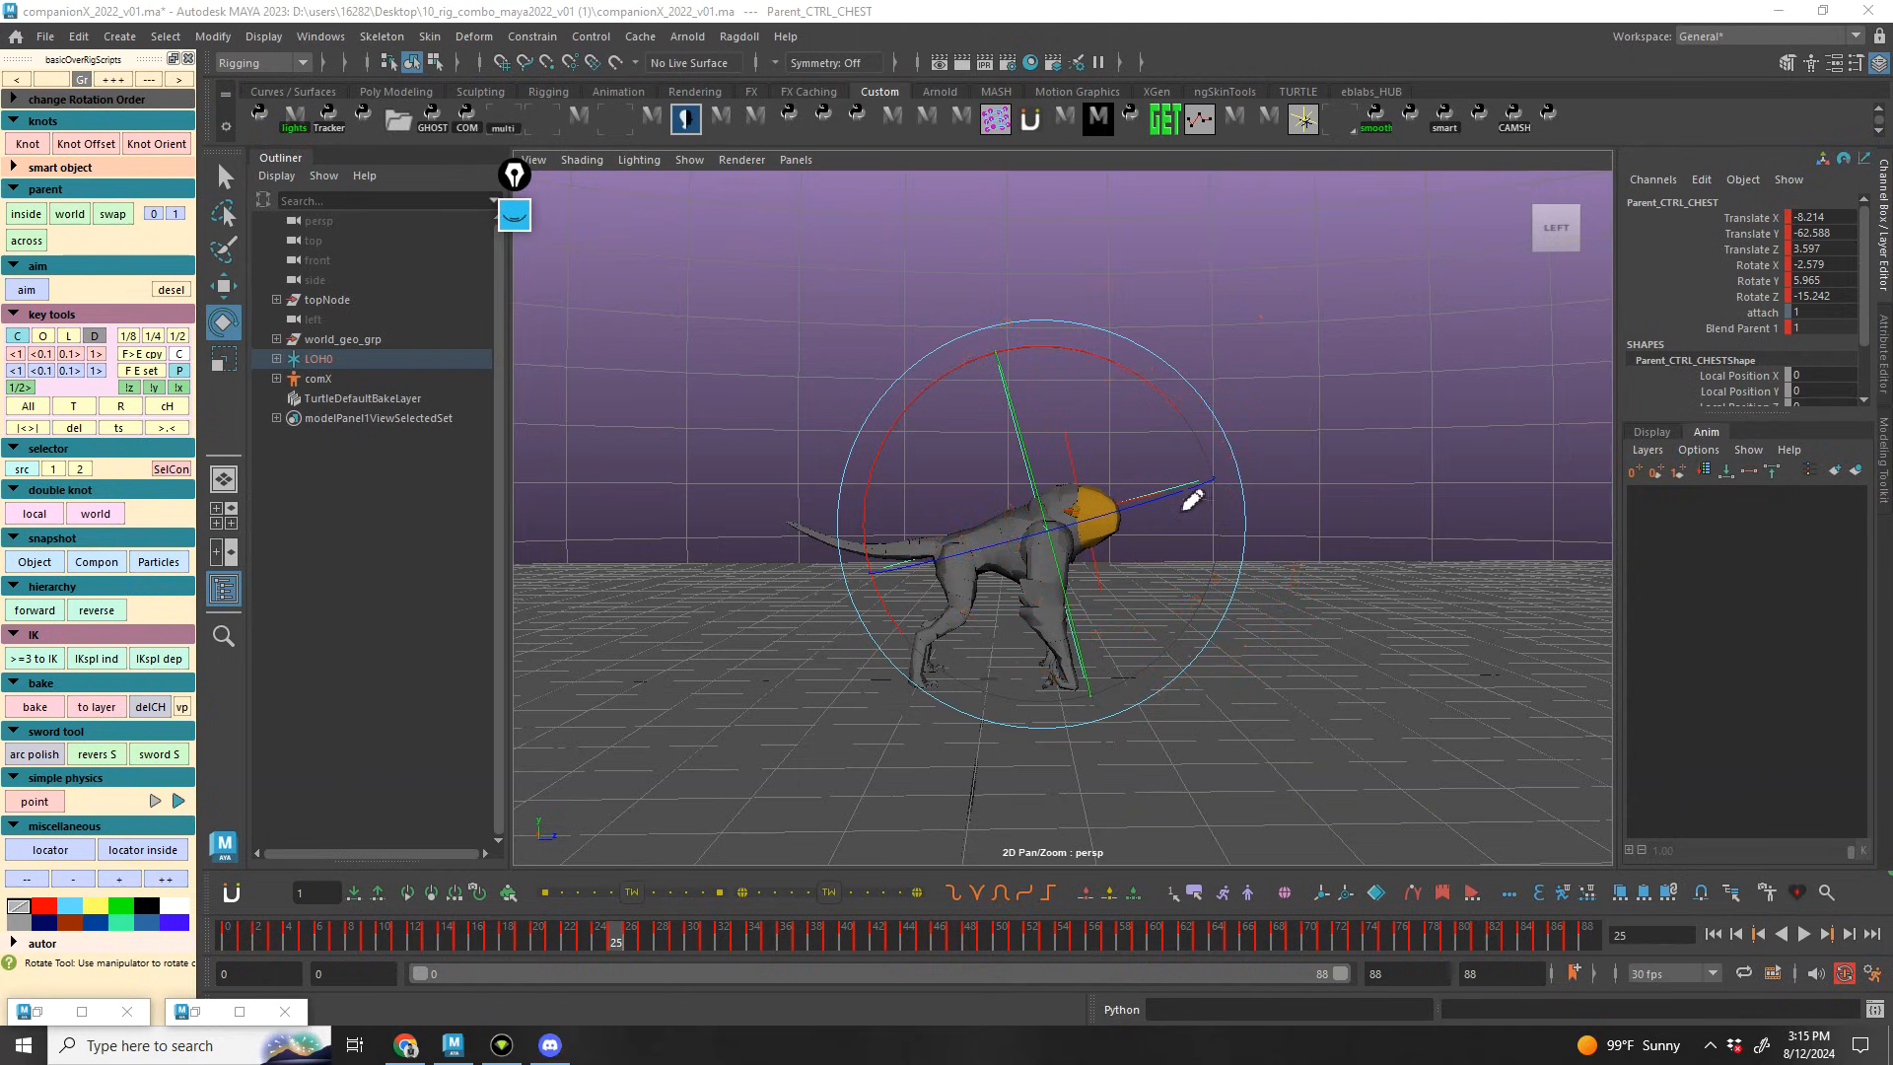
Replay the motion and examine Parent_CTRL_CHEST's animation curves across the full range in the Graph Editor
mouse_move(1213, 553)
left_mouse_down("alt")
mouse_move(1340, 587)
mouse_move(1226, 529)
left_mouse_up("alt")
key("alt+v")
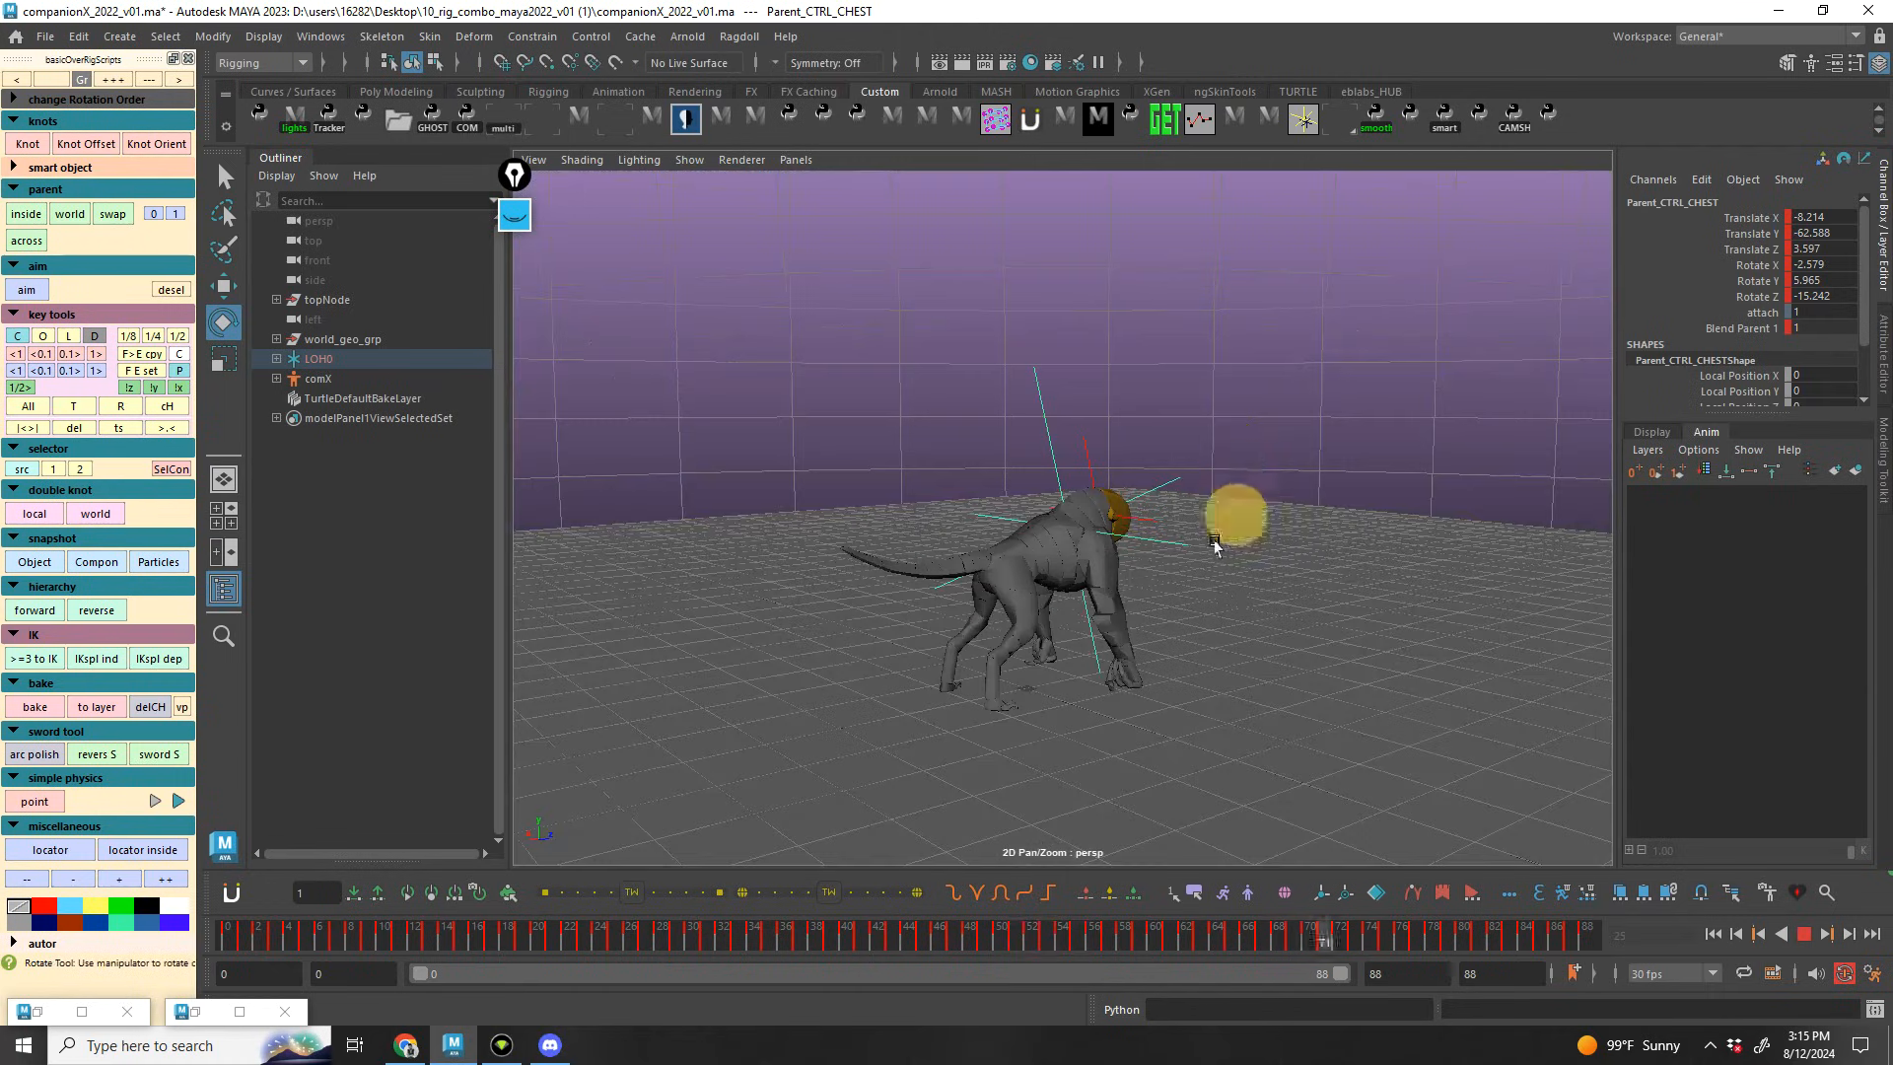
key("q")
left_click(1017, 317)
left_click(1037, 387)
key("g")
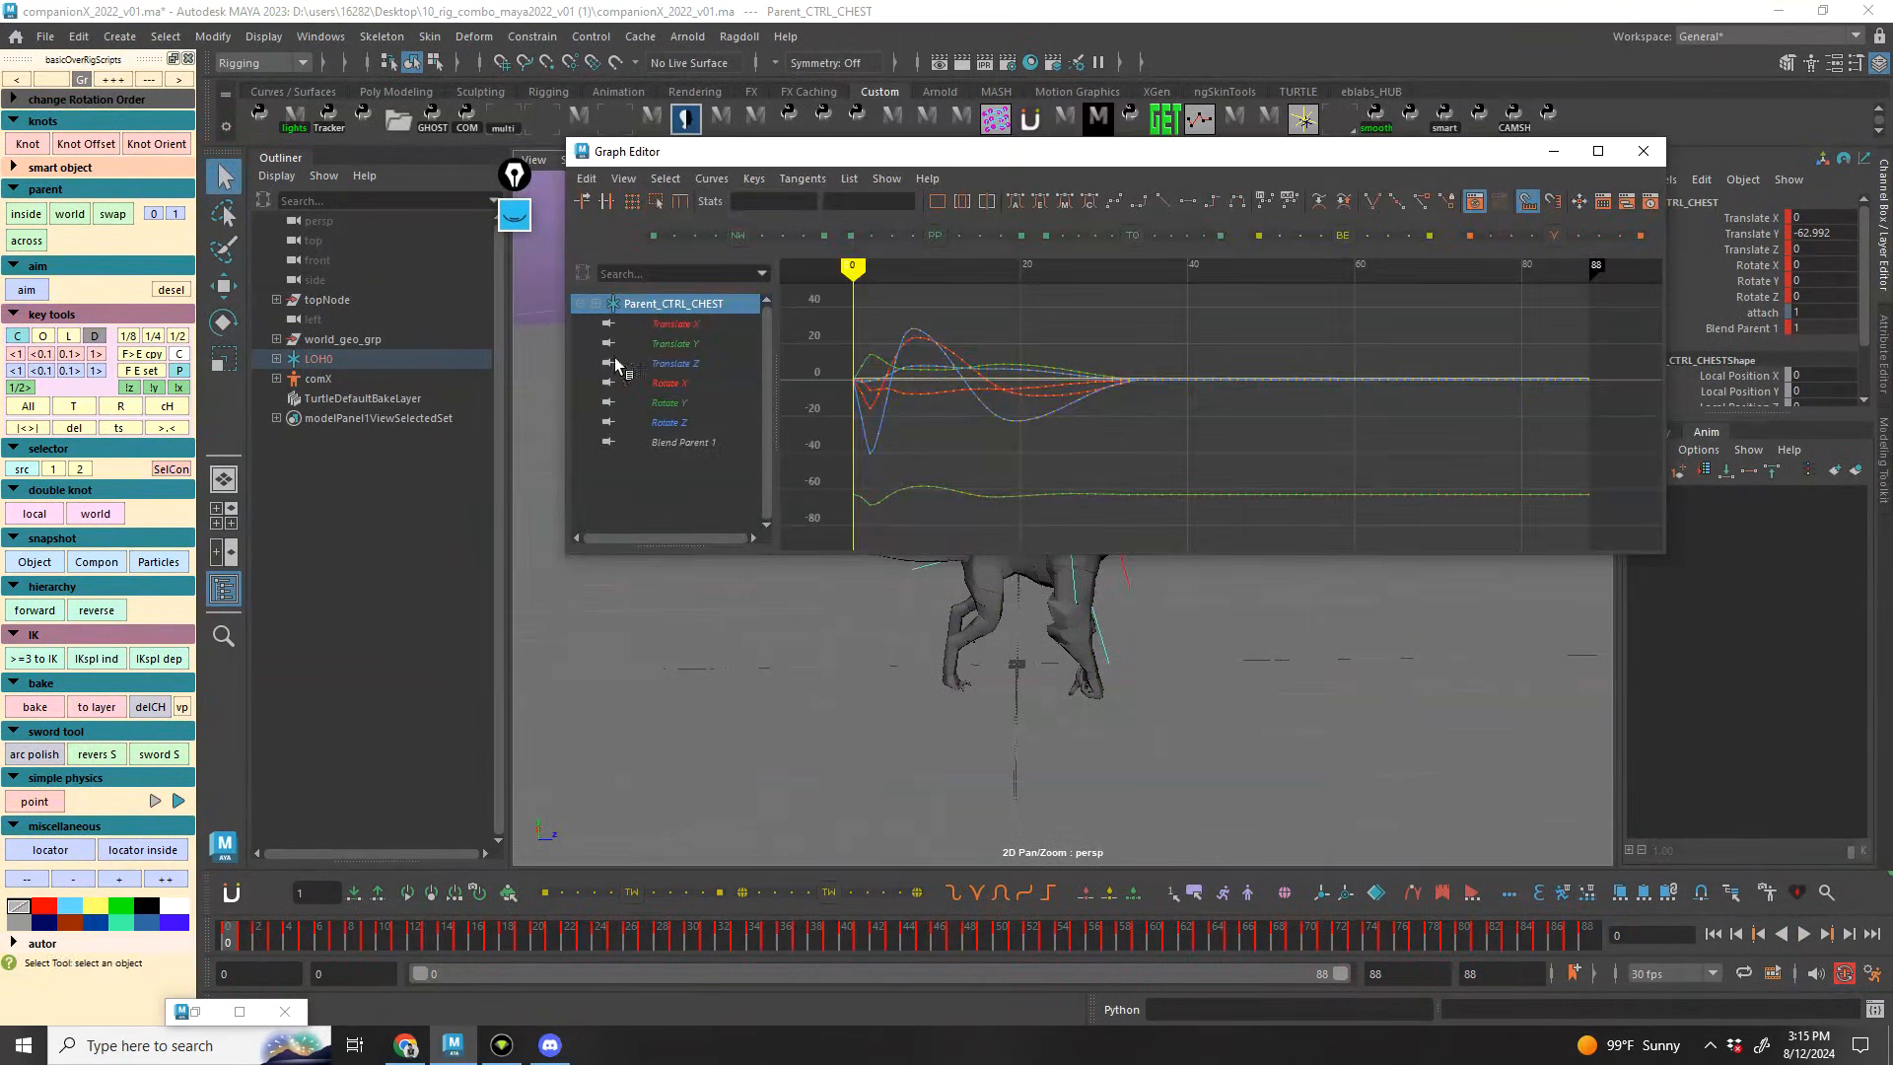
right_click_drag(1225, 385, 1010, 388, "alt")
right_click_drag(1142, 328, 1134, 350, "alt")
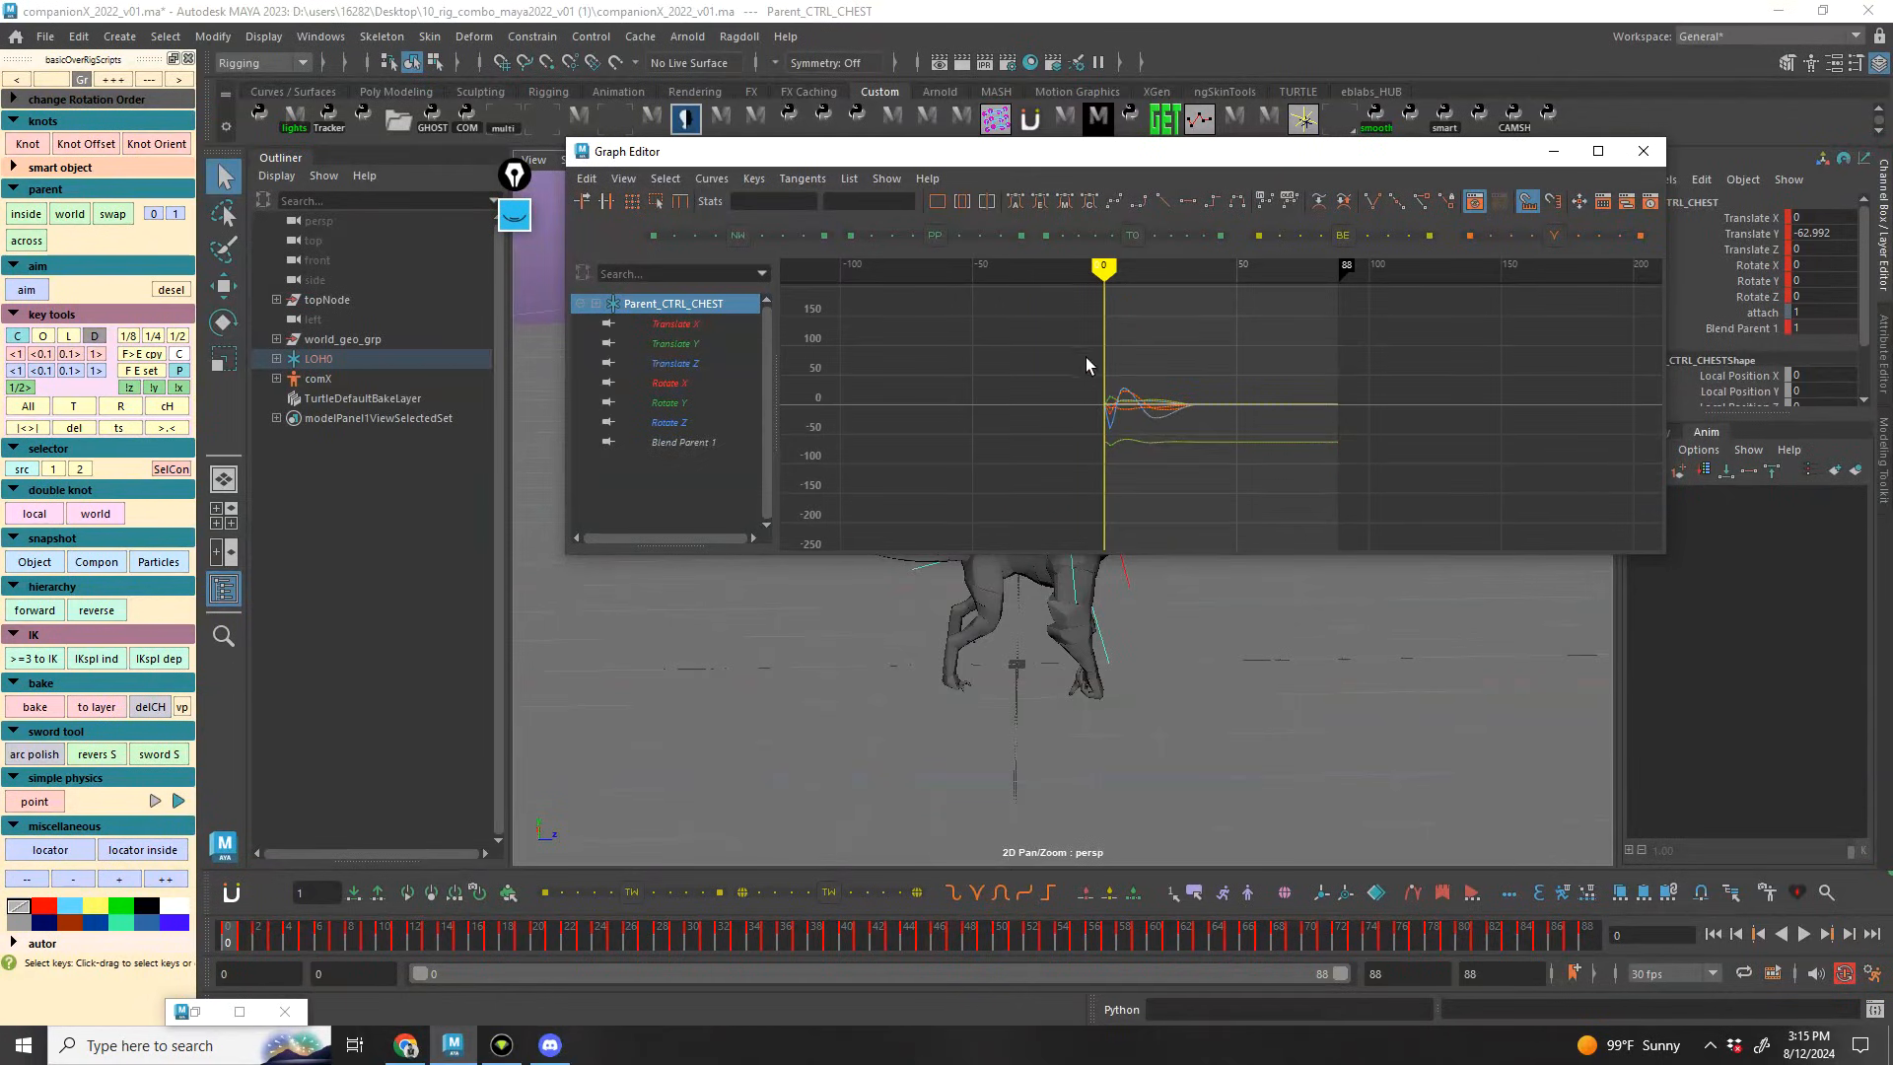
left_click_drag(1184, 161, 839, 125)
left_click_drag(565, 121, 920, 98)
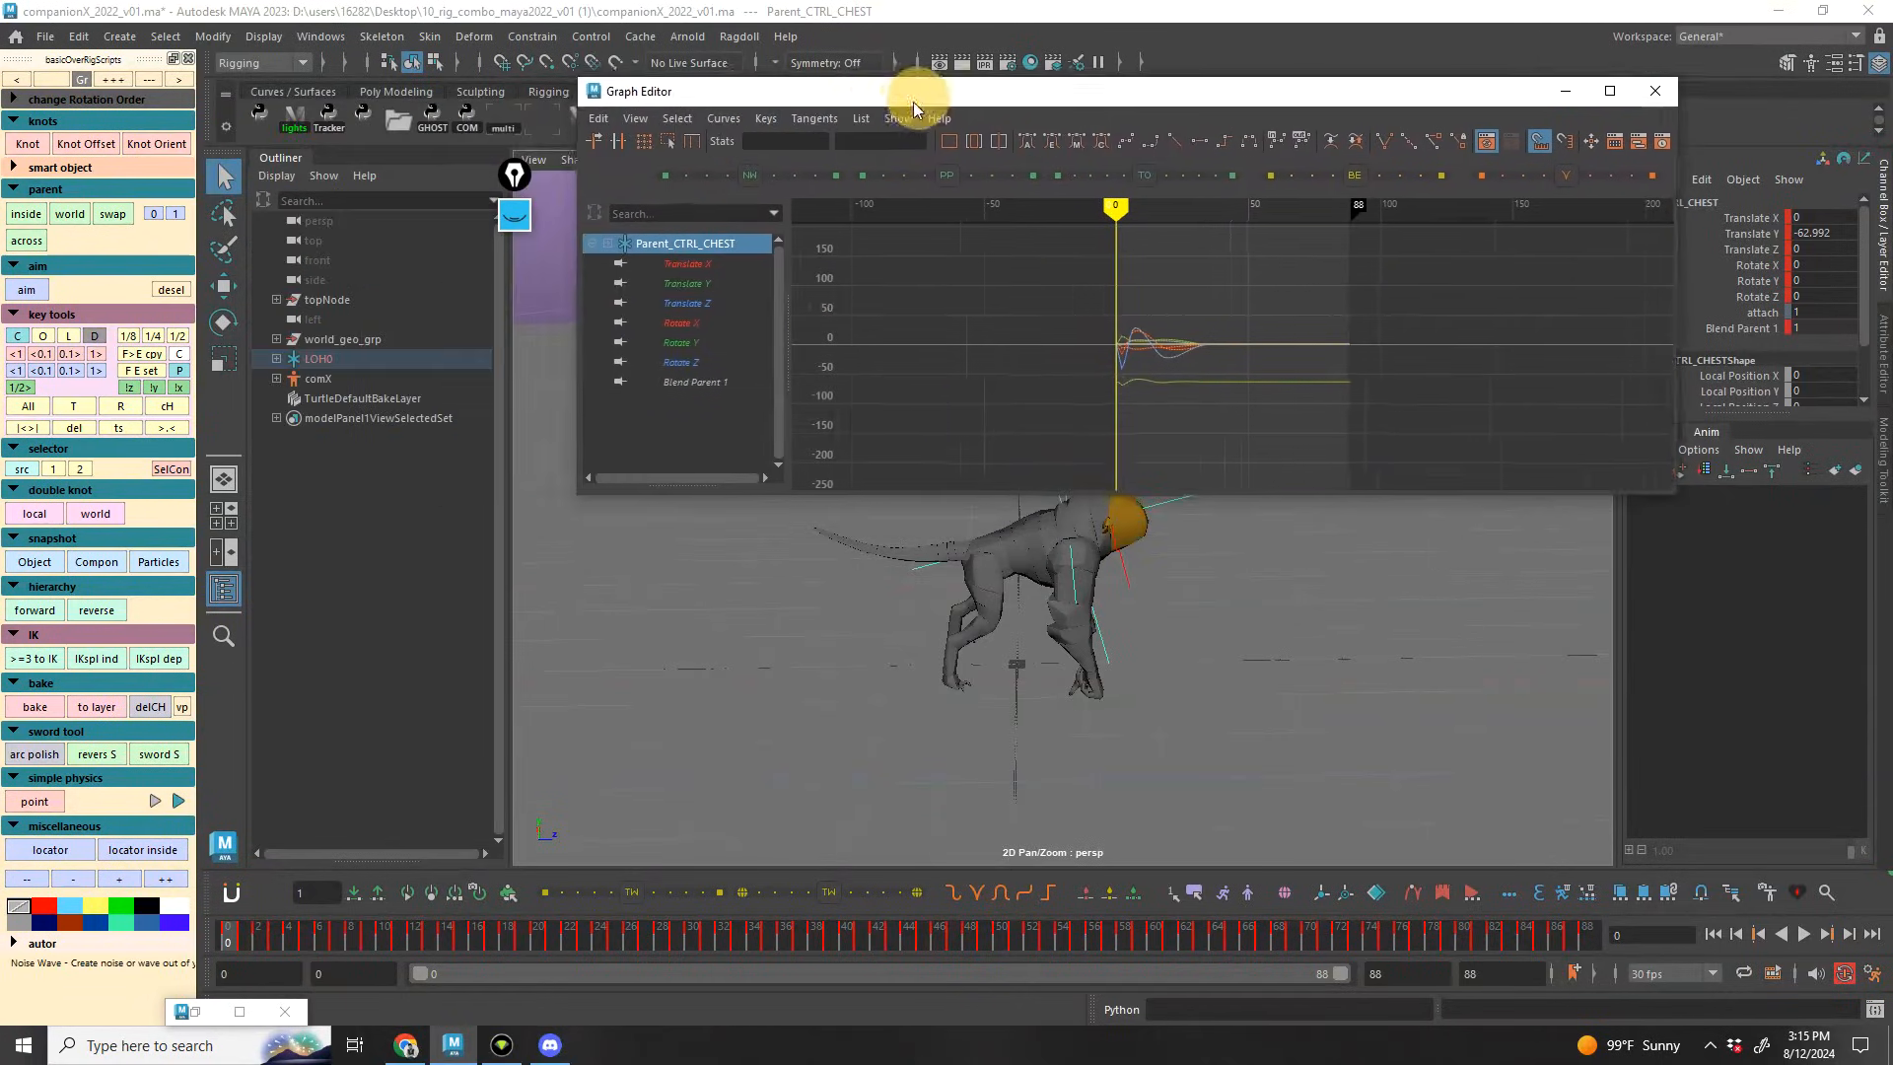
right_click_drag(1127, 357, 1097, 360, "alt")
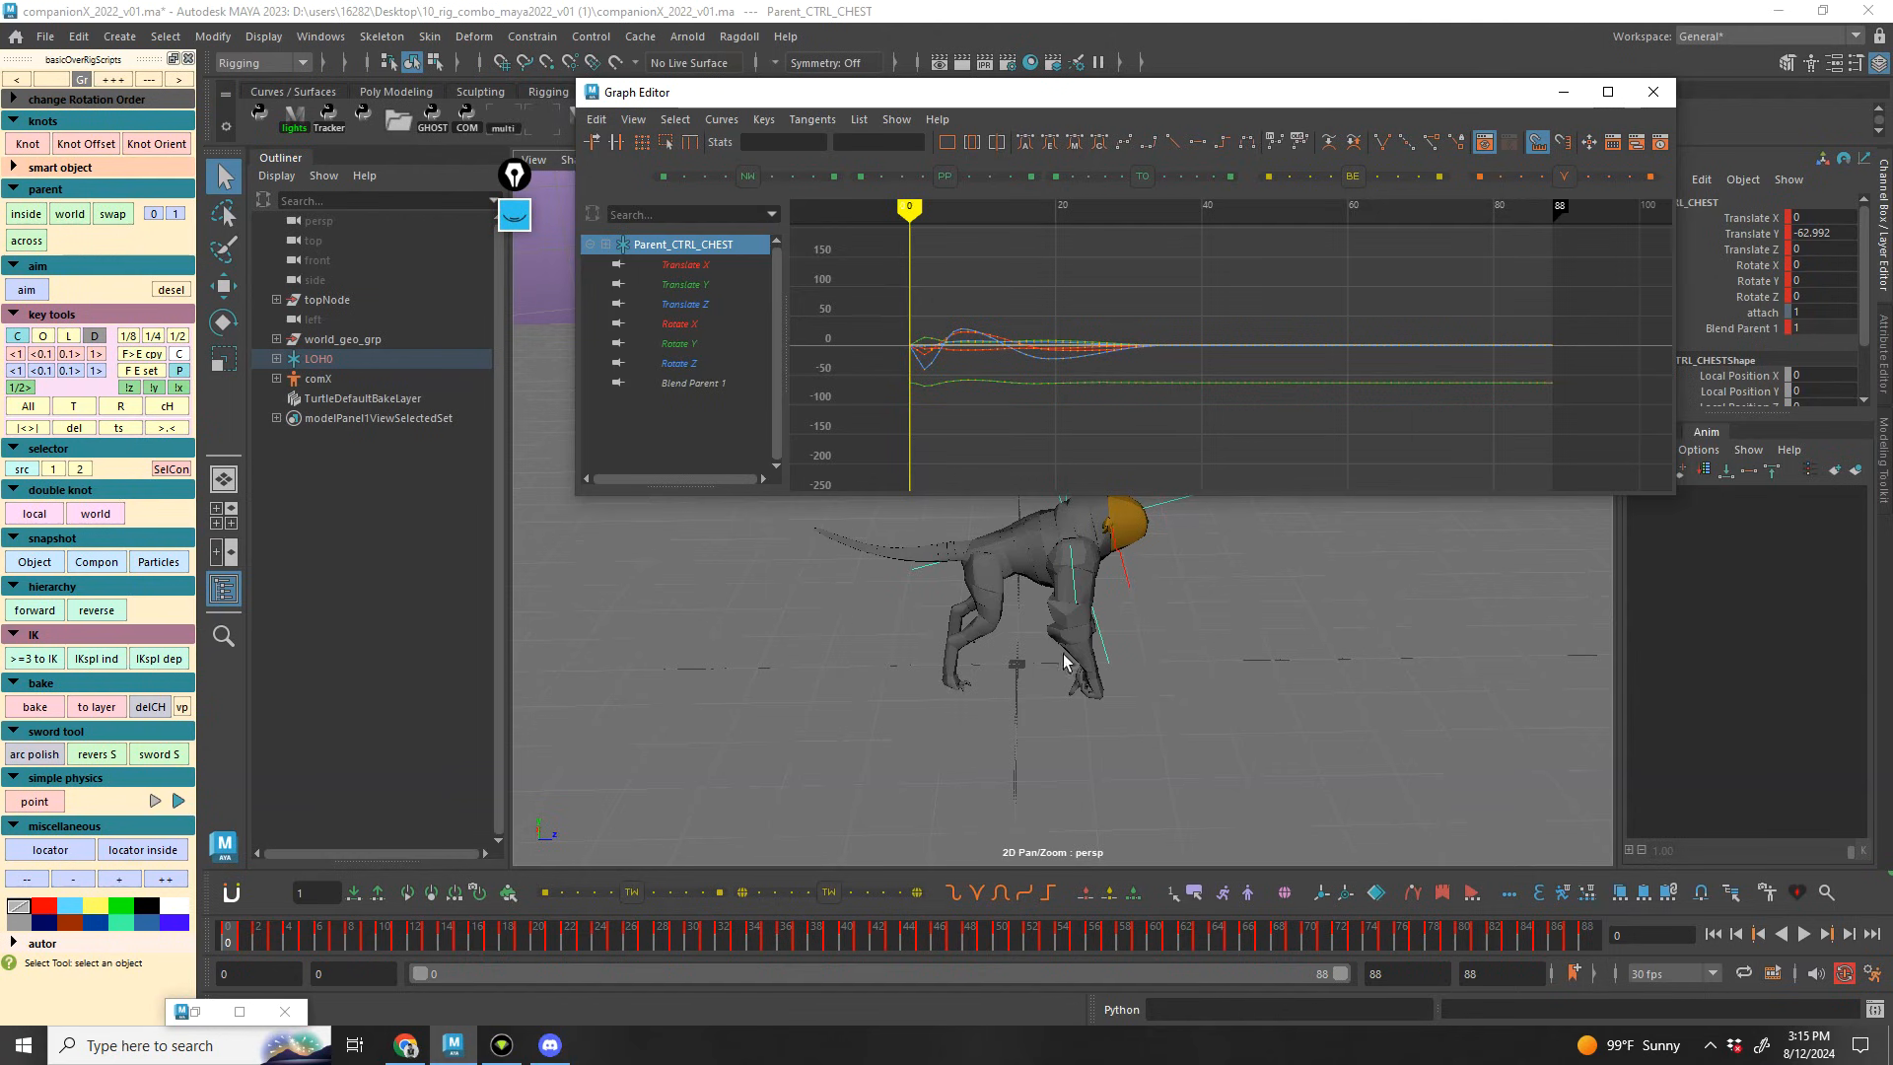
left_click_drag(1082, 650, 1113, 647, "alt")
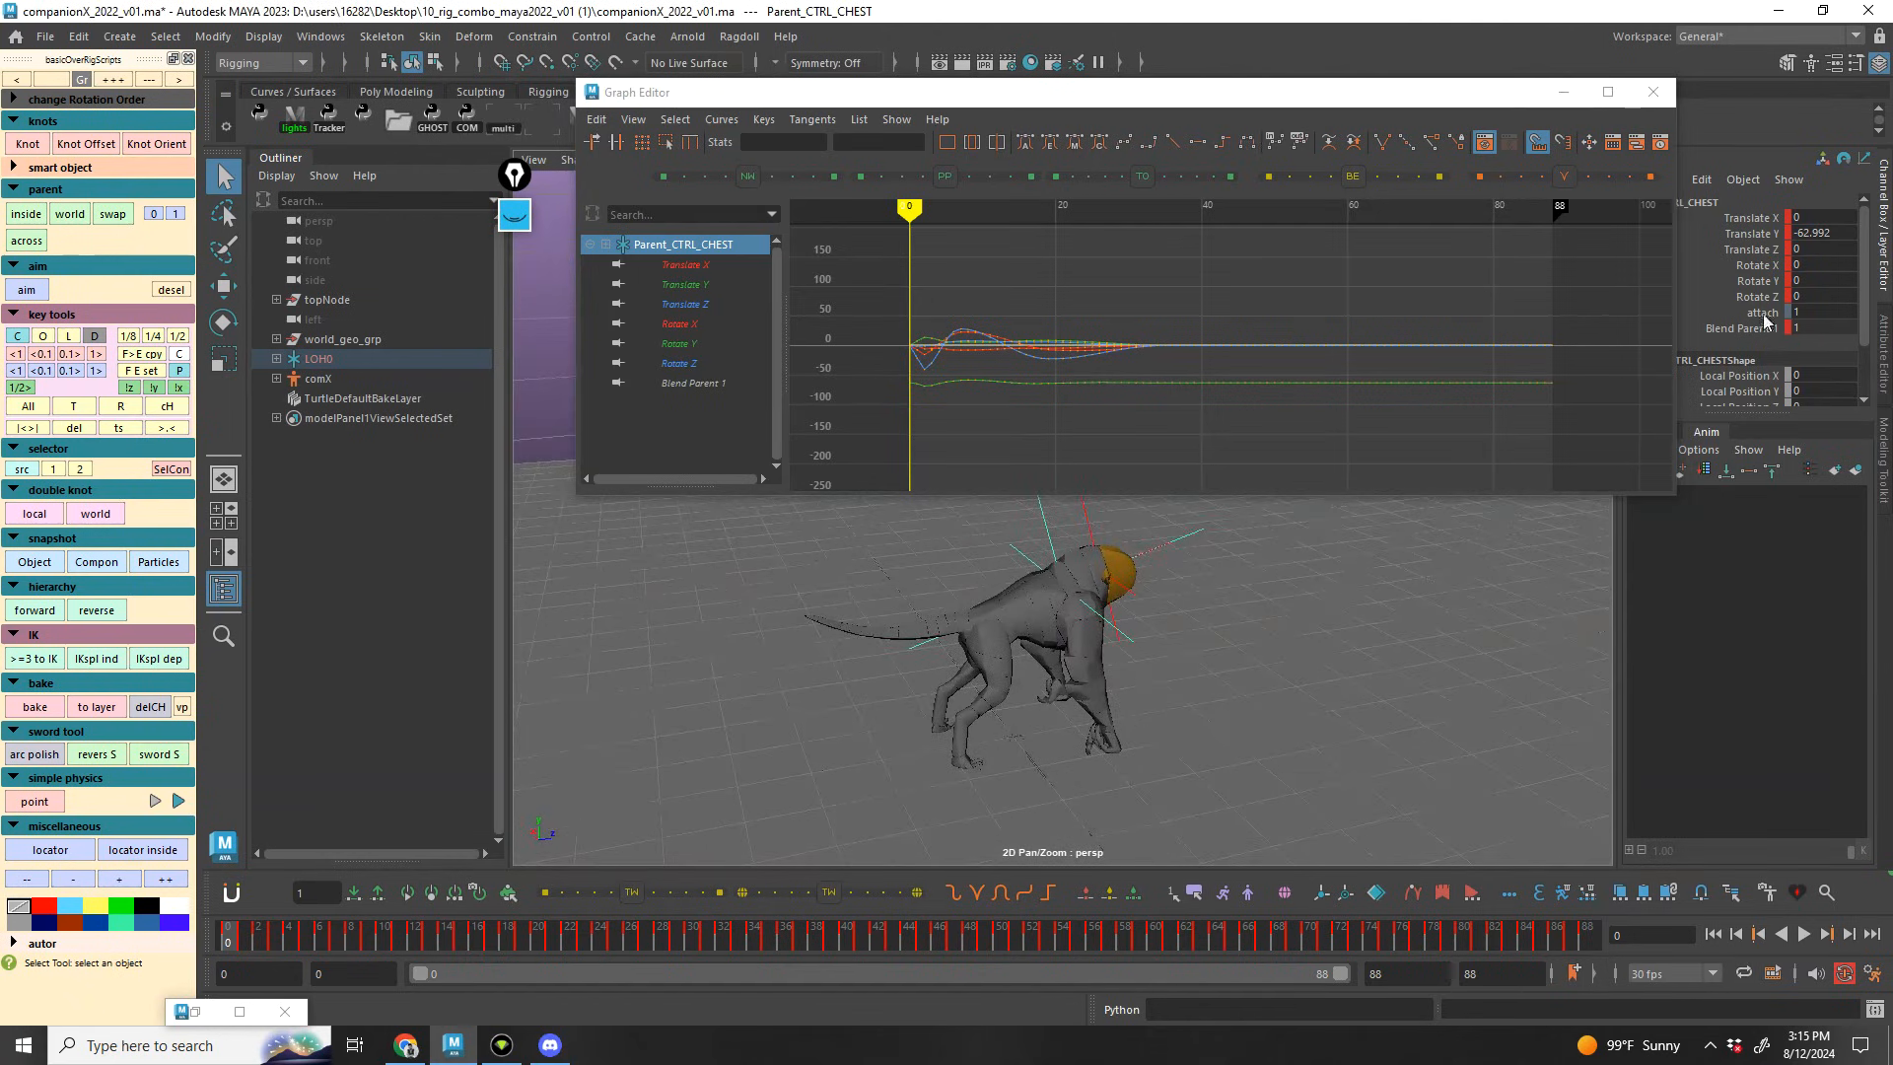
left_click_drag(1417, 92, 1042, 125)
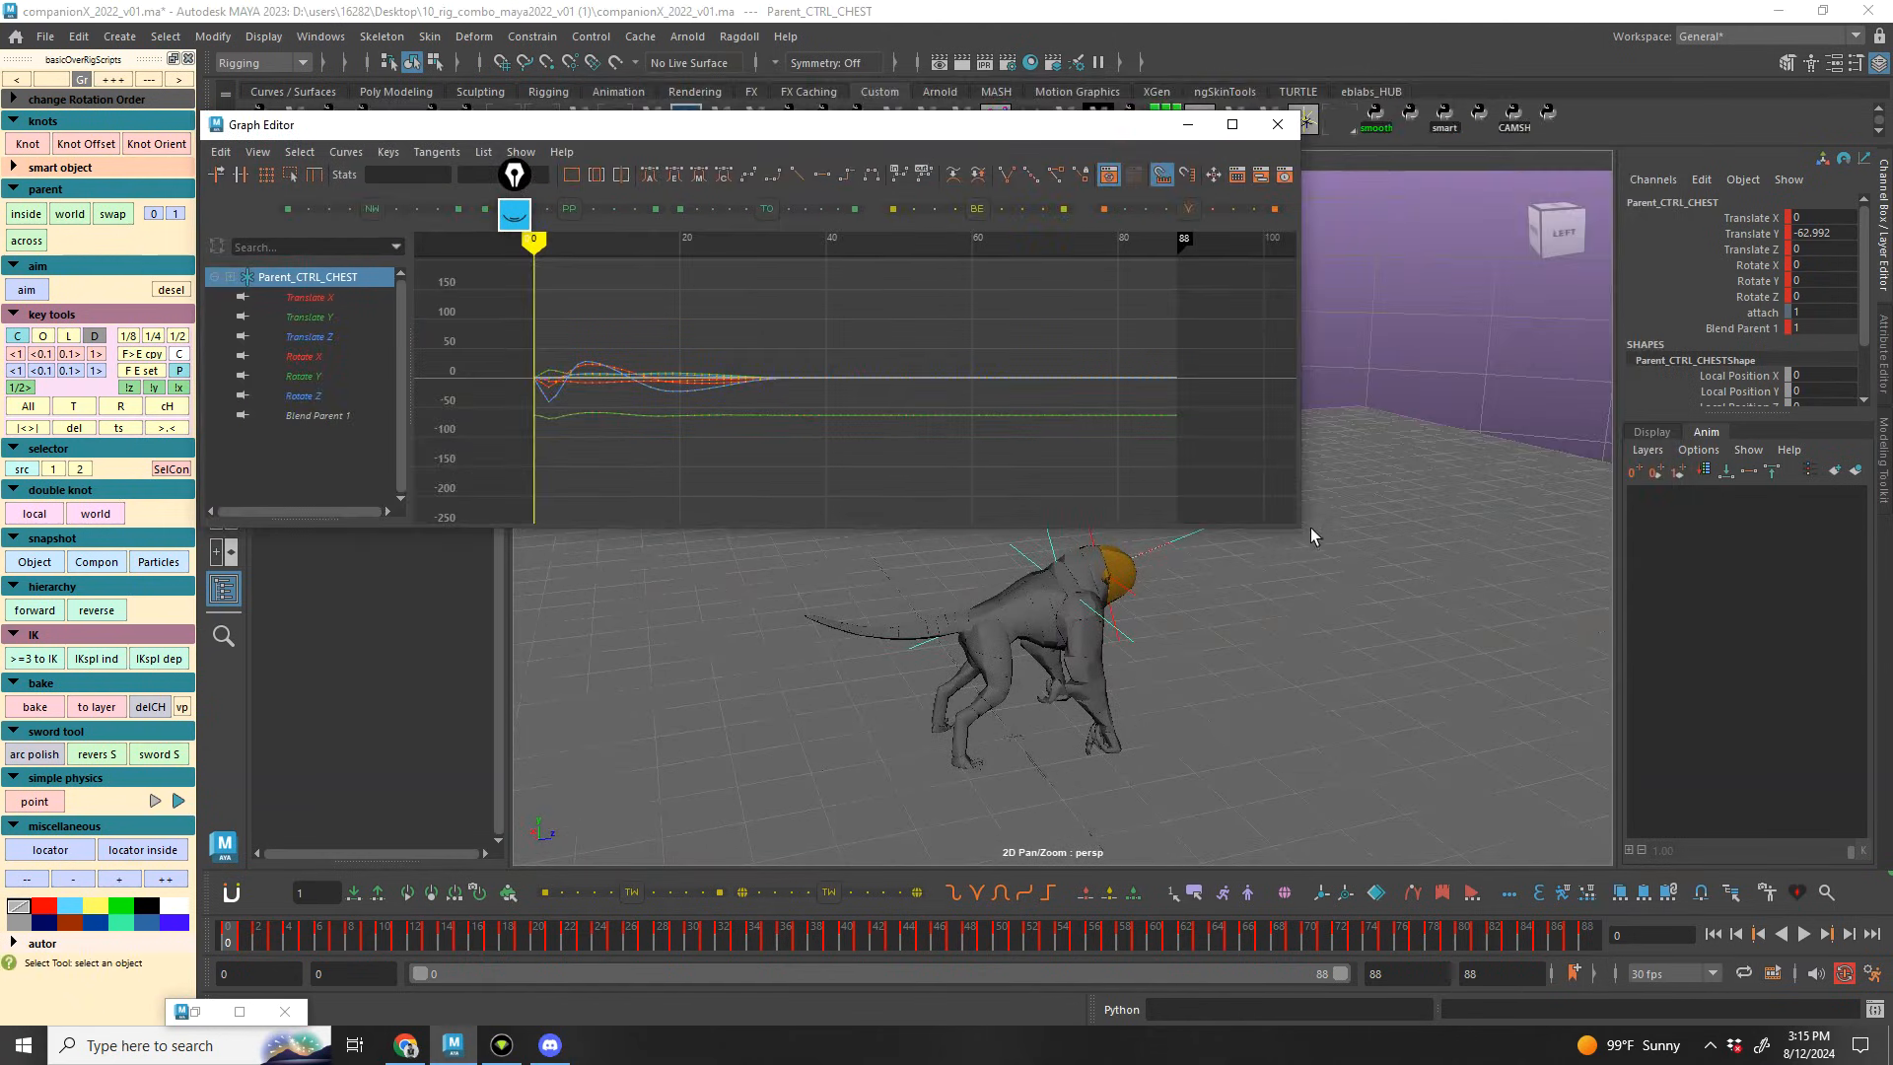
left_click_drag(1298, 528, 922, 498)
left_click(811, 124)
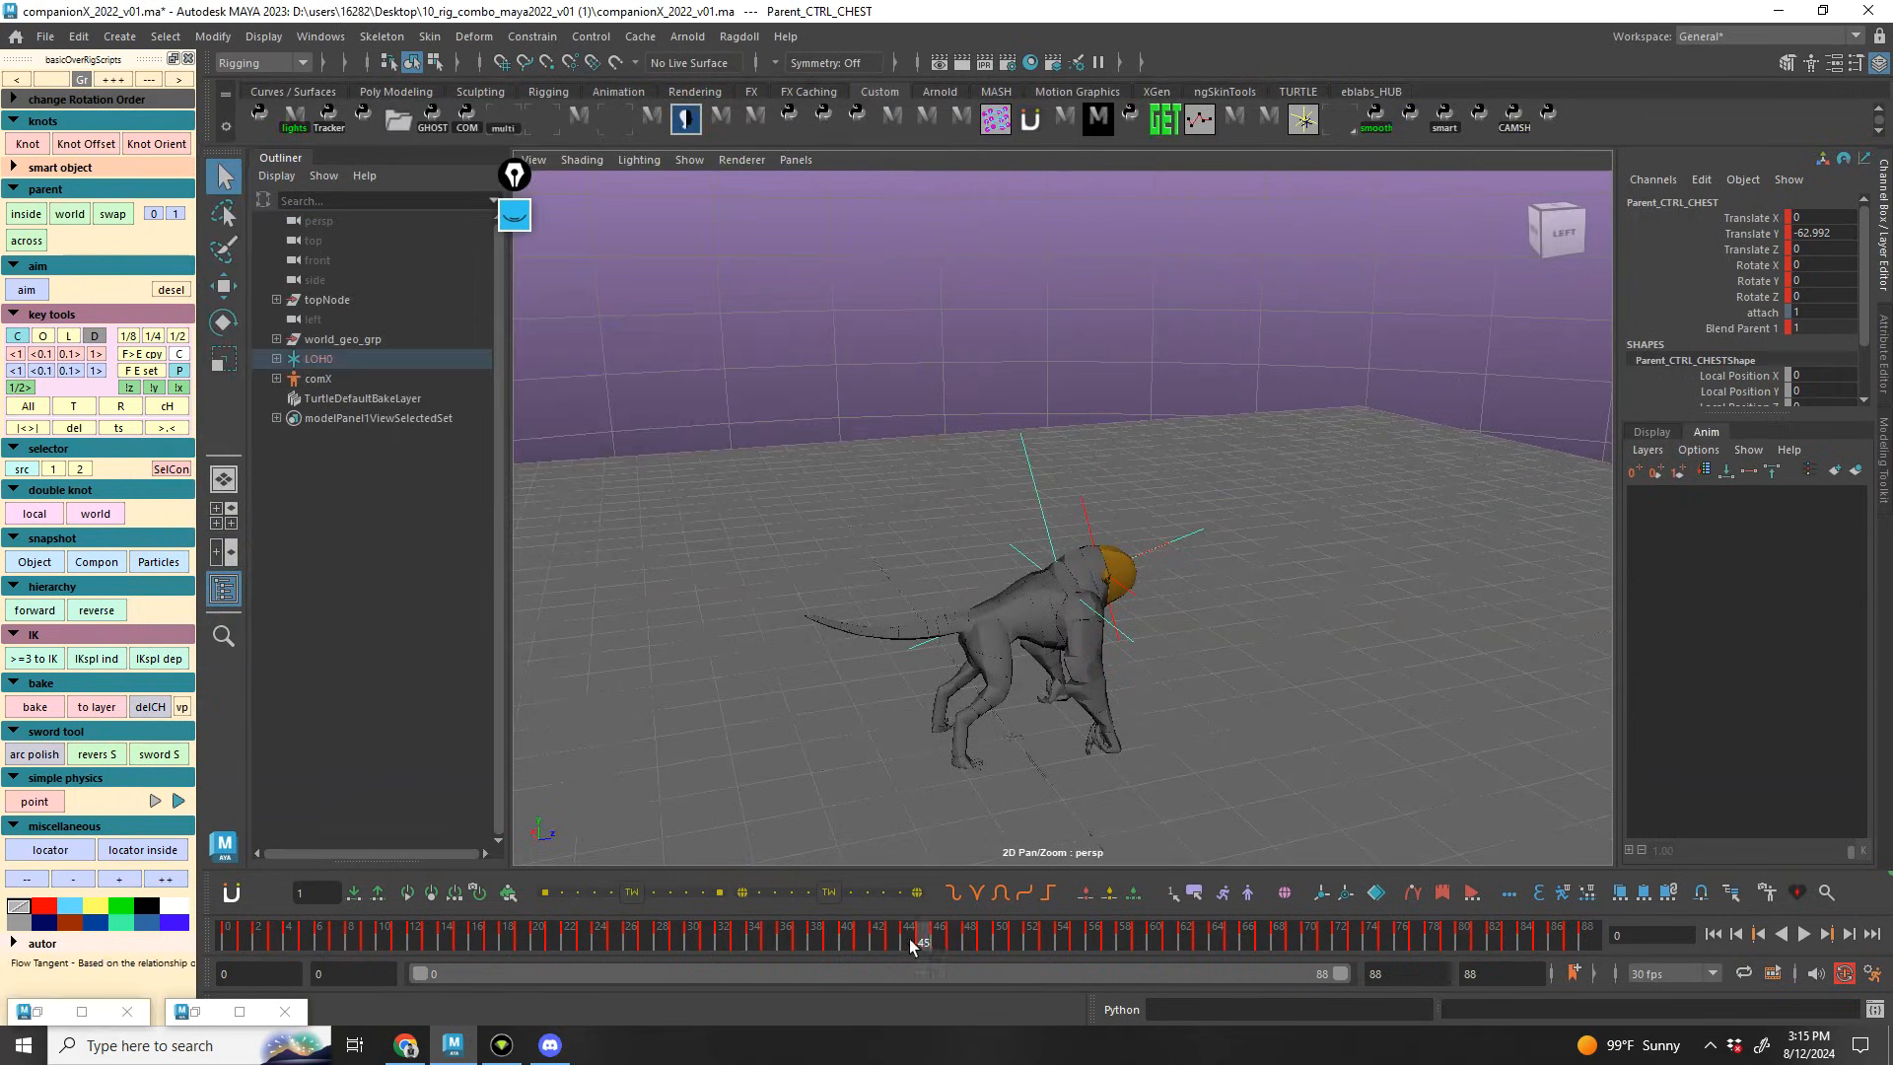
Set both the playback end and the animation end to frame 50
left_click(1031, 932)
type("50")
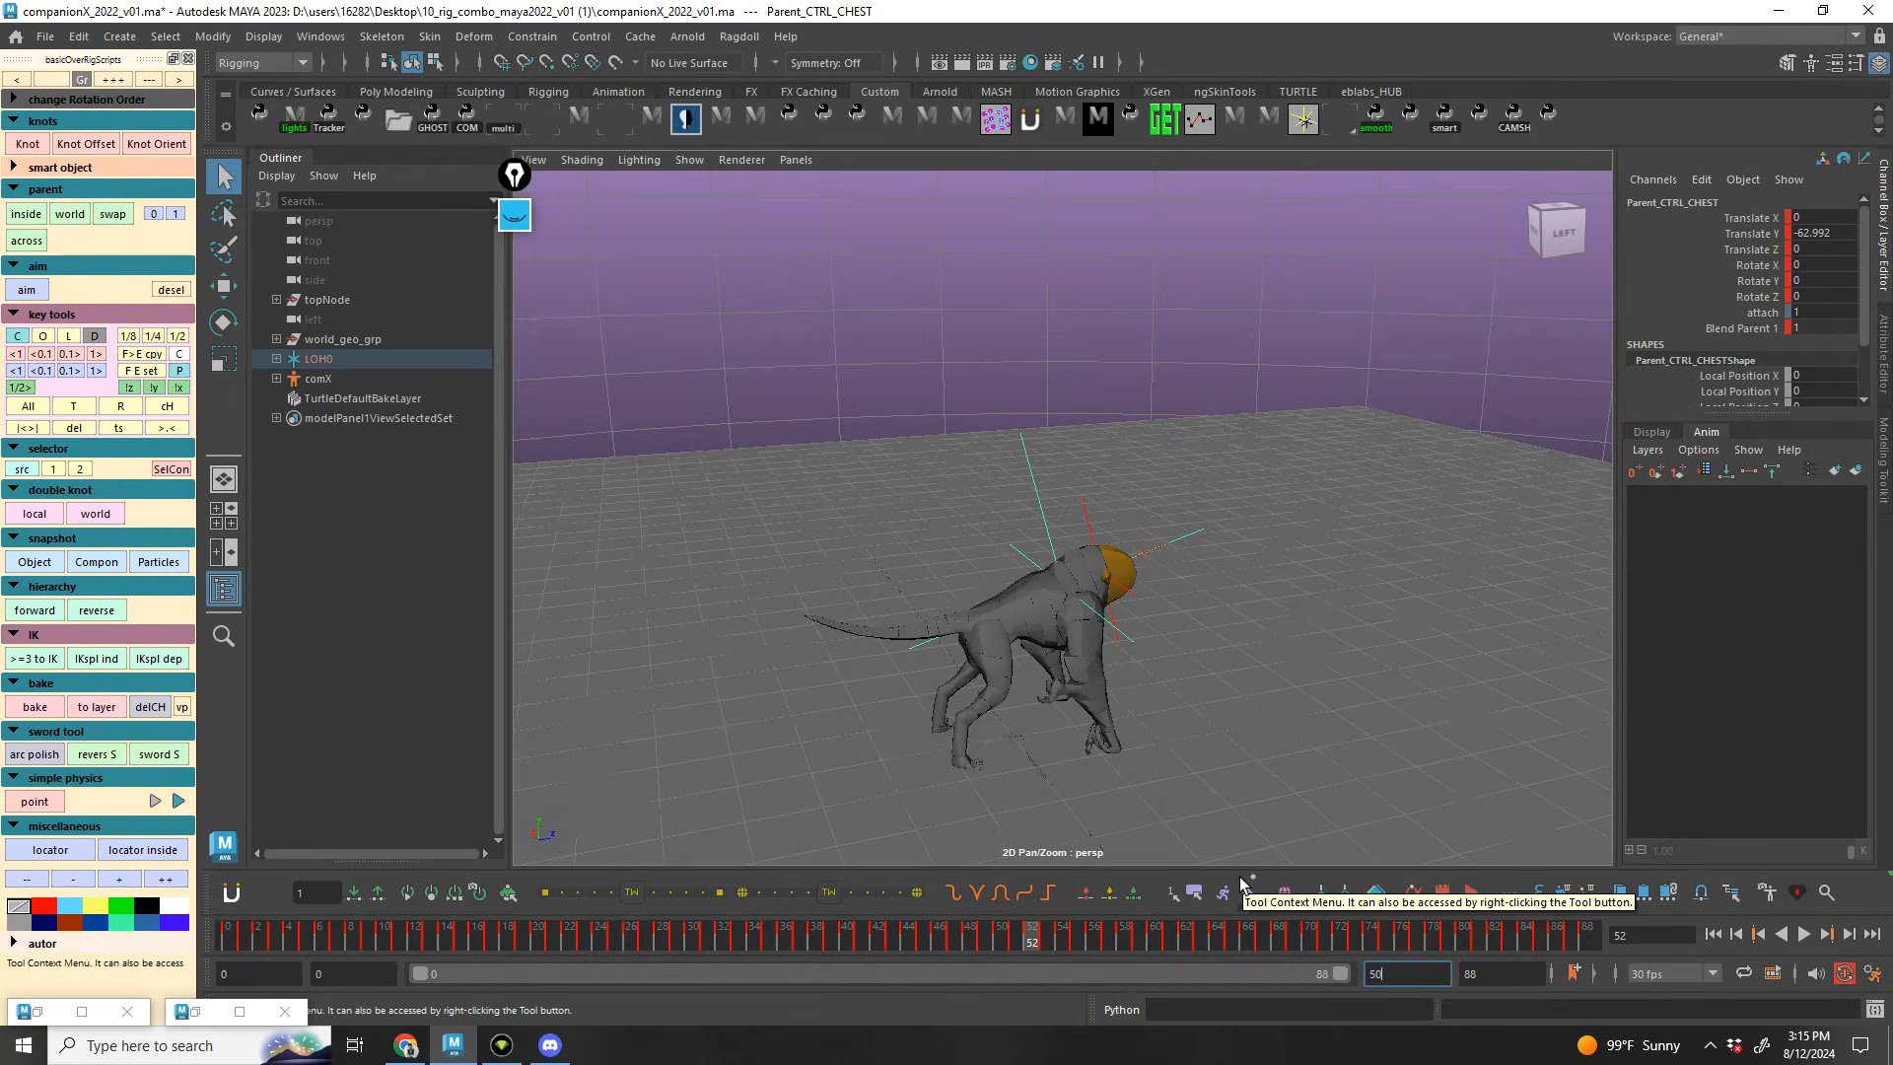
key("Tab")
type("50")
key("Return")
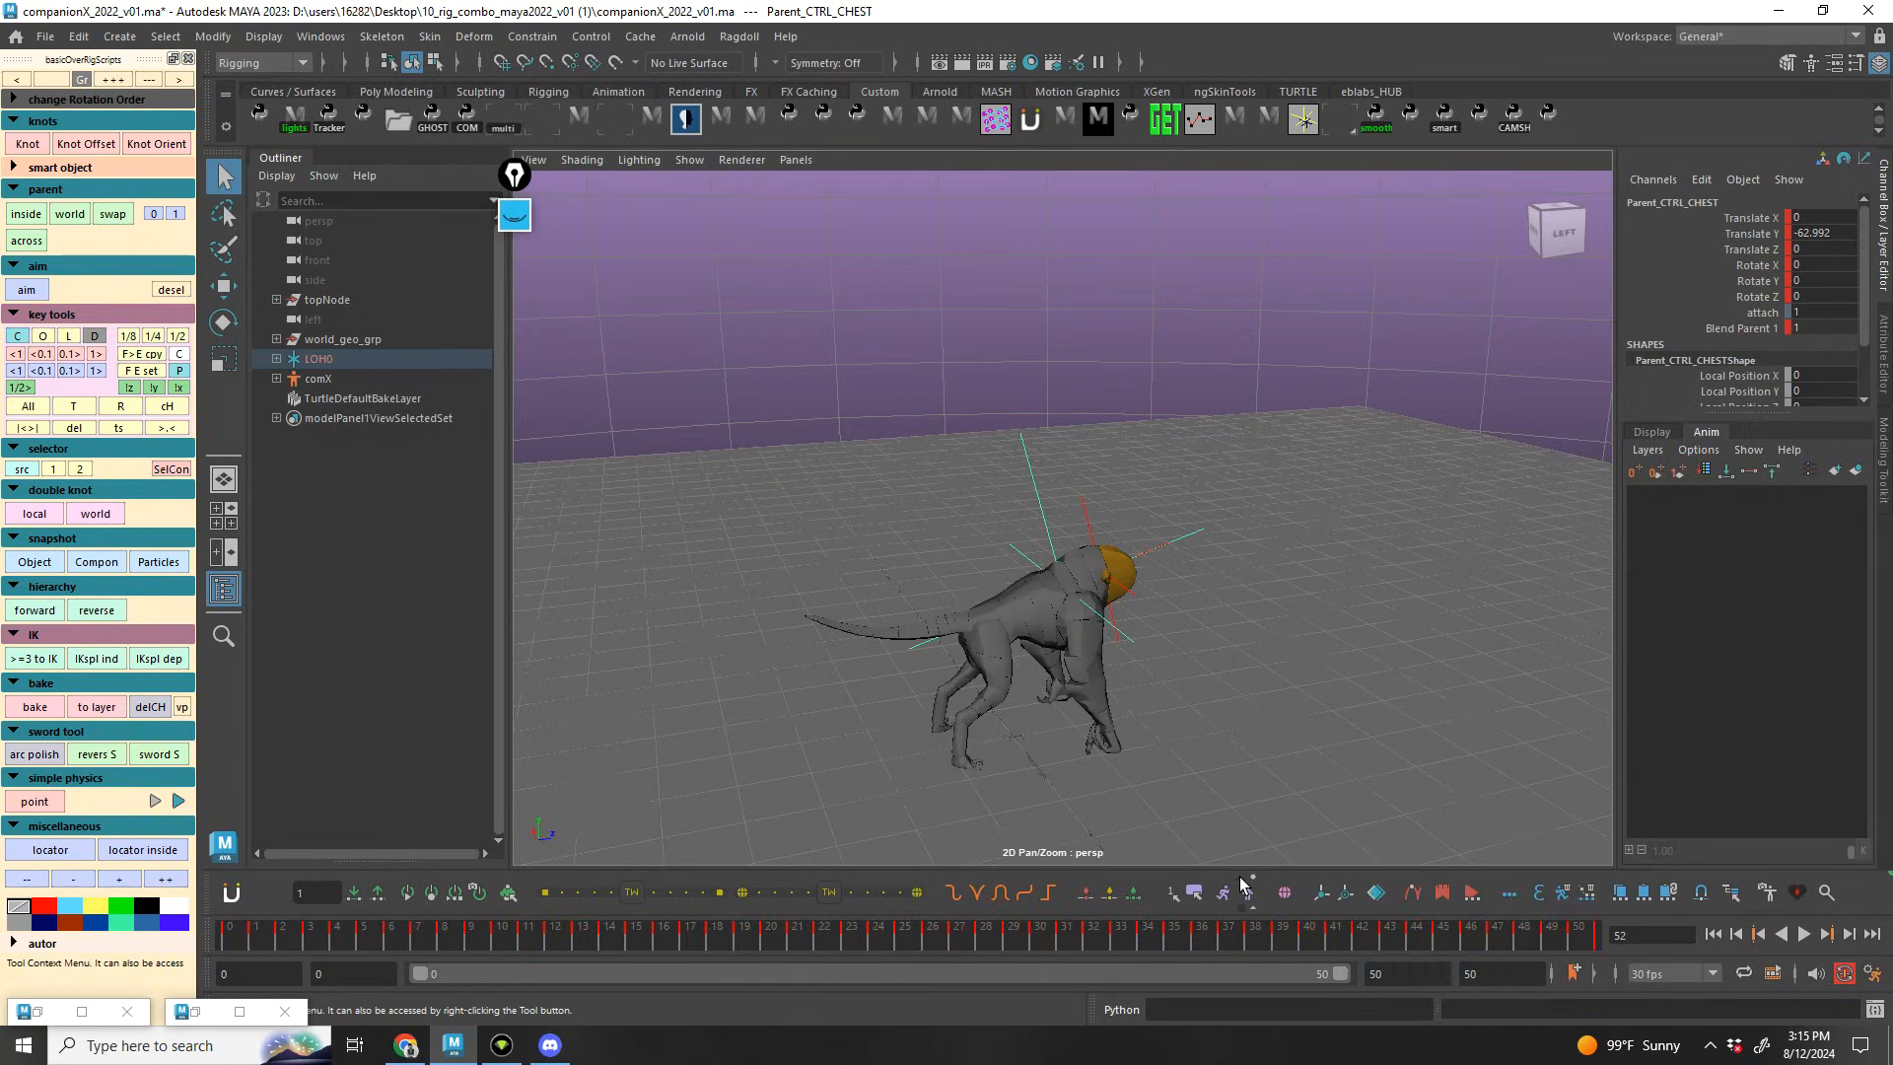
Create an animation layer for Parent_CTRL_CHEST and set the same keyframe on all its channels across frames 0 to 50
left_click_drag(1140, 429, 1086, 435, "alt")
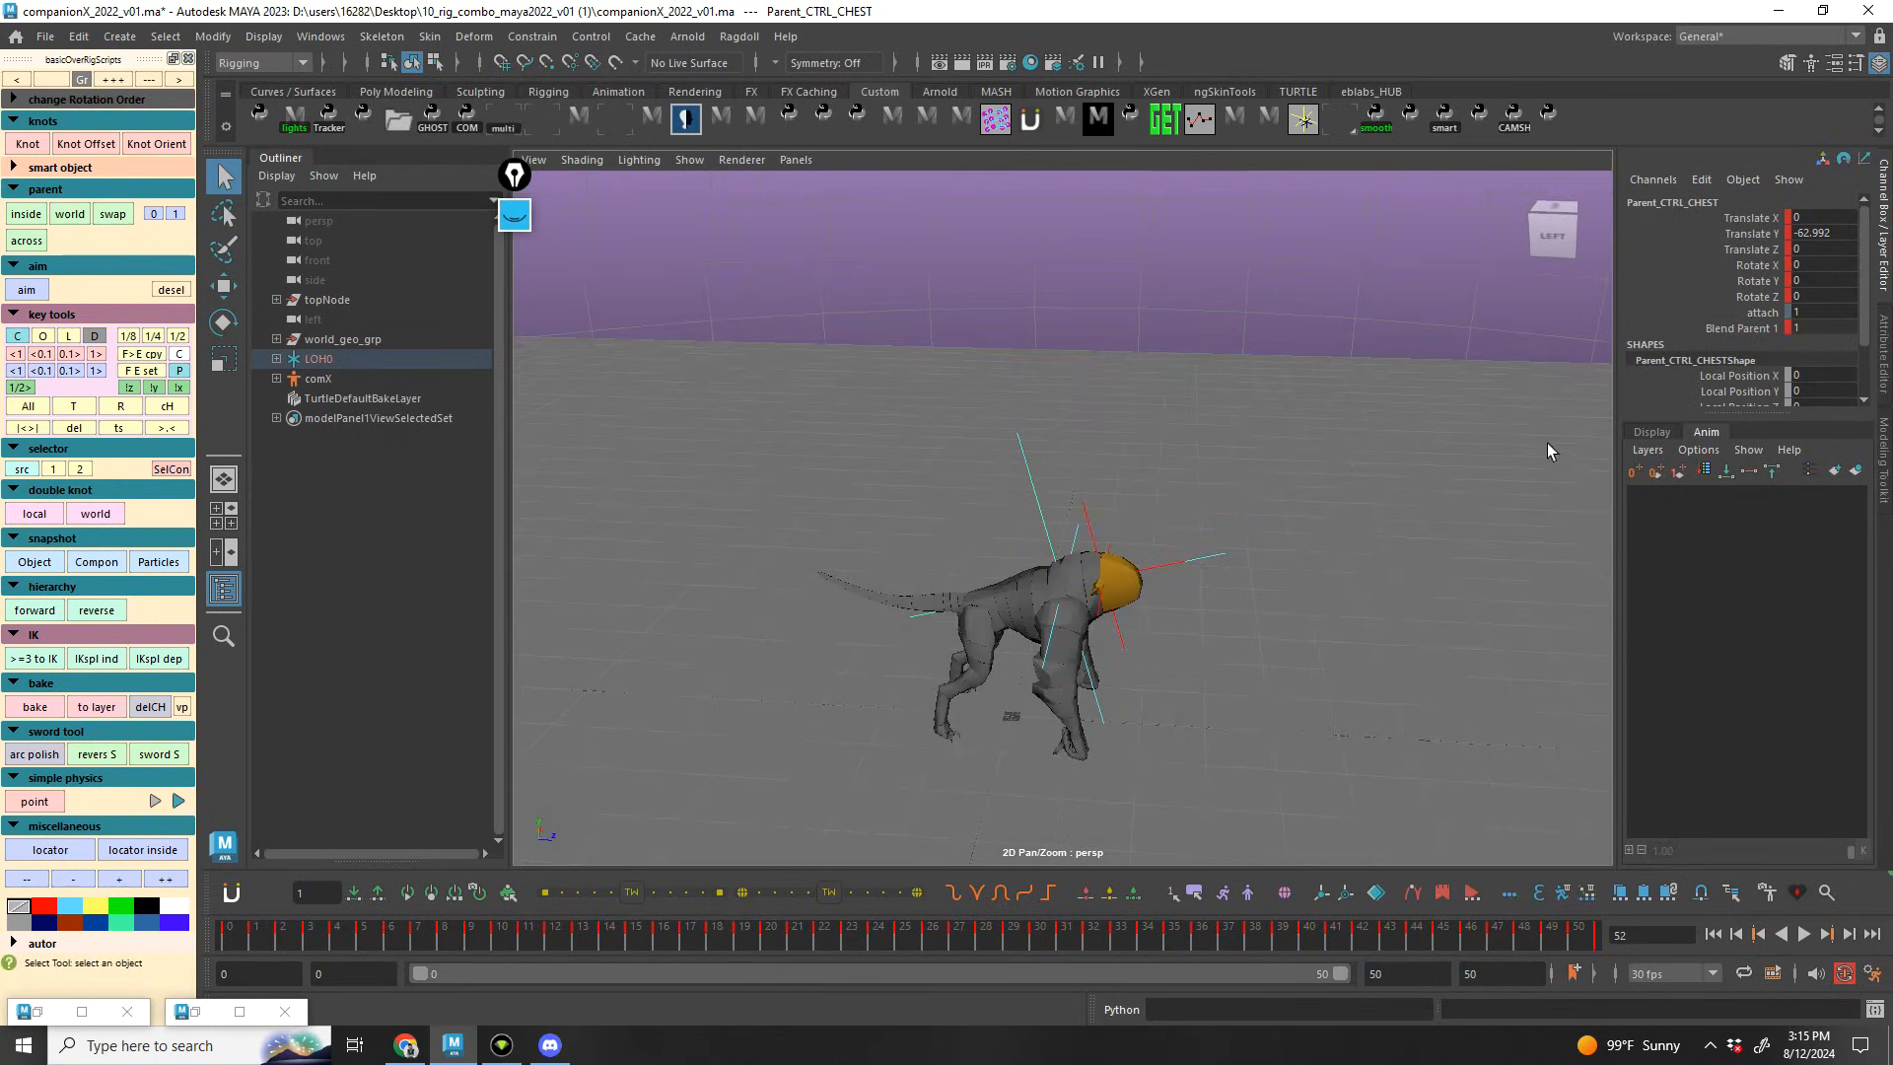
left_click(1814, 501)
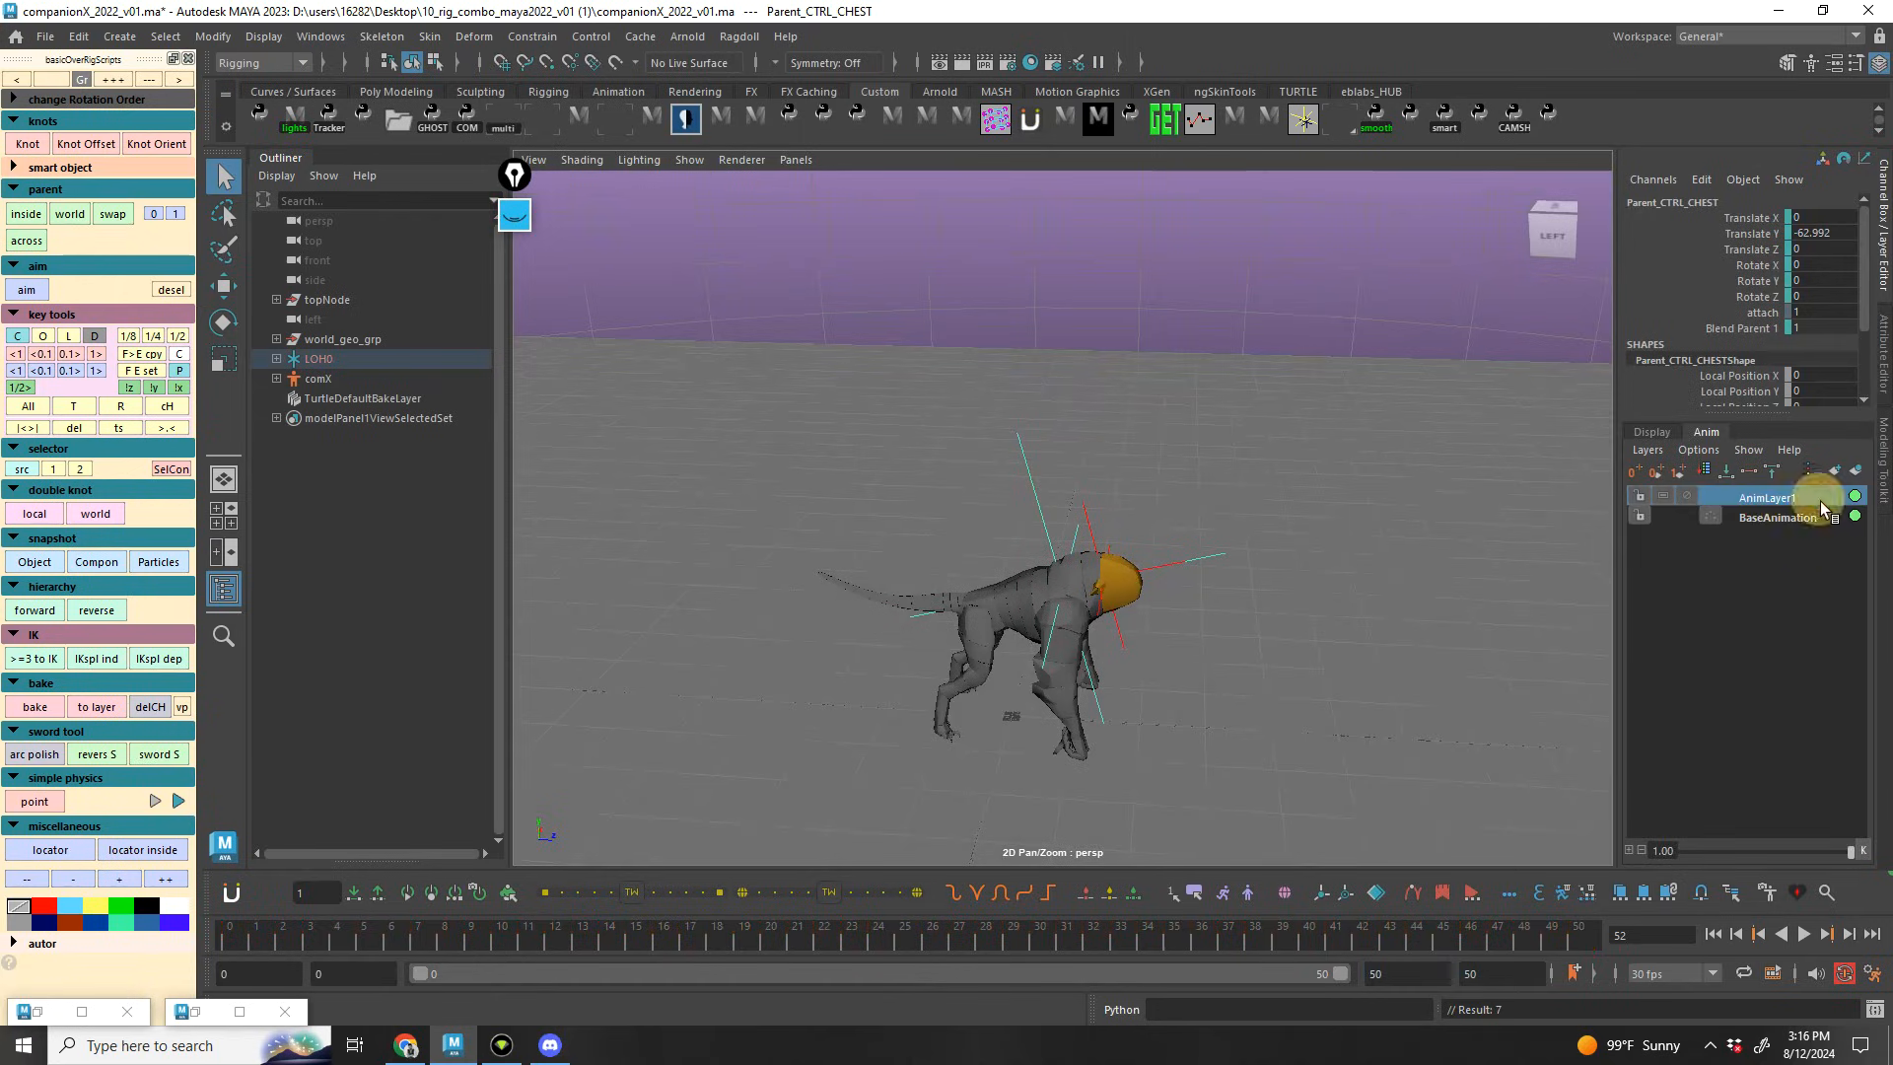
left_click(232, 937)
left_click_drag(252, 937, 1834, 834, "shift")
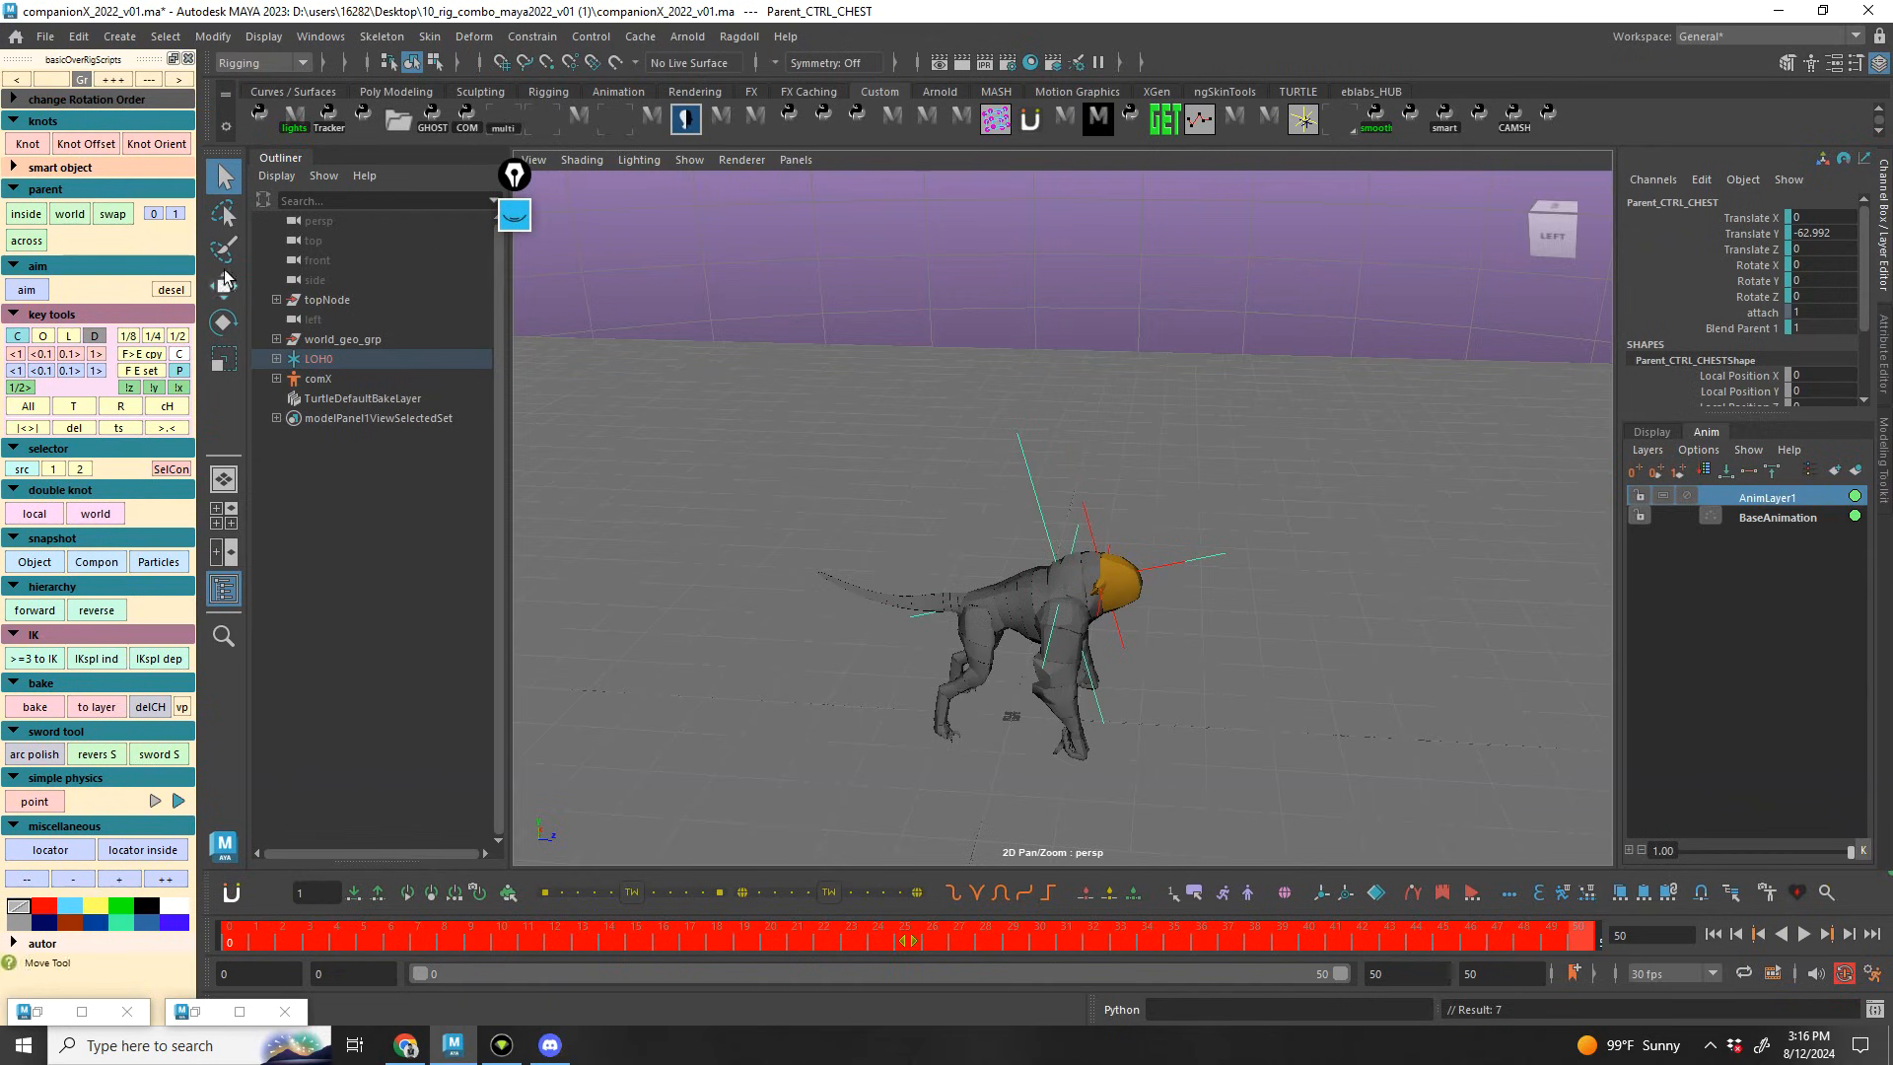
left_click(523, 223)
left_click(514, 304)
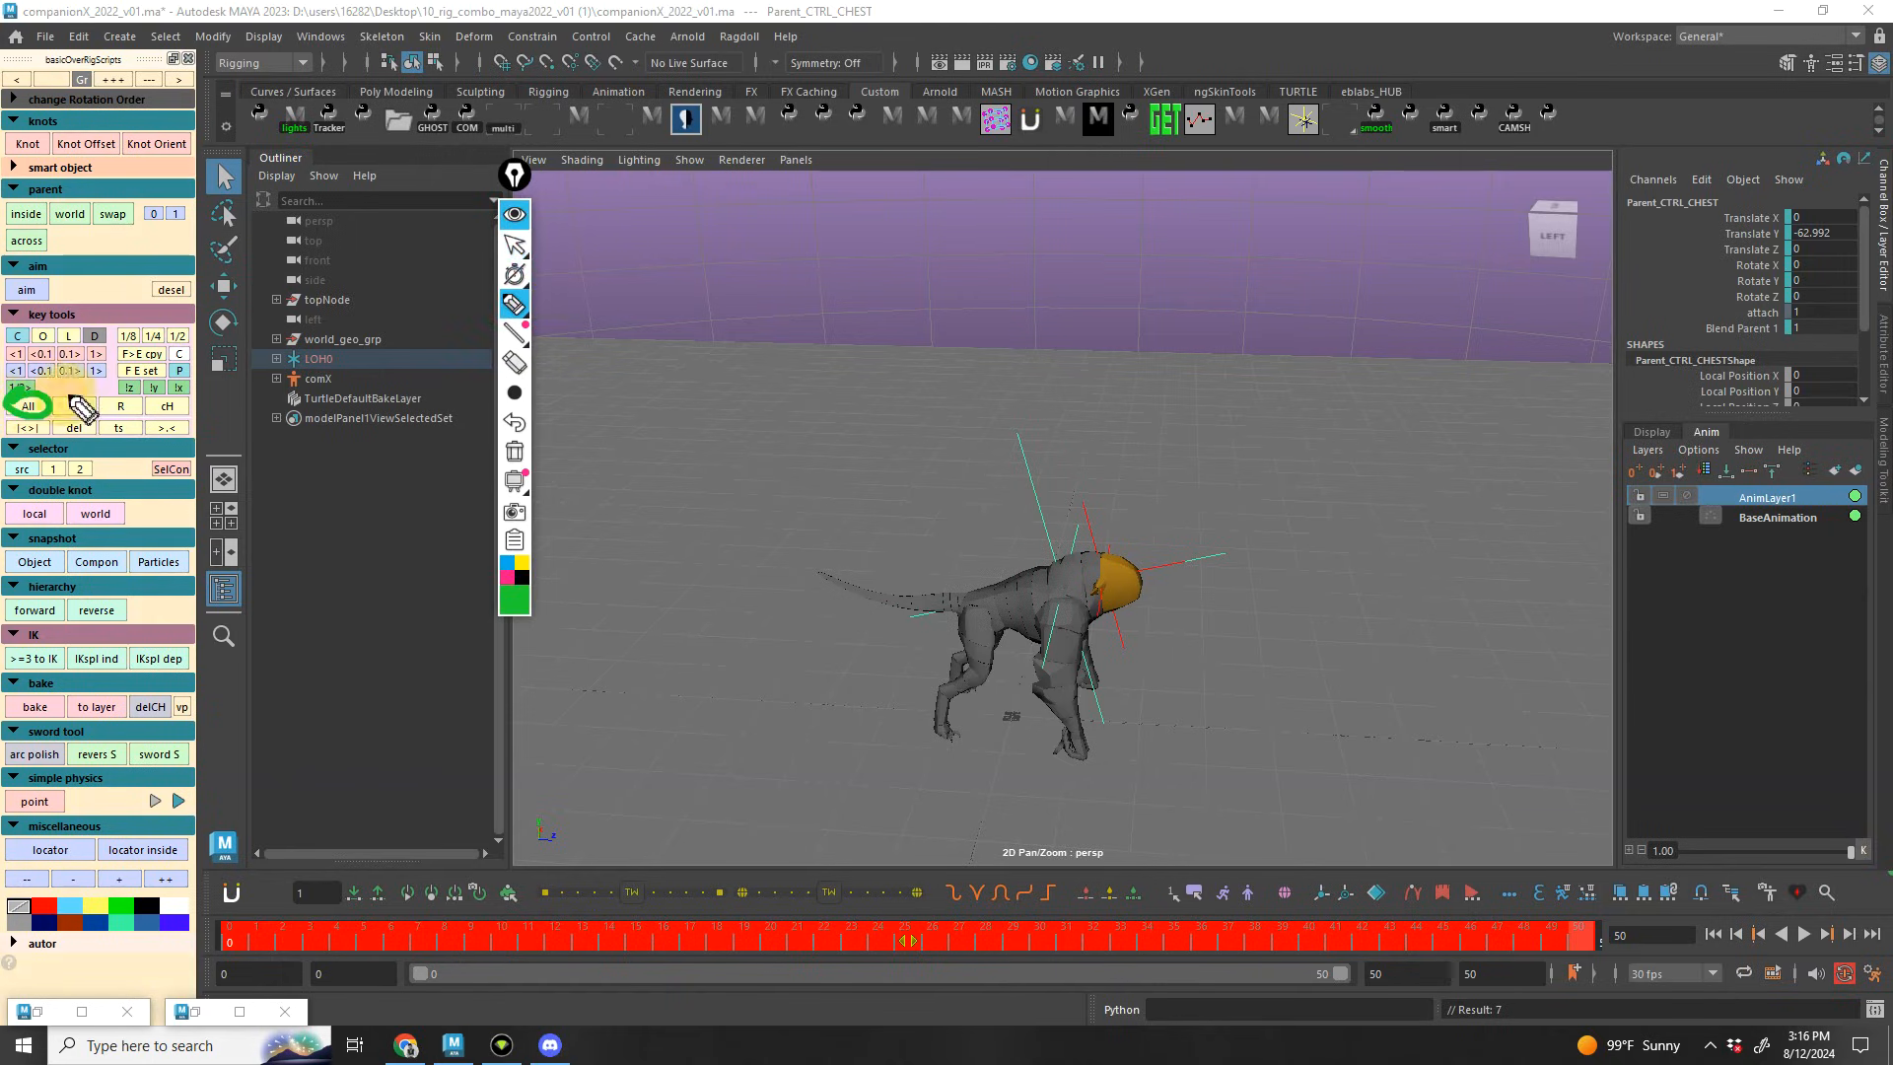
left_click(30, 408)
Play back the layered motion from the side and behind, and examine AnimLayer1's curves in the Graph Editor
left_click_drag(1311, 641, 1385, 731, "alt")
key("alt+v")
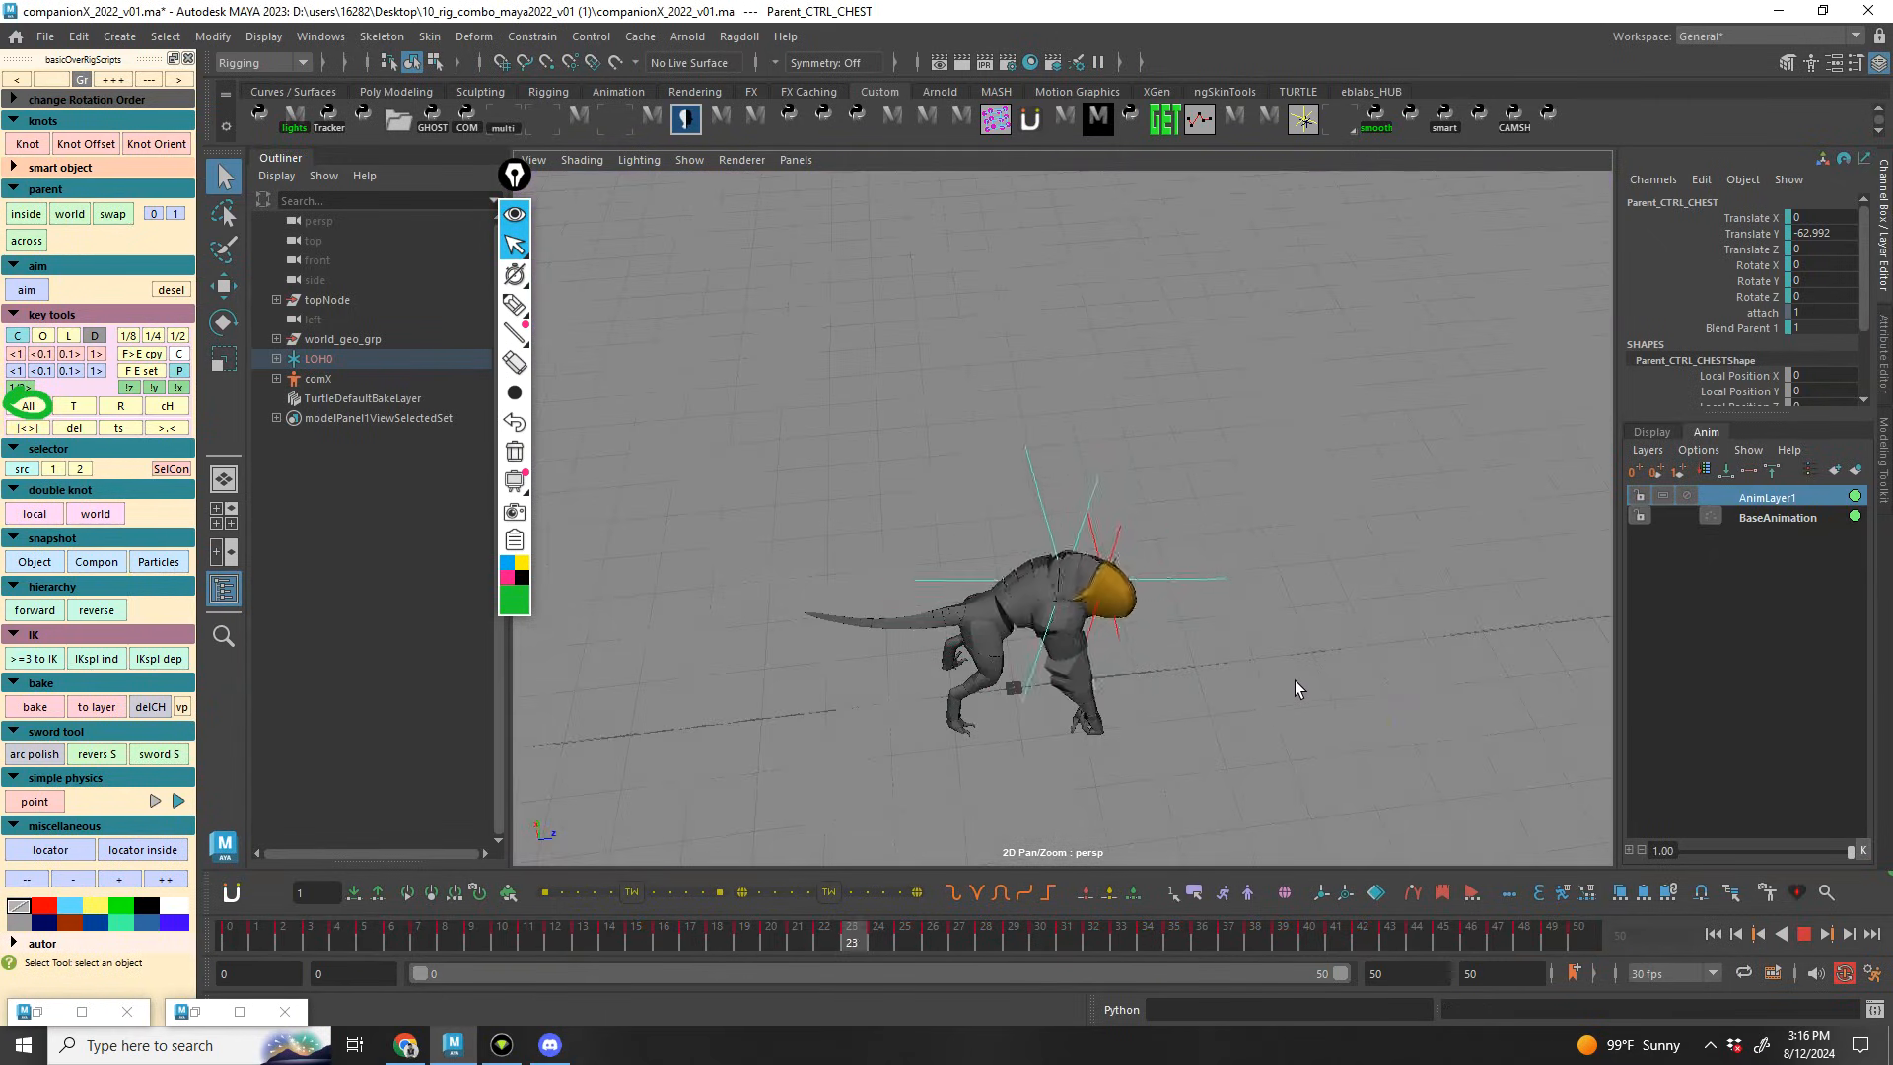
left_click_drag(1322, 685, 1254, 670, "alt")
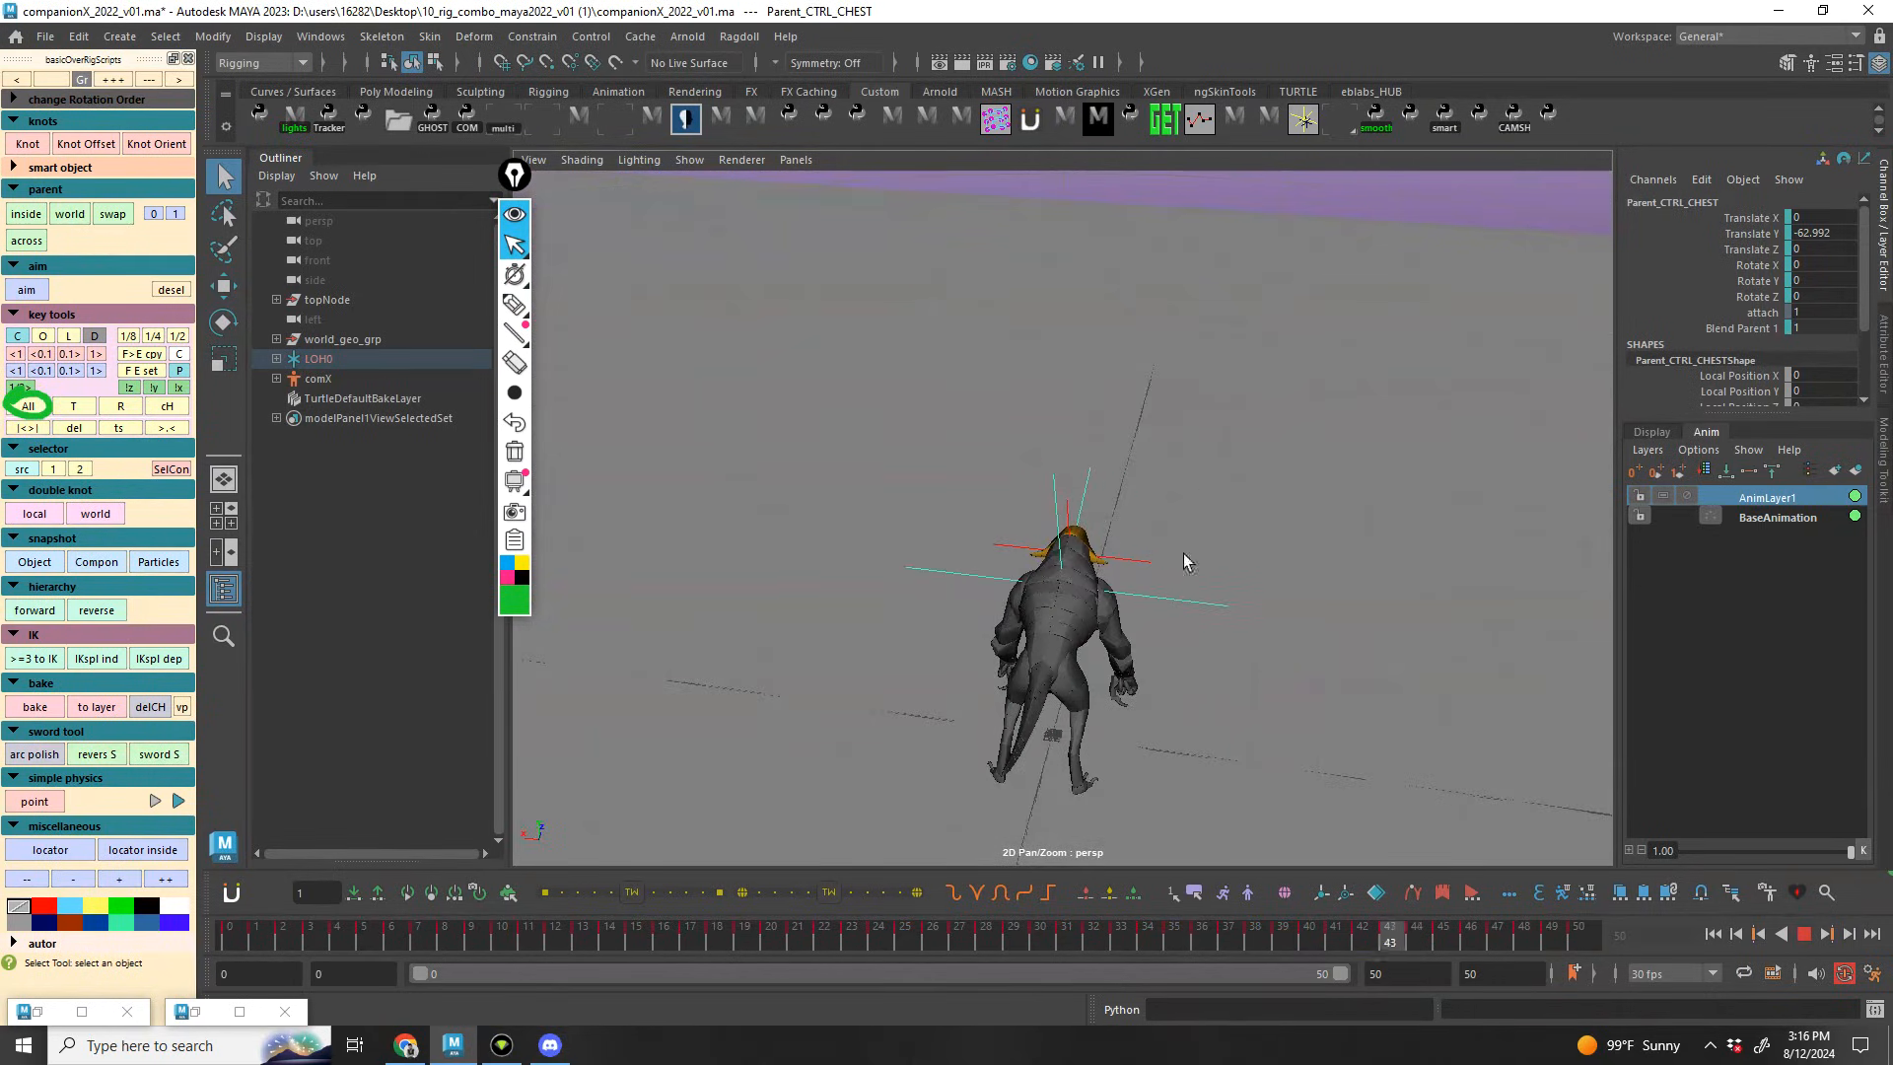
key("alt+v")
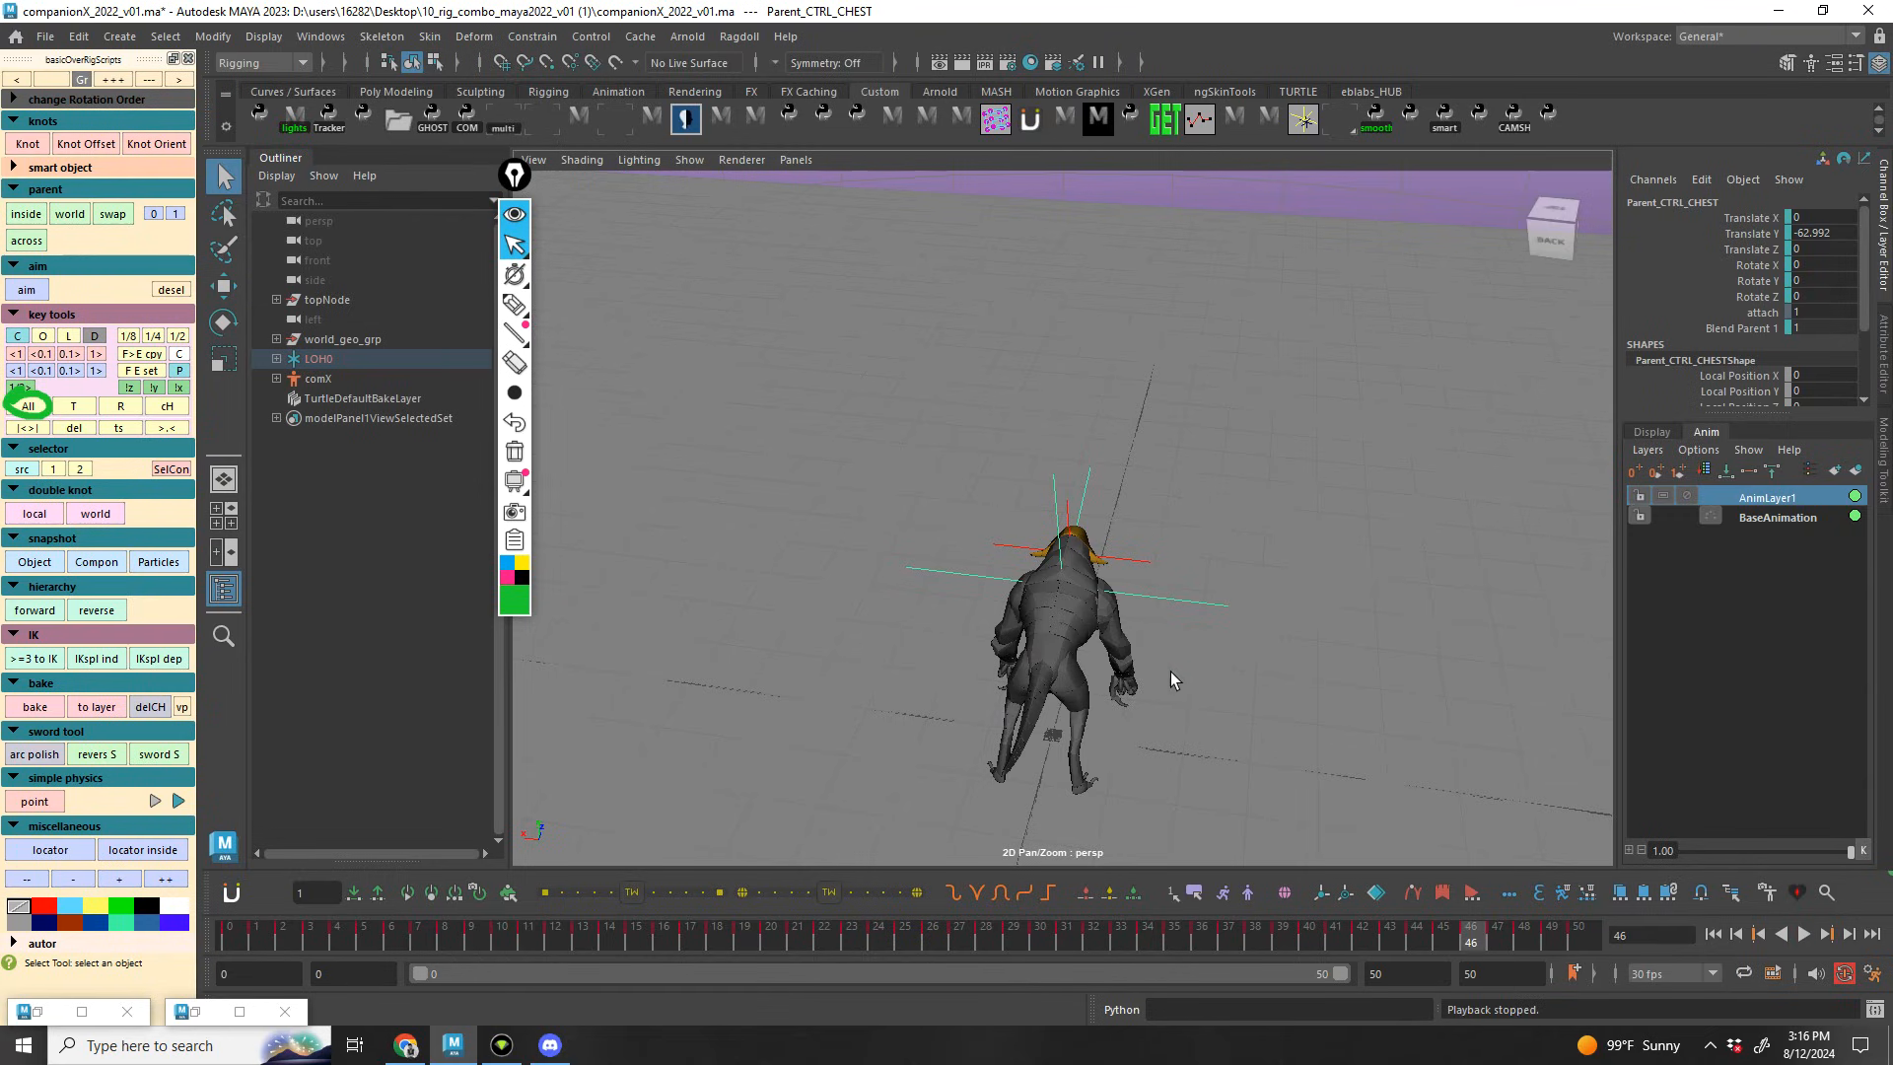
key("ctrl+g")
left_click_drag(729, 136, 1060, 128)
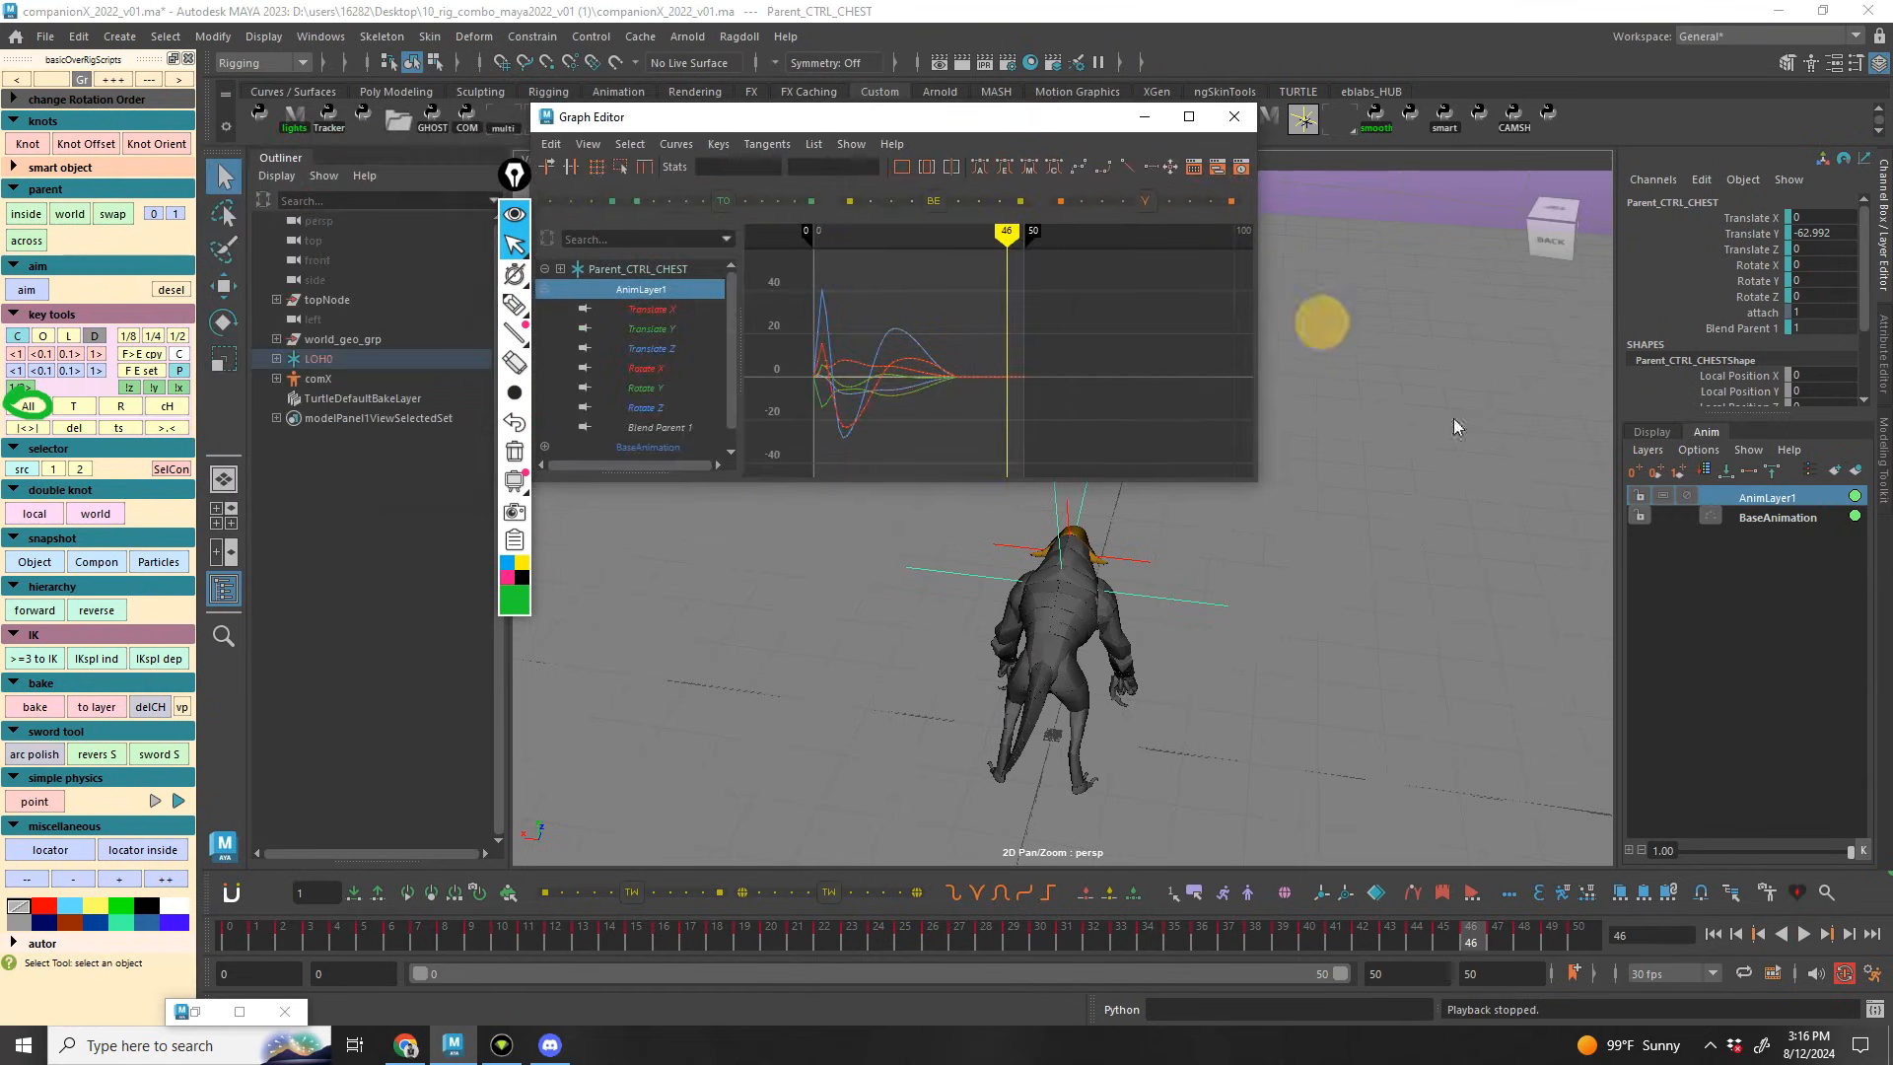
Lower AnimLayer1's weight to 0.33, comparing the motion from several angles during playback
left_click_drag(1849, 855, 1767, 856)
key("alt+v")
left_click_drag(1258, 657, 1126, 589, "alt")
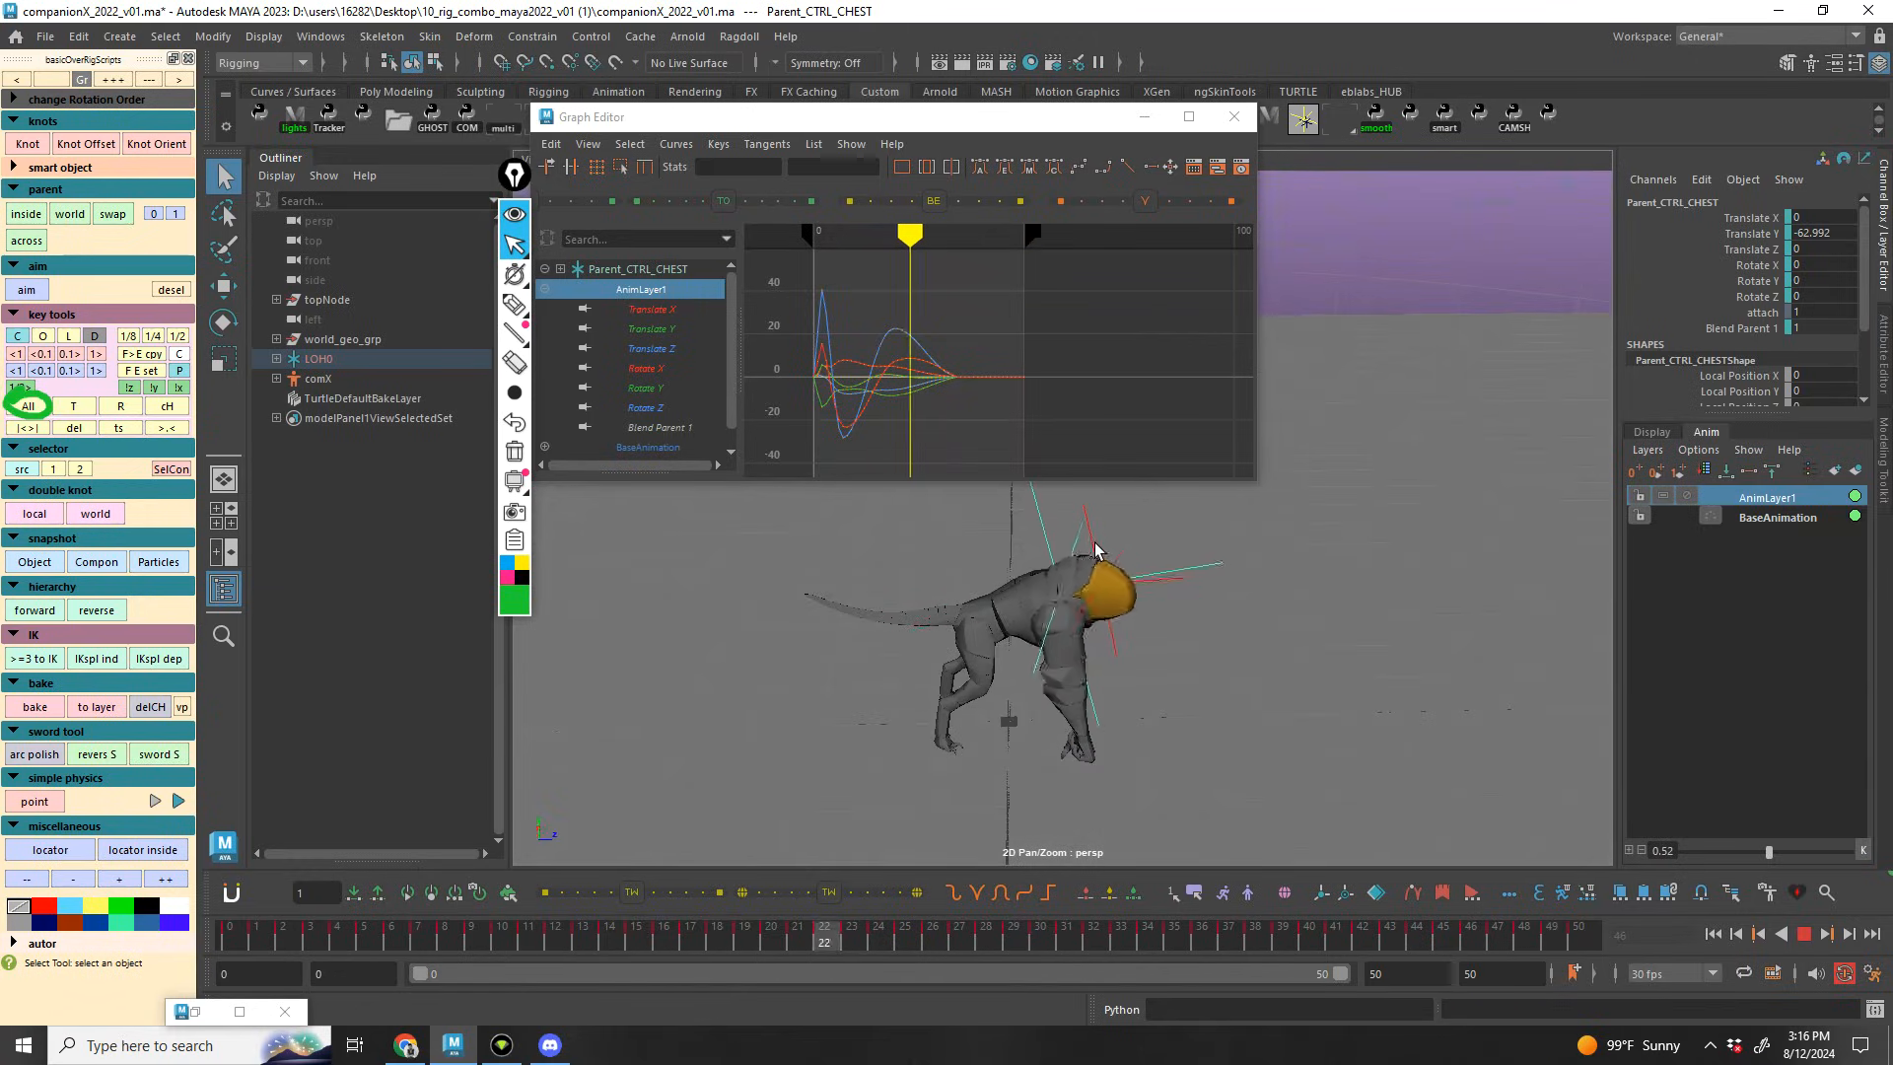
left_click_drag(1768, 851, 1715, 858)
left_click_drag(1268, 626, 1329, 695, "alt")
mouse_move(1718, 854)
left_mouse_down()
mouse_move(1806, 848)
mouse_move(1736, 850)
left_mouse_up()
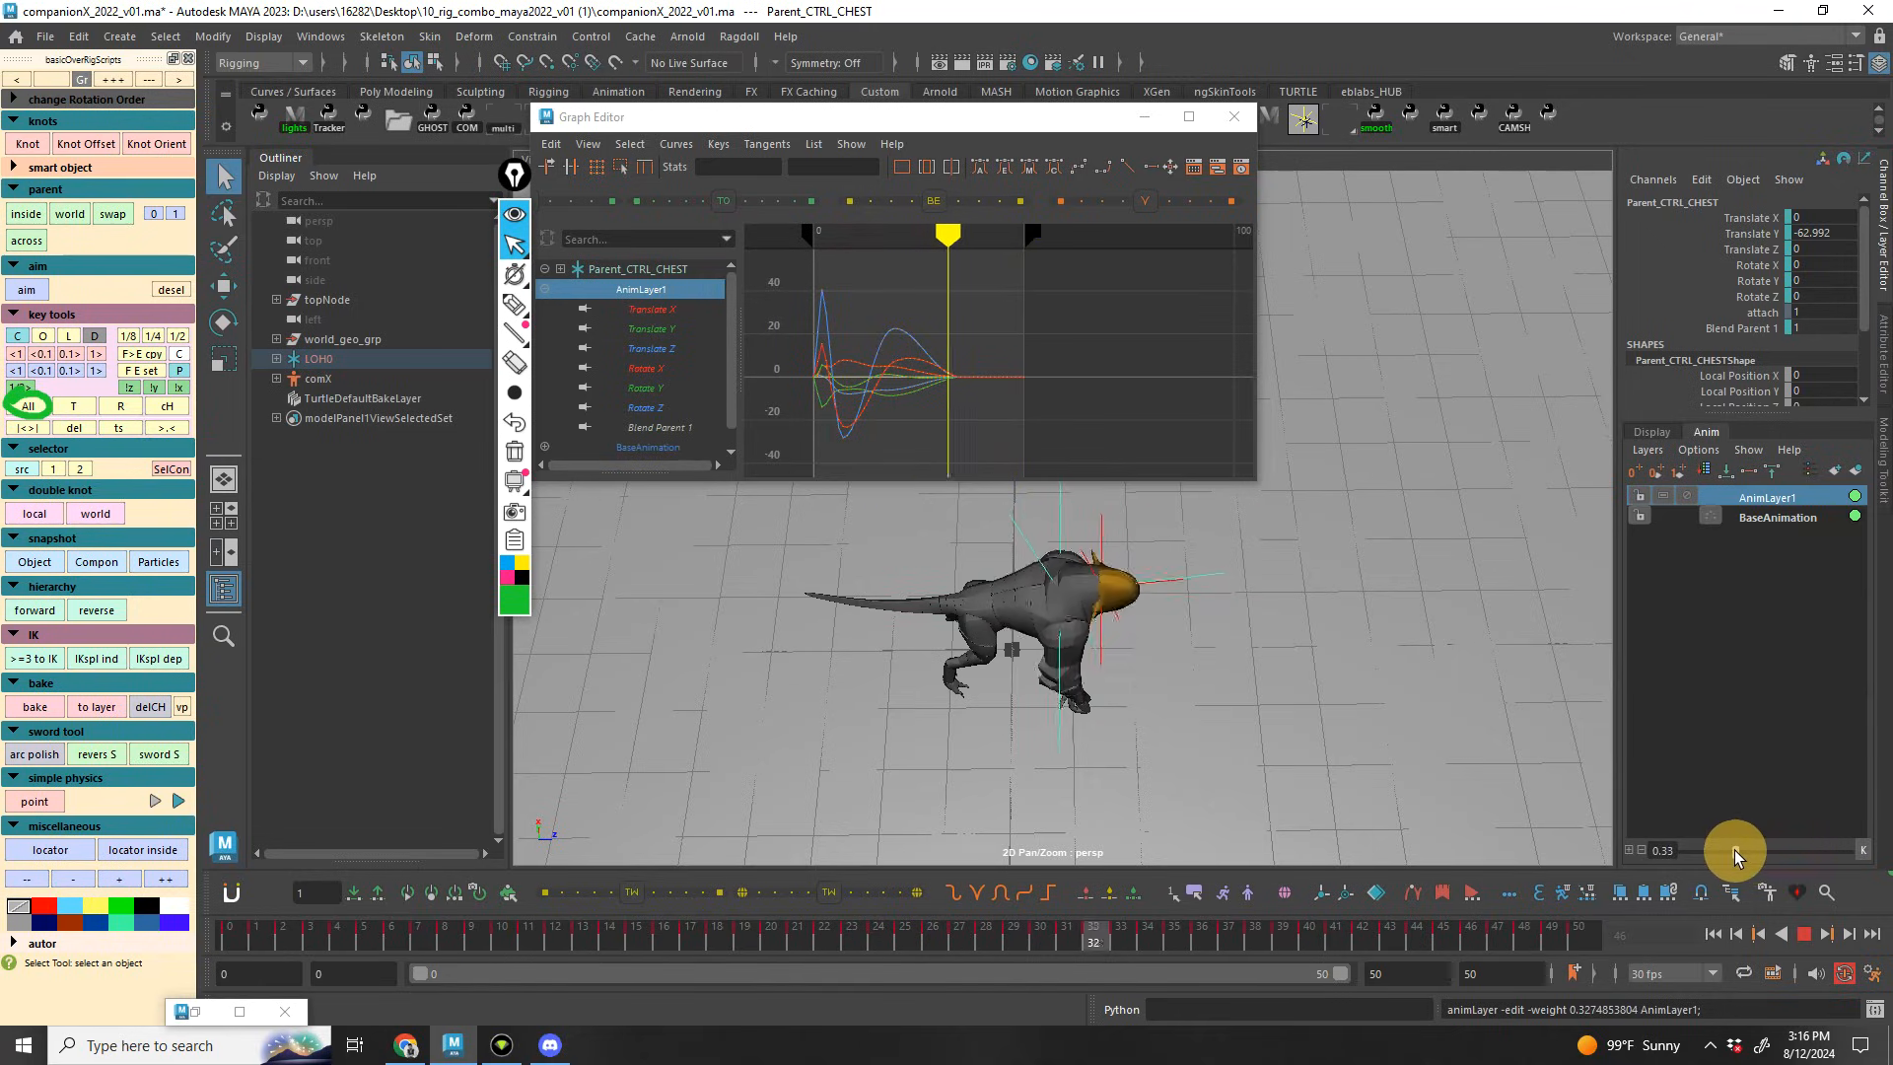
left_click_drag(1602, 741, 1483, 676, "alt")
left_click_drag(1327, 799, 1303, 615, "alt")
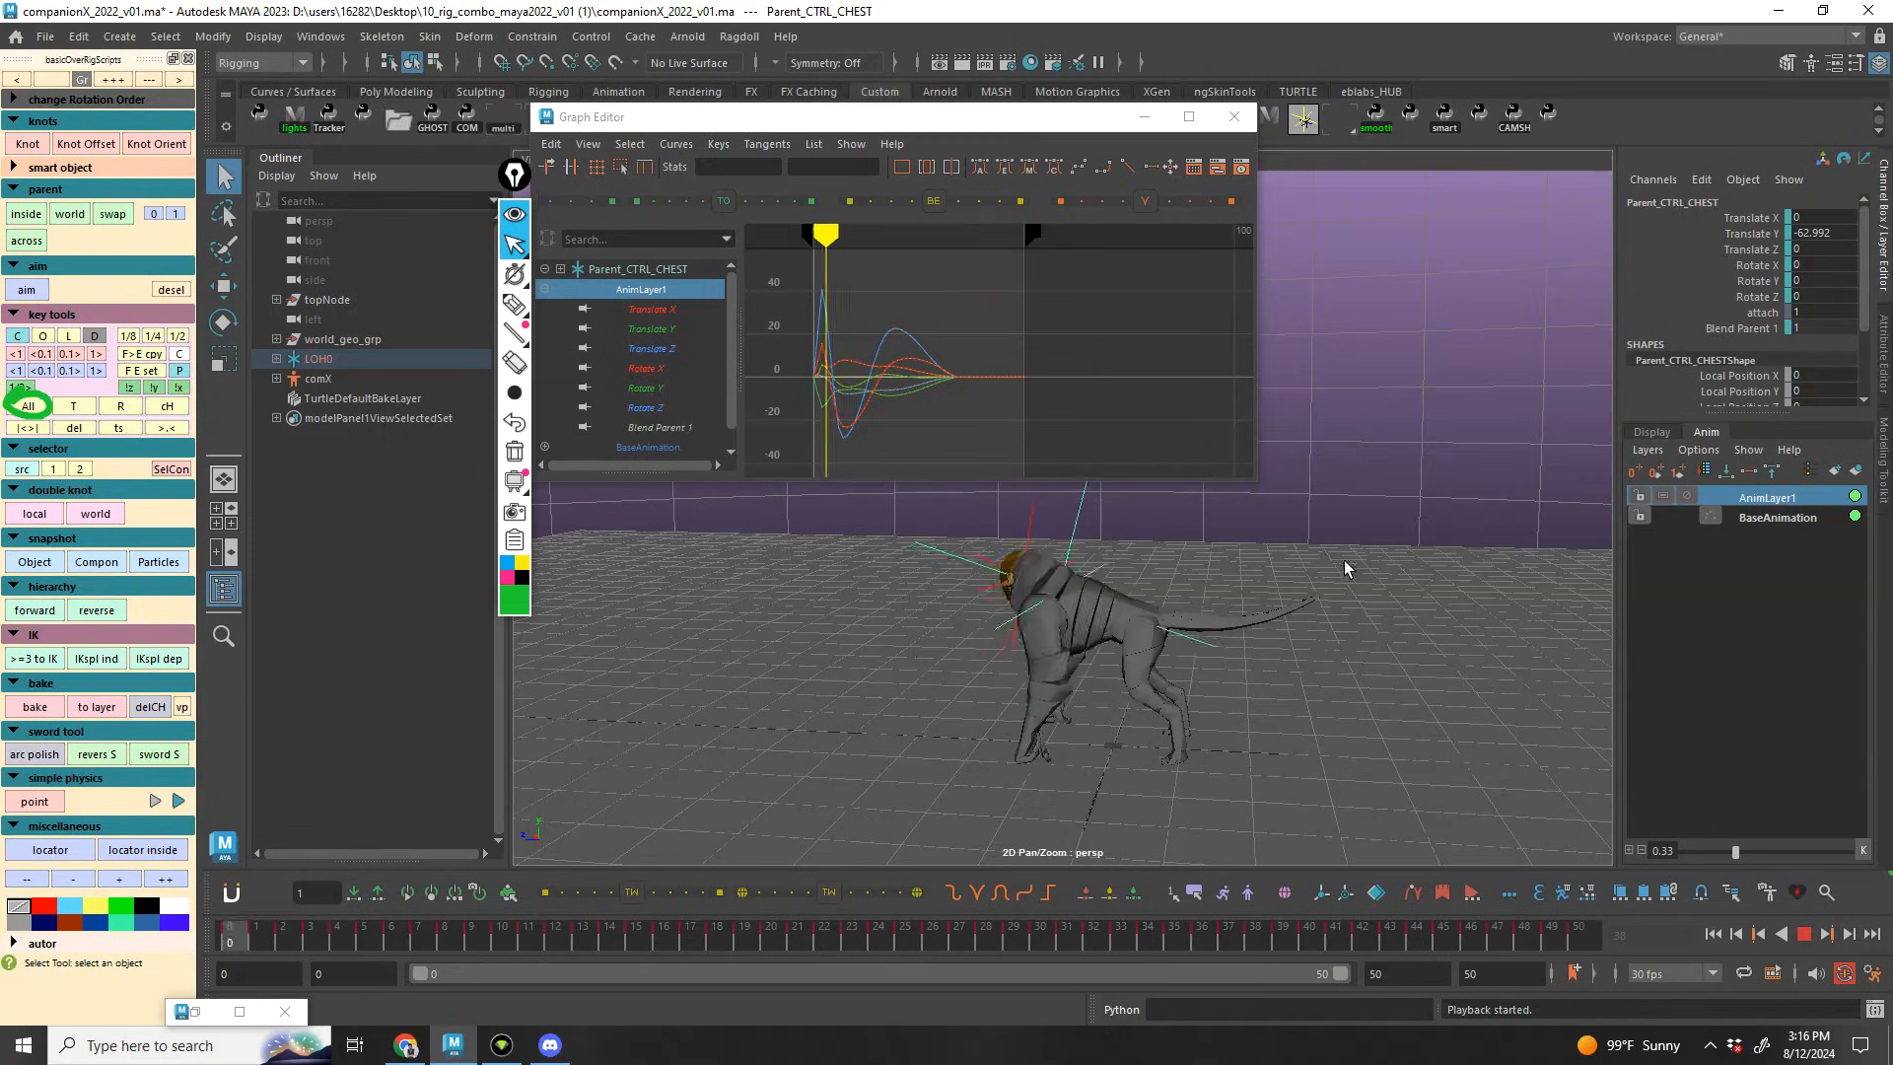
key("Escape")
Merge AnimLayer1 into the base animation of Parent_CTRL_CHEST and play back the combined motion
left_click_drag(1250, 556, 1204, 612, "alt")
left_click(1244, 529)
left_click(1685, 469)
key("alt+v")
key("alt+v")
left_click(1238, 625)
left_click(1131, 580)
left_click(1068, 550, "alt")
left_click_drag(1133, 547, 1144, 581, "alt")
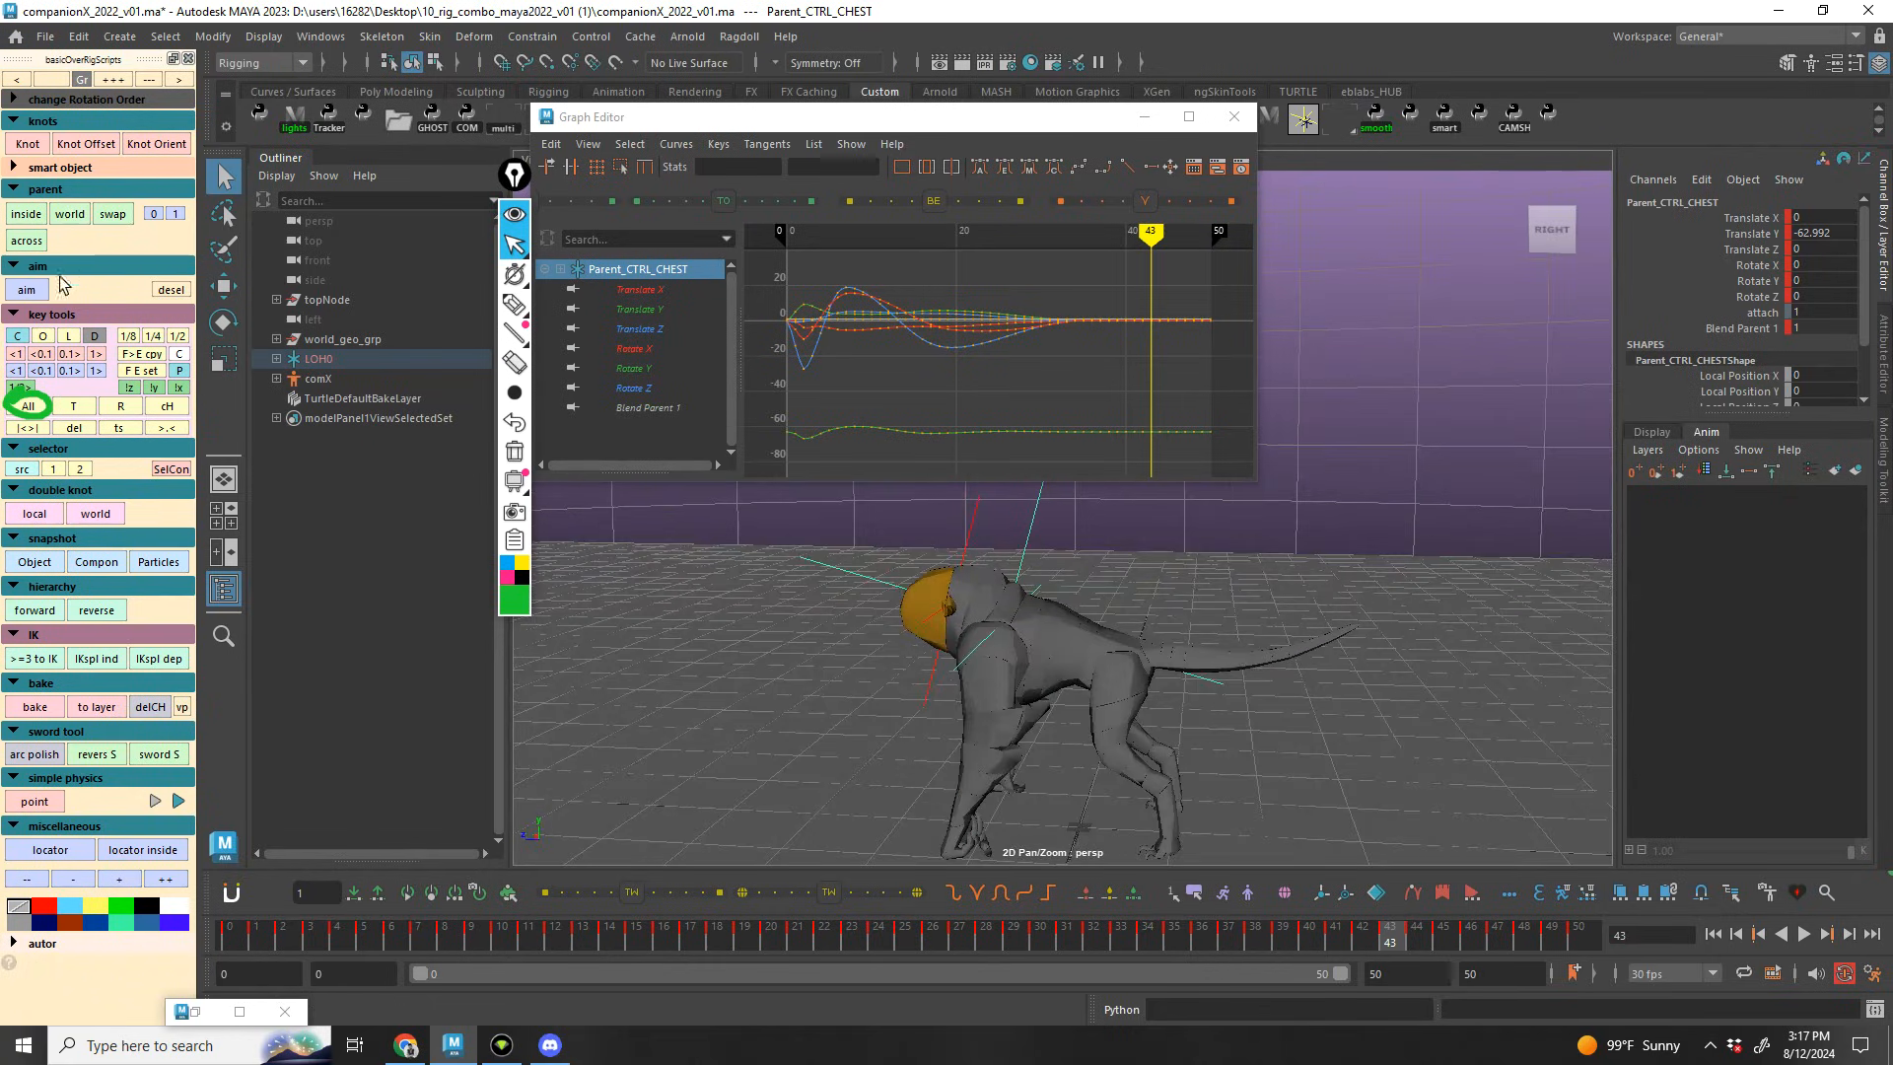
Parent Parent_CTRL_CHEST to the world with its animation recalculated, and check the motion in playback
left_click(512, 442)
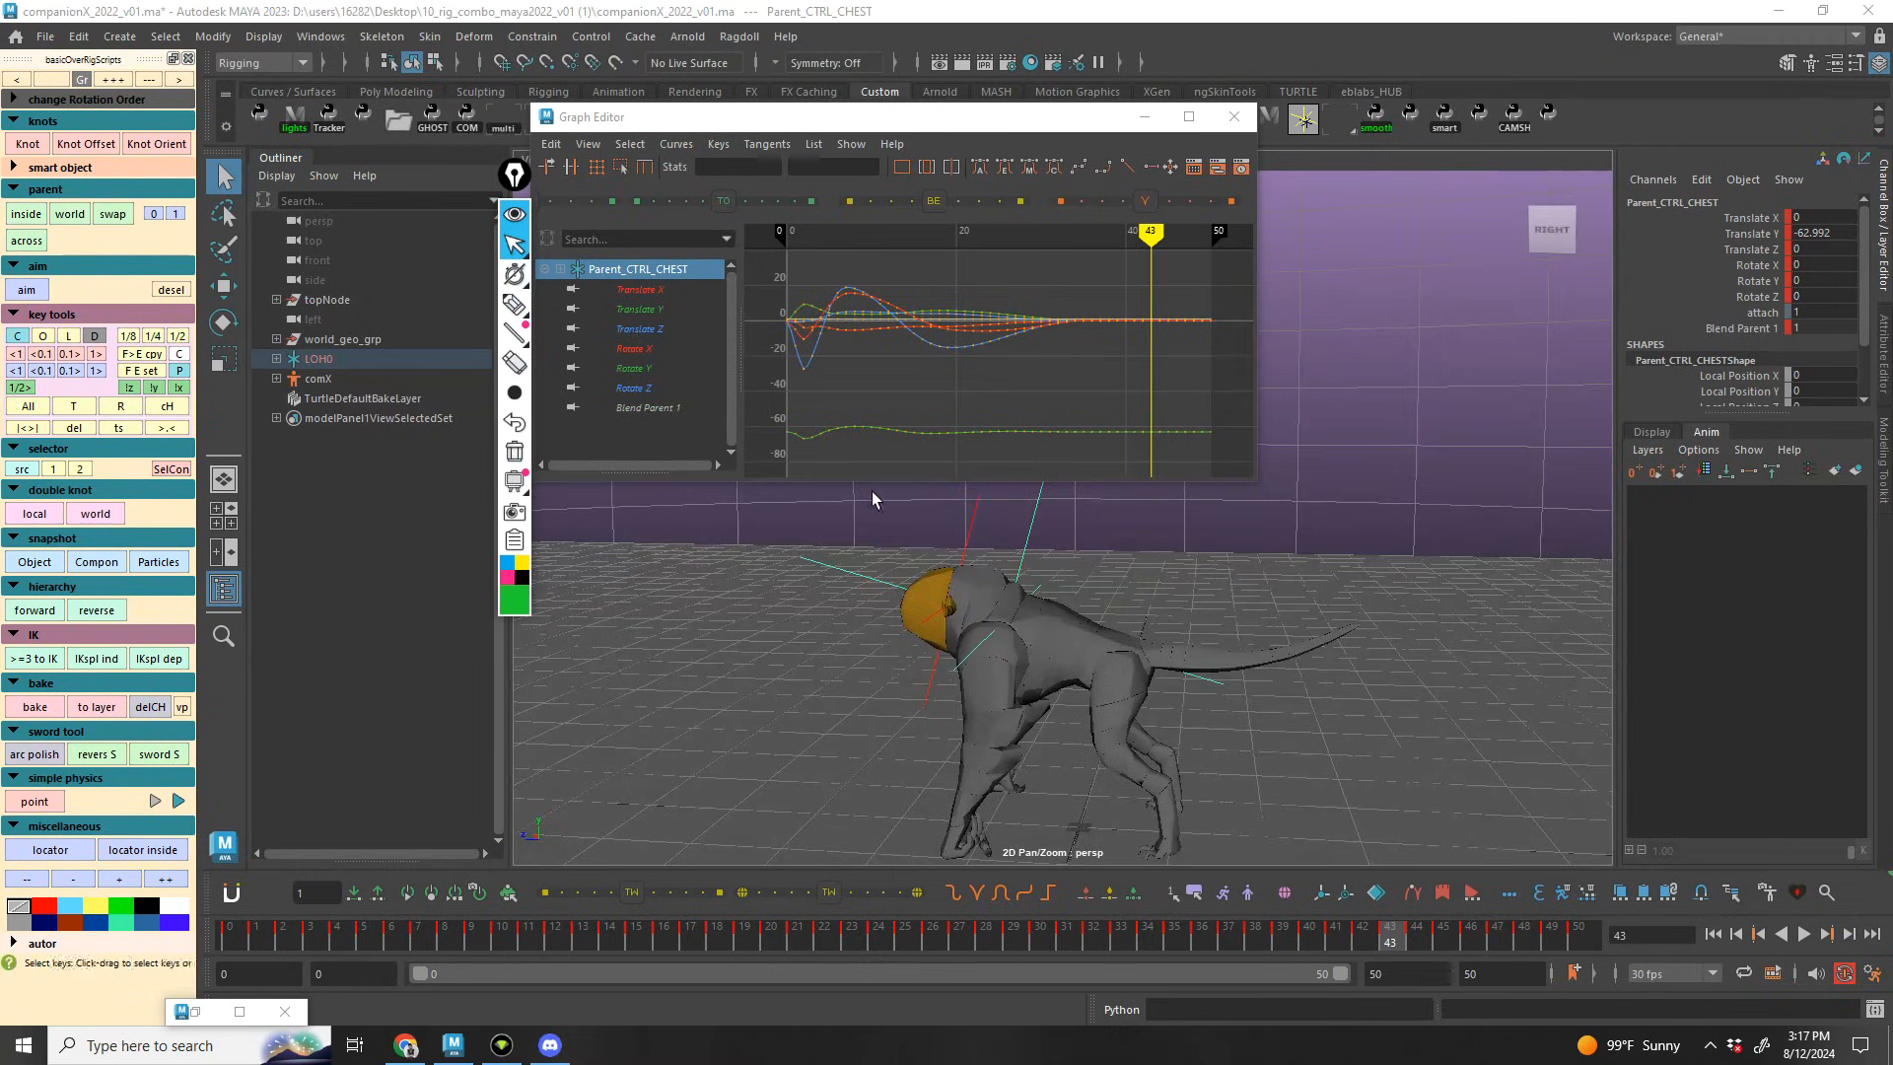
left_click(1065, 560)
left_click(956, 505)
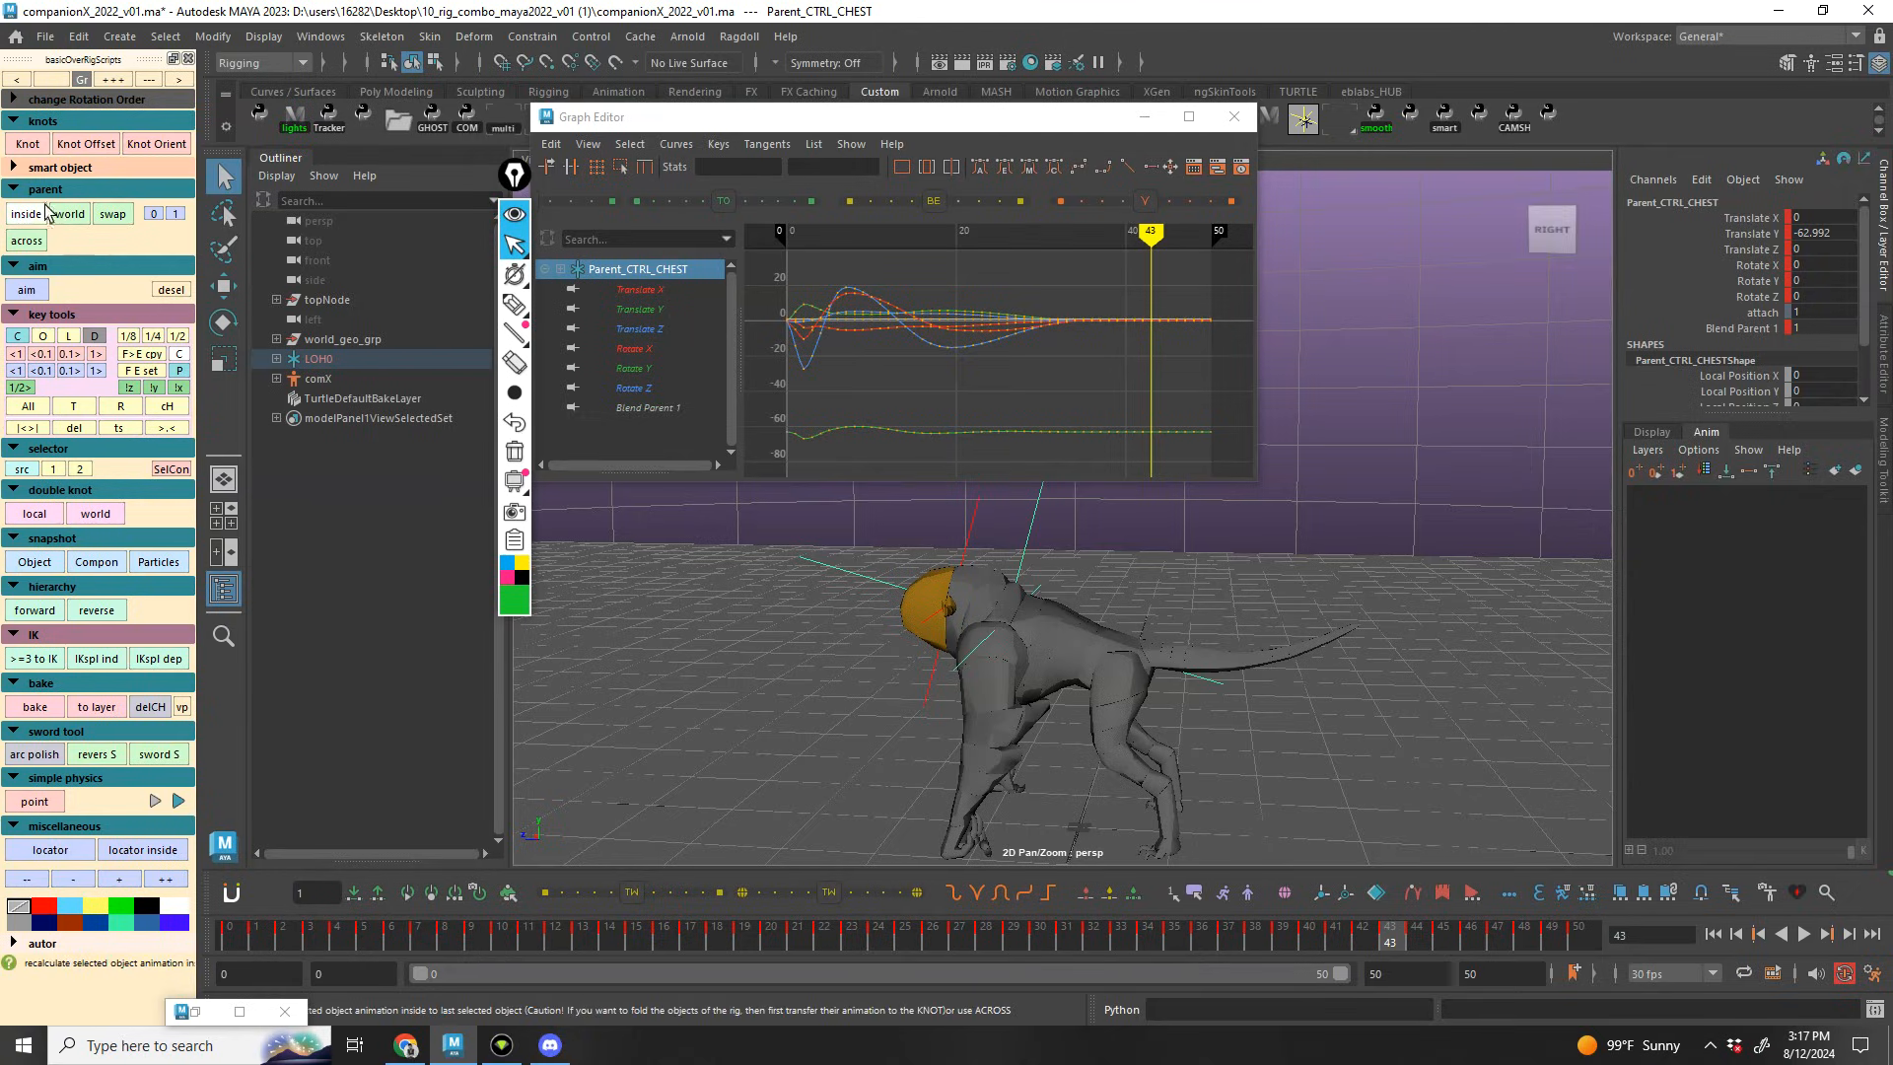
left_click(972, 537)
key("w")
left_click(1158, 574)
key("alt+v")
left_click_drag(1158, 575, 1120, 600, "alt")
key("alt+v")
left_click(1121, 589)
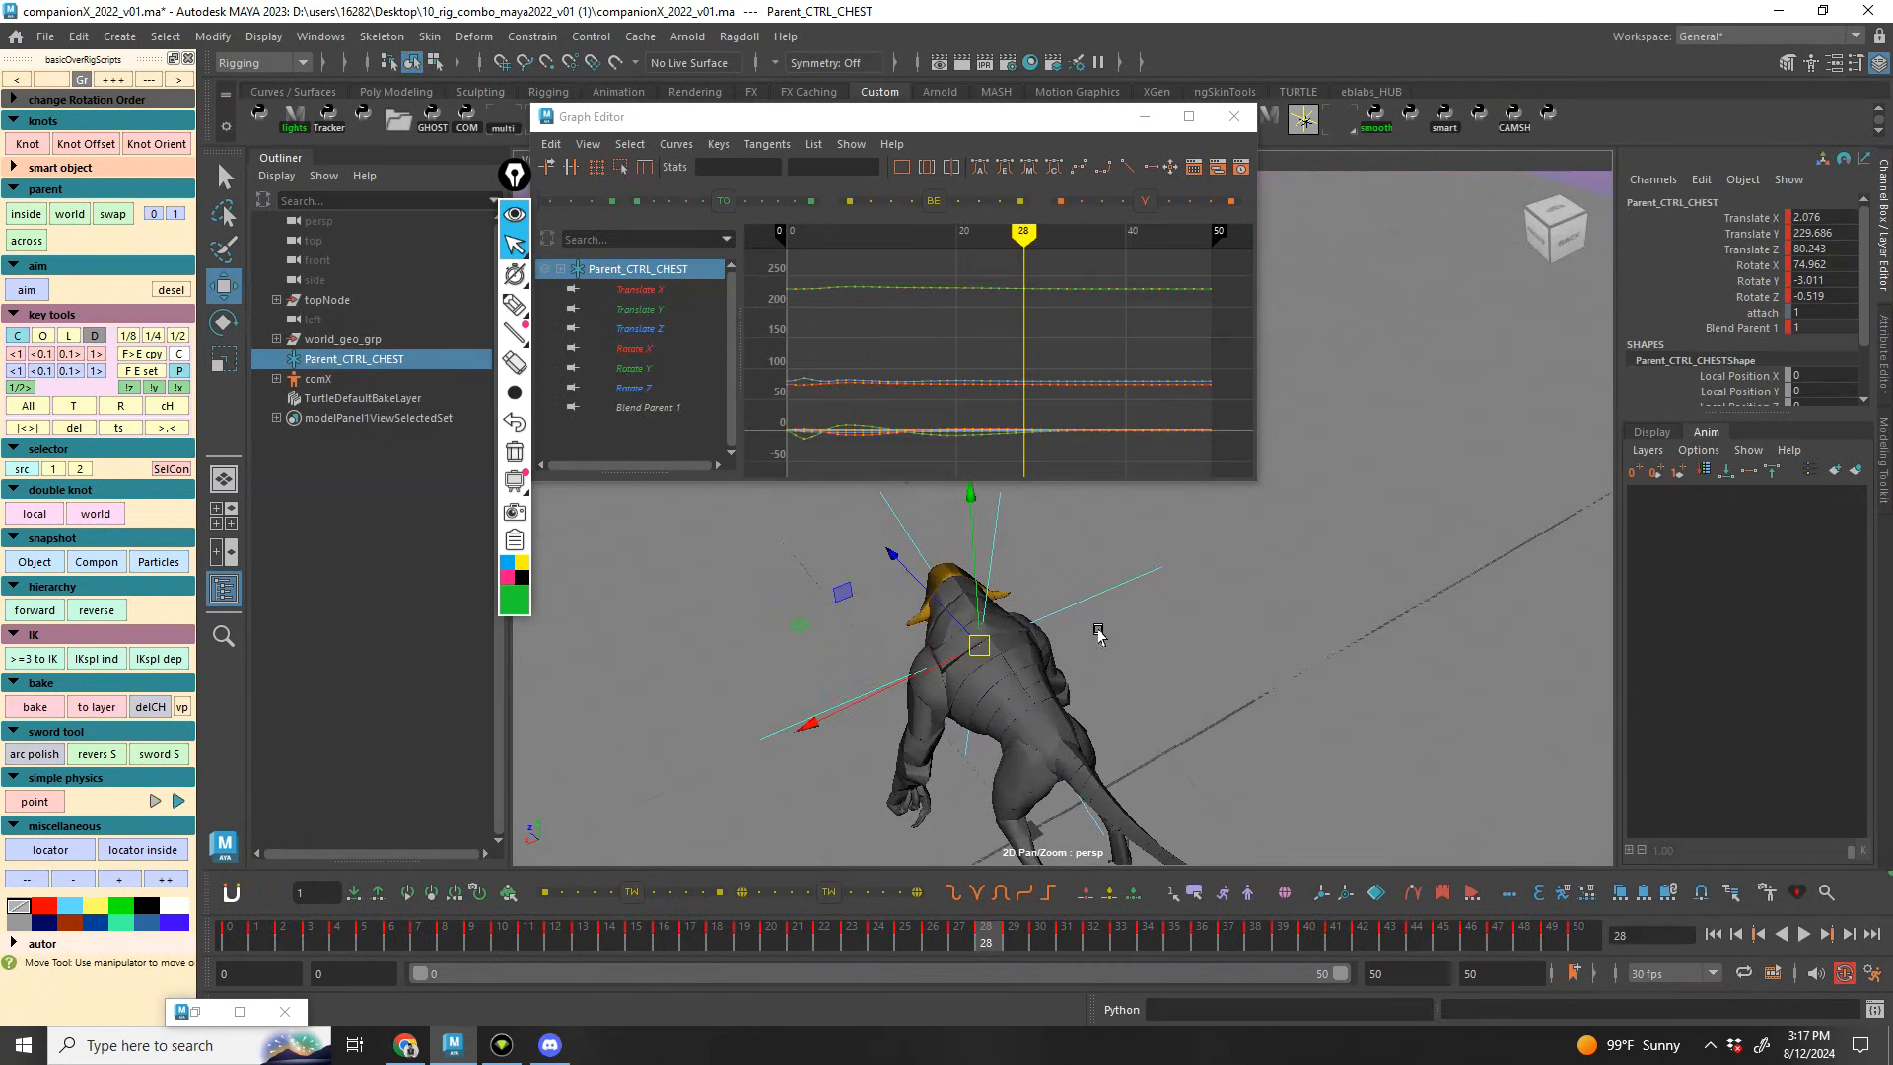
Shift all keys of Parent_CTRL_CHEST two frames later with the key tools
right_click_drag(993, 309, 941, 353, "alt")
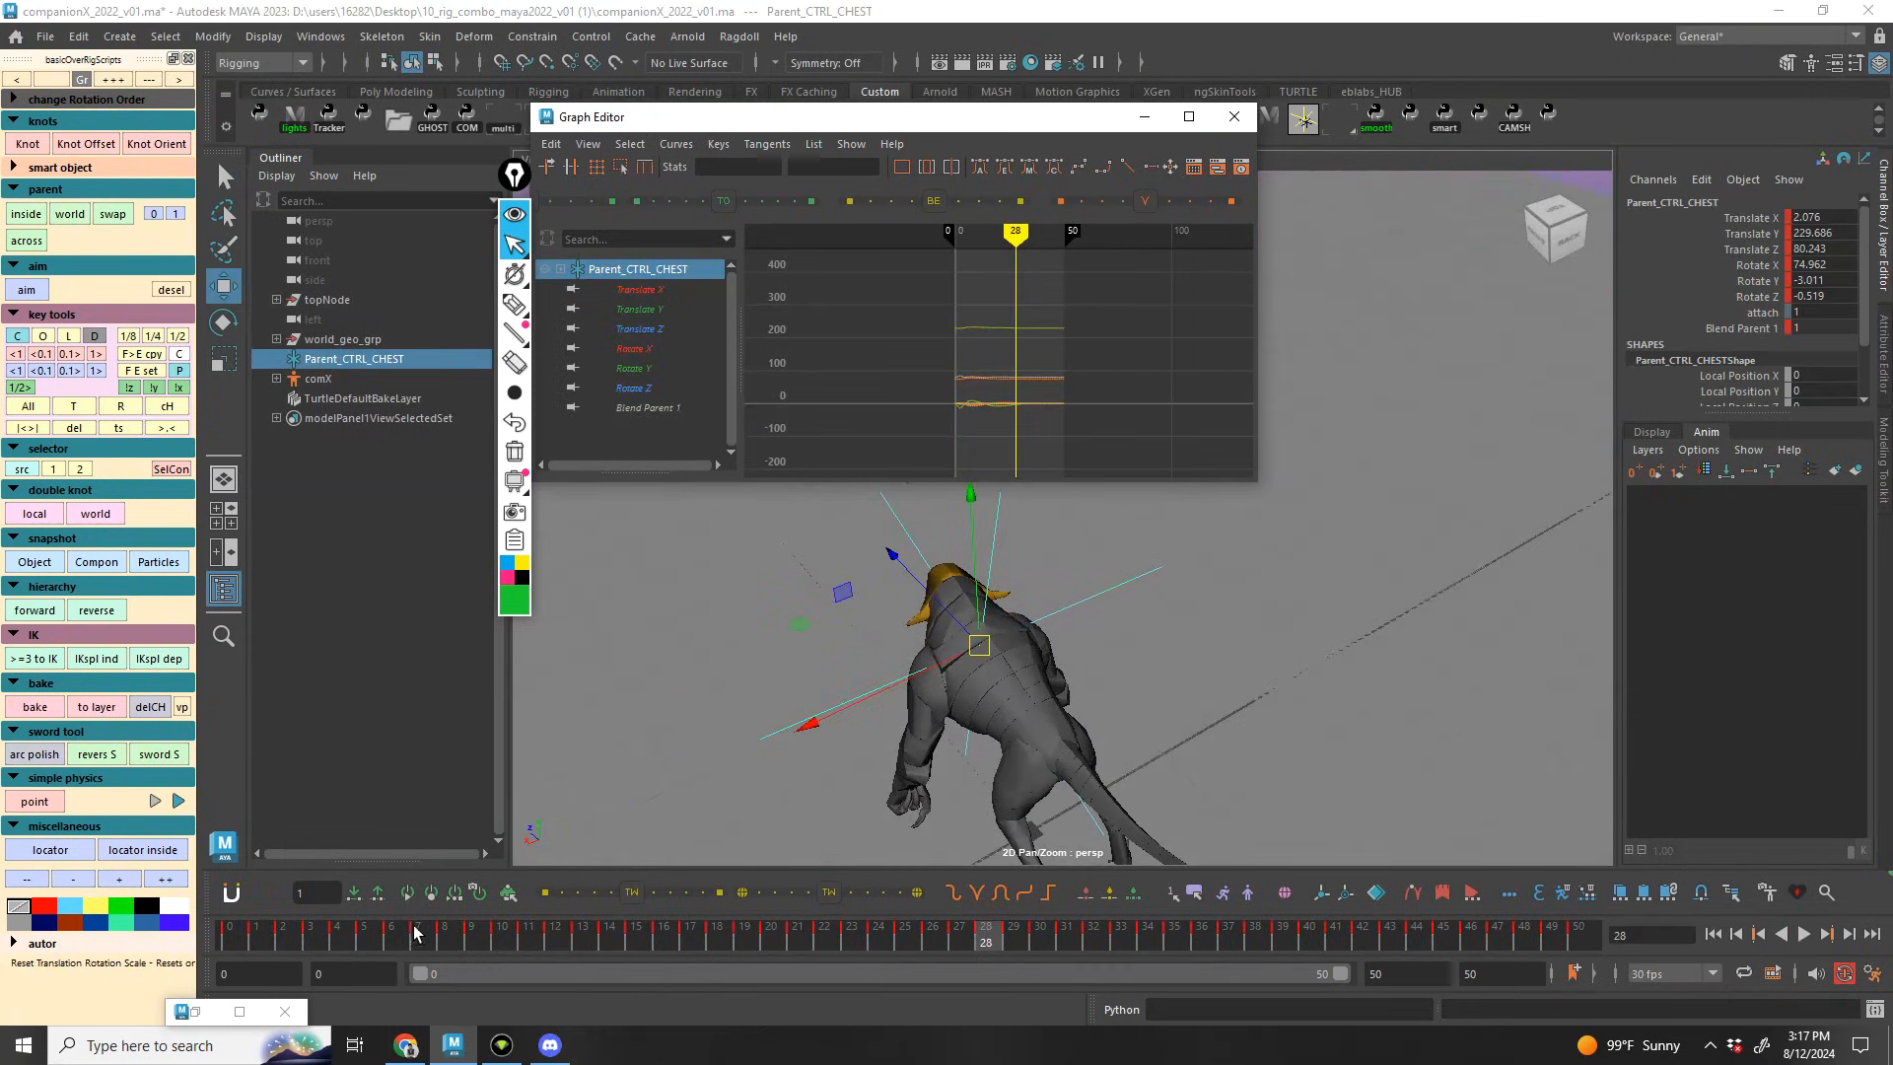
left_click_drag(408, 939, 133, 845)
left_click_drag(1190, 677, 1050, 631, "alt")
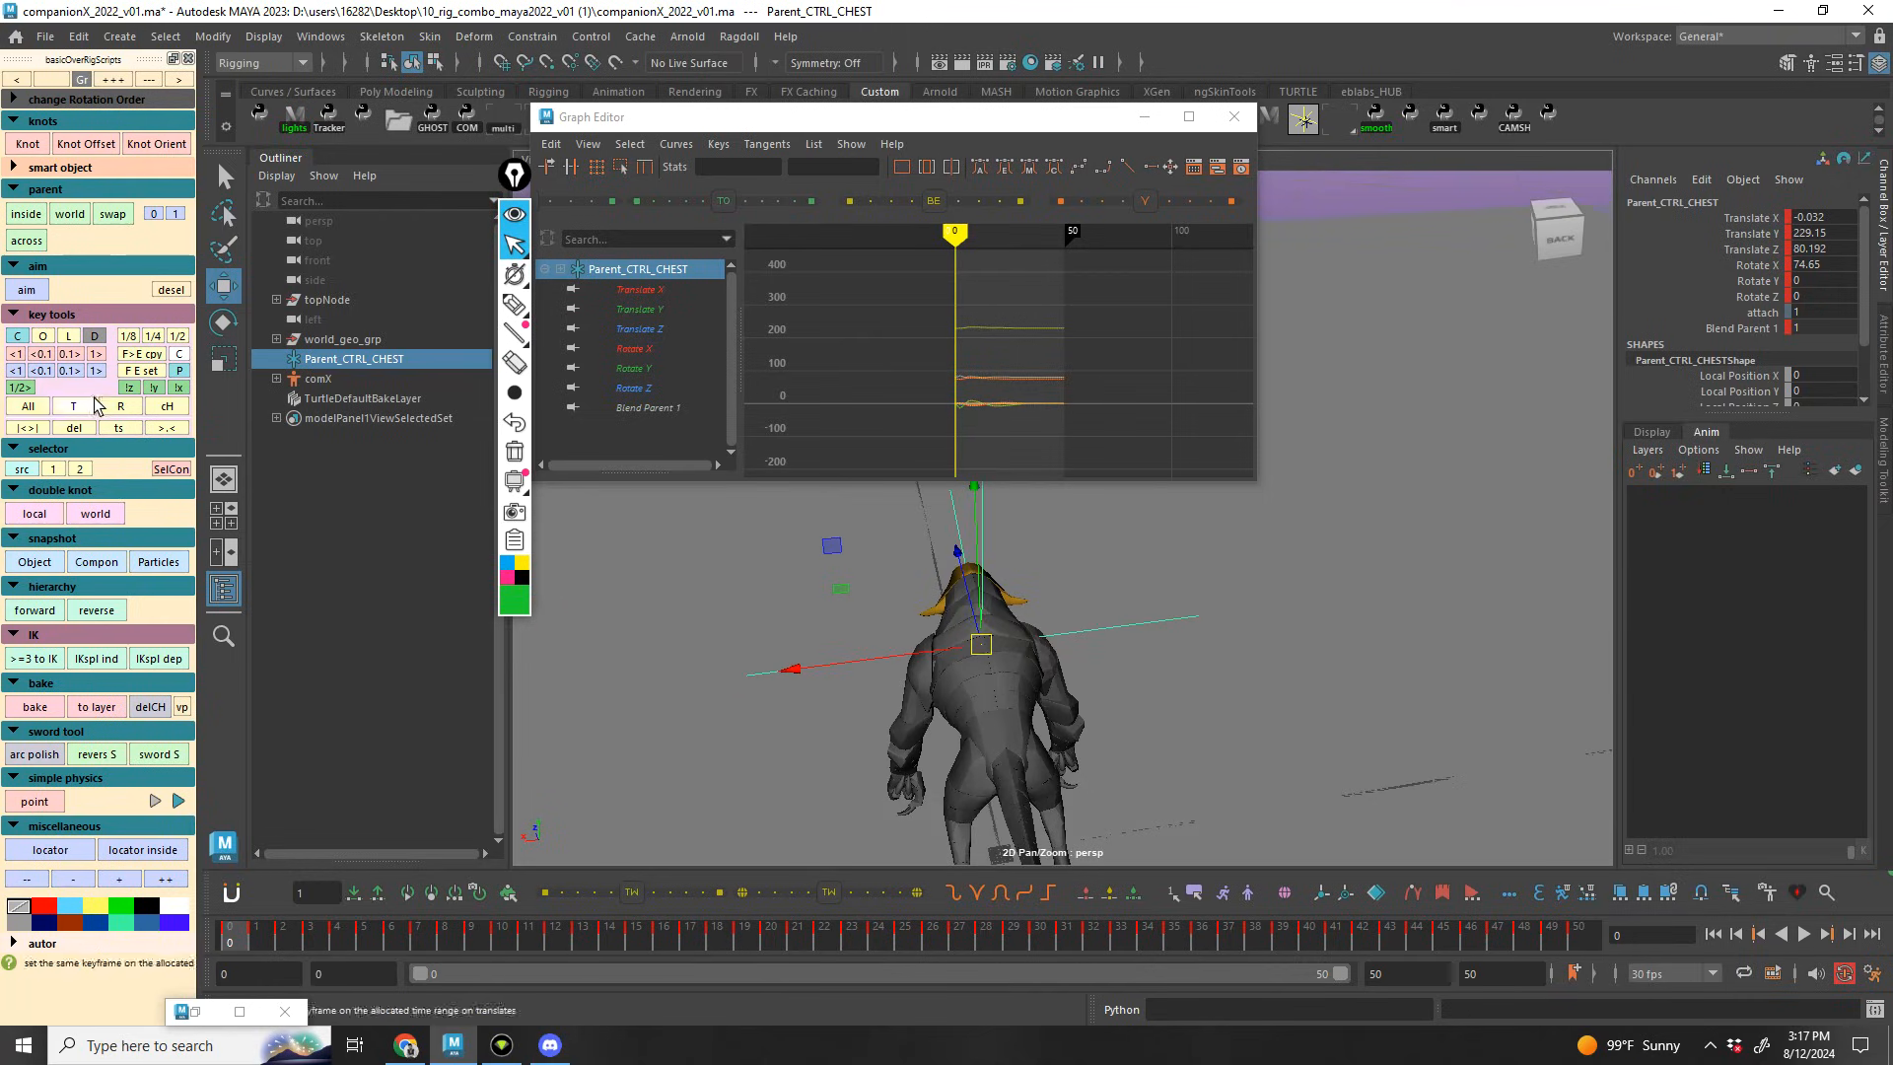
left_click_drag(969, 626, 1094, 584, "alt")
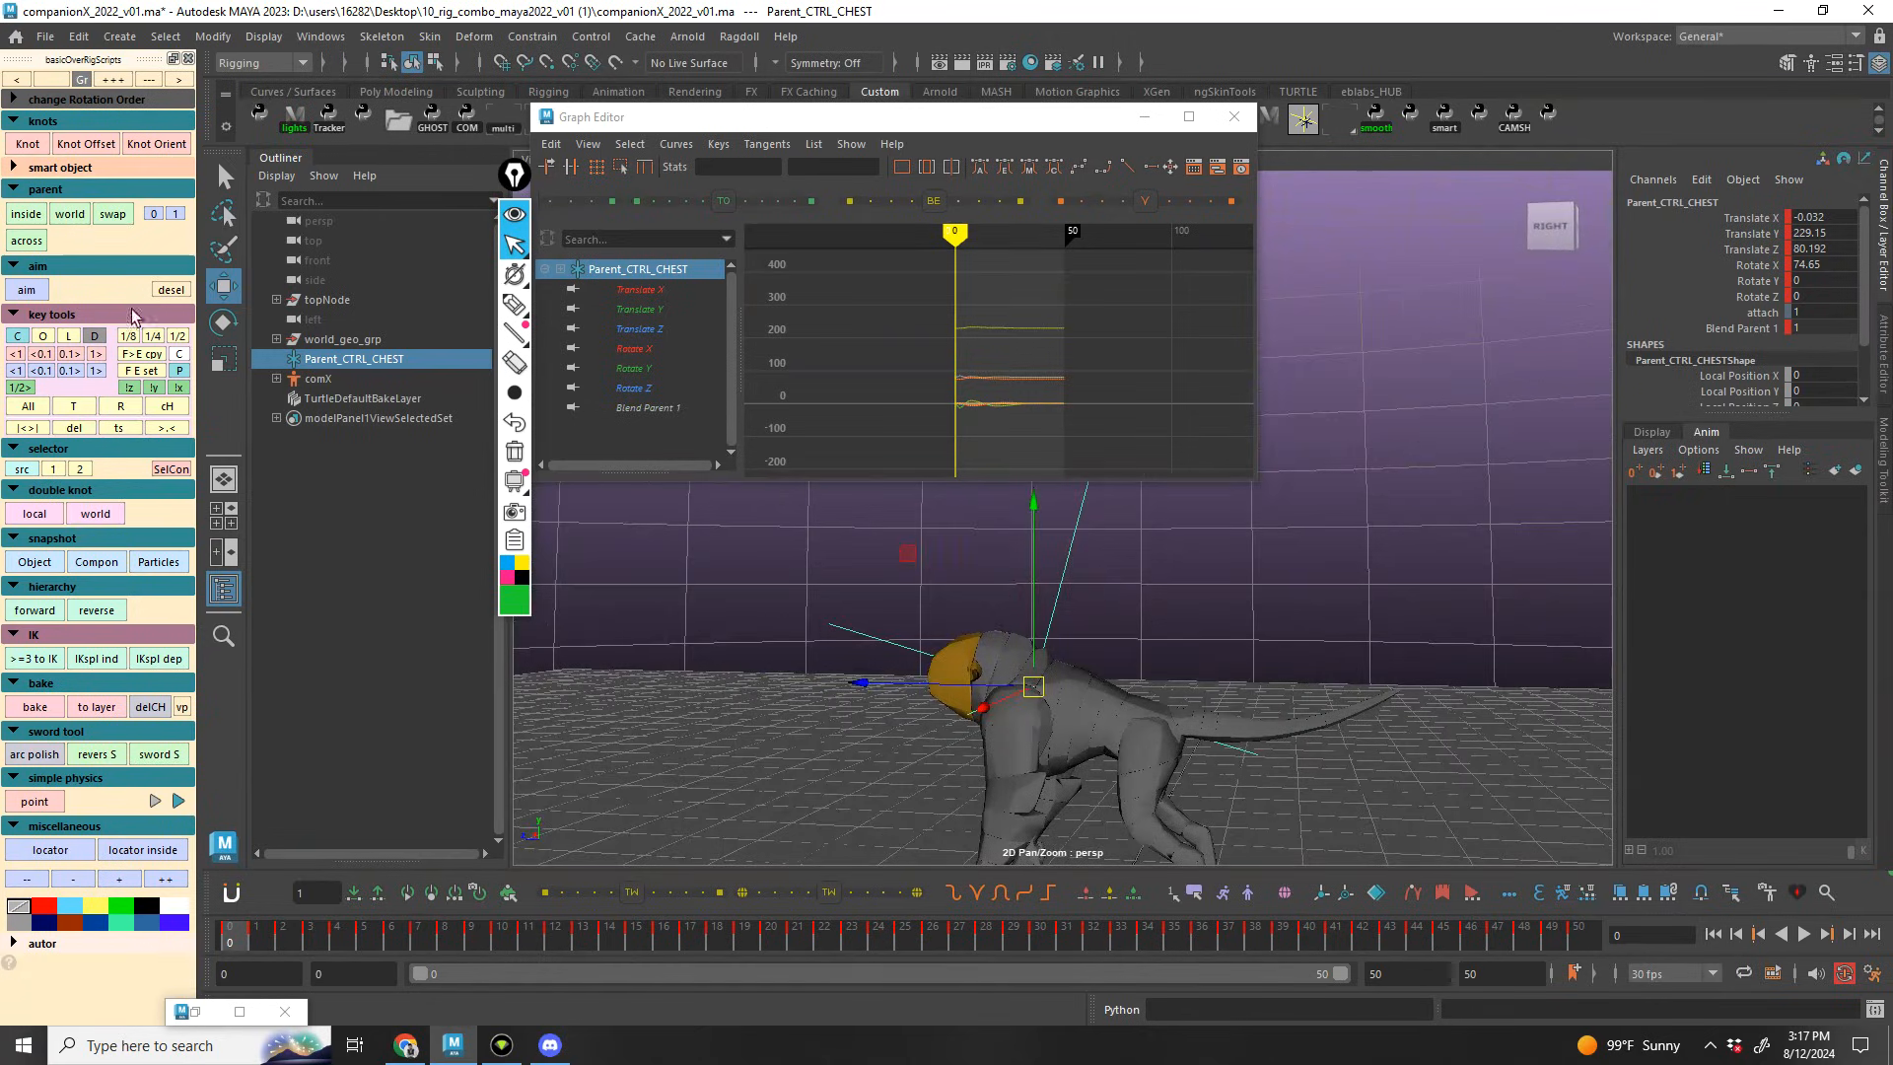
left_click(98, 361)
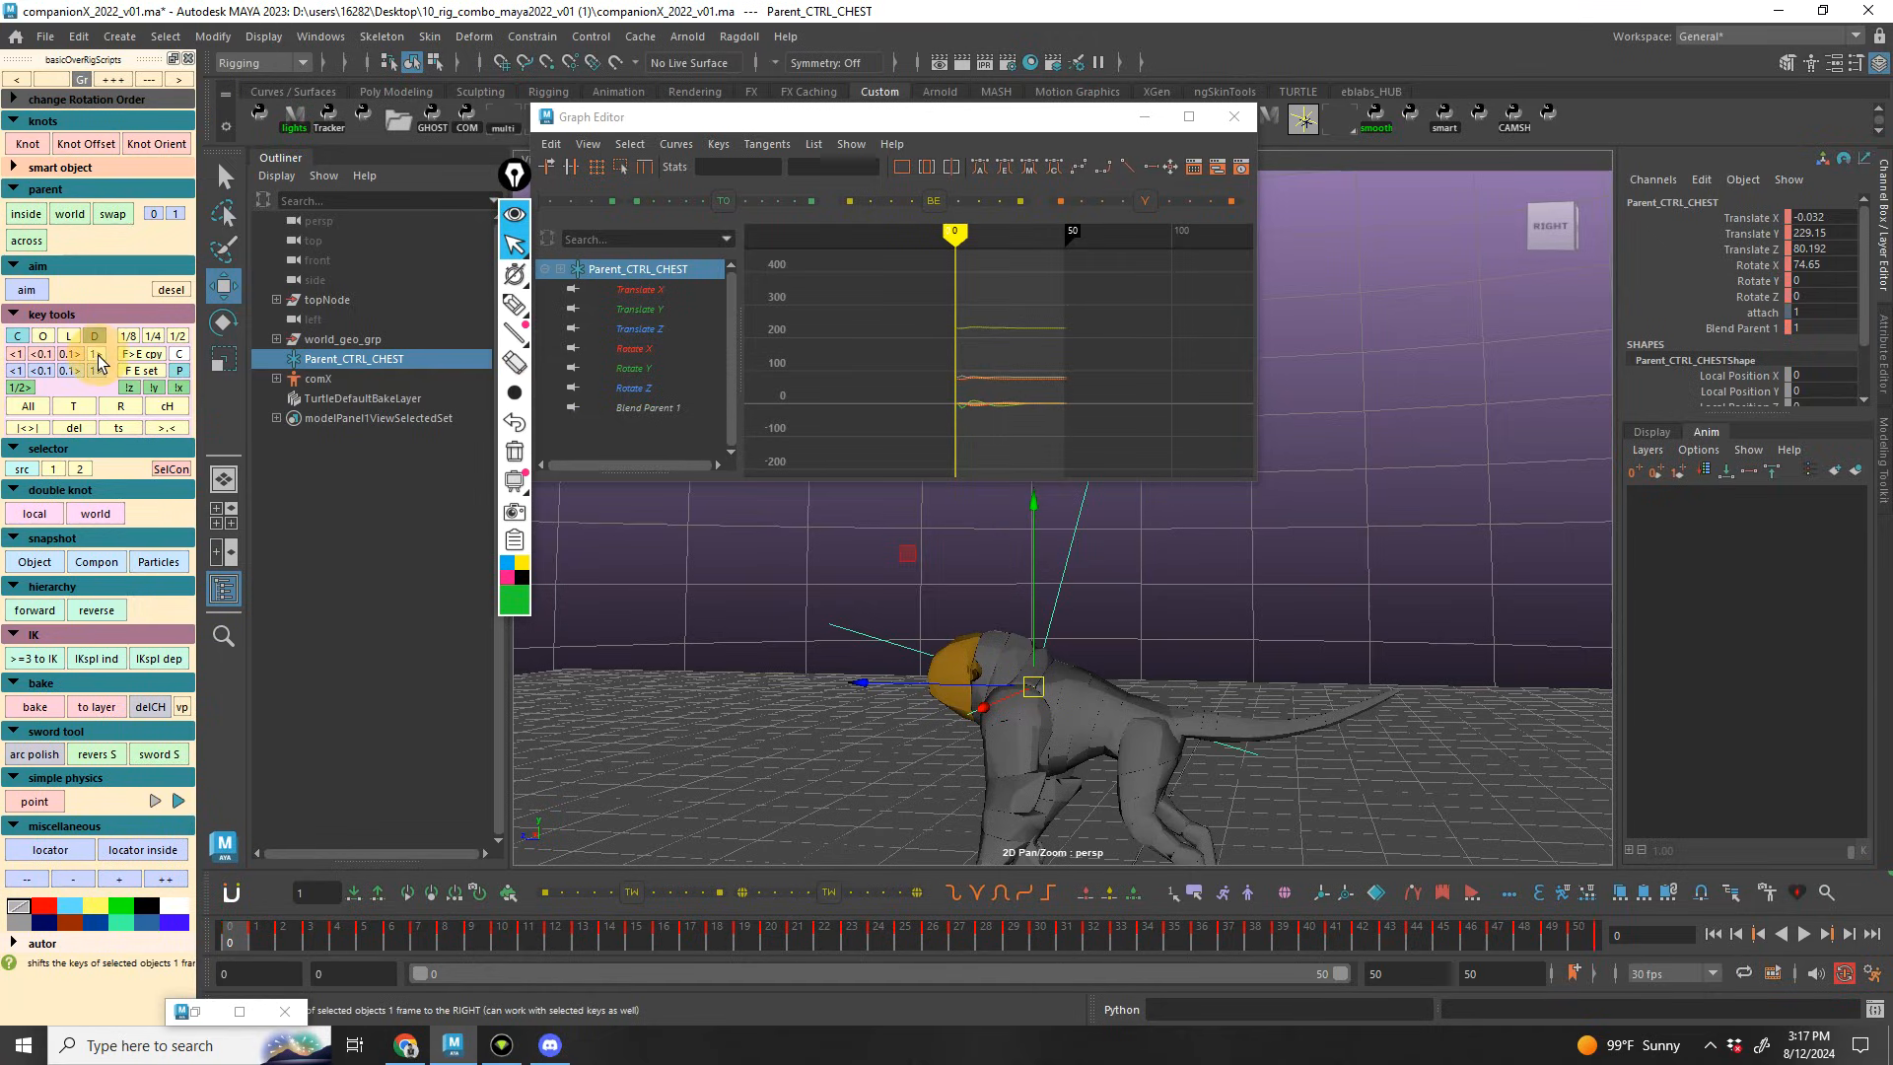
Play back and scrub through the offset chest motion in a close view from behind
key("alt+v")
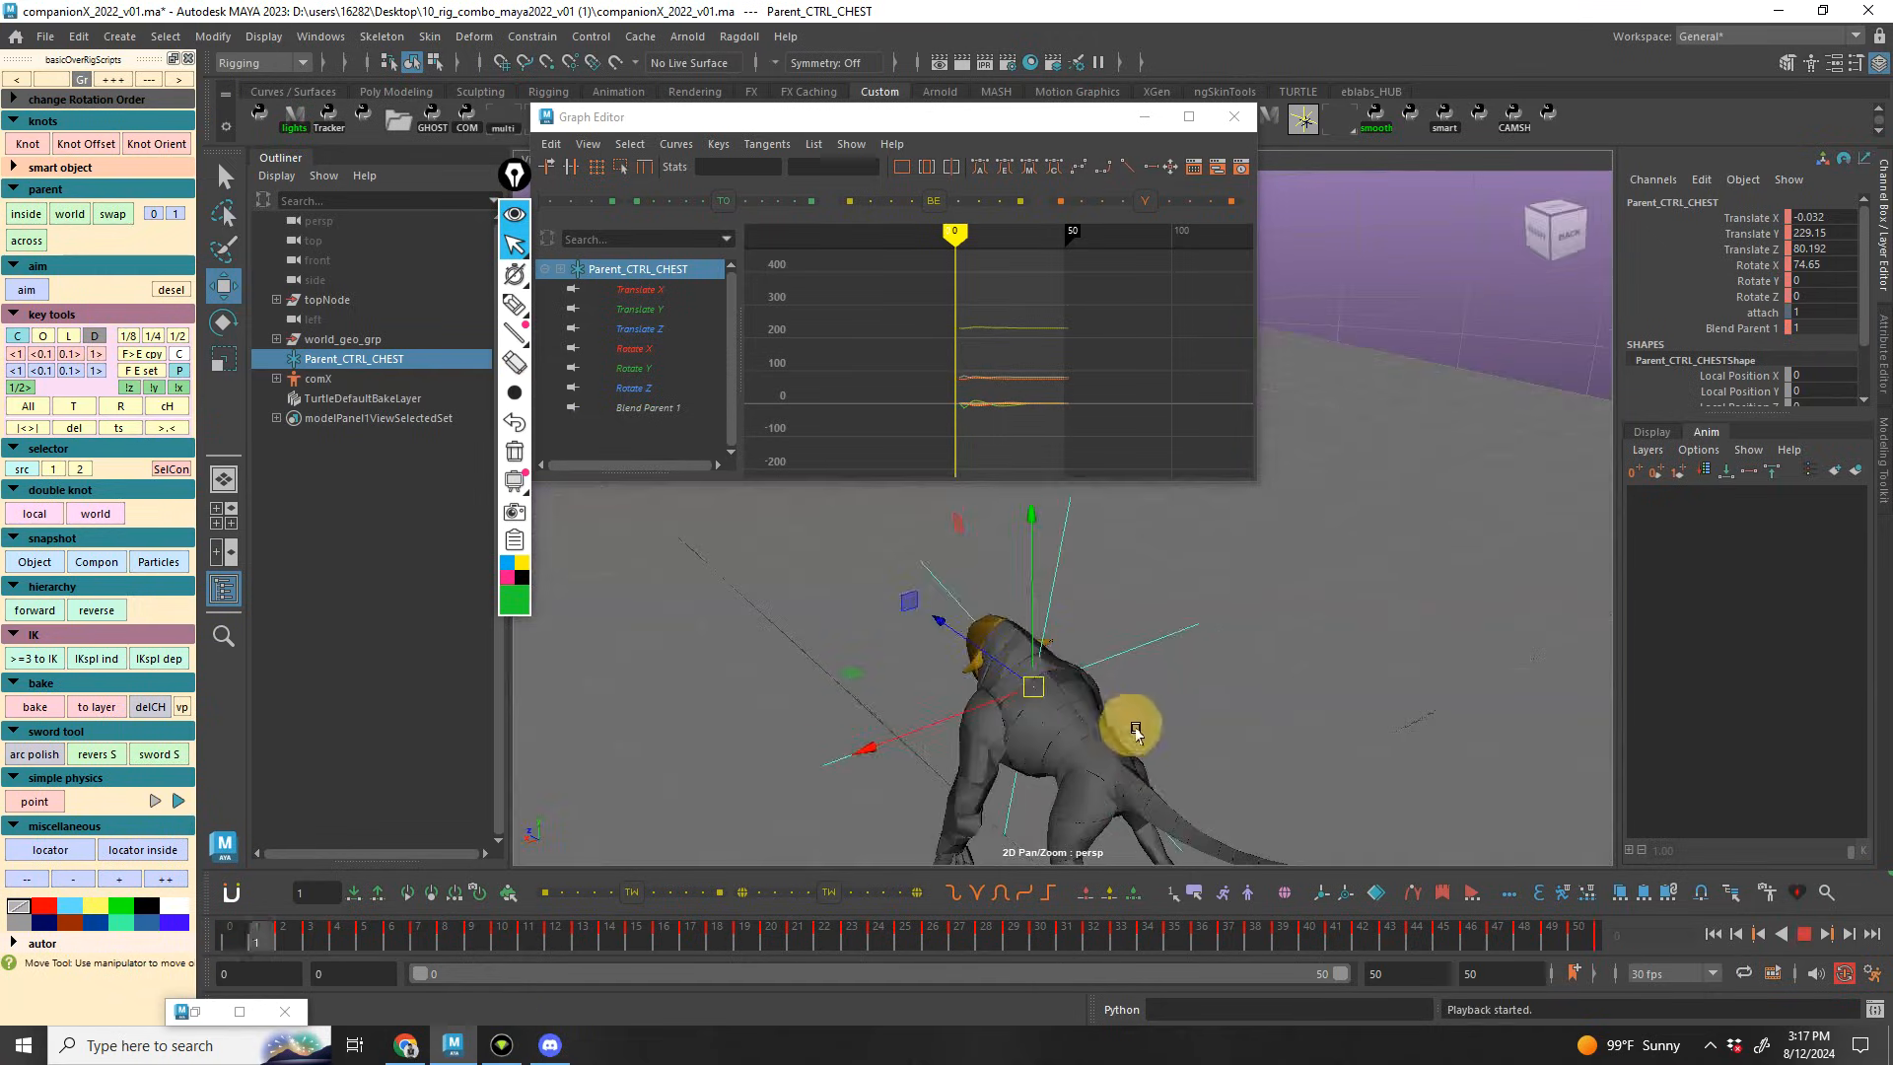
left_click_drag(1159, 769, 1098, 823, "alt")
right_click_drag(1162, 749, 1259, 838, "alt")
left_click_drag(1216, 668, 1204, 719, "alt")
right_click_drag(1175, 727, 1238, 773, "alt")
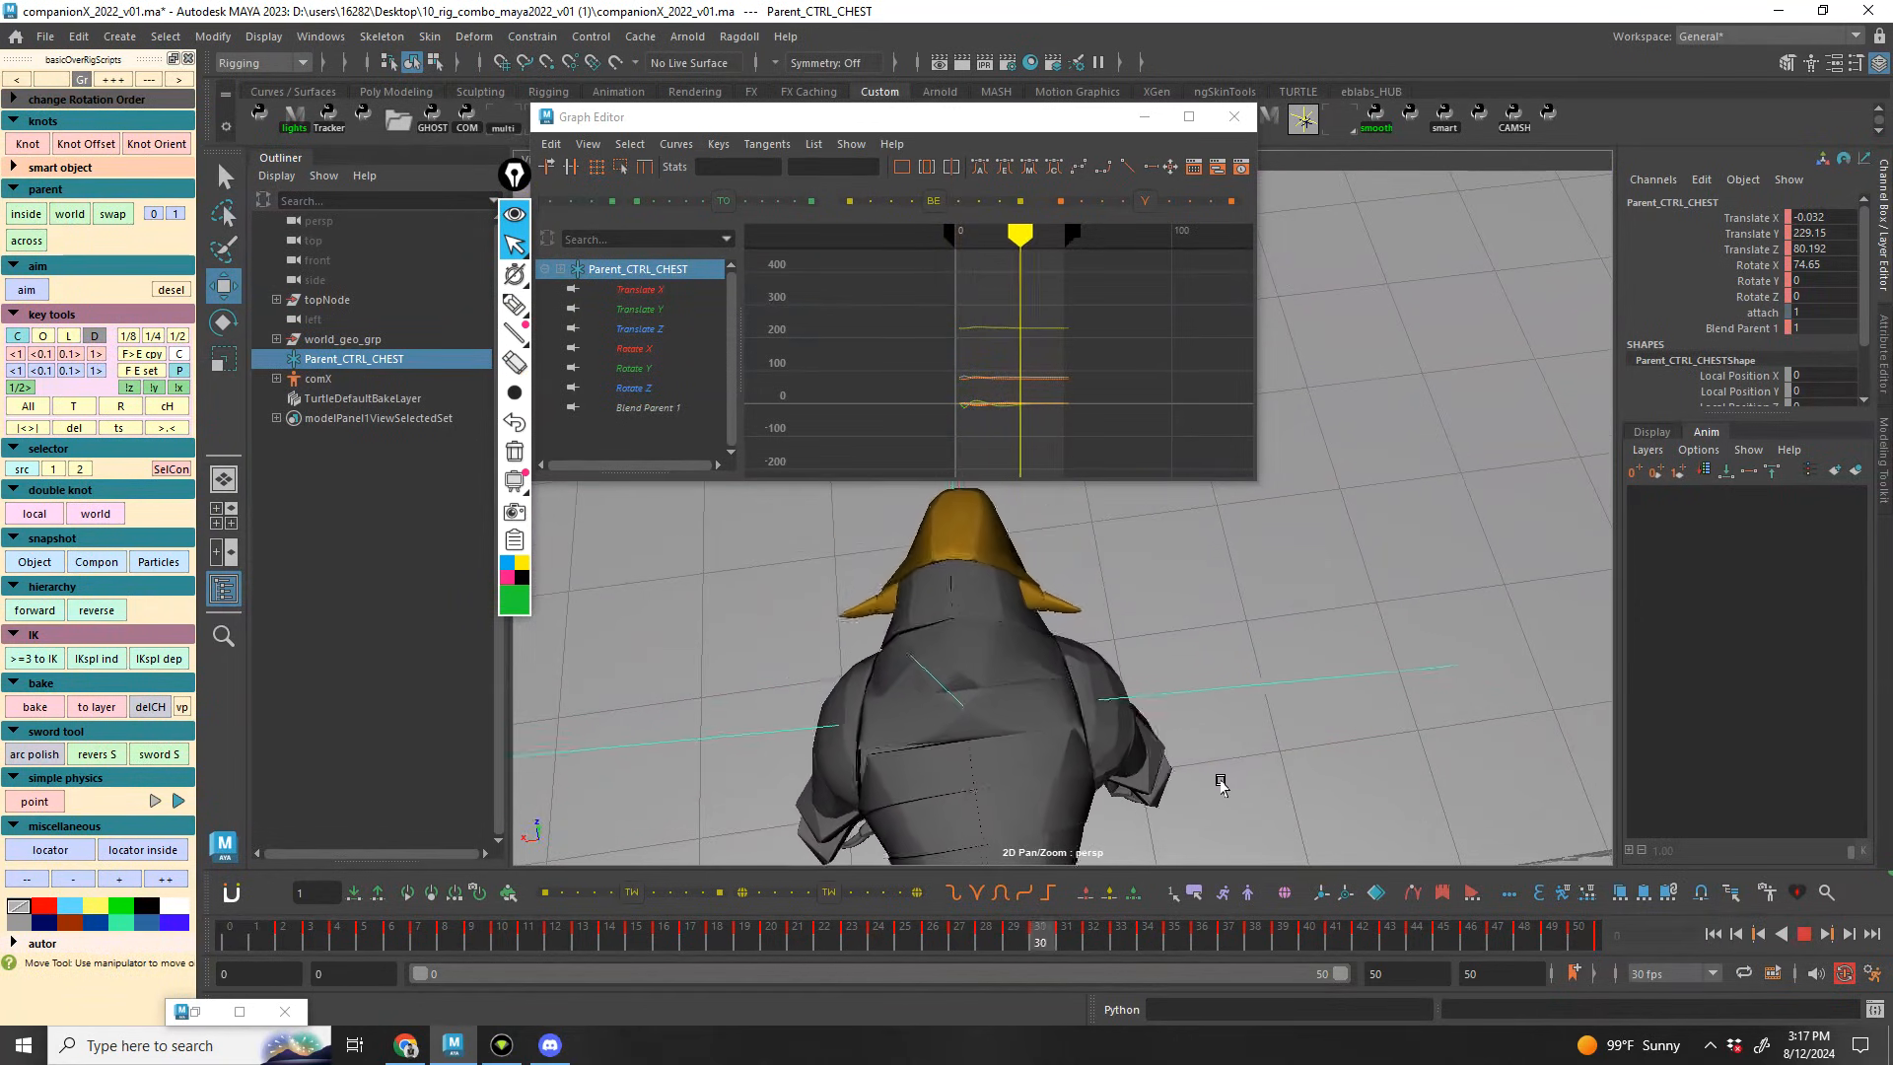
key("Escape")
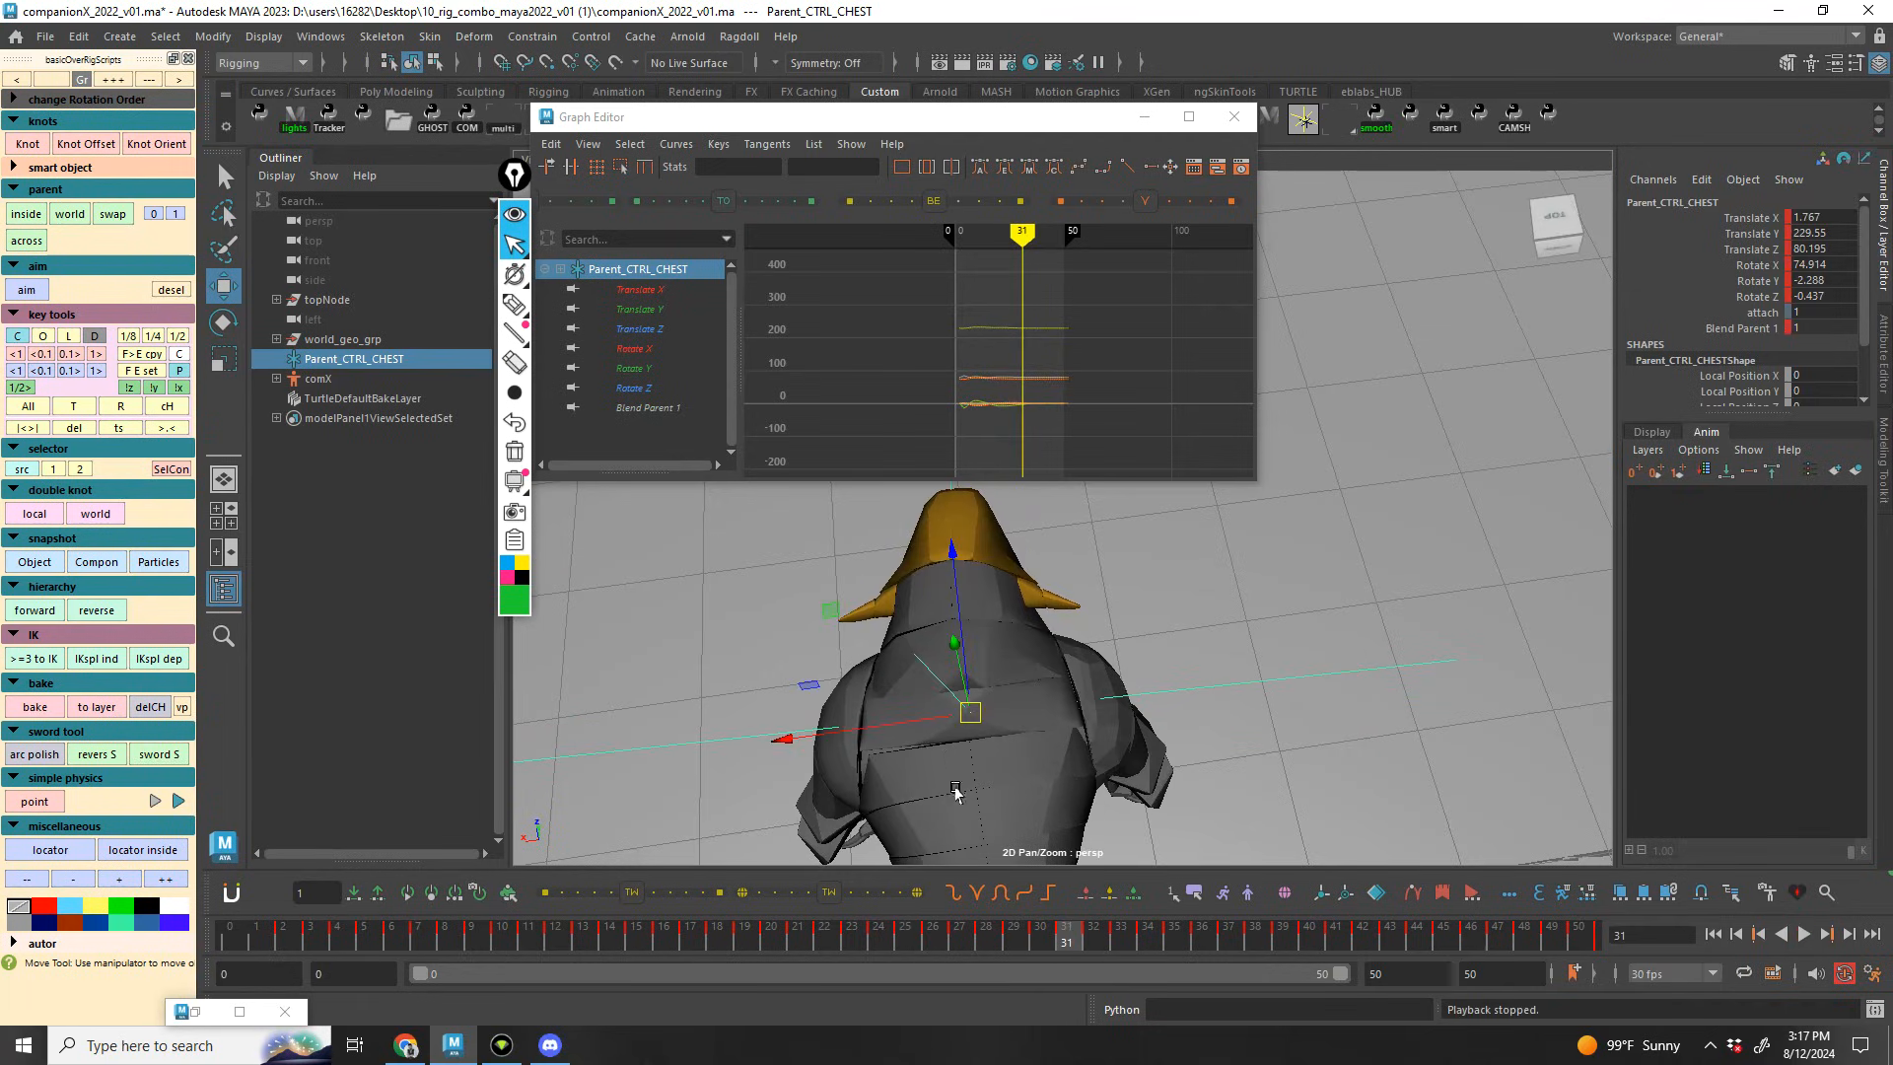
key("alt+v")
key("Escape")
left_click_drag(759, 945, 1827, 912)
key("Escape")
Stretch all of Parent_CTRL_CHEST's keys in the Graph Editor so that they end at frame 57
left_click_drag(1152, 277, 937, 426)
right_click_drag(1014, 418, 1073, 403, "alt+shift")
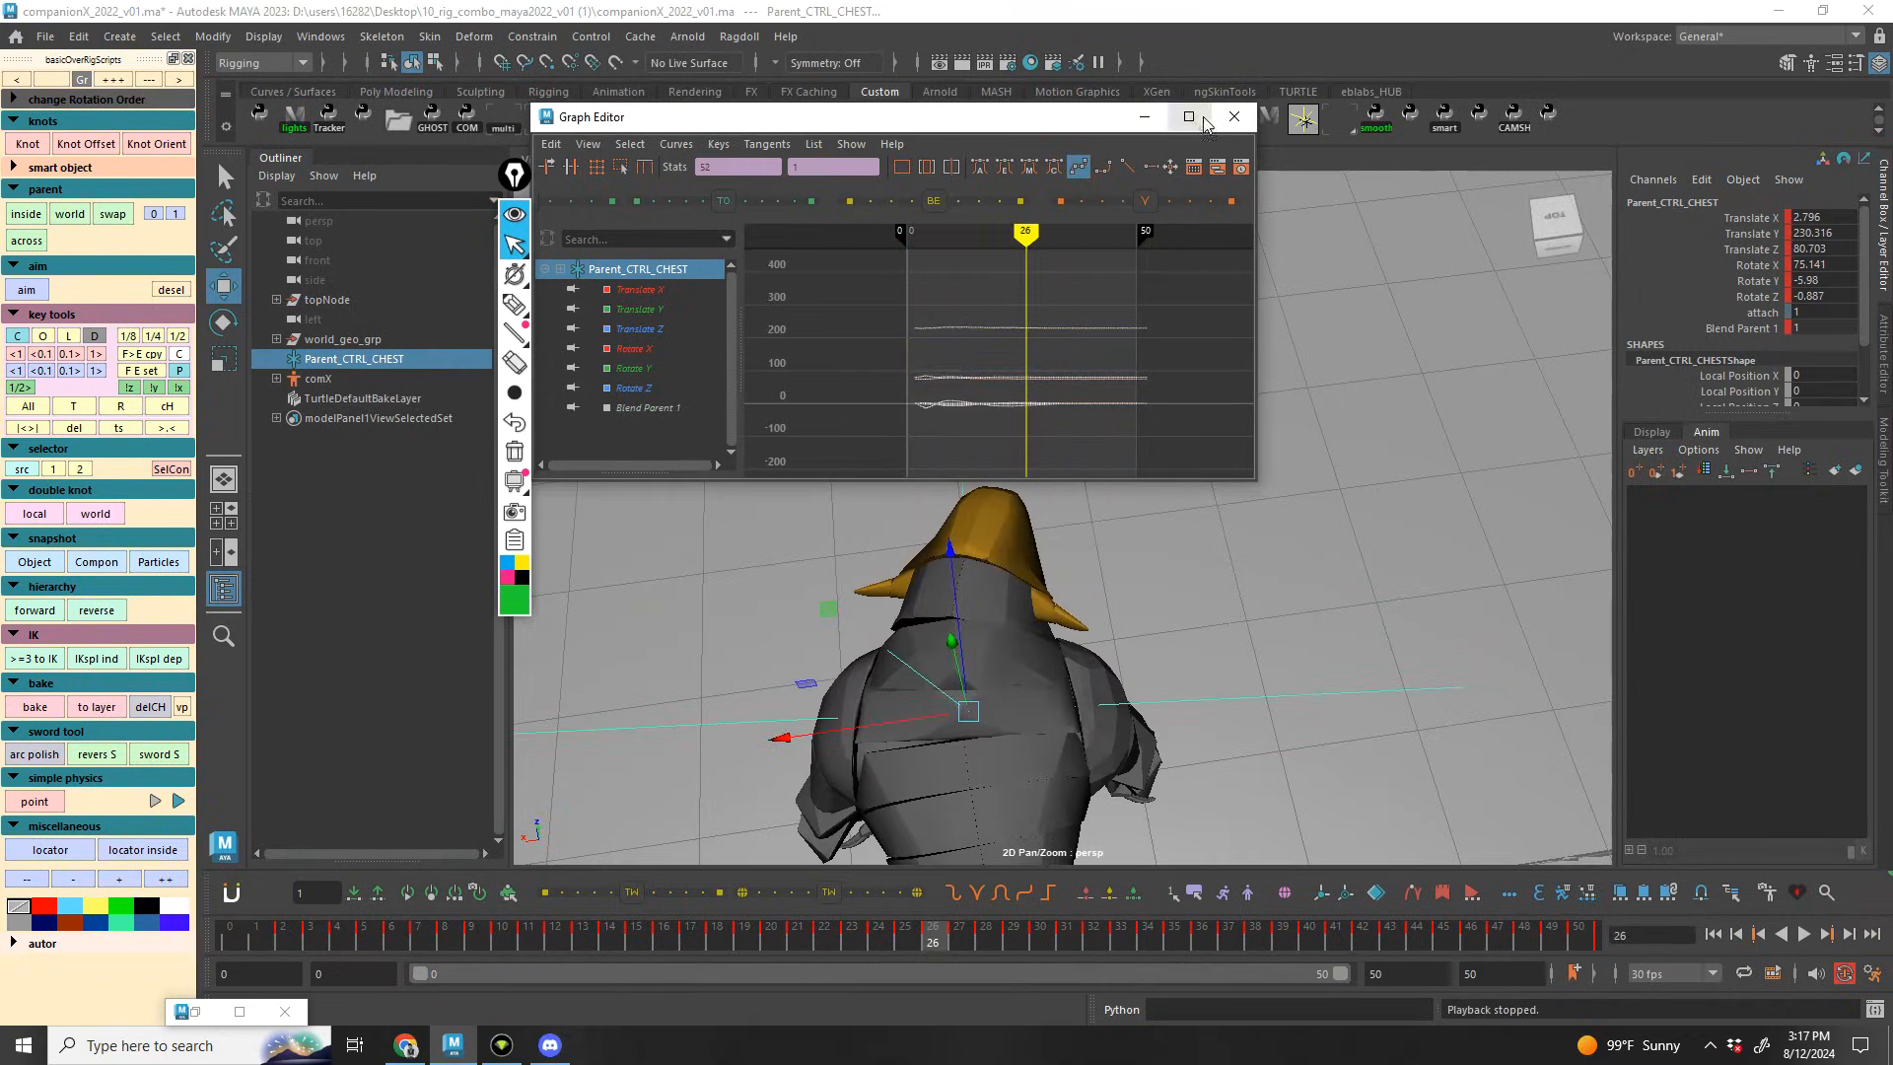
left_click(1189, 116)
middle_click_drag(1128, 412, 1229, 396, "alt")
left_click(90, 57)
middle_click_drag(1207, 494, 910, 435, "alt")
middle_click_drag(1307, 532, 1174, 531, "alt")
left_click_drag(1223, 519, 1297, 518)
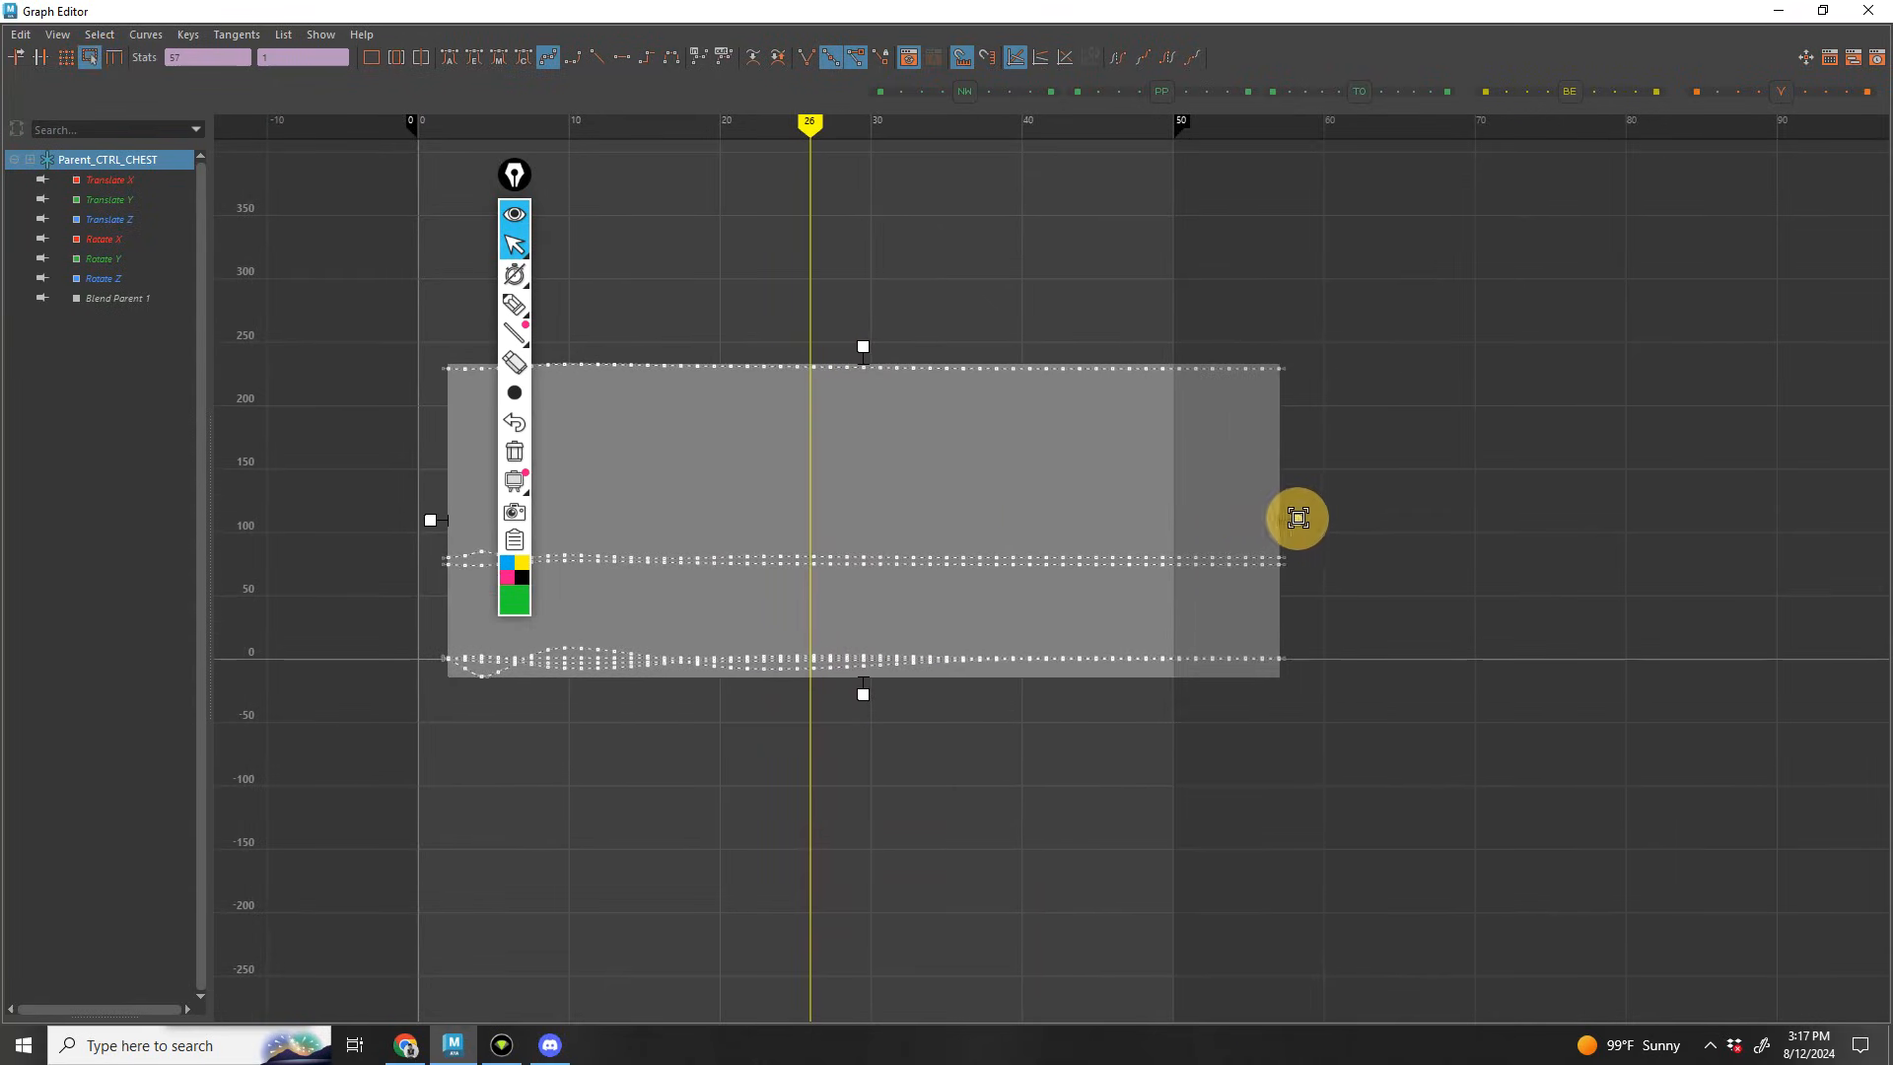
left_click(1778, 12)
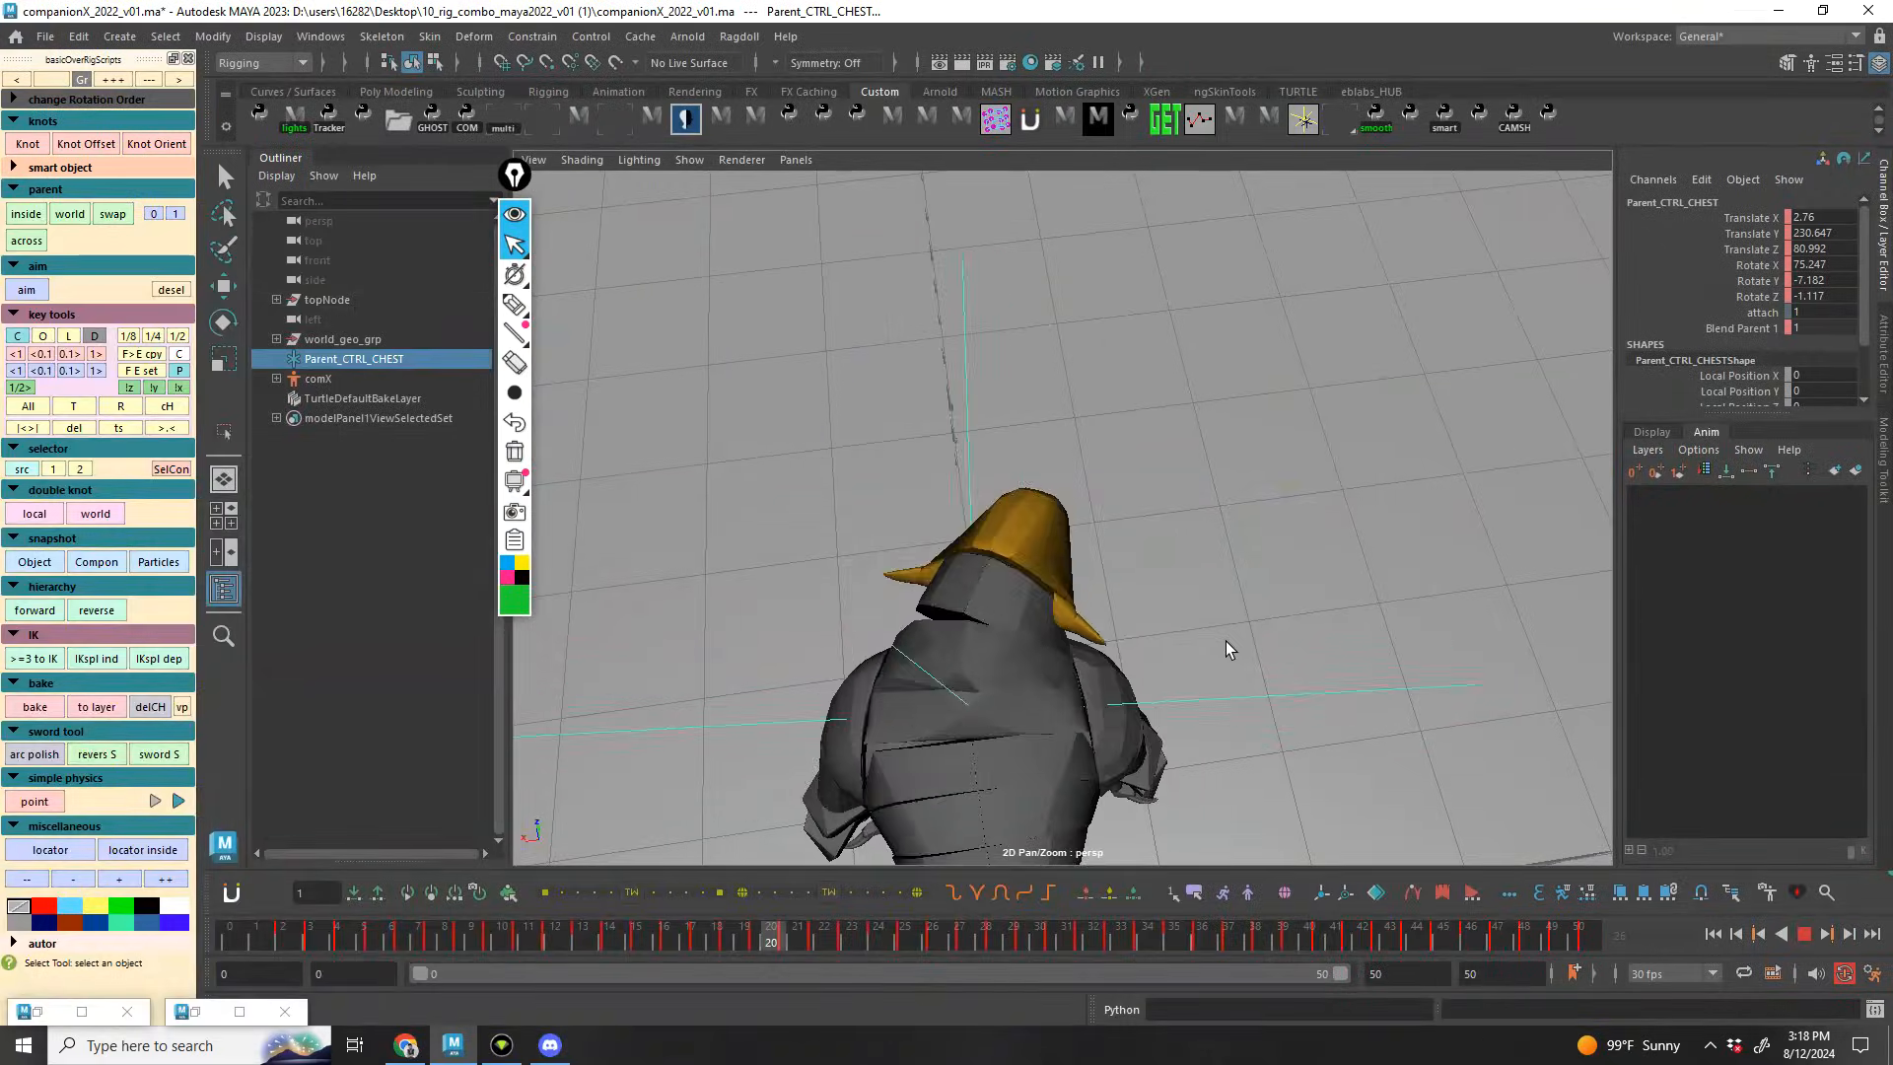
Play back the stretched motion from behind, the front and above, inspecting how the chest and head move
left_click_drag(1267, 564, 1301, 620, "alt")
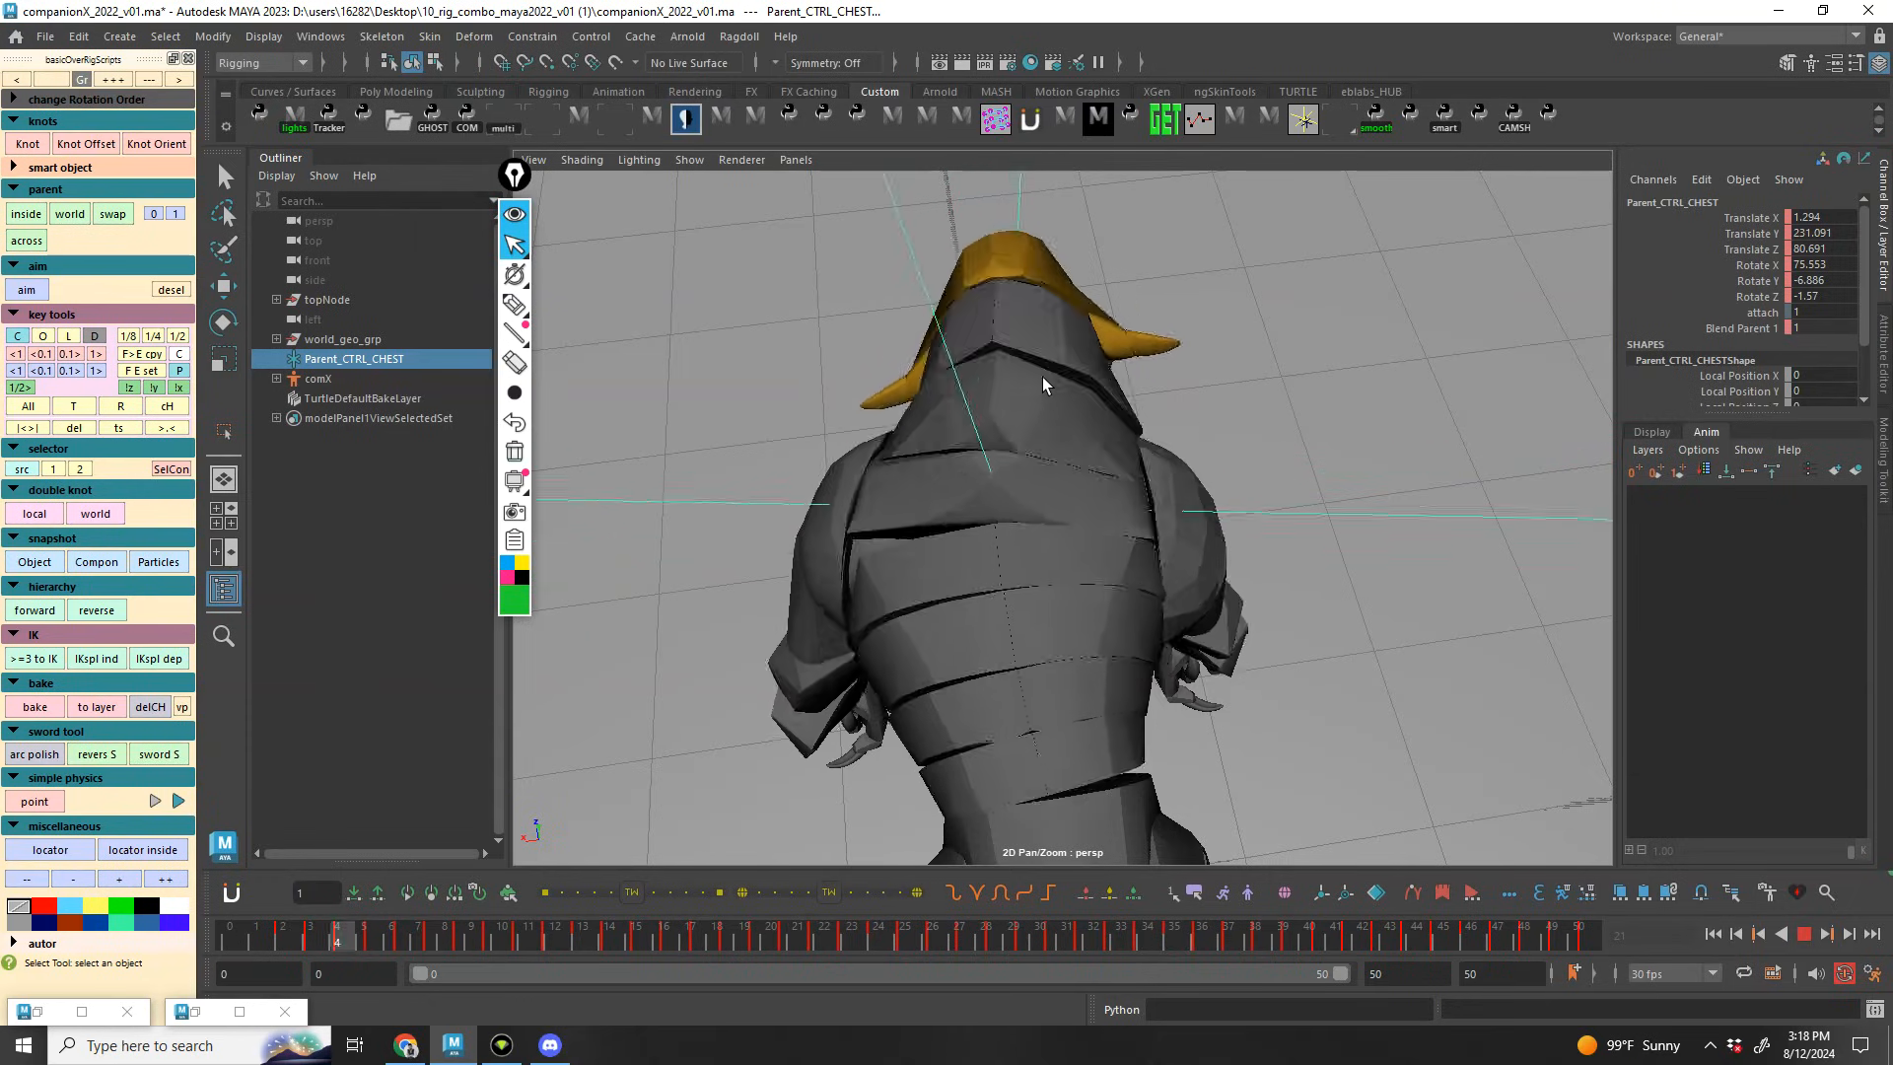
left_click_drag(1044, 608, 1133, 548, "alt")
mouse_move(1133, 548)
middle_mouse_down("alt")
mouse_move(1121, 585)
mouse_move(1168, 541)
middle_mouse_up("alt")
left_click_drag(1168, 541, 1167, 562, "alt")
middle_click_drag(1166, 562, 1218, 523, "alt")
key("alt+v")
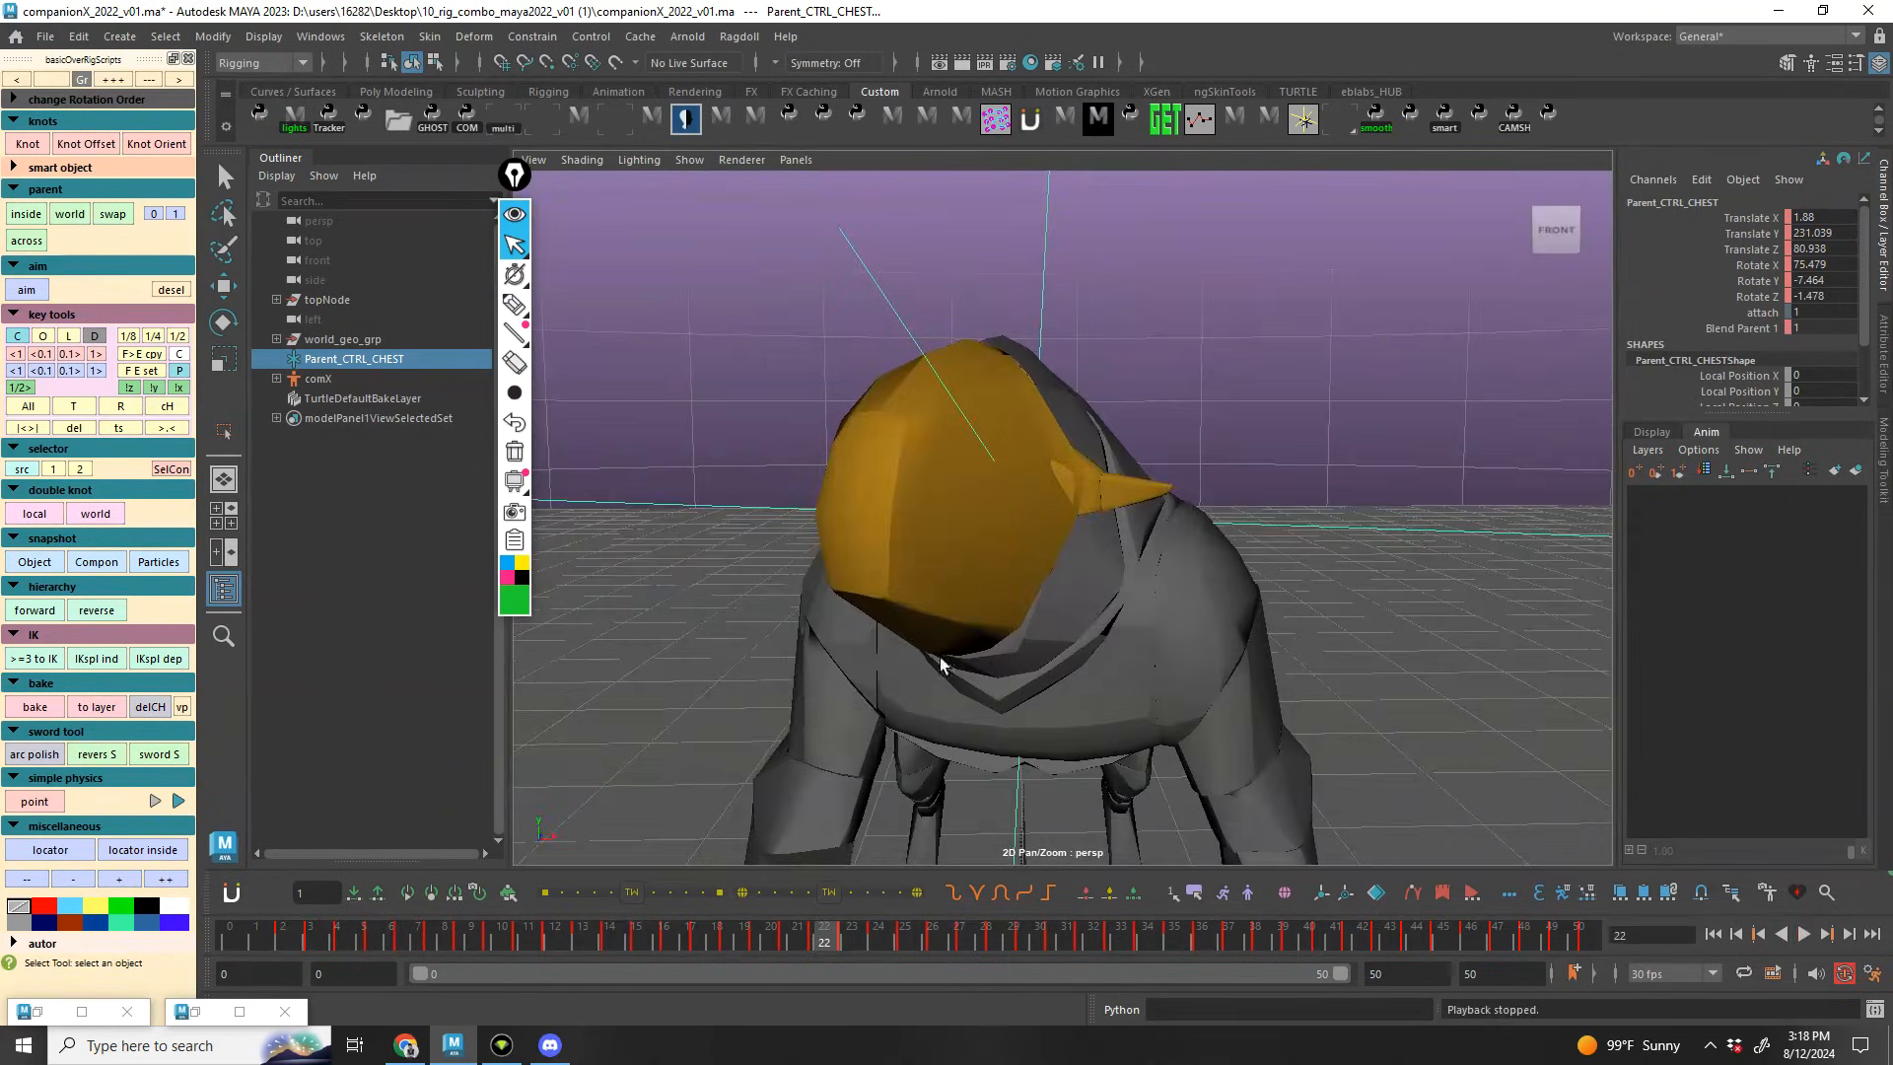
left_click_drag(344, 935, 290, 945)
key("bracketleft")
key("bracketleft")
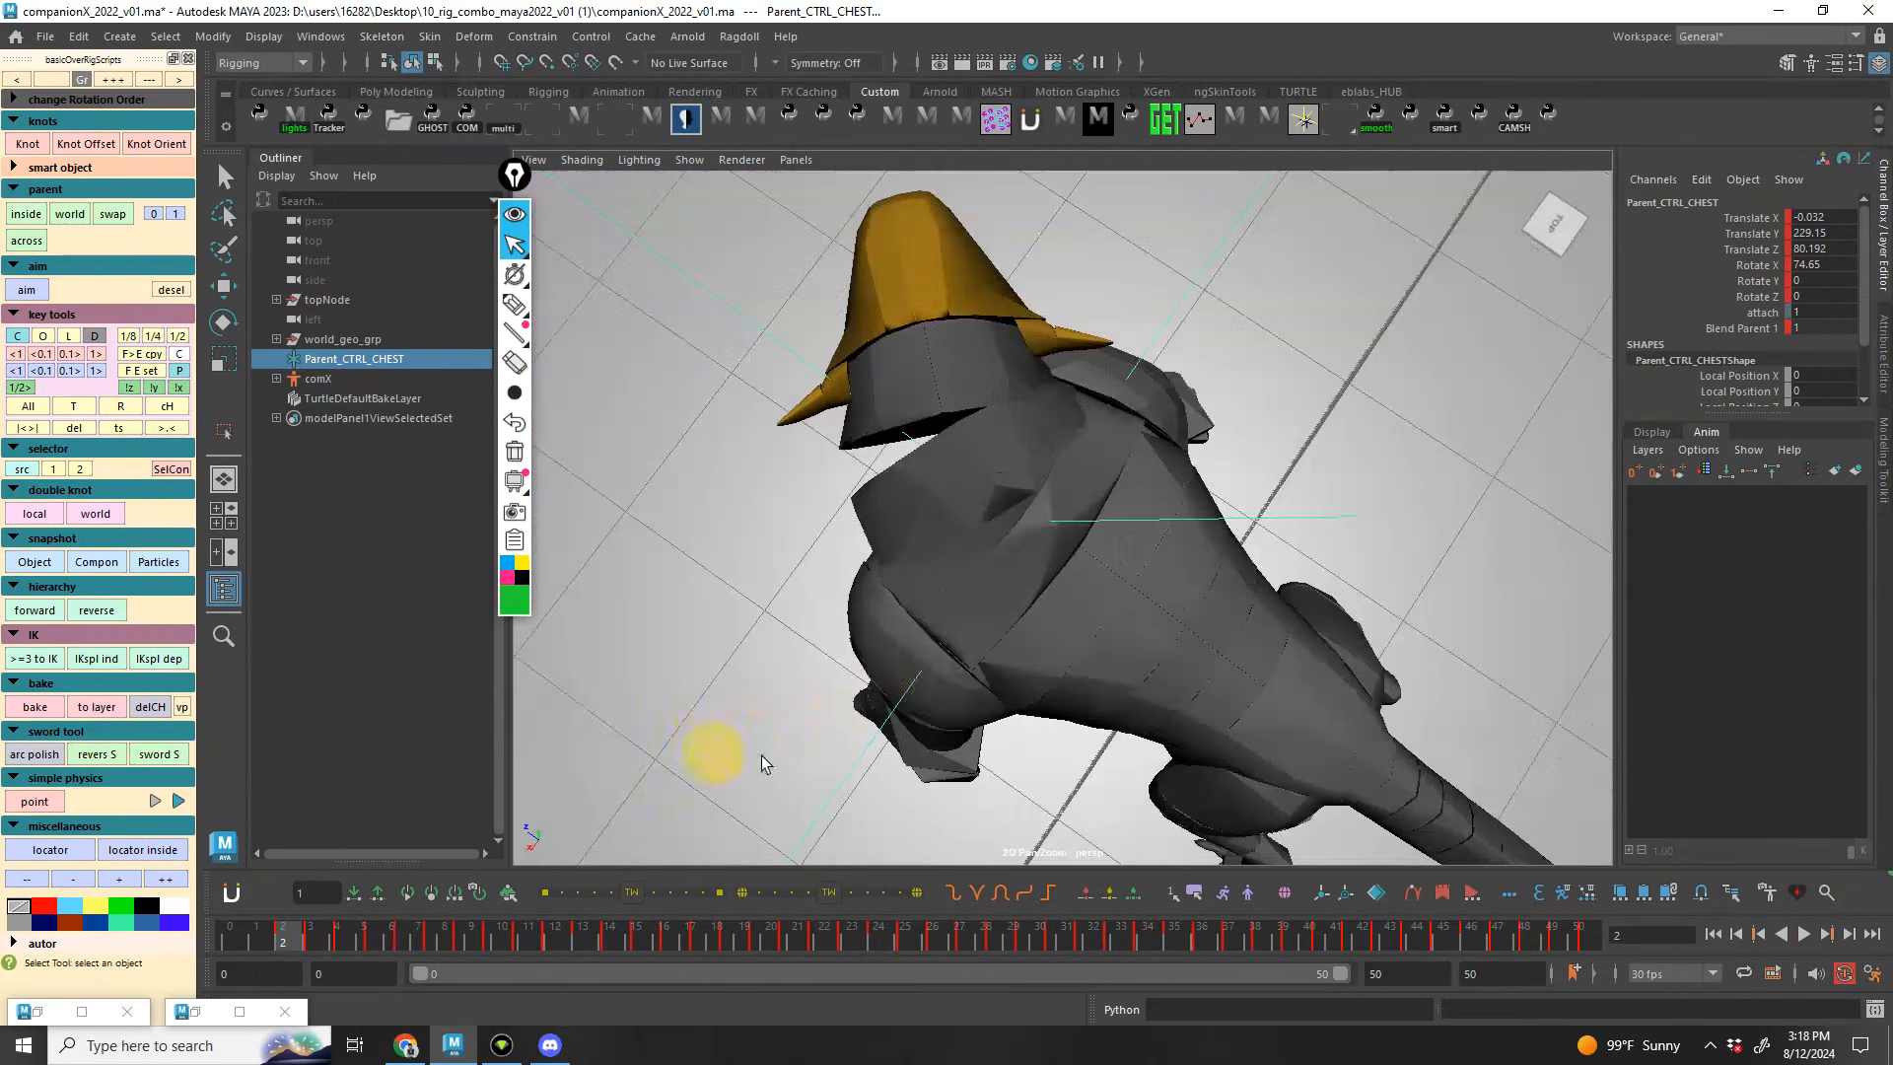
key("alt+v")
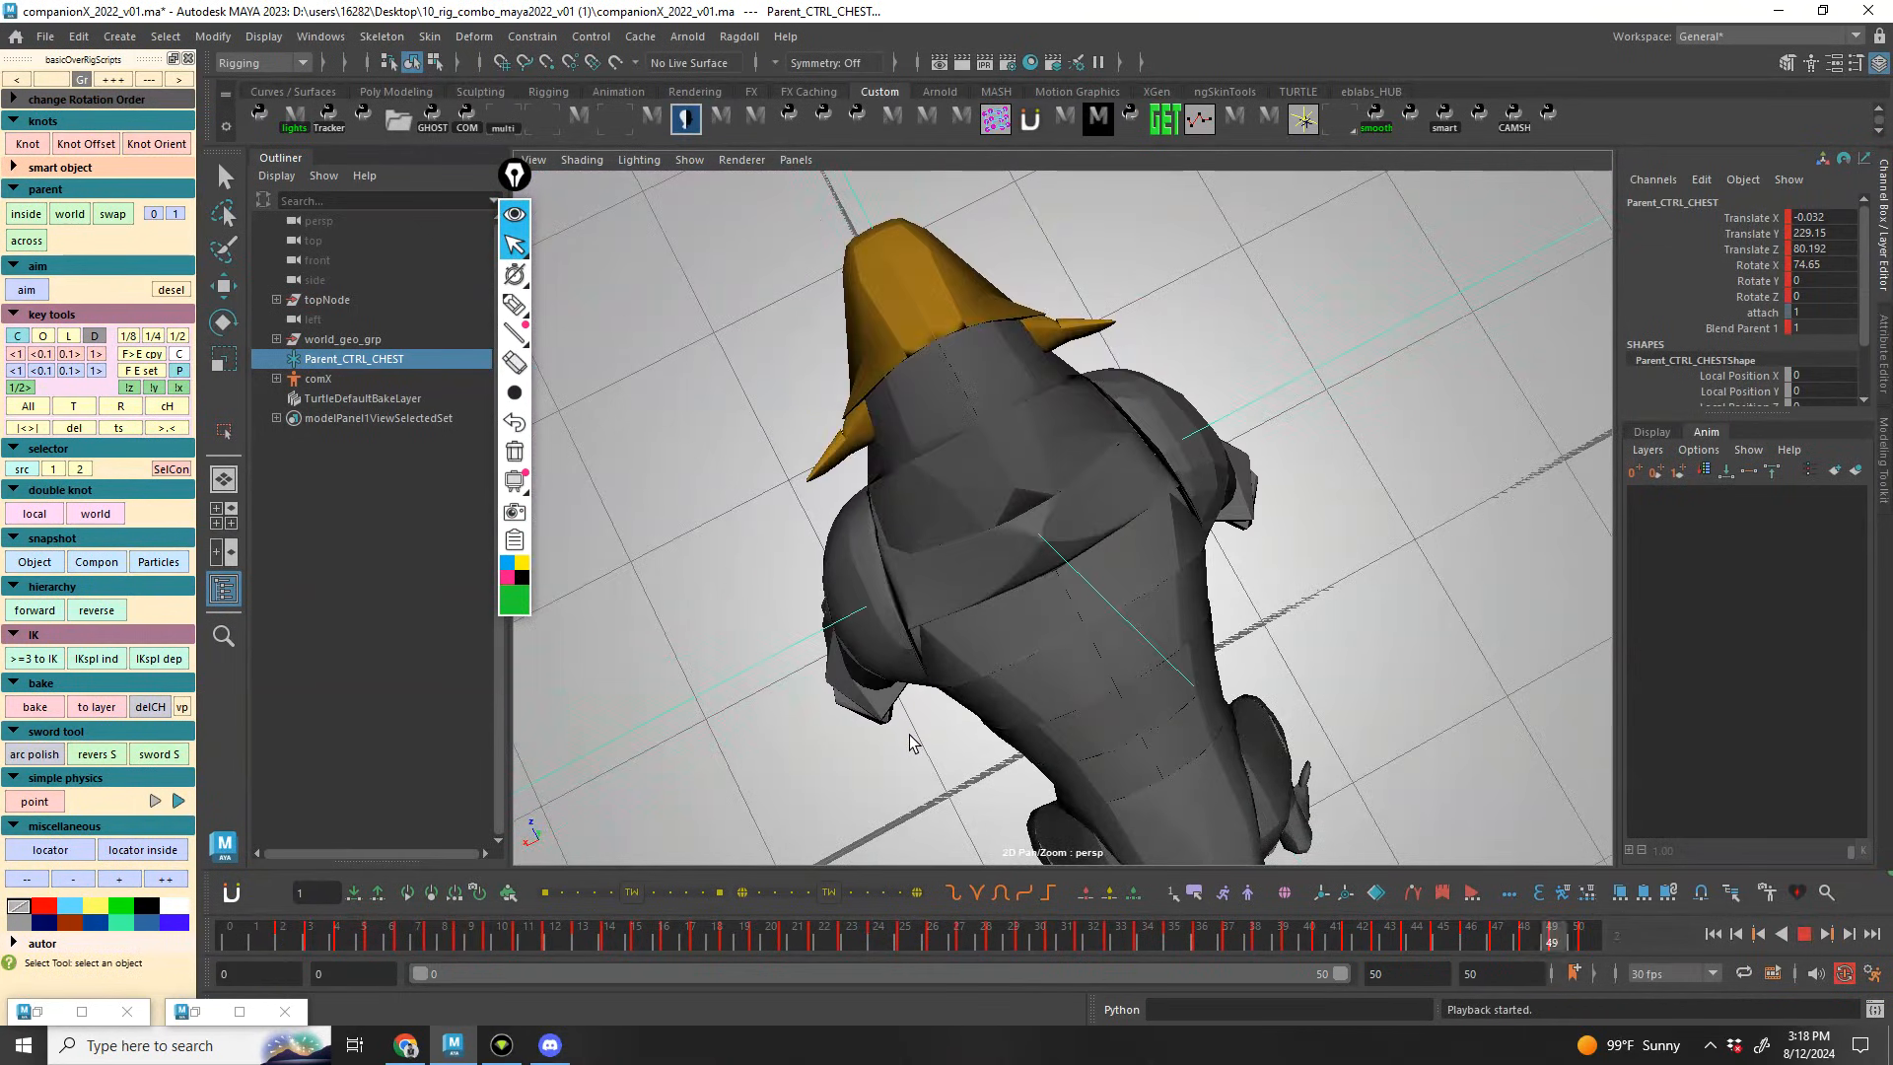
key("alt+v")
left_click_drag(930, 698, 1252, 504, "alt")
Display the rig controls and bake Parent_CTRL_CHEST's motion onto the CTRL_CHEST control
key("alt+1")
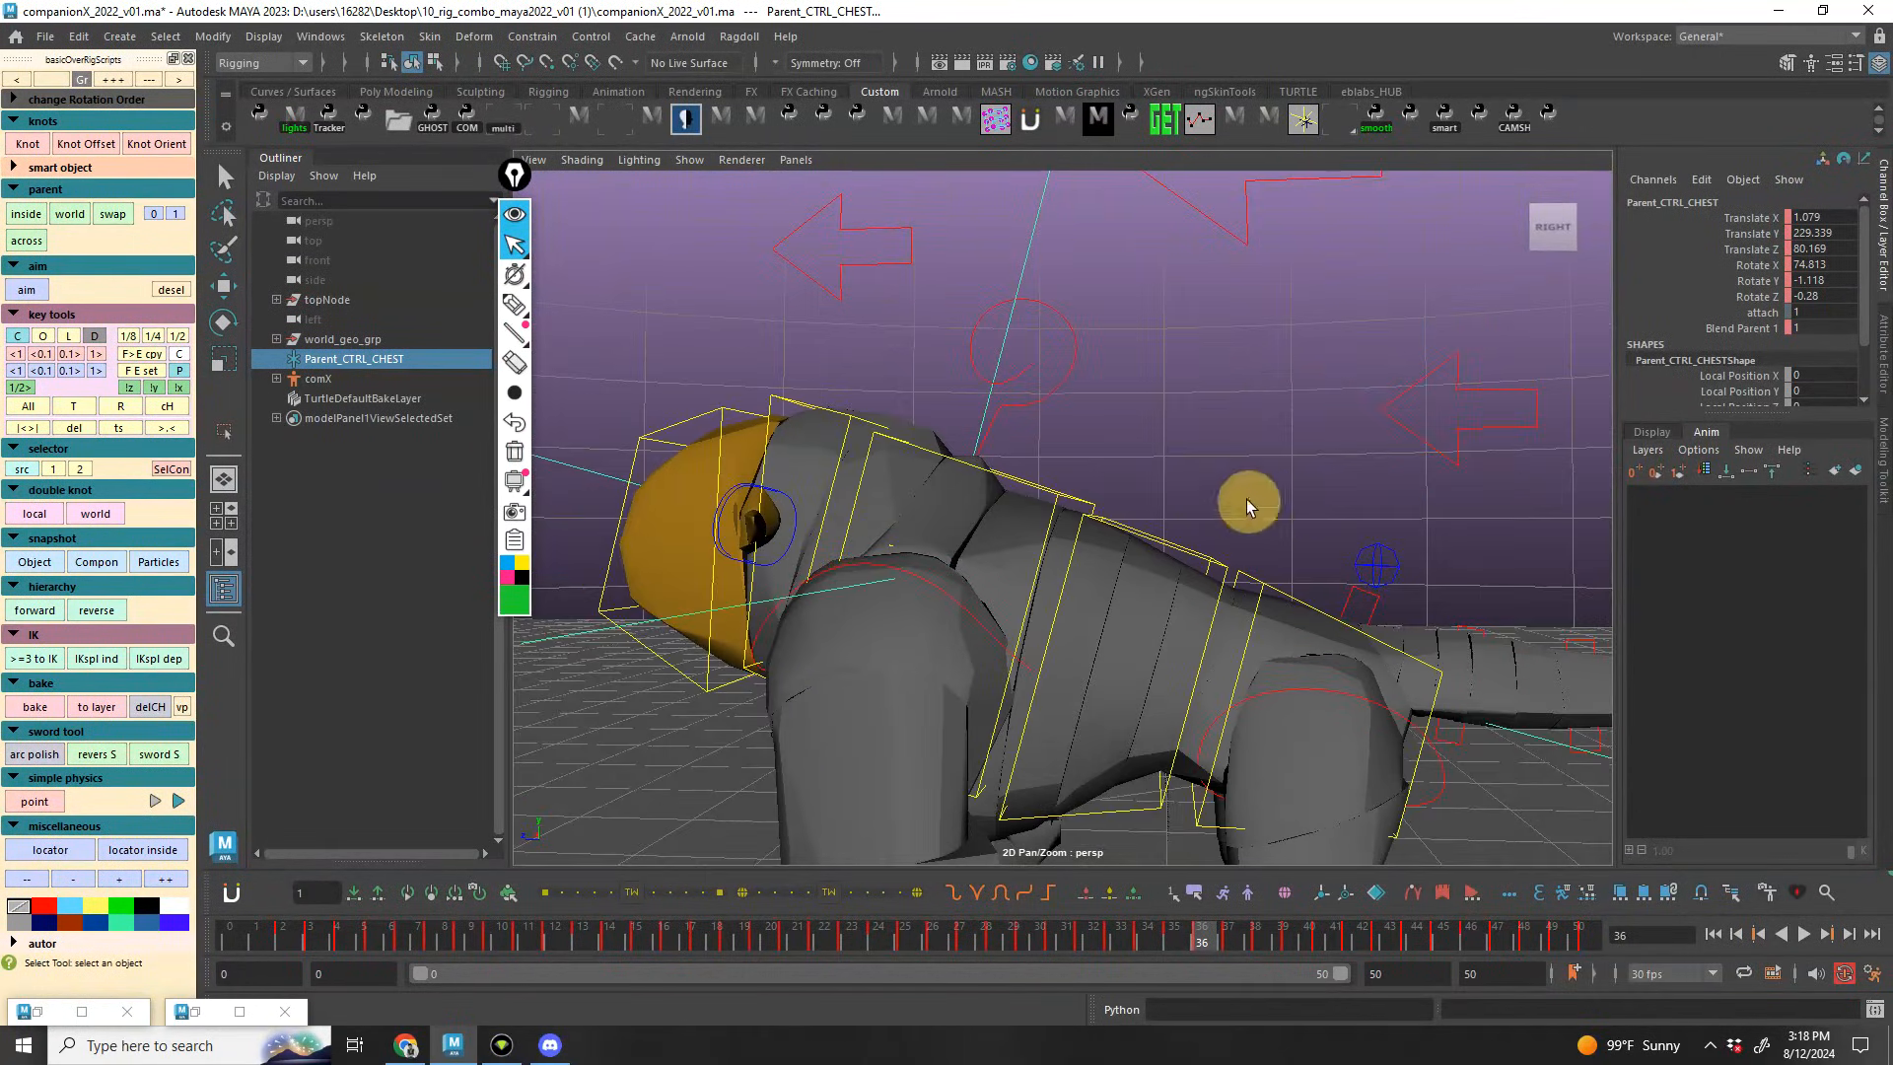
left_click(1079, 335)
left_click_drag(1045, 430, 1030, 472, "alt")
left_click(1013, 522)
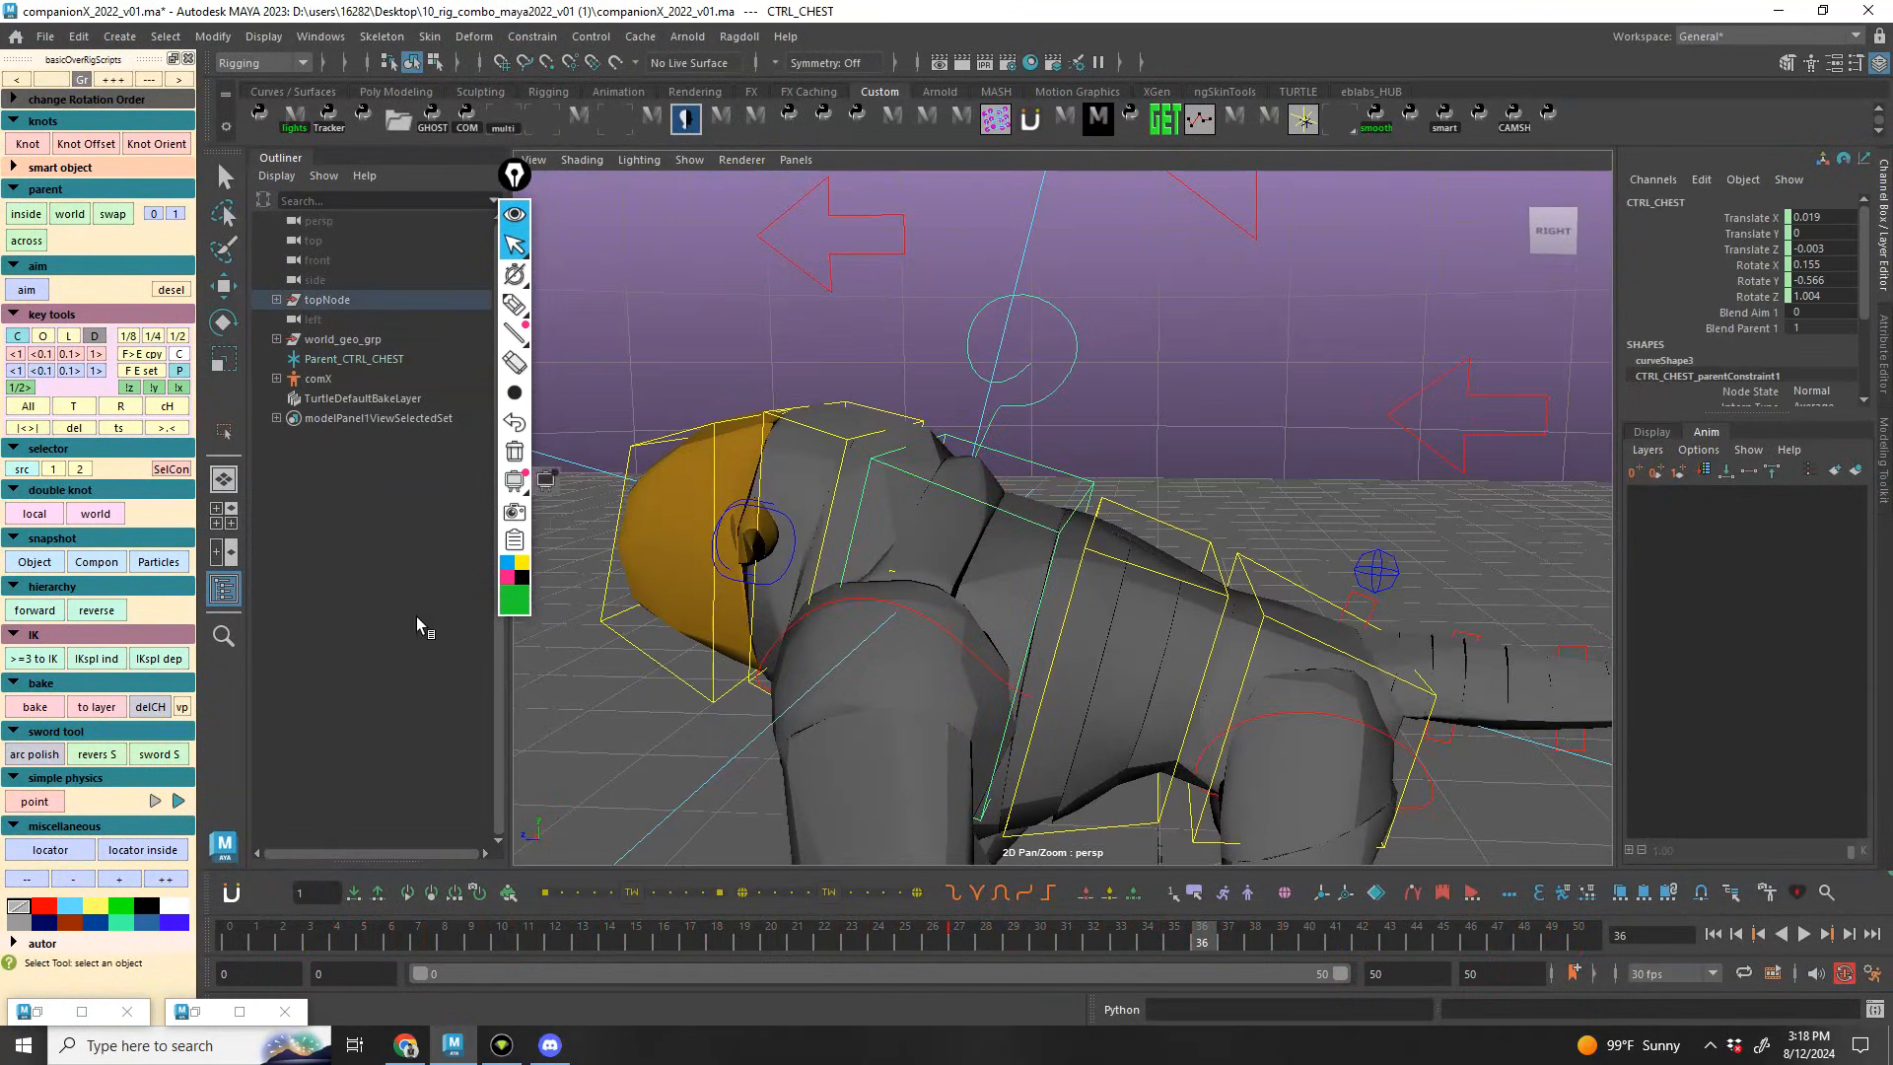
left_click(1175, 272)
left_click(1043, 338)
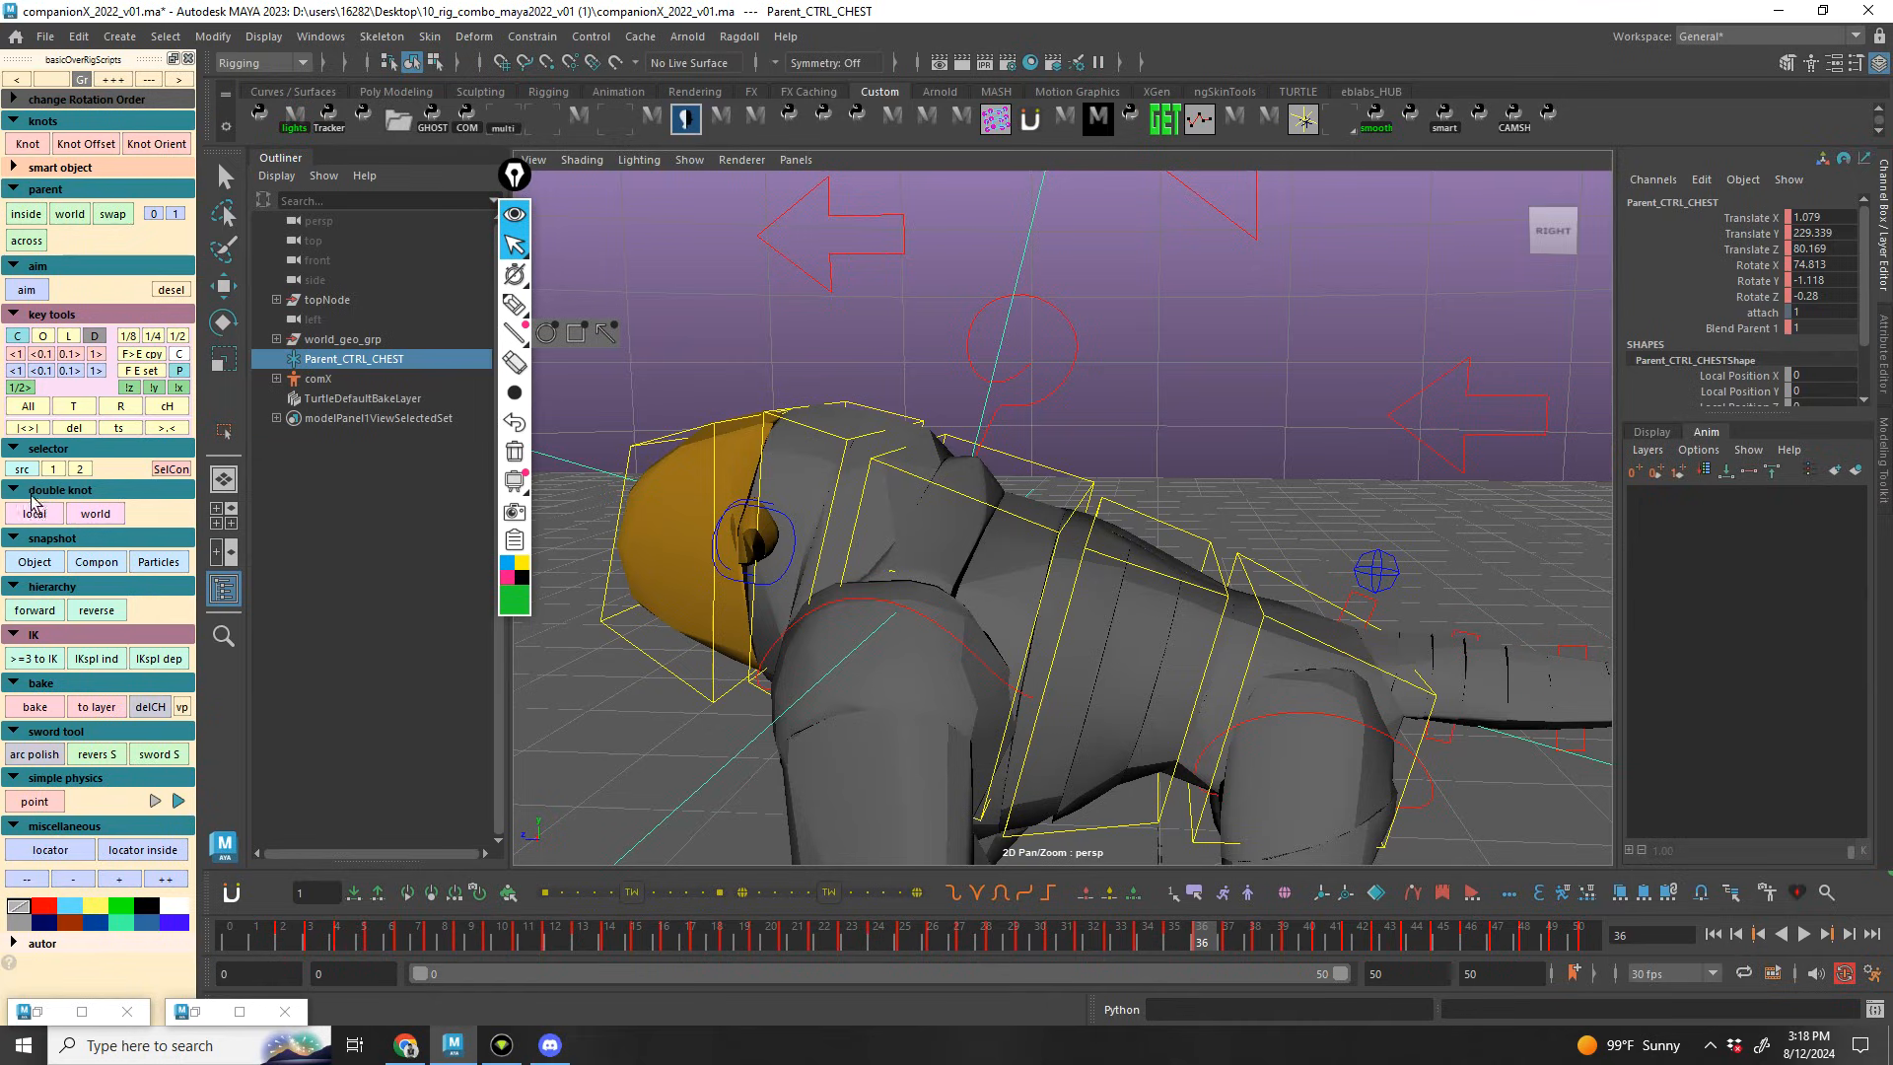
left_click(1121, 422)
left_click(976, 450)
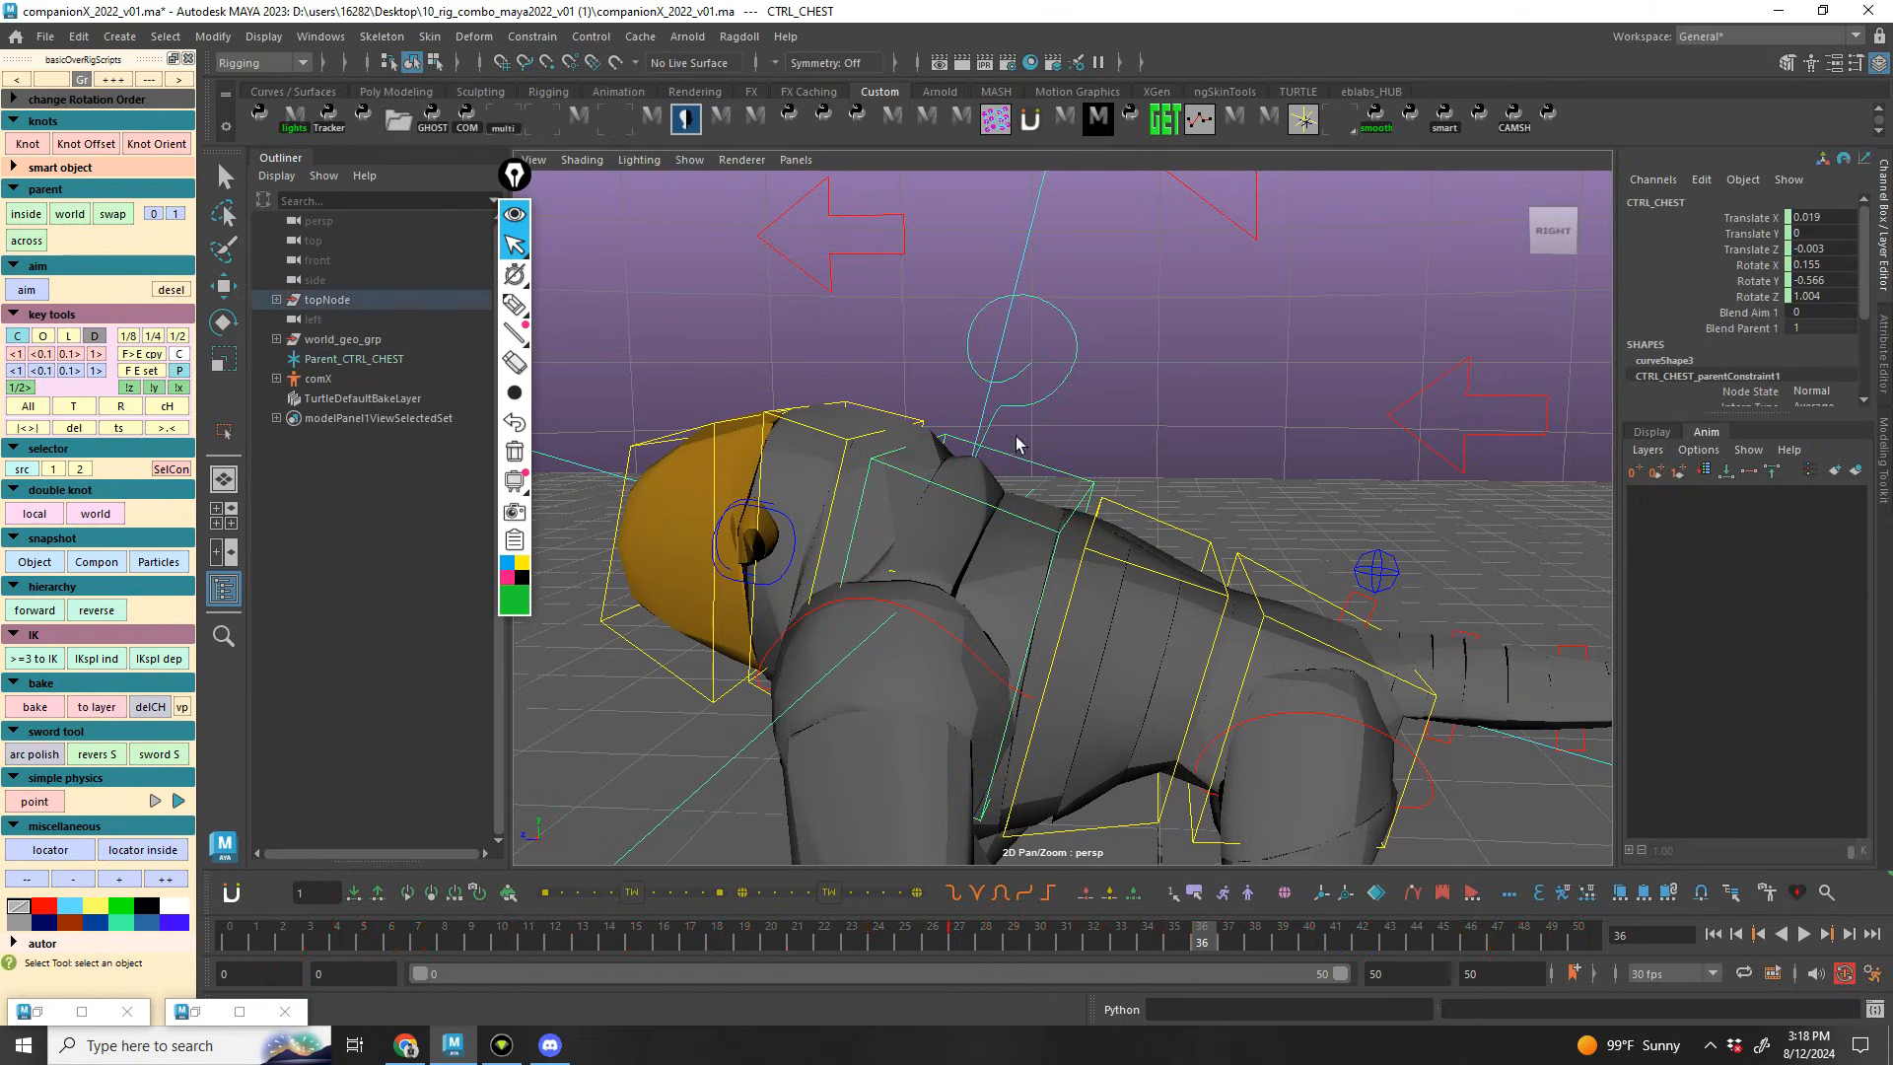
left_click(45, 709)
Delete the Parent_CTRL_CHEST locator
left_click(1065, 227)
left_click_drag(1026, 211, 1089, 236)
key("Delete")
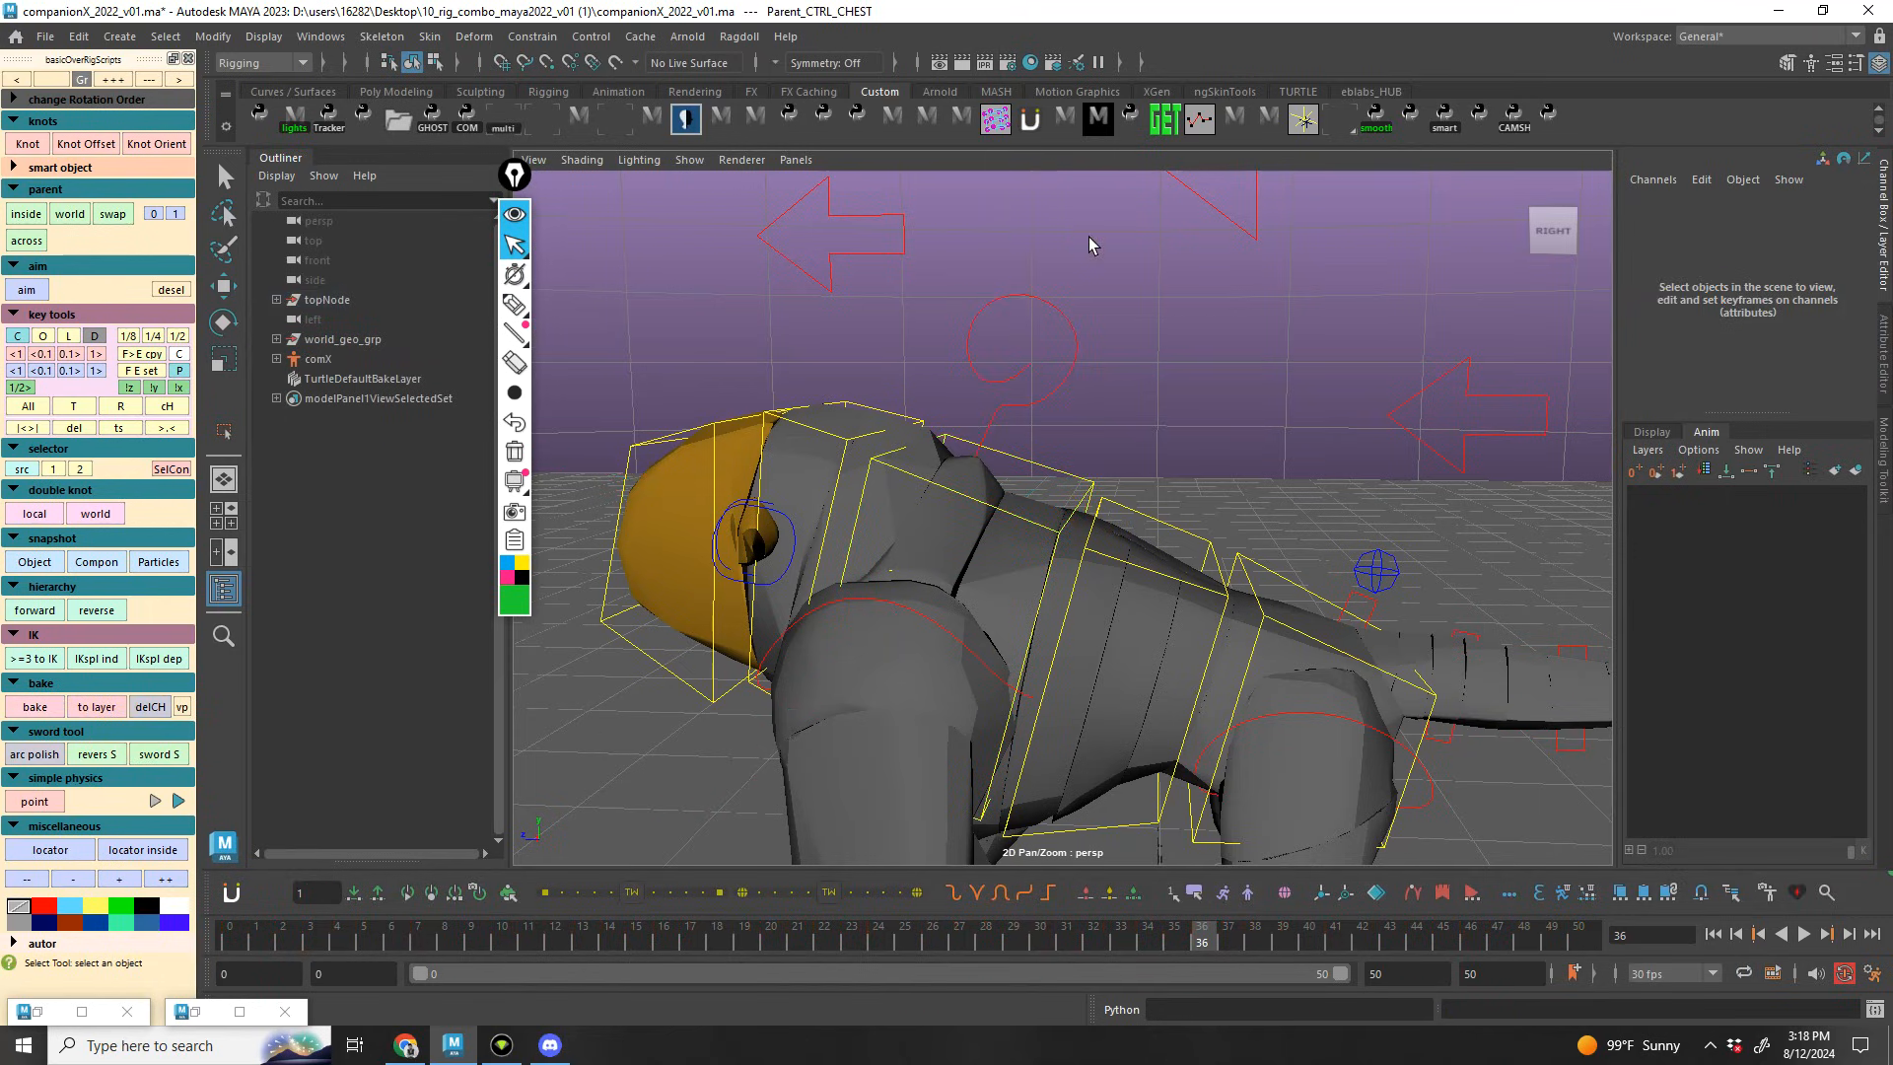
Select CTRL_CHEST, play back its baked motion and return to frame 0
left_click(1056, 537)
key("alt+v")
left_click_drag(1150, 575, 1069, 630, "alt")
key("alt+v")
left_click_drag(525, 929, 197, 460)
left_click_drag(548, 440, 613, 387, "alt")
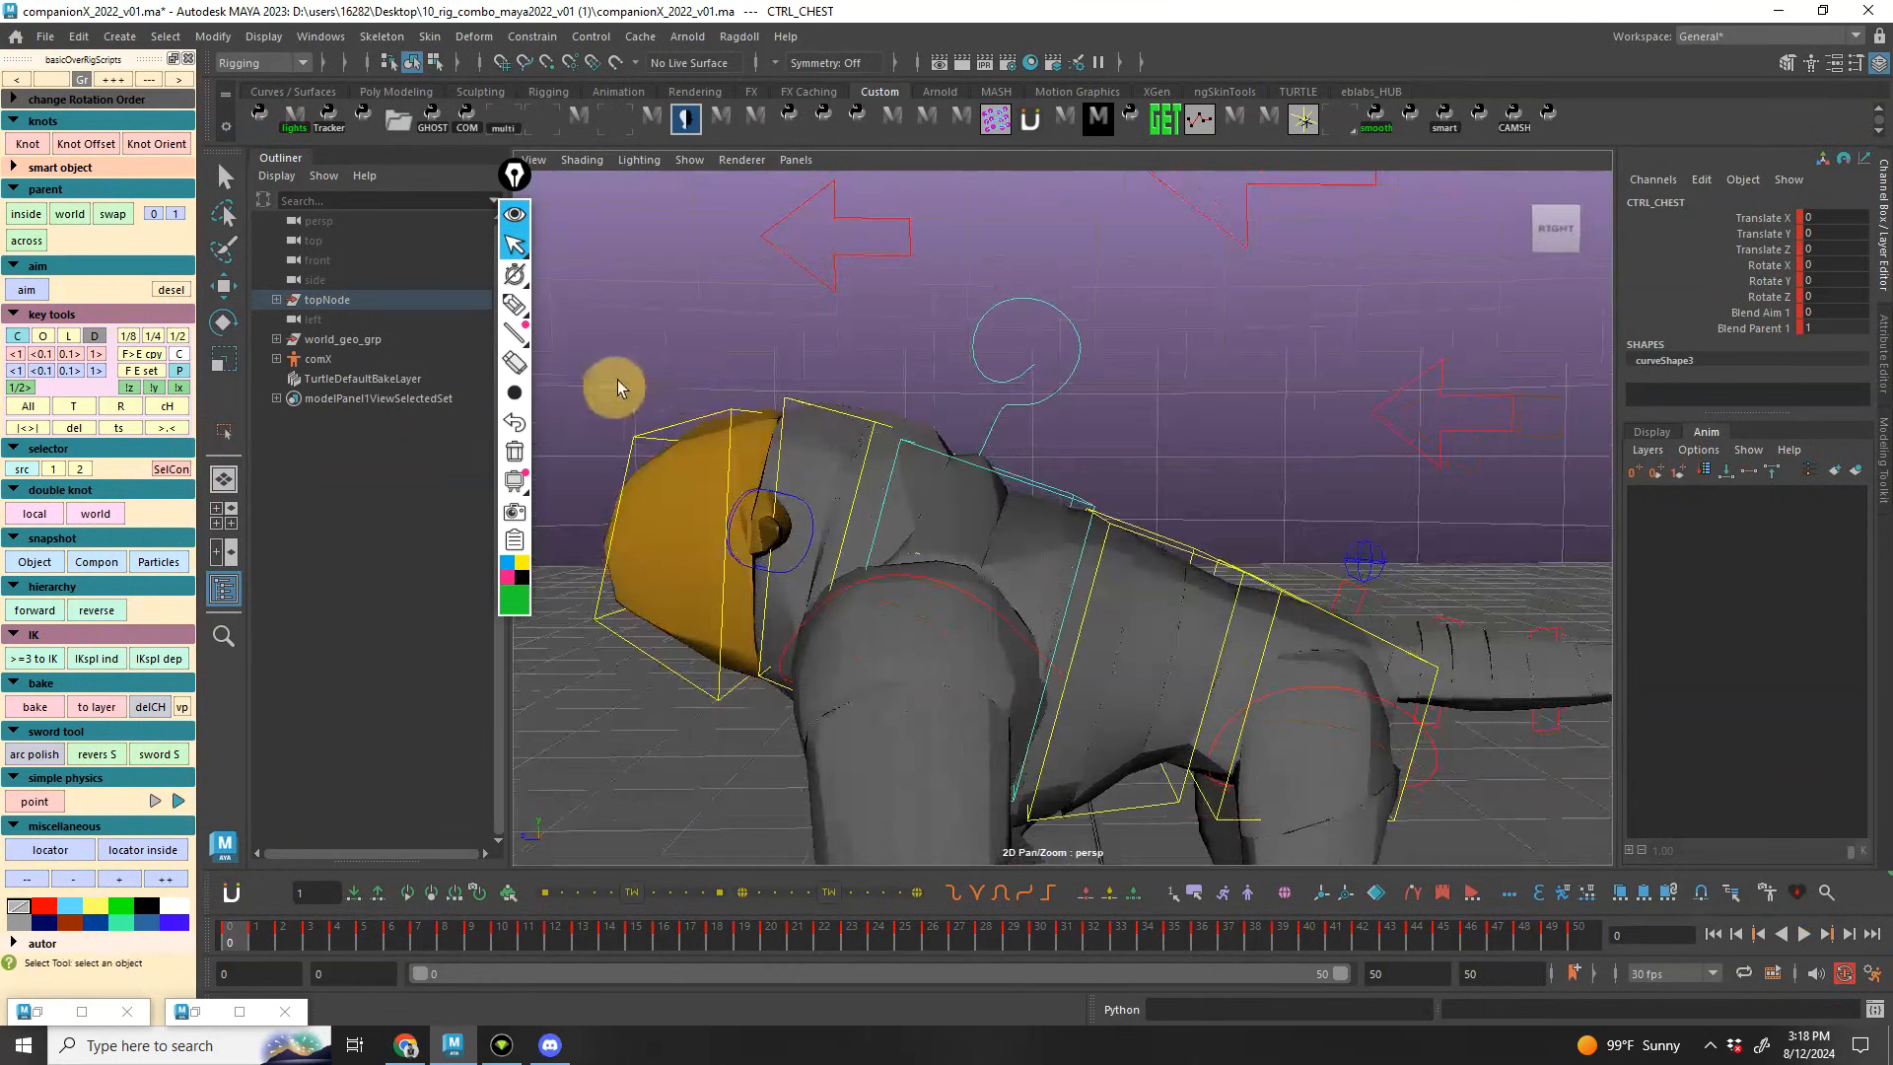
Create an object snapshot locator of CTRL_CHEST's motion and enlarge it so it stands clear of the body
left_click_drag(976, 394, 1000, 420, "alt")
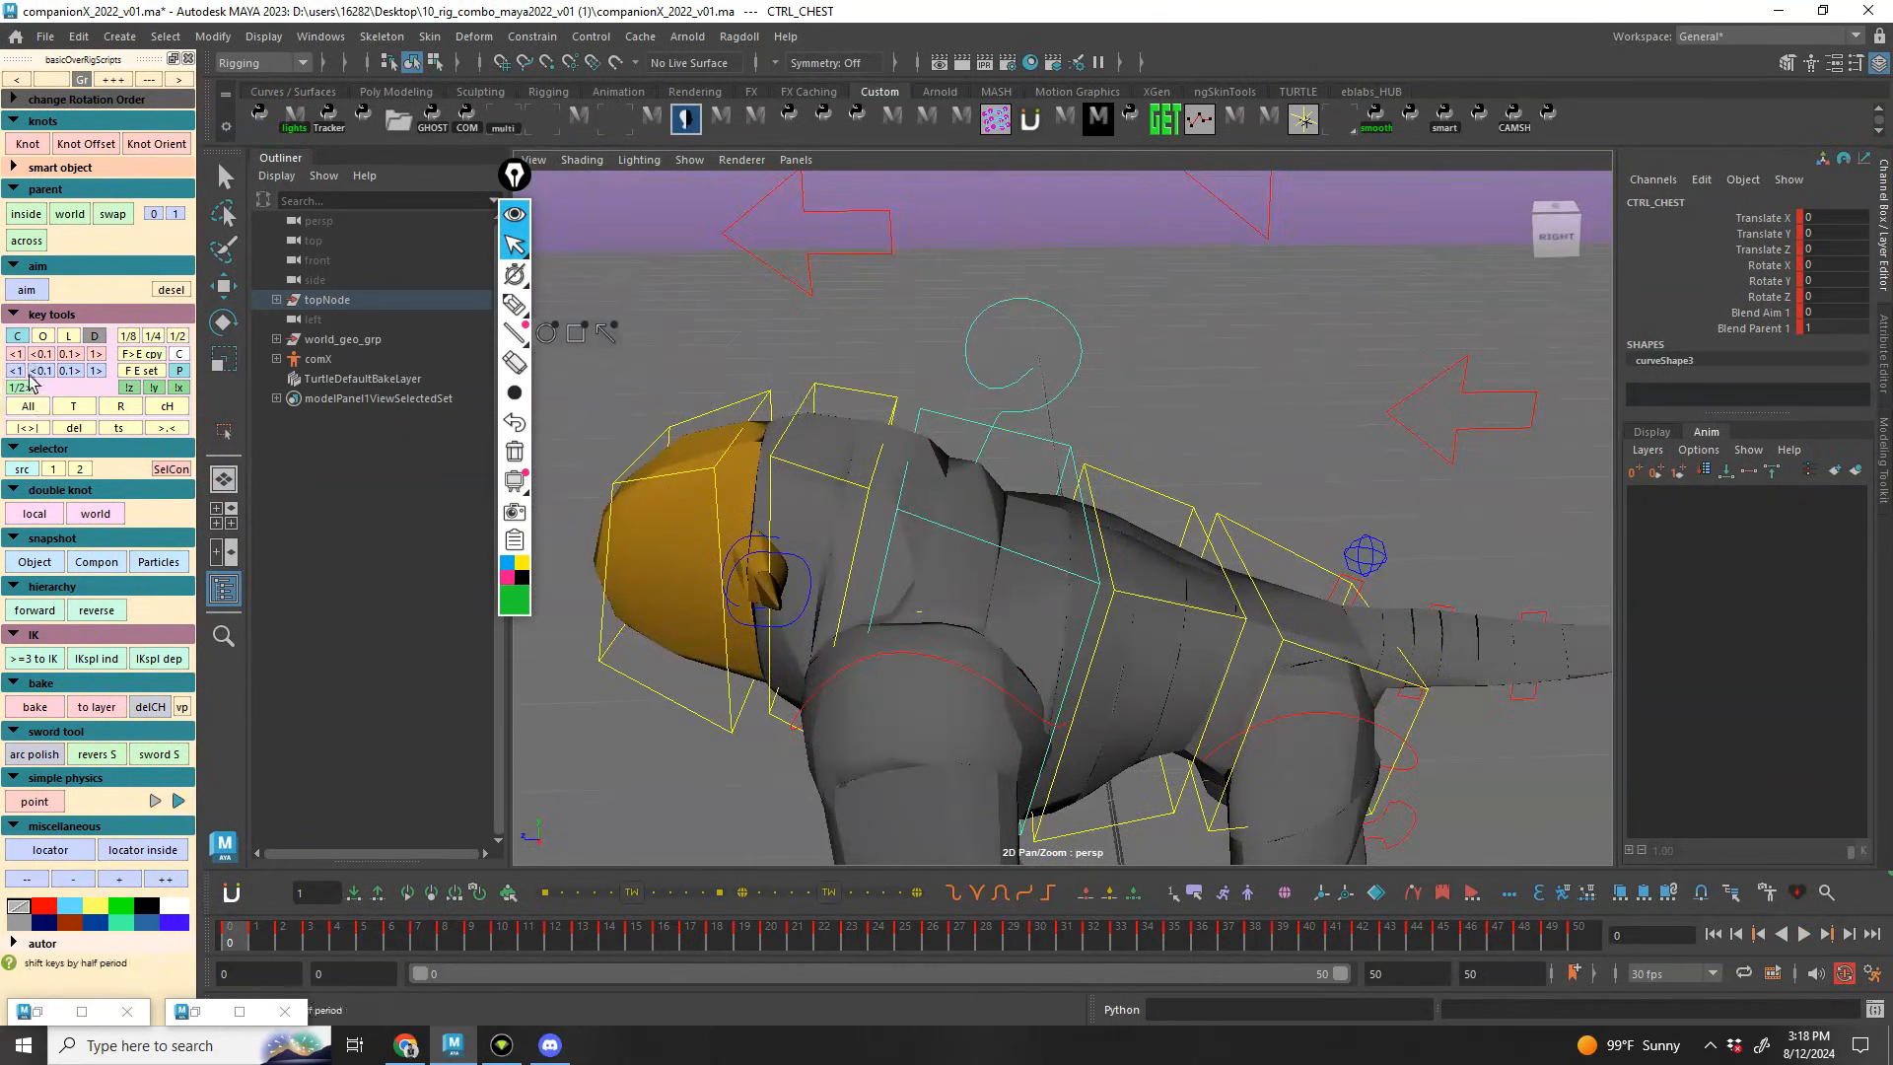
left_click(34, 562)
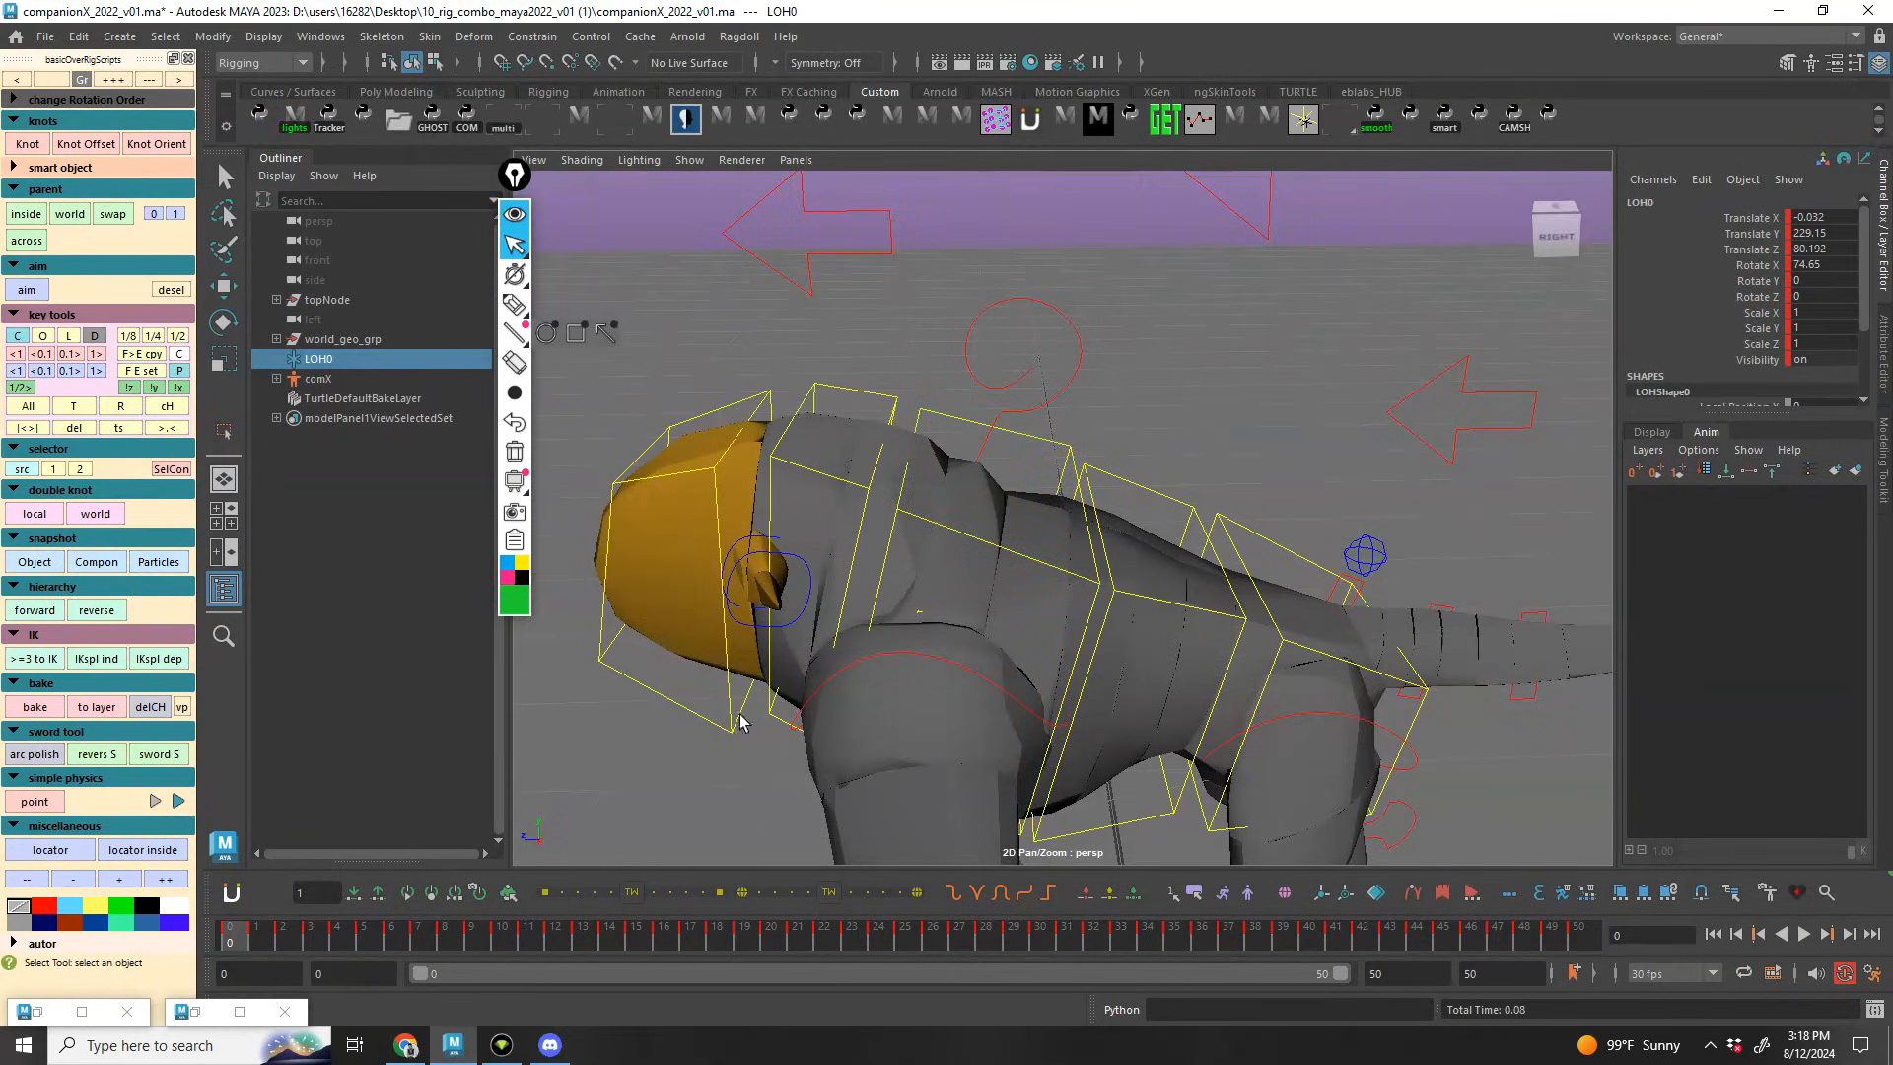
left_click(129, 881)
left_click(130, 881)
left_click(130, 881)
left_click_drag(1025, 652, 1169, 584, "alt")
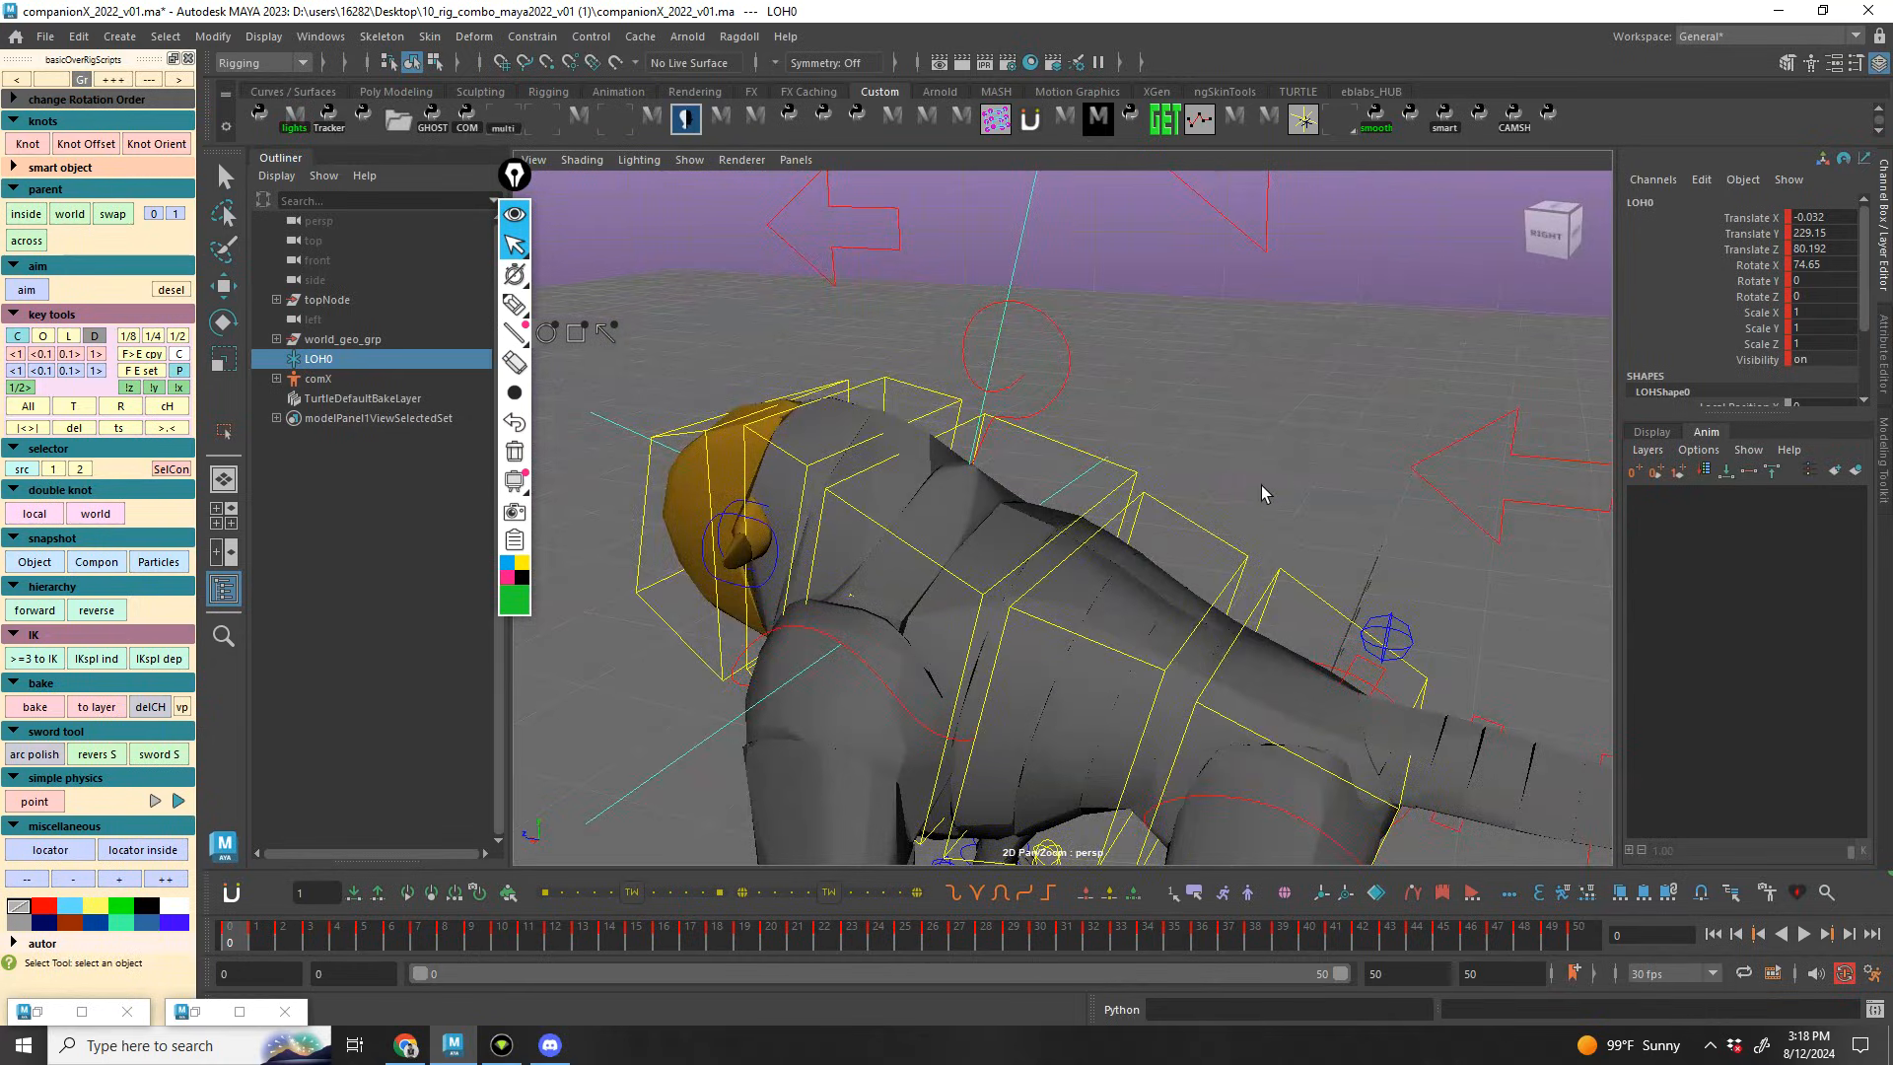
Select the CTRL_HIP control, try rotating it and undo the test rotation
left_click(1286, 671)
key("e")
left_click_drag(1306, 801, 1335, 490)
key("ctrl+z")
key("q")
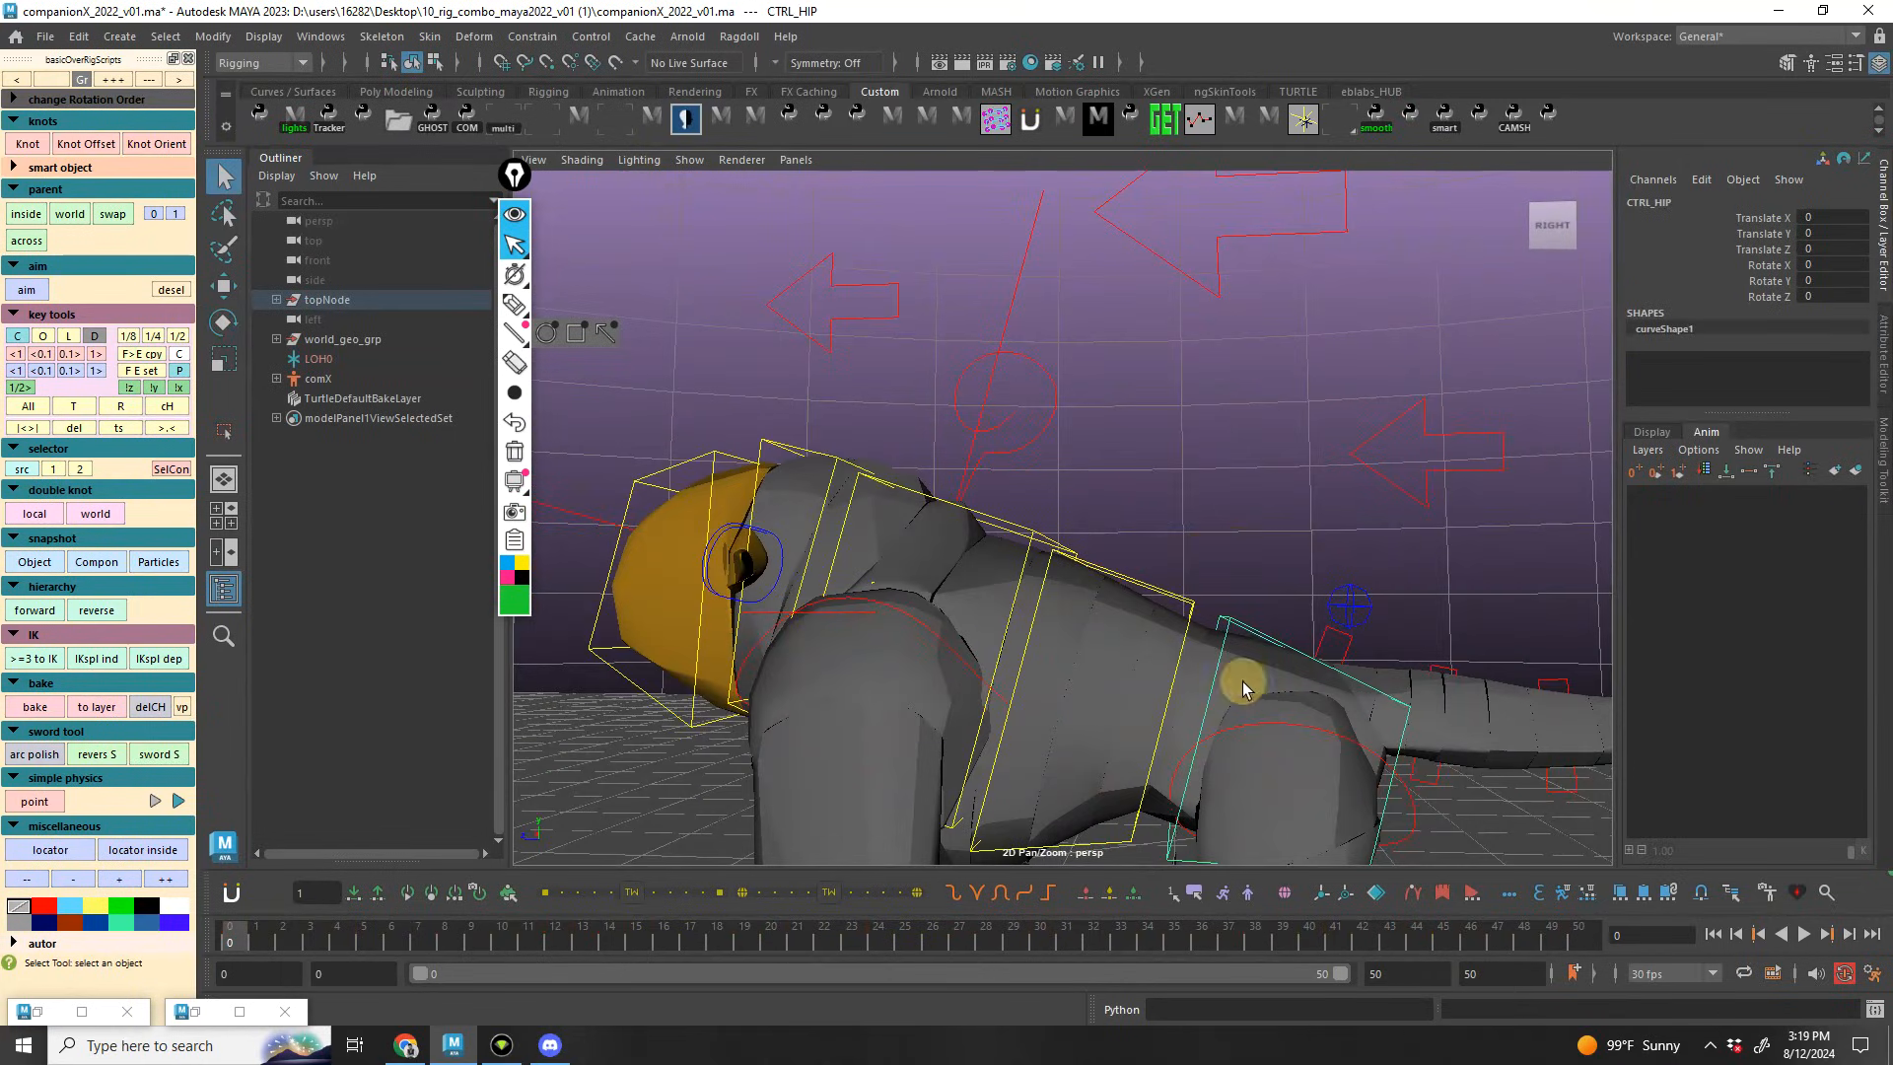
Create a knot locator from CTRL_HIP's motion and enlarge it
left_click_drag(1240, 631, 1209, 592, "alt")
left_click(27, 143)
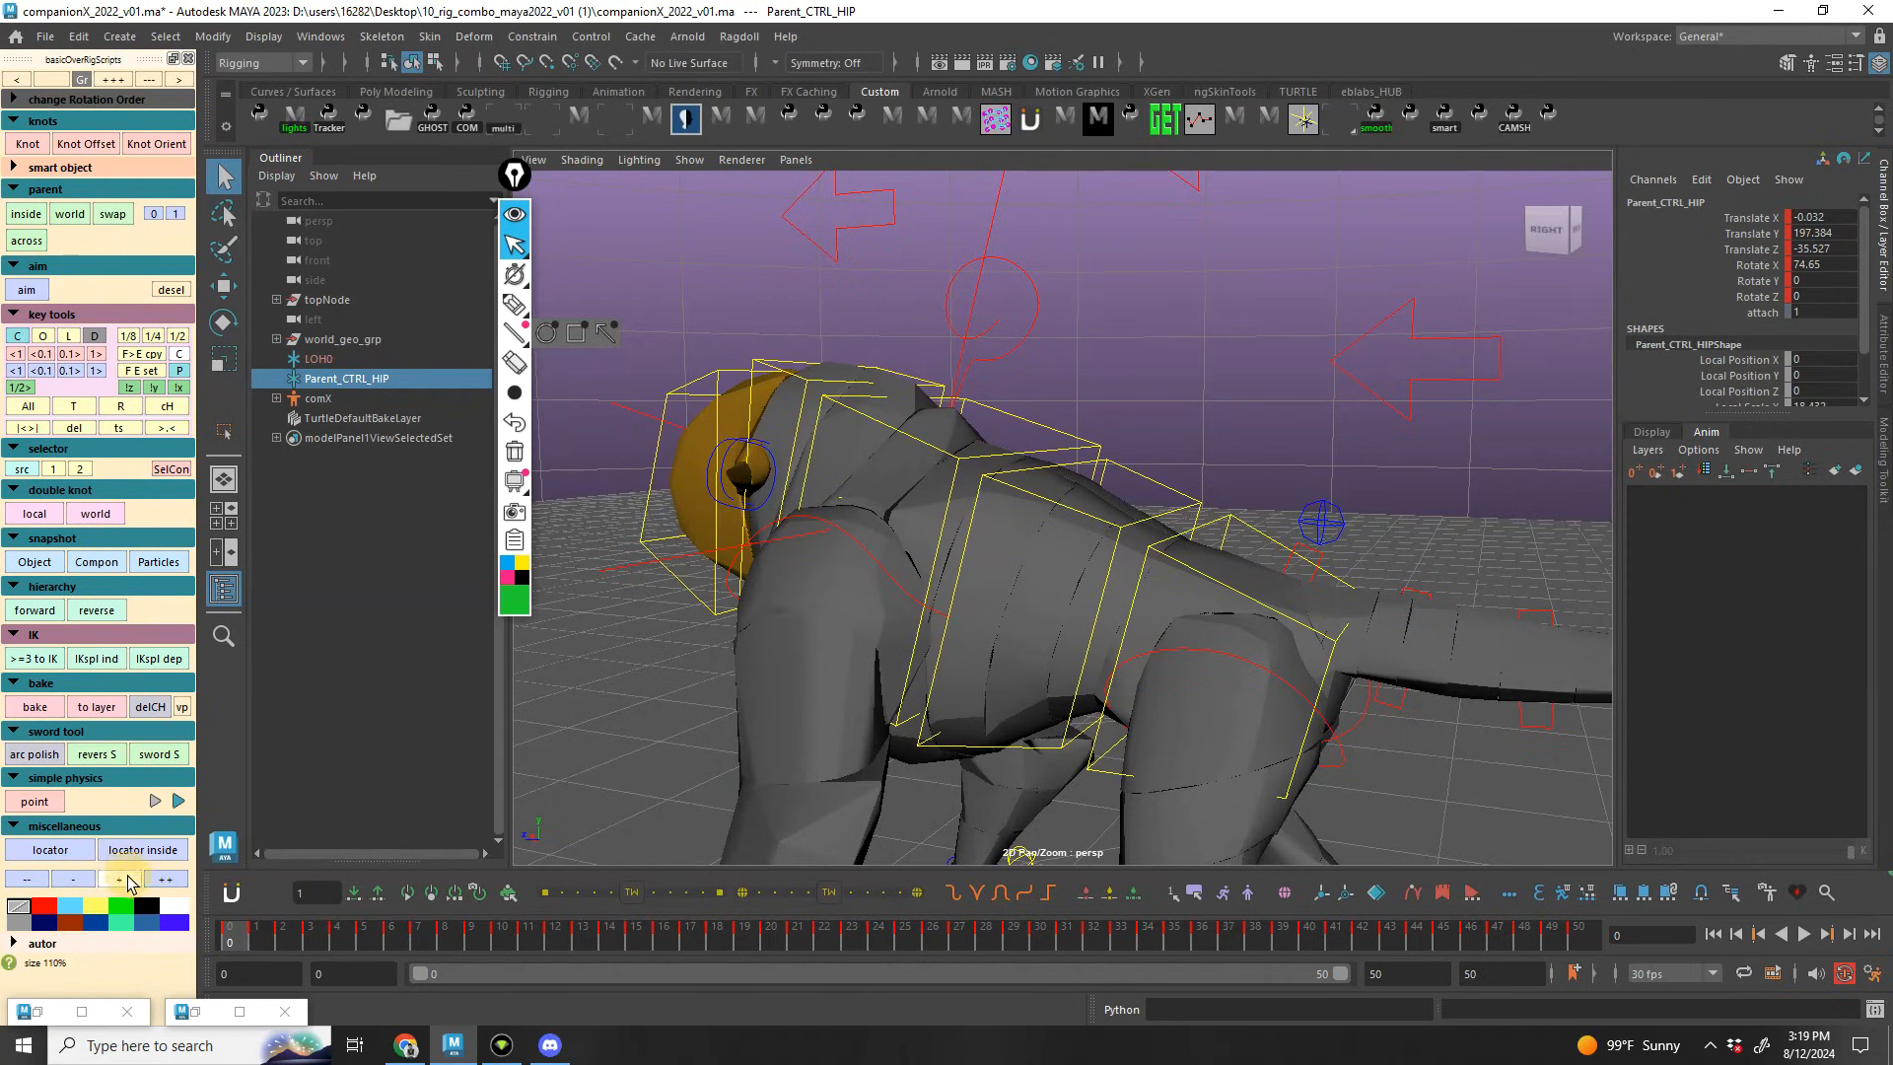
left_click_drag(1032, 490, 1119, 478, "alt")
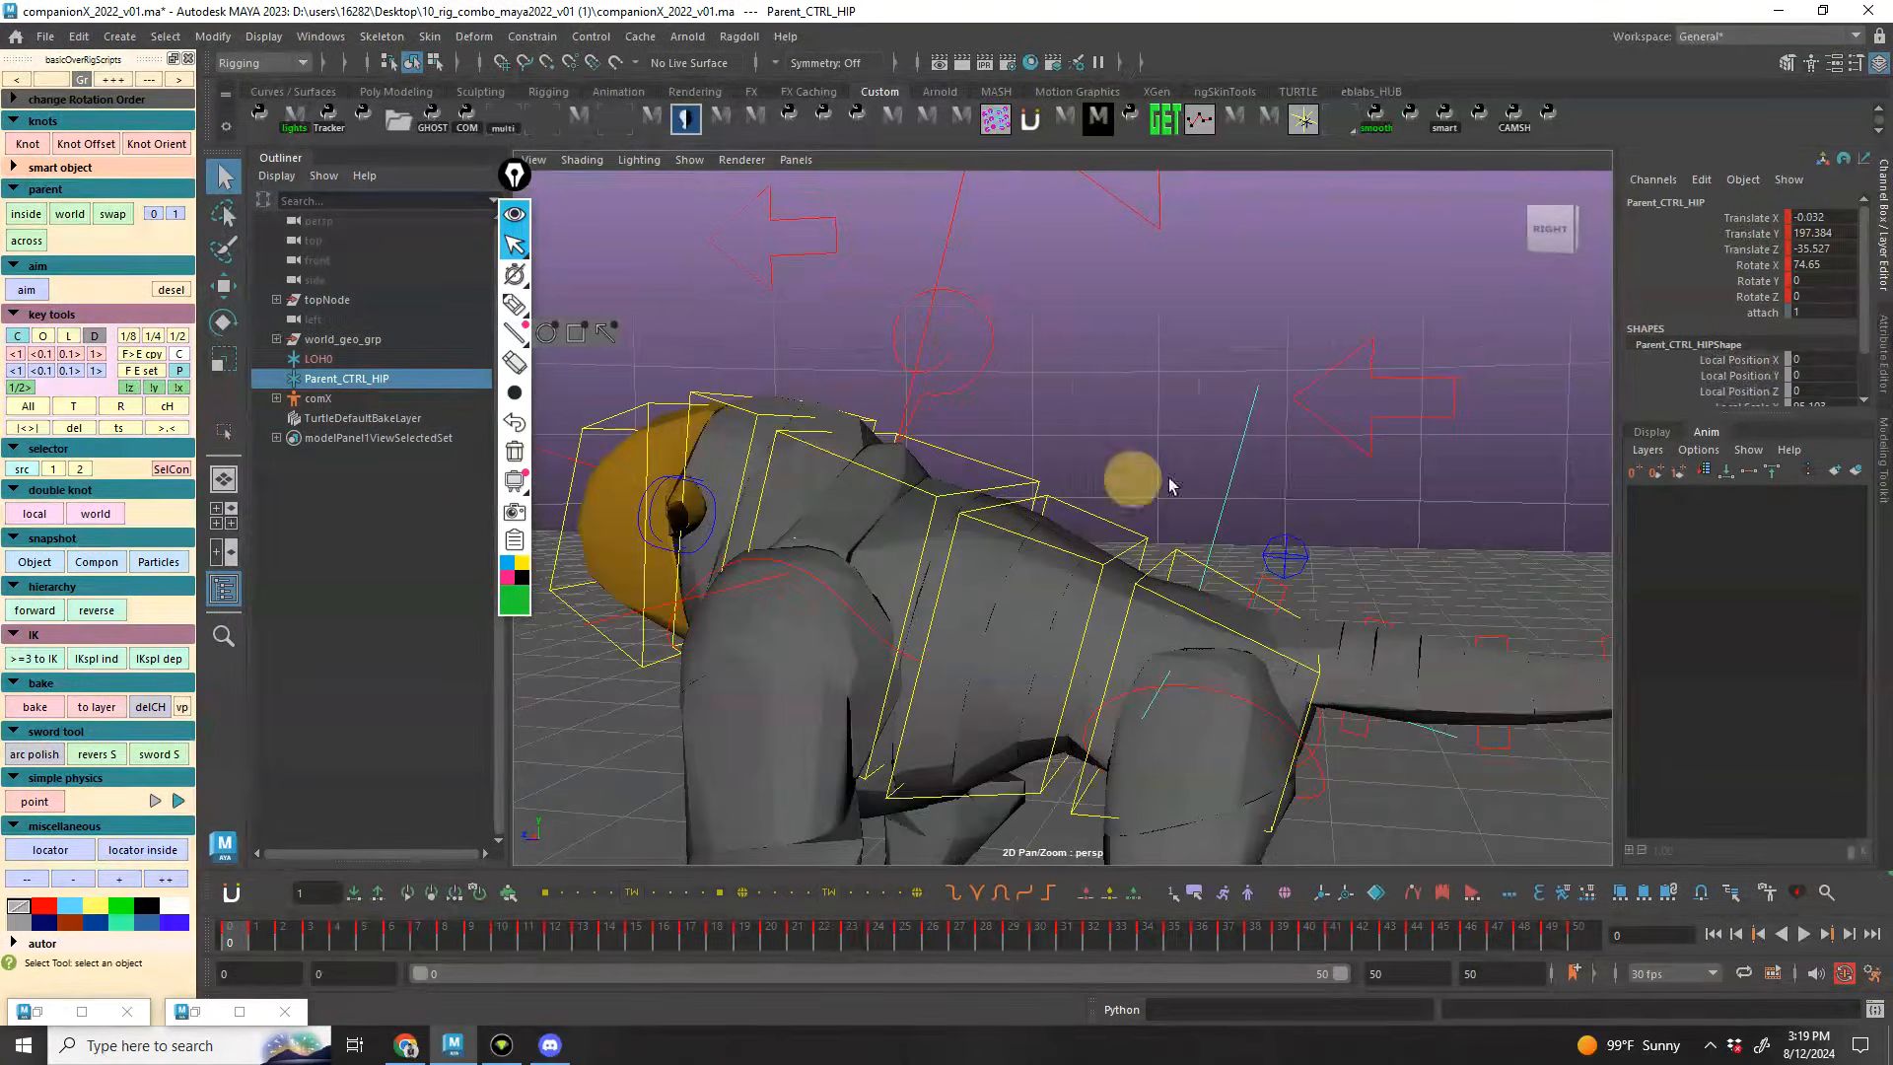
scroll(1269, 483, "up", 2)
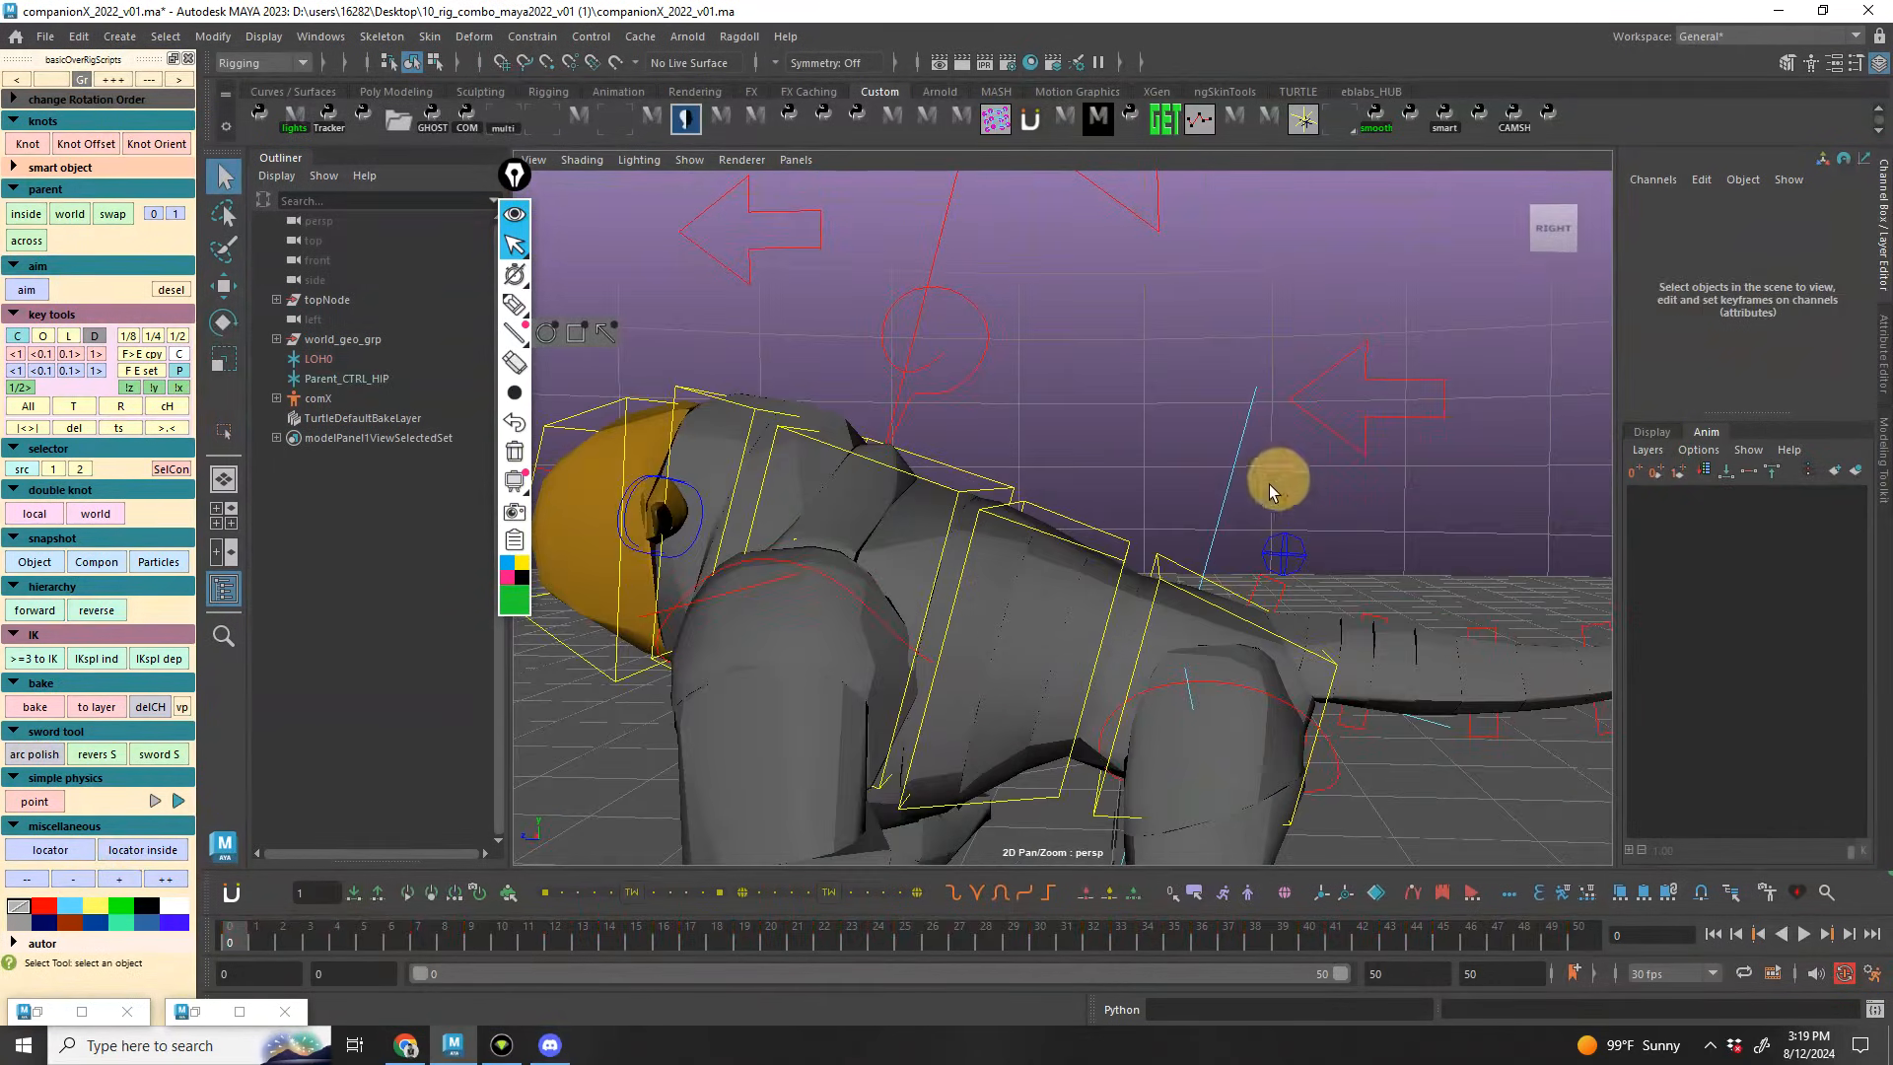
Recalculate Parent_CTRL_HIP's animation inside the LOH0 locator and play it back from the side and behind
left_click(956, 237, "shift")
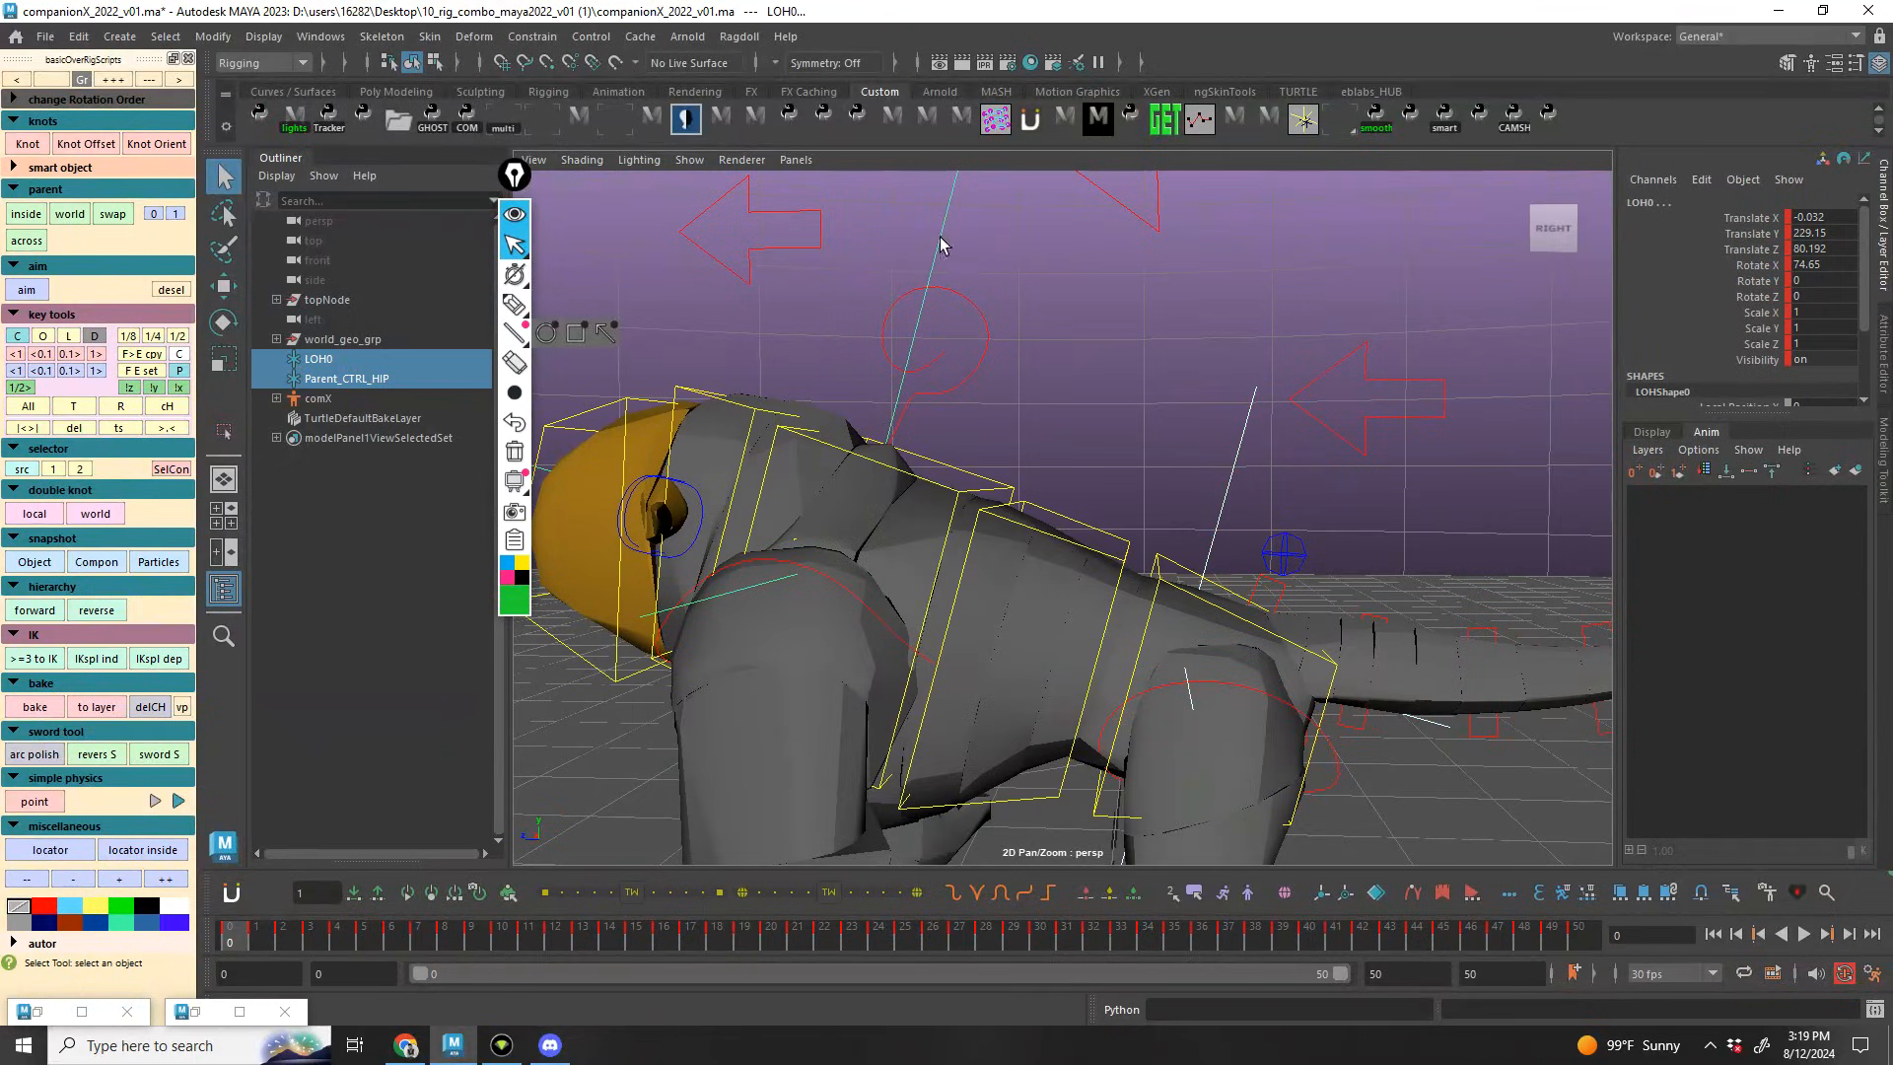
left_click(29, 215)
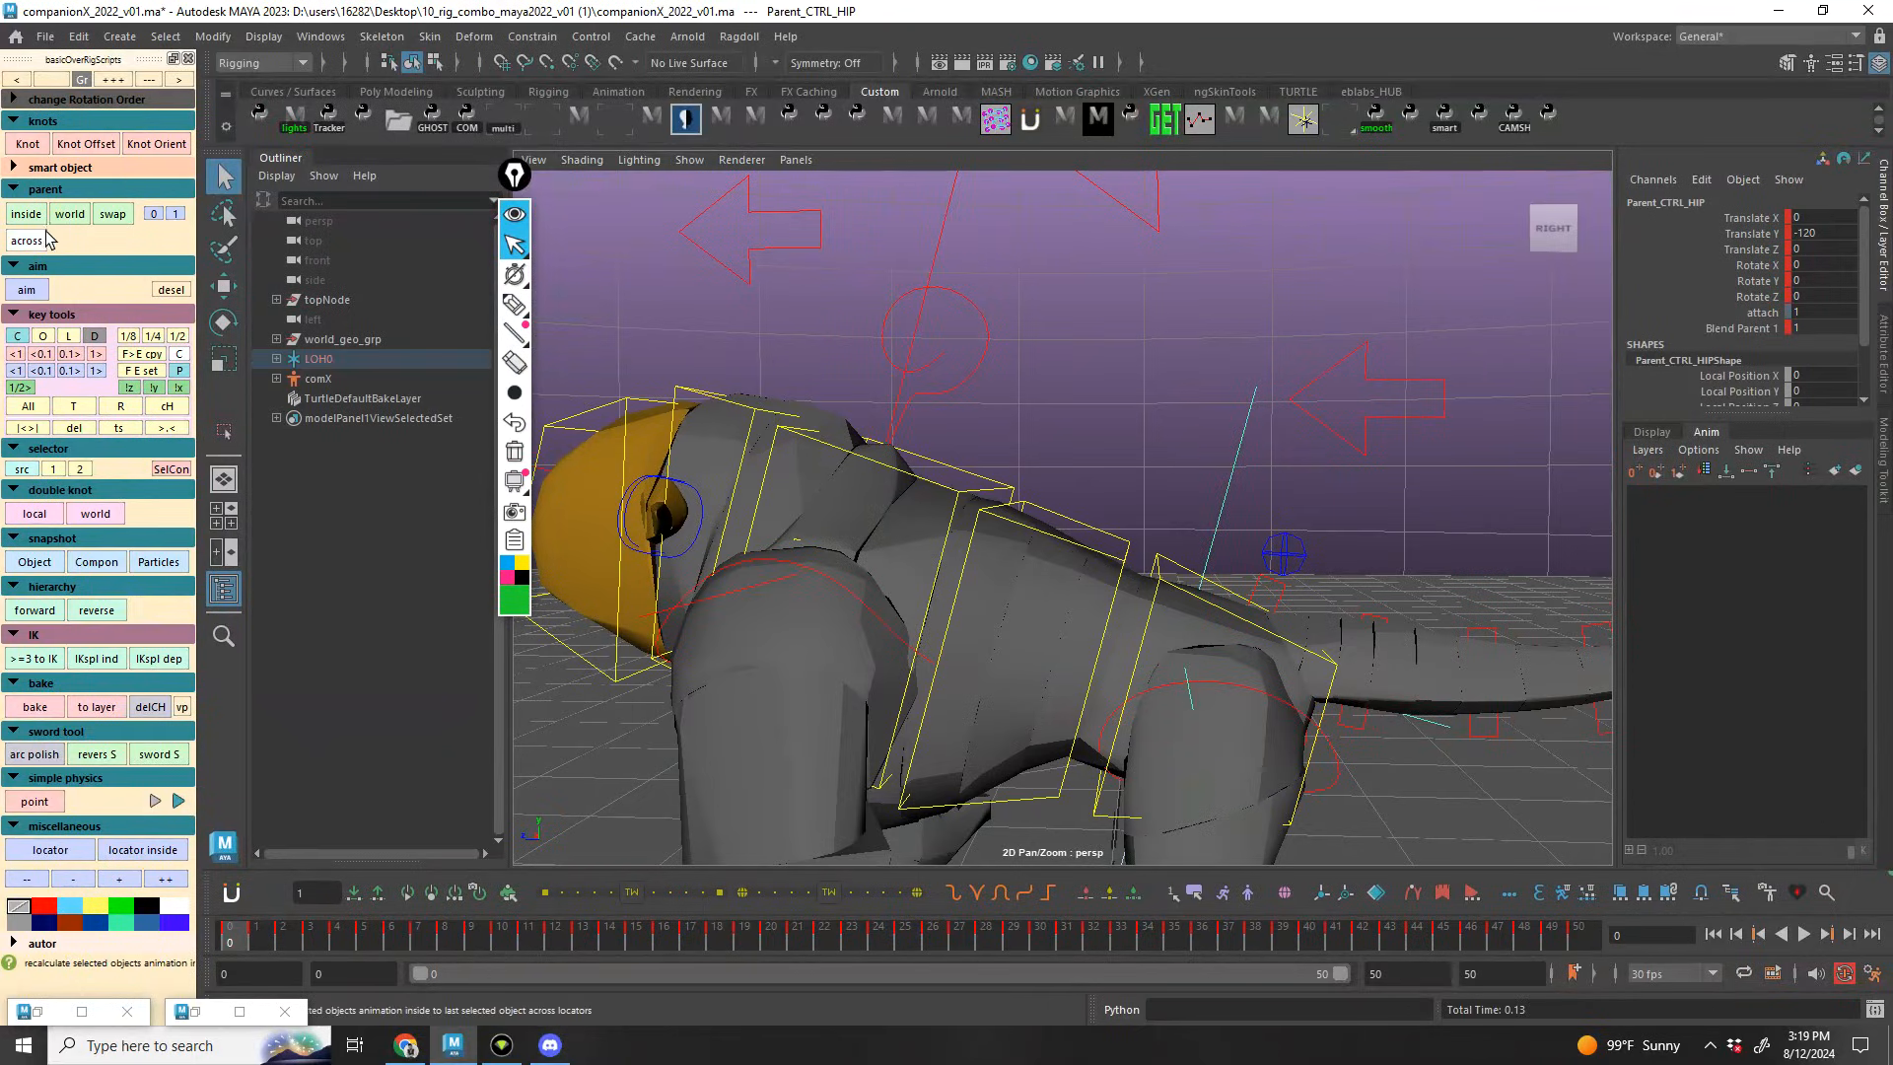
key("alt+v")
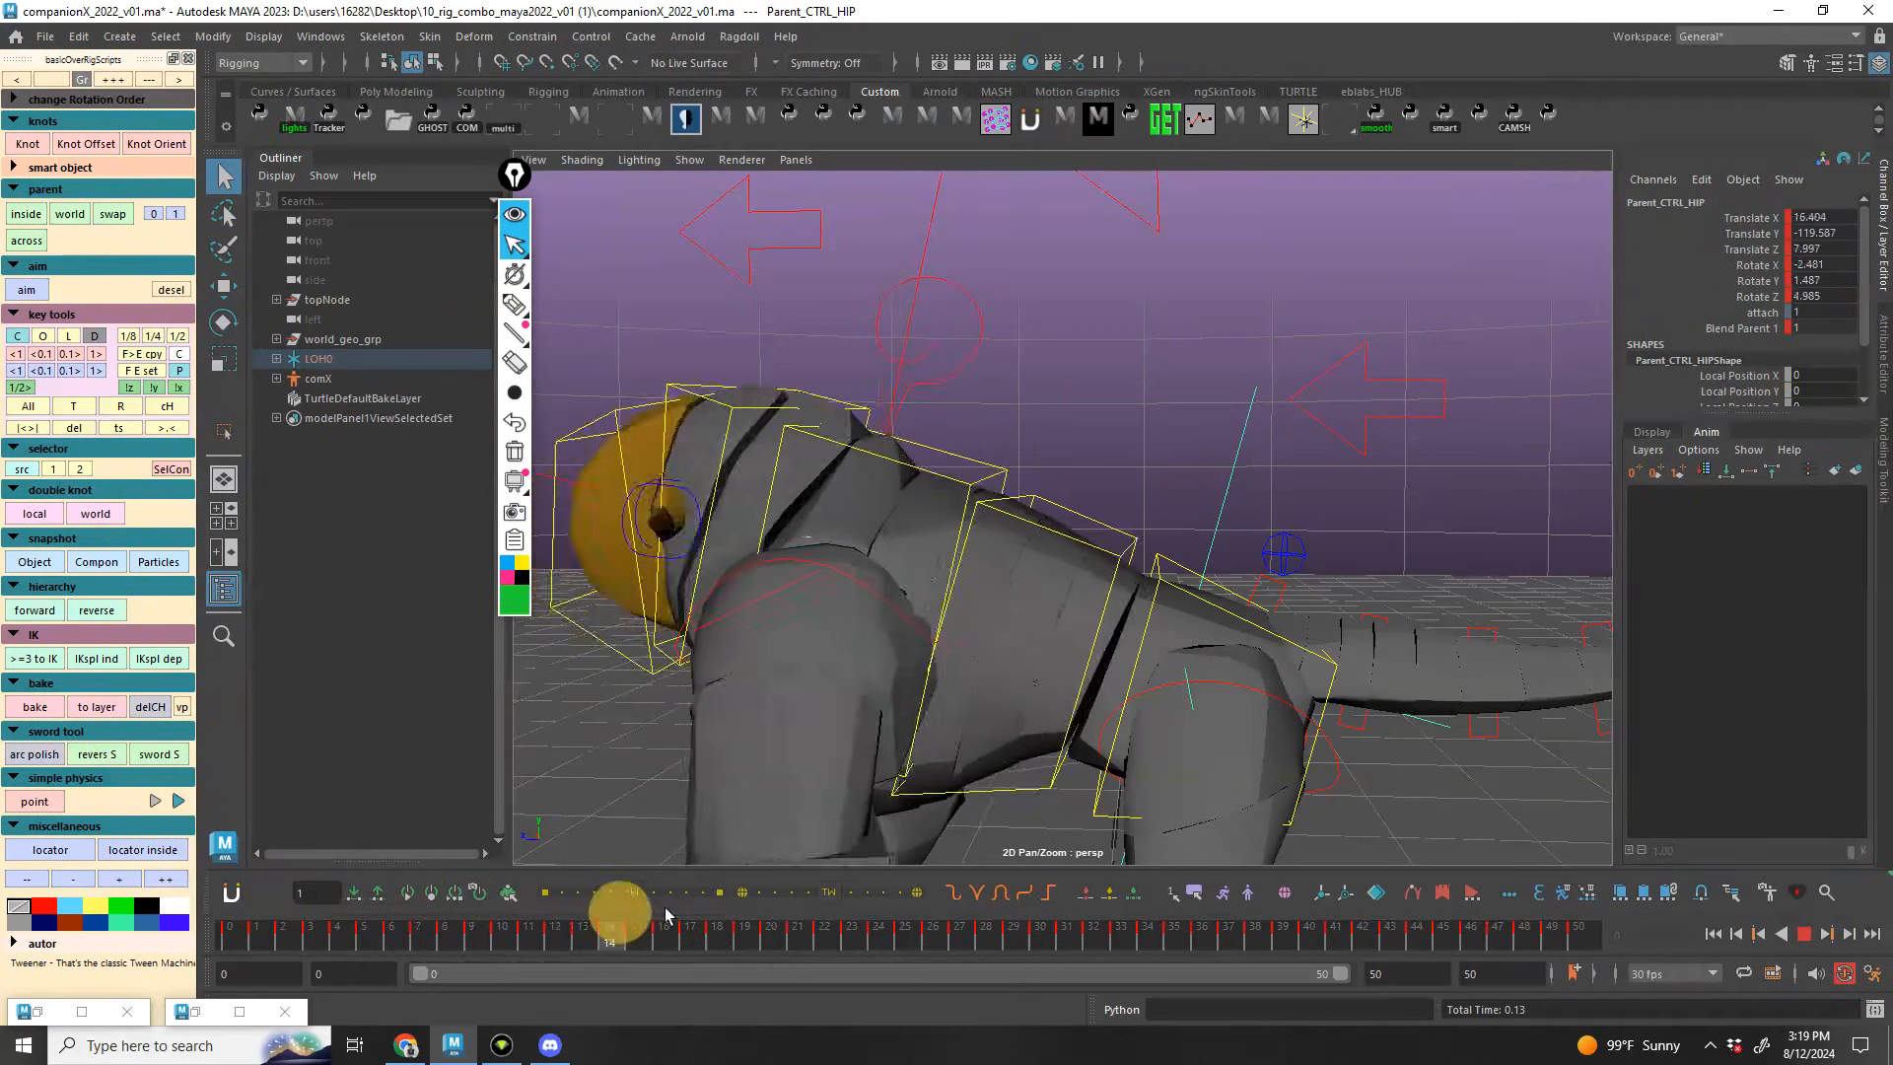
left_click_drag(1559, 814, 1164, 631, "alt")
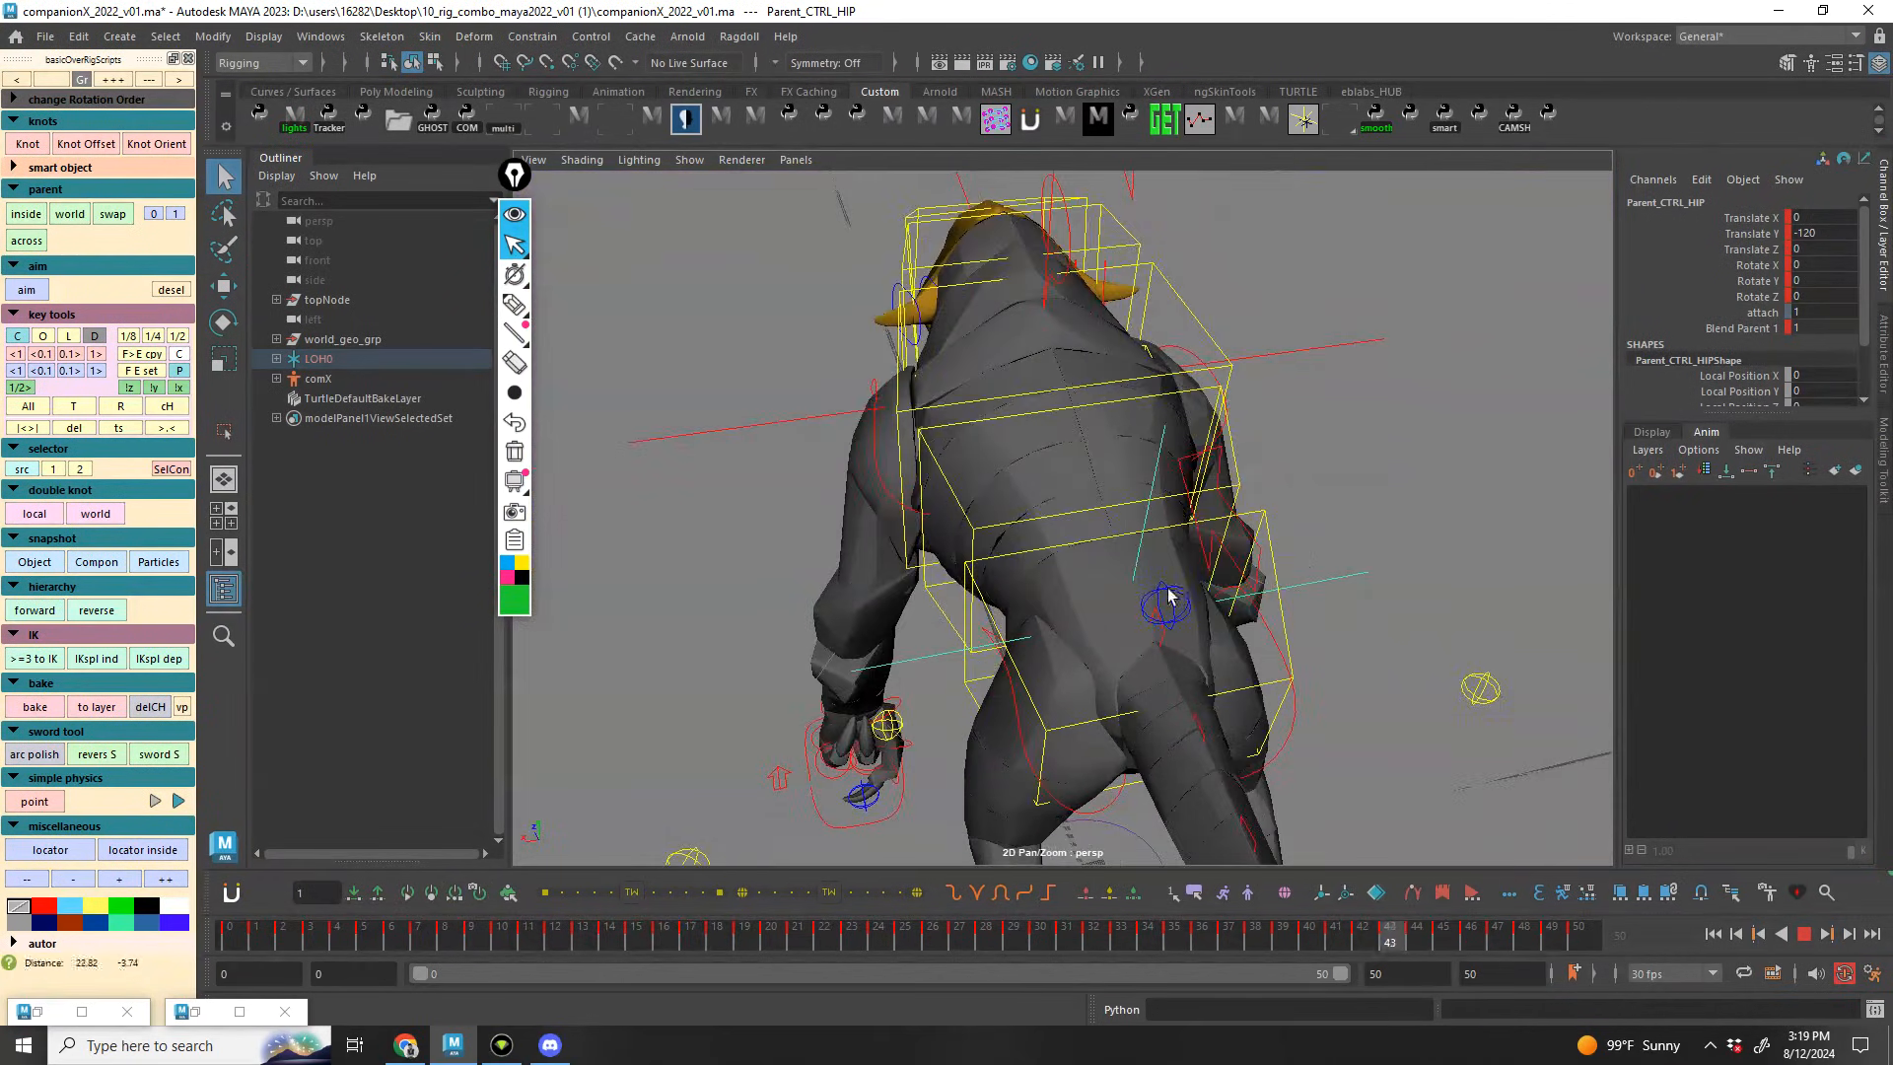
key("alt+v")
Try deleting Parent_CTRL_HIP's keys across the timeline, play back the result and undo the deletion
left_click(1316, 557)
left_click_drag(1594, 937, 225, 838, "shift")
key("alt+v")
mouse_move(1200, 727)
left_mouse_down("alt")
mouse_move(1136, 547)
mouse_move(1209, 626)
left_mouse_up("alt")
key("alt+v")
key("ctrl+z")
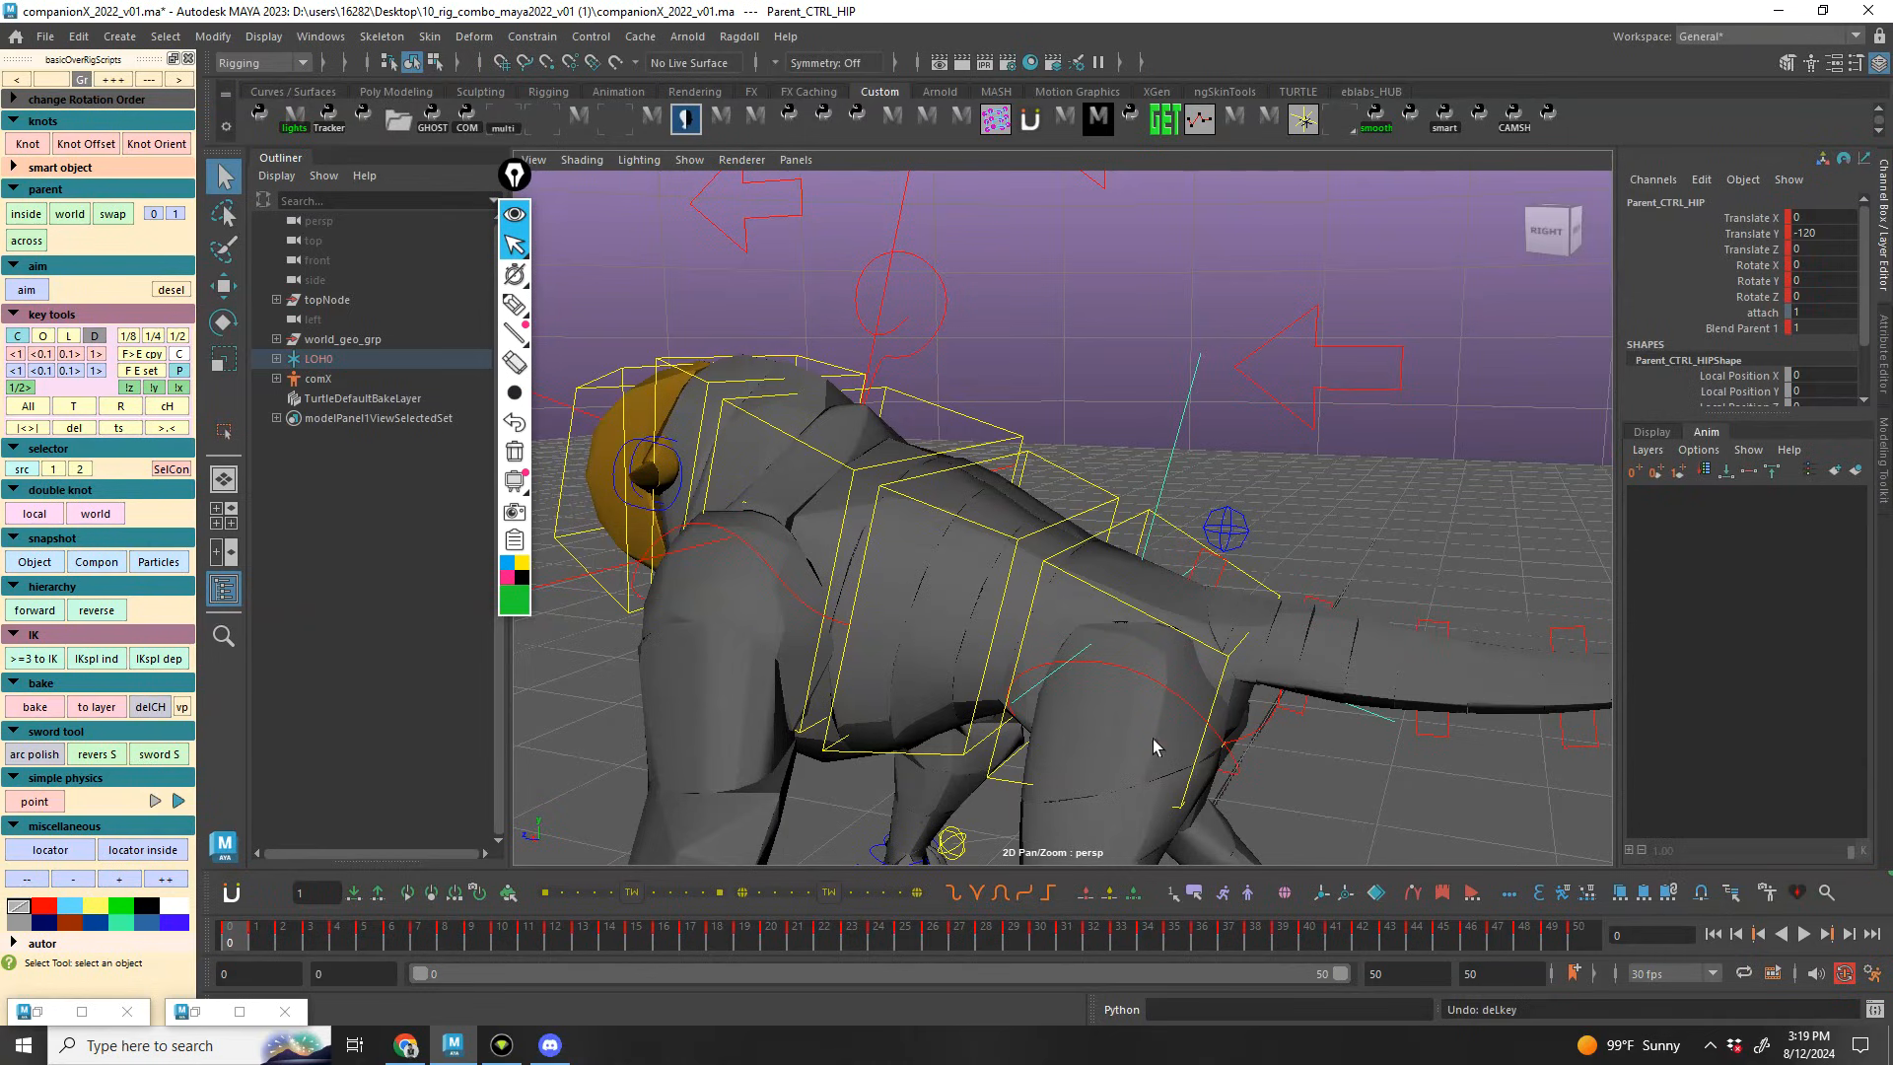
Put Parent_CTRL_HIP on a new animation layer, AnimLayer1, and key all its channels across frames 0 to 50
mouse_move(1065, 552)
left_mouse_down("alt")
mouse_move(1154, 628)
mouse_move(1087, 523)
left_mouse_up("alt")
left_click(1081, 430)
key("ctrl+z")
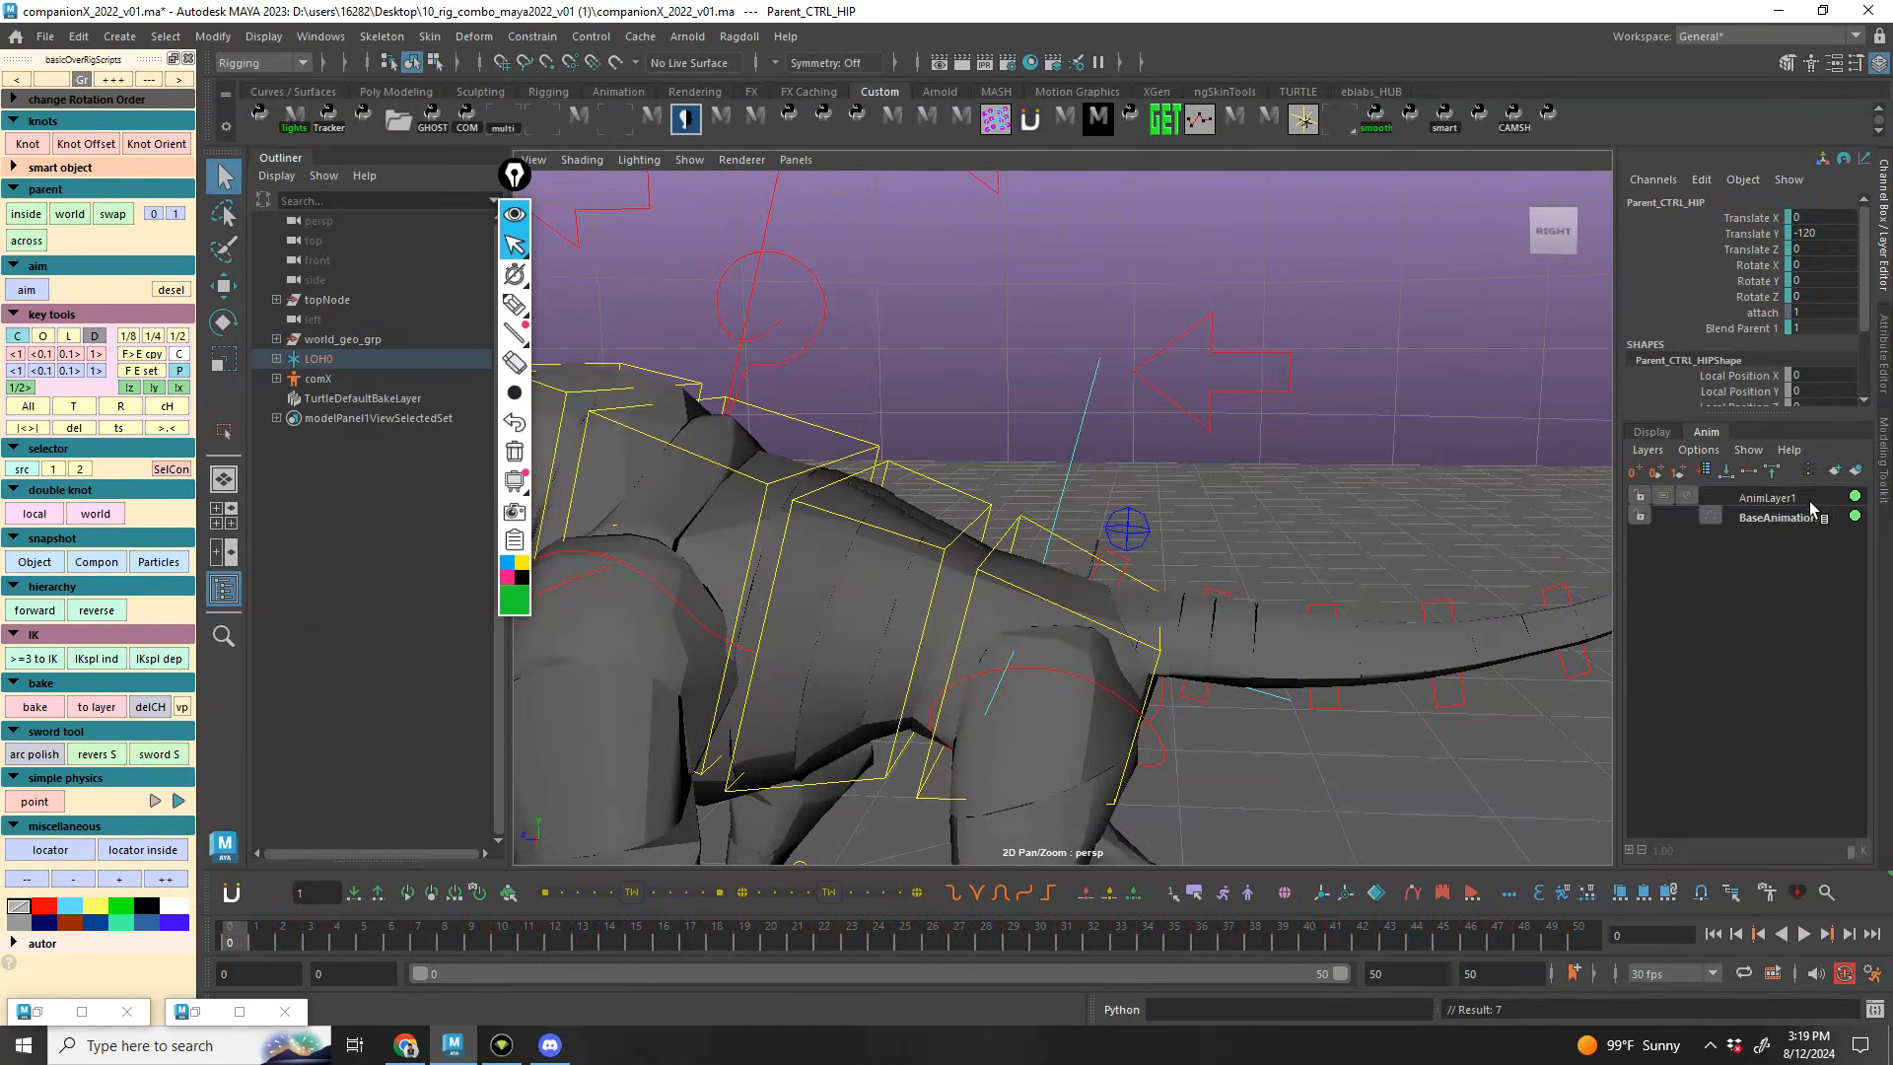
left_click_drag(1810, 504, 1762, 541)
left_click_drag(247, 945, 1583, 939, "shift")
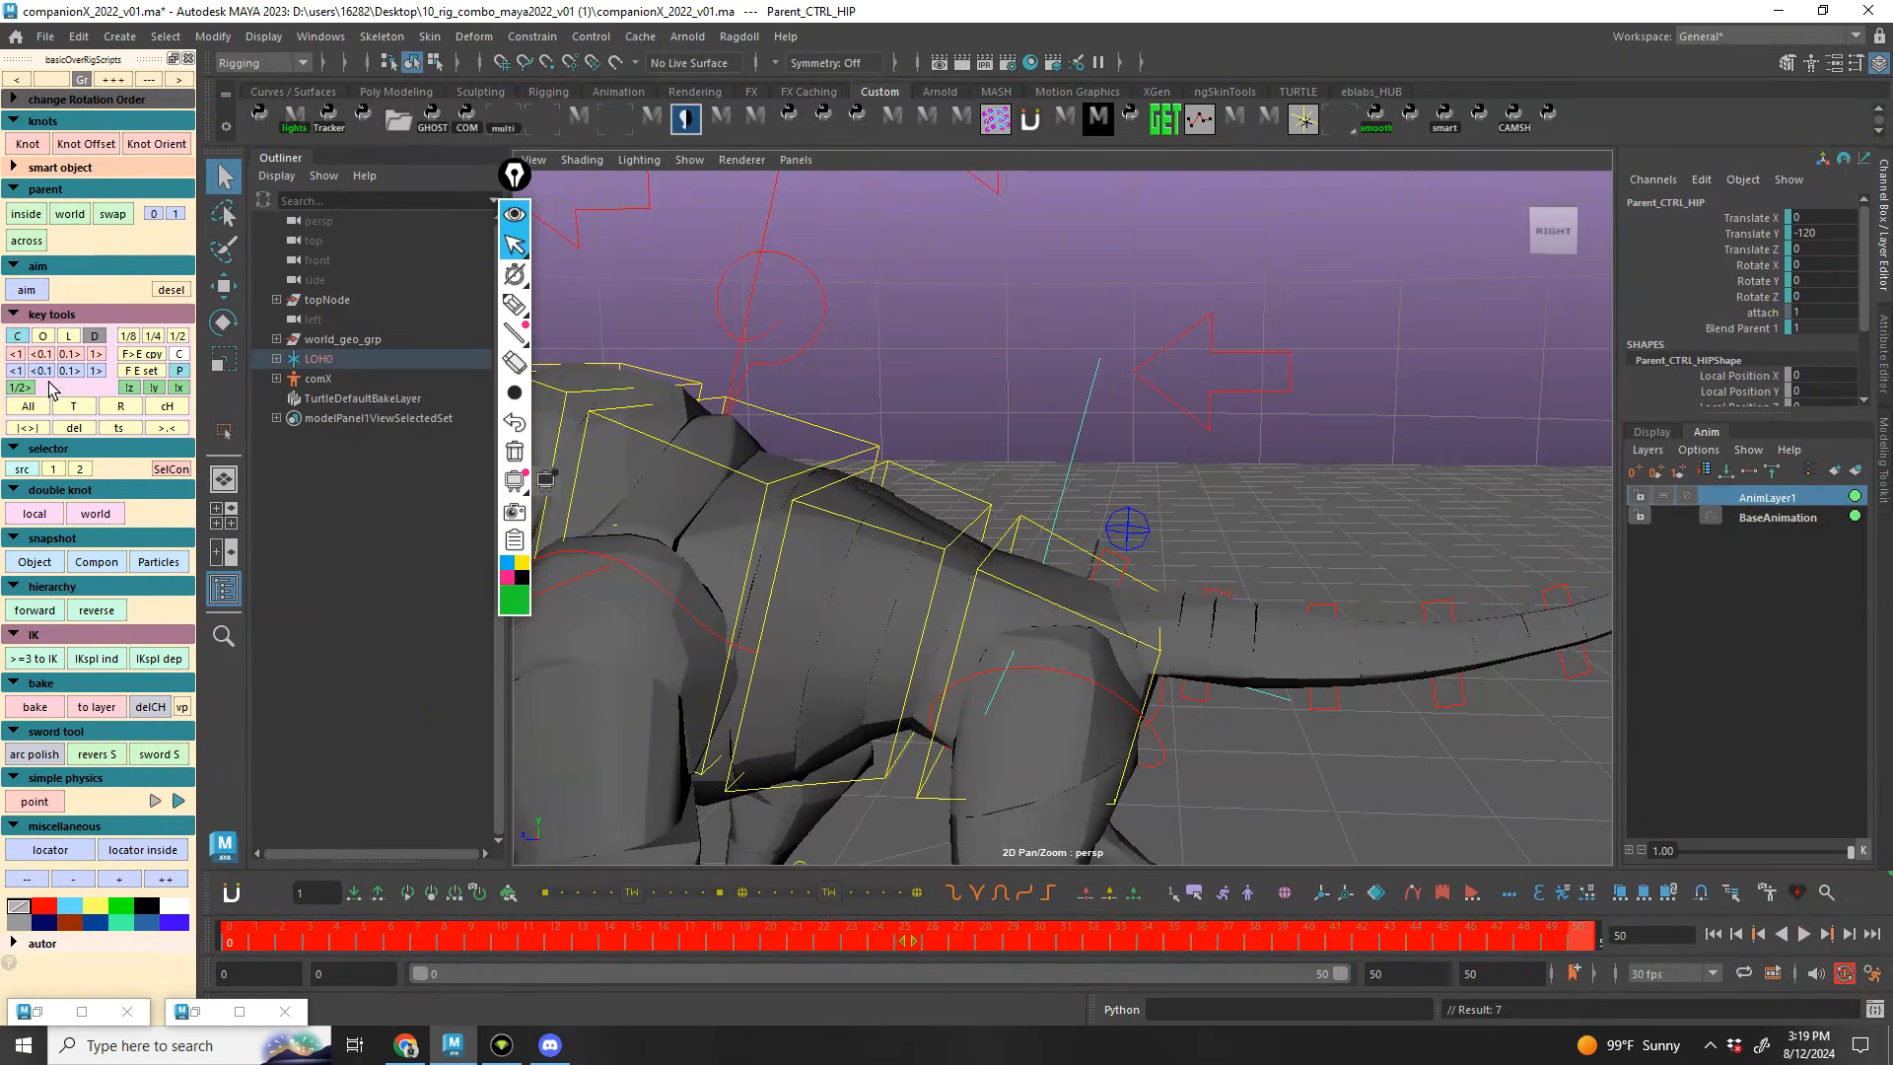
left_click(34, 407)
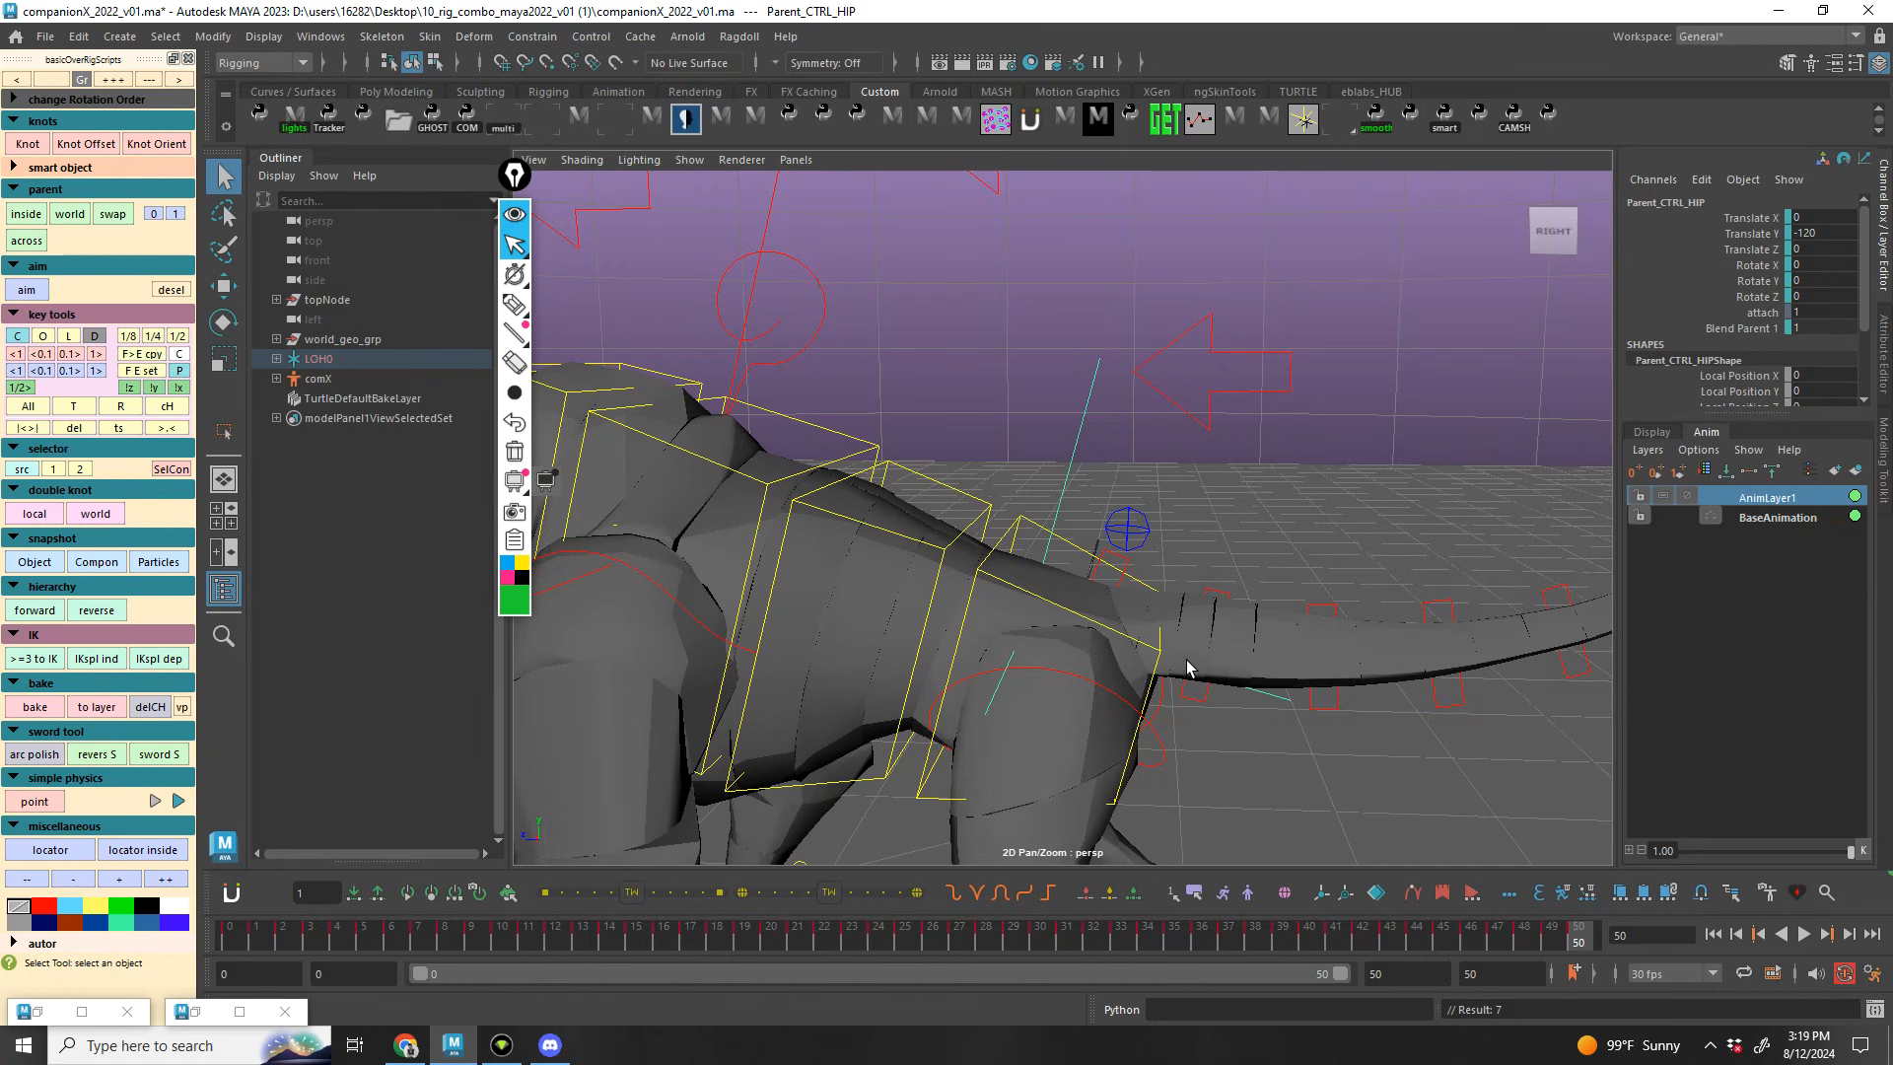
Play back the hip motion from behind with AnimLayer1 at full weight
left_click_drag(1222, 574, 1132, 613, "alt")
key("alt+v")
key("alt+v")
left_click(1201, 262)
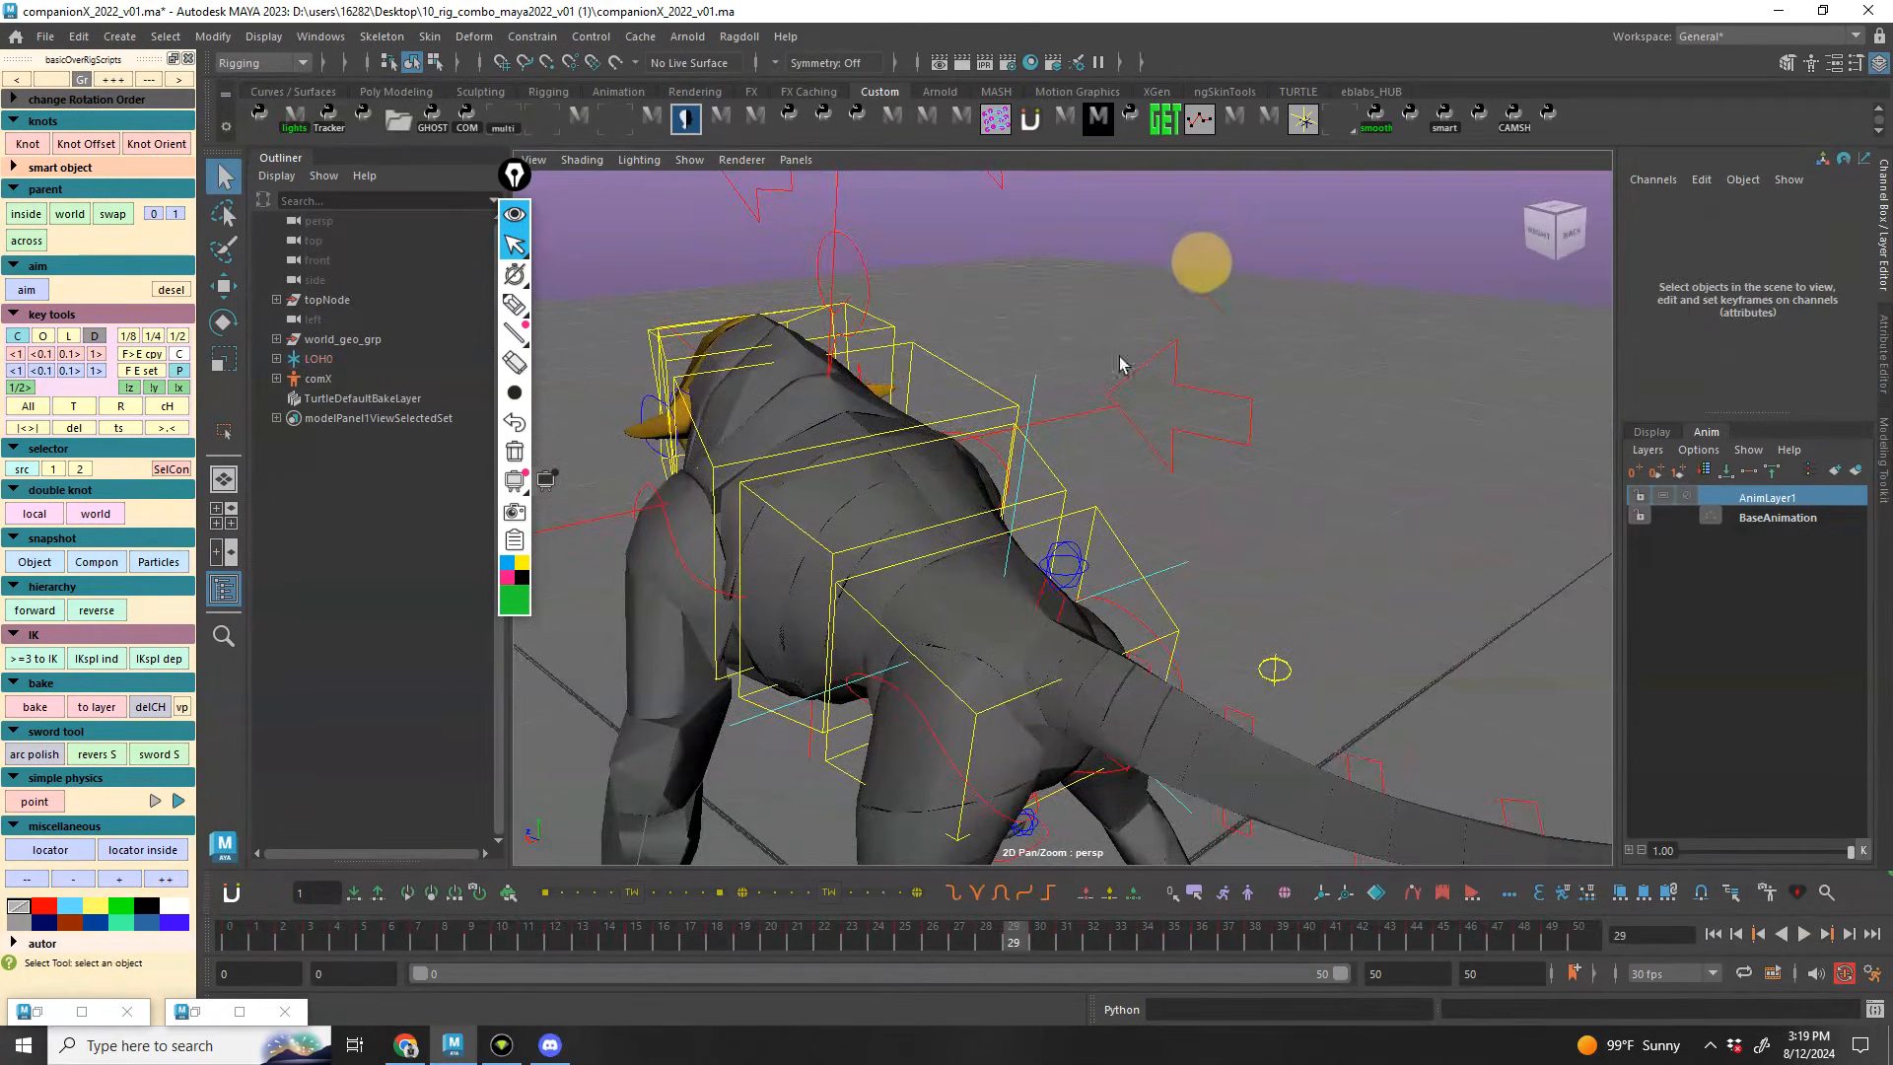
left_click_drag(1191, 287, 1096, 388, "alt")
Try AnimLayer1 at a reduced weight of 0.33, playing back the hip motion from behind and above
left_click_drag(1824, 855, 1716, 854)
key("alt+v")
left_click_drag(1171, 642, 1333, 700, "alt")
key("alt+v")
left_click_drag(1722, 853, 1734, 854)
key("alt+v")
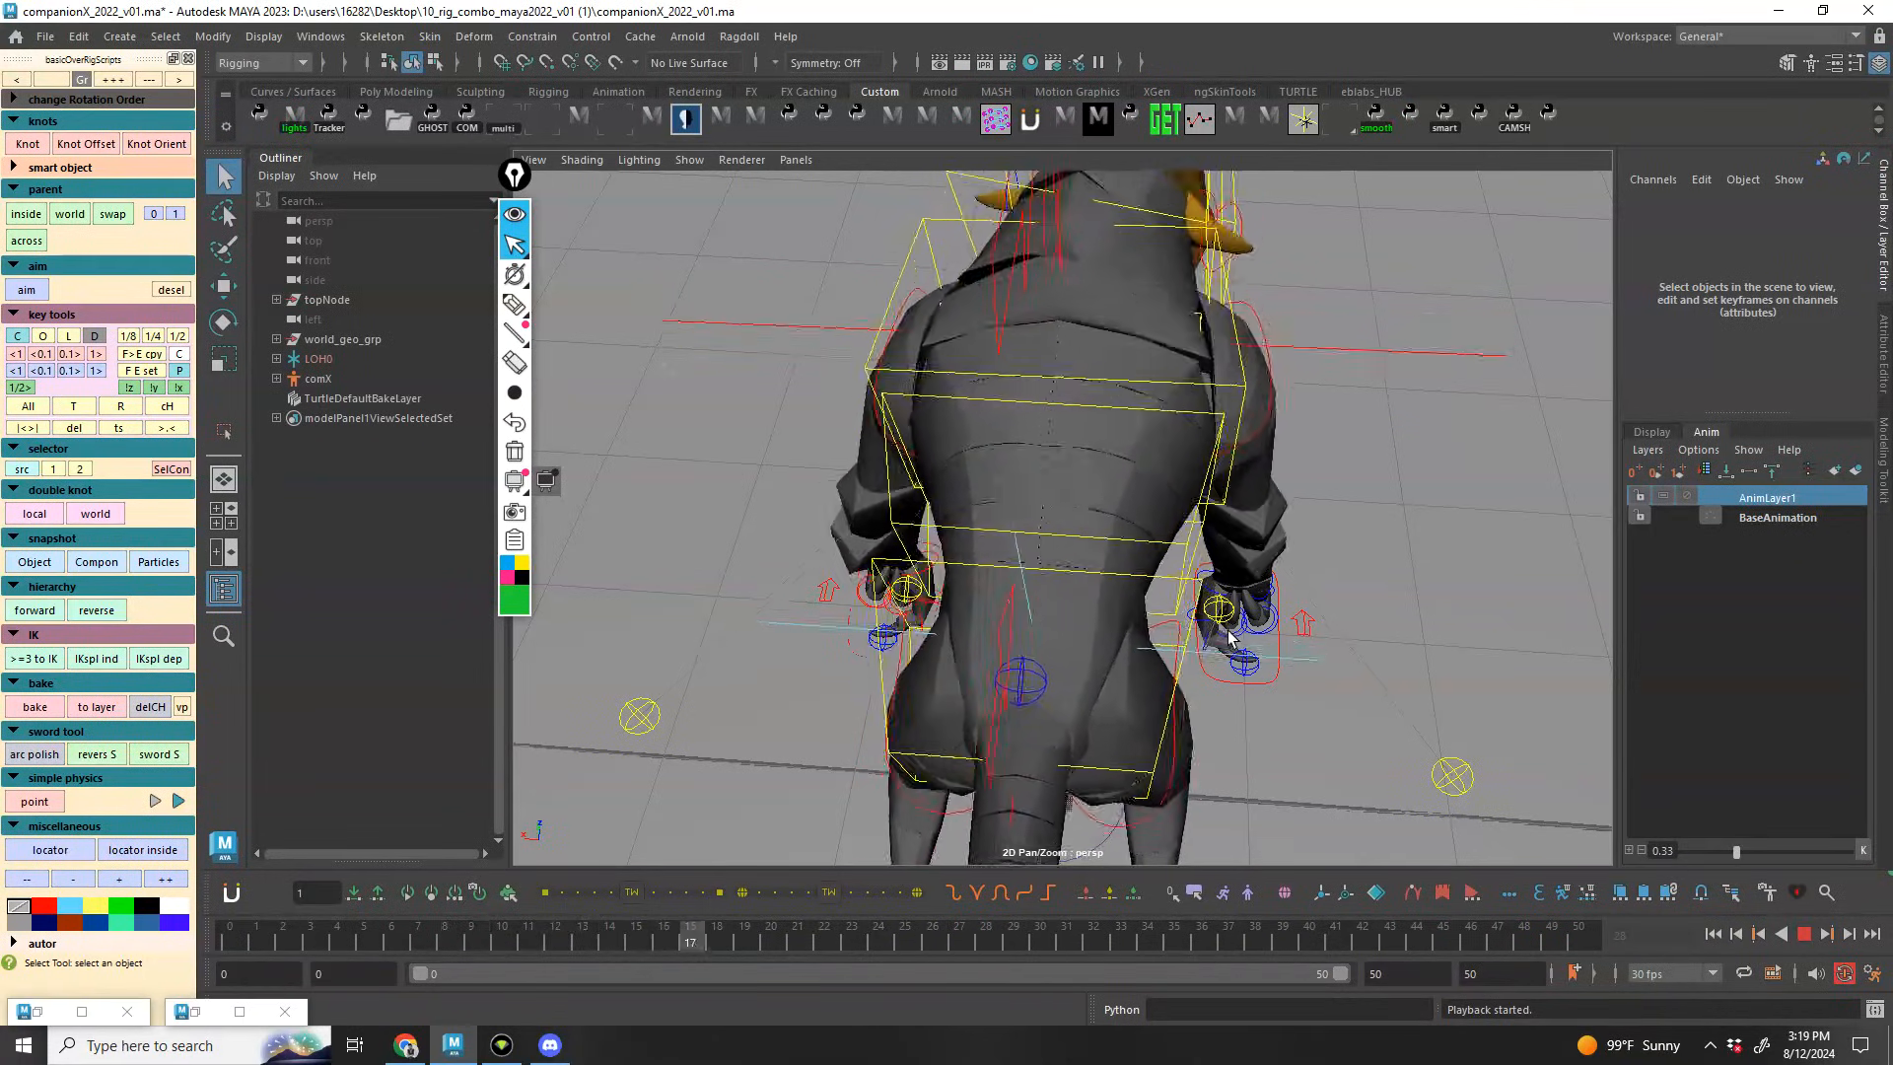
Try AnimLayer1 at a weight of 0.43 and play back the hip motion
key("alt+v")
left_click_drag(1733, 854, 1751, 852)
key("alt+v")
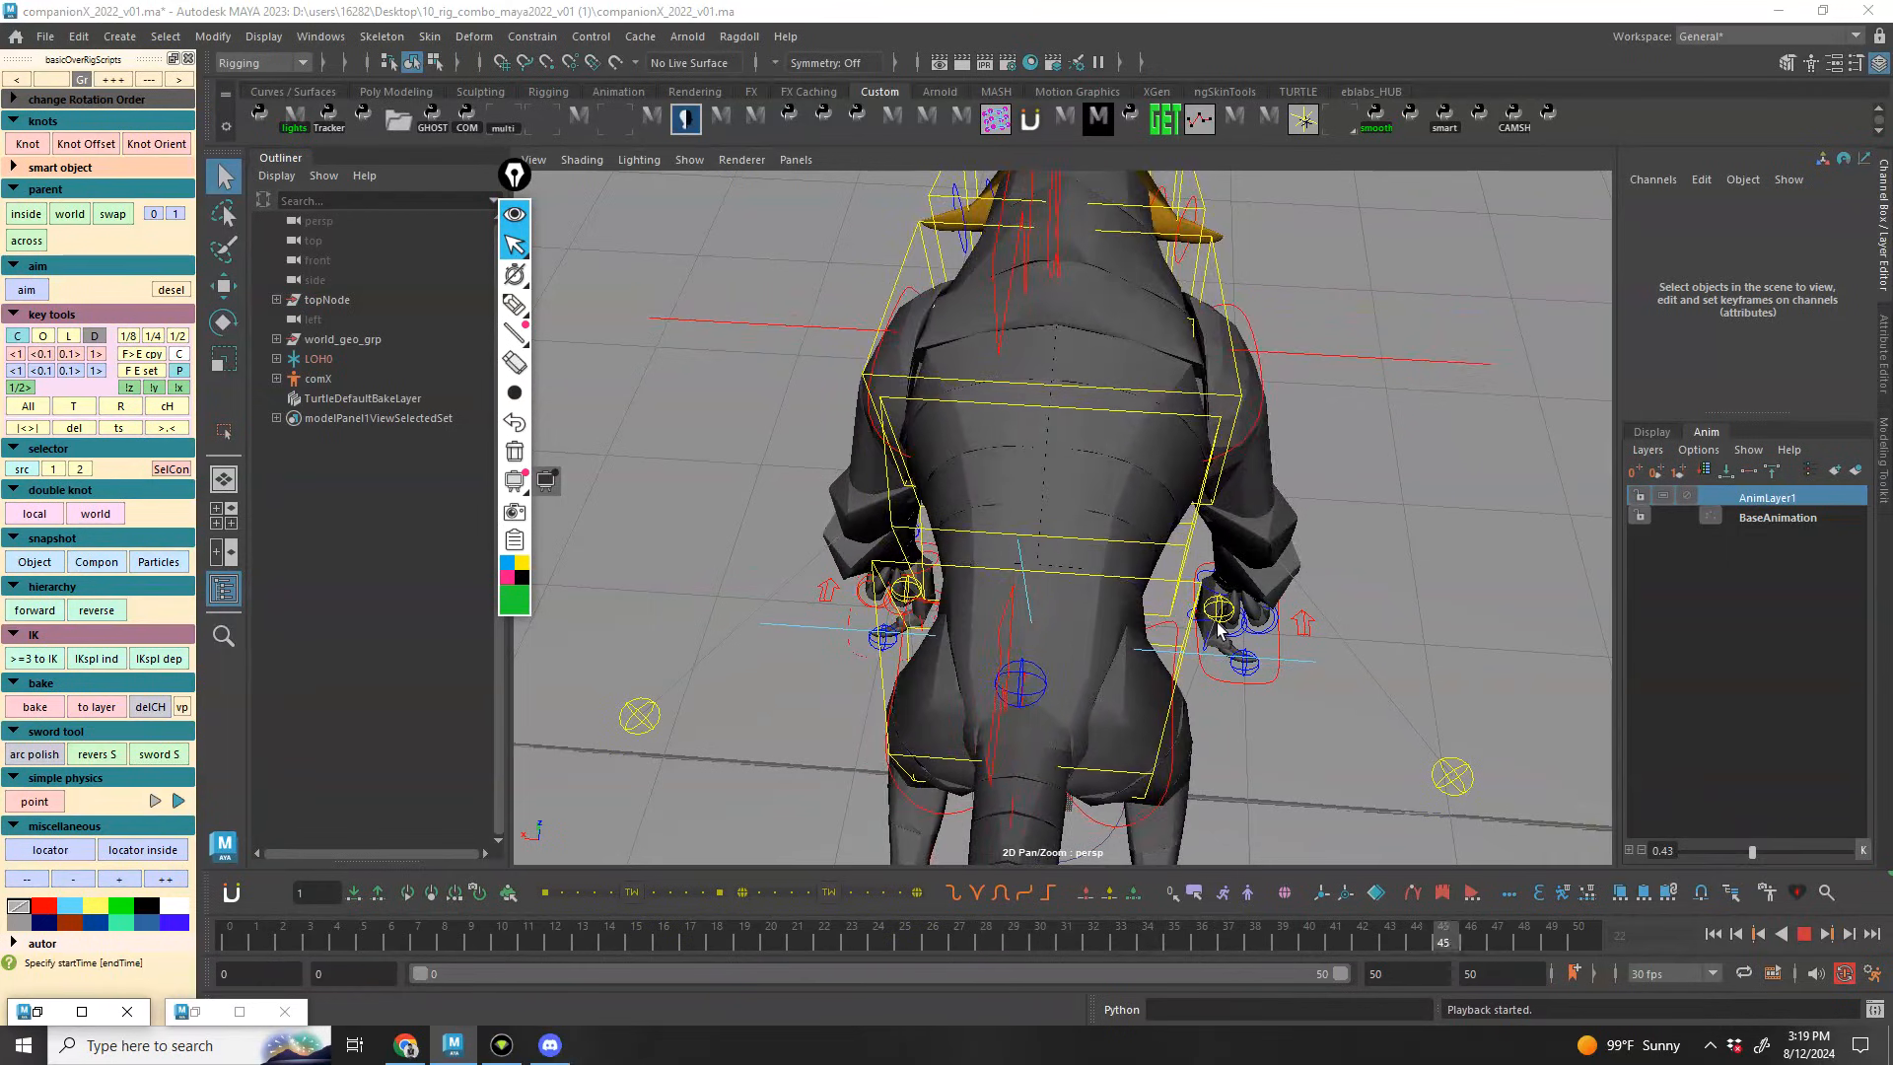
key("alt+v")
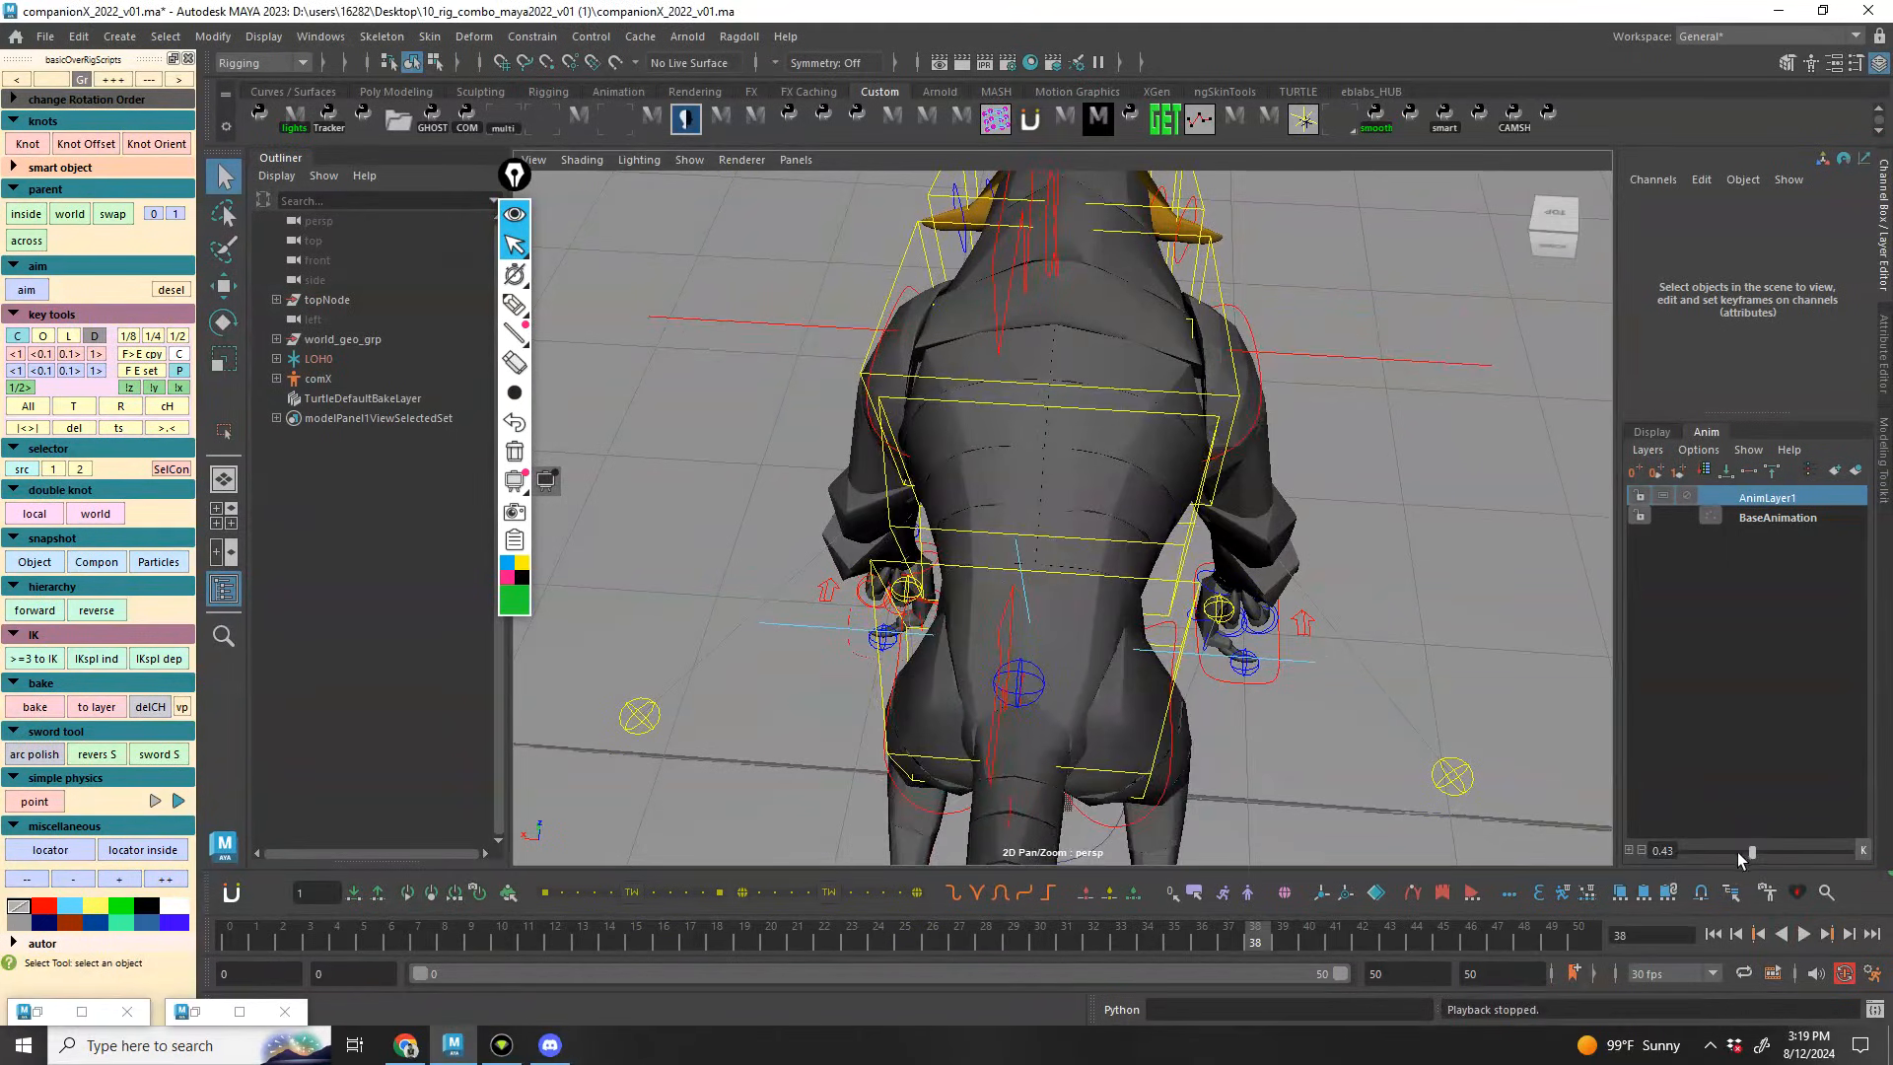
Set AnimLayer1's weight to 0.15 and play back the hip motion from behind and the side
left_click_drag(1701, 855, 1701, 858)
key("alt+v")
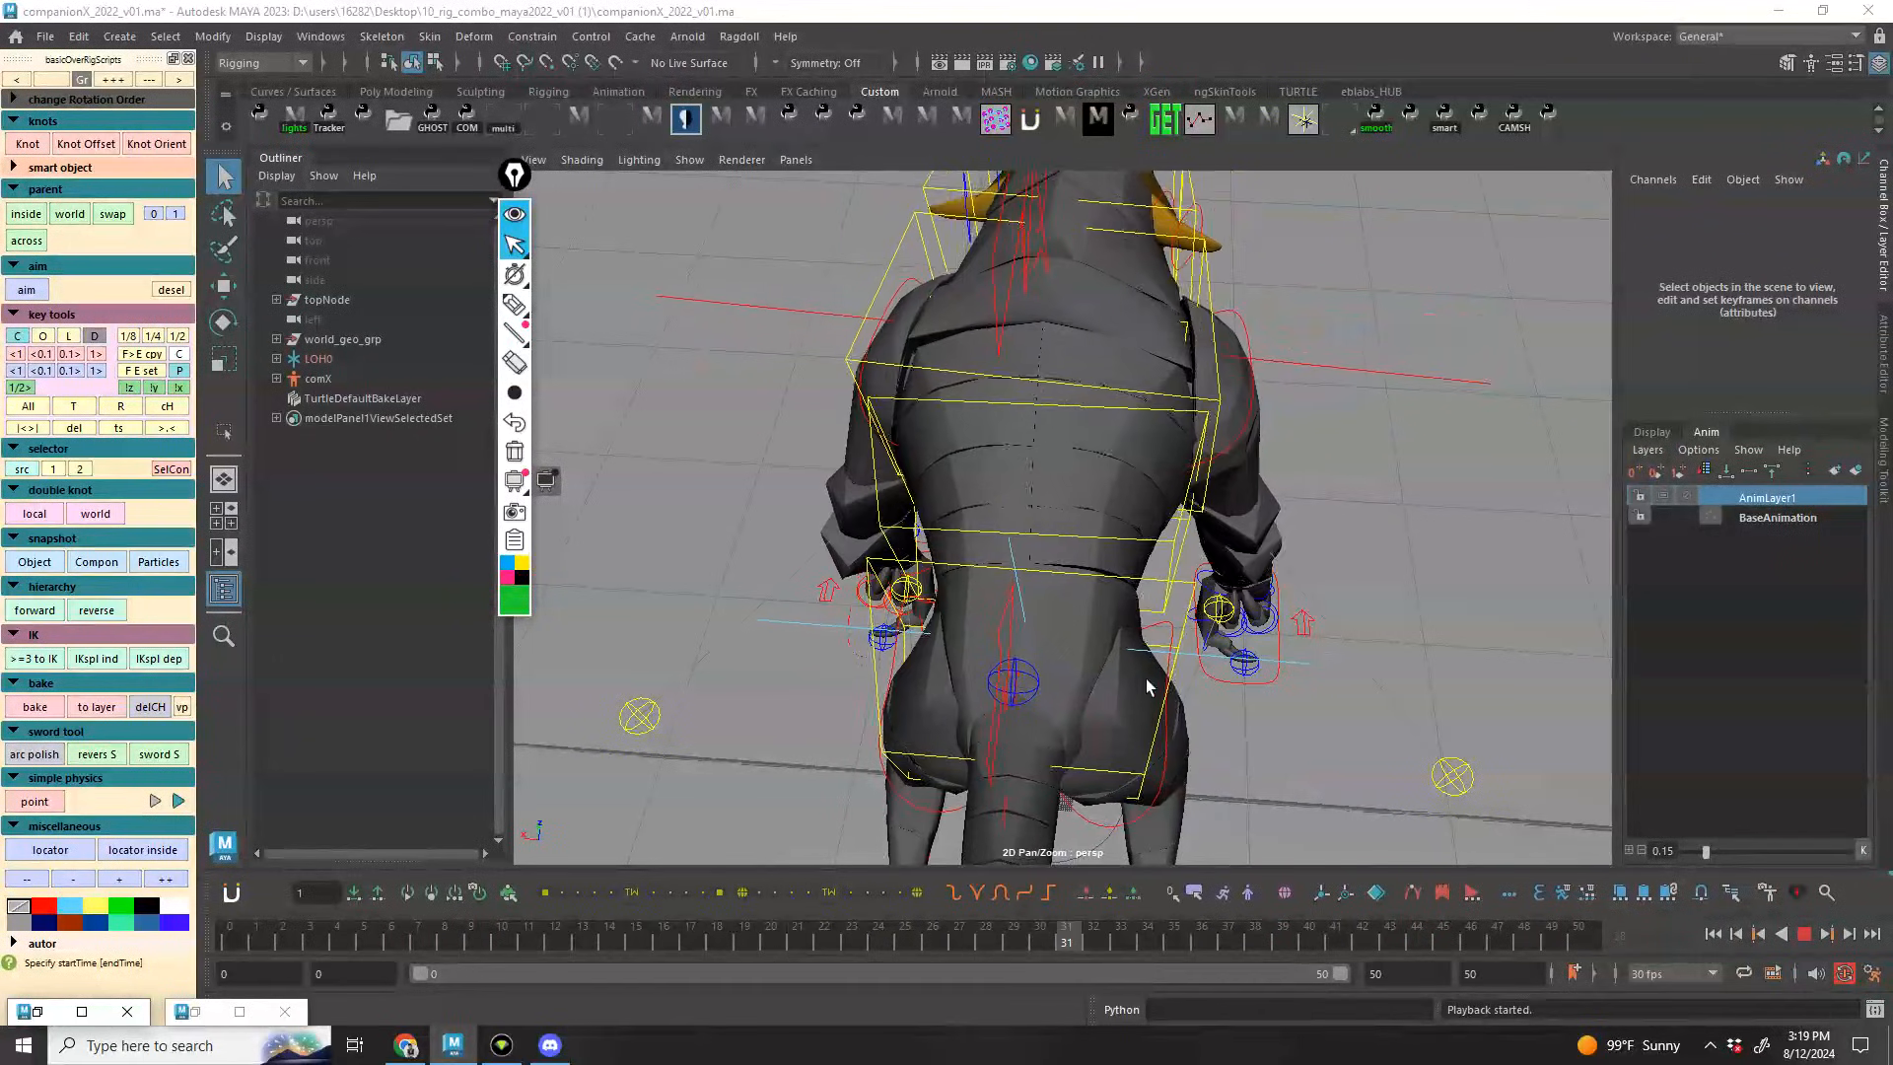
left_click_drag(1005, 672, 1118, 443, "alt")
key("alt+v")
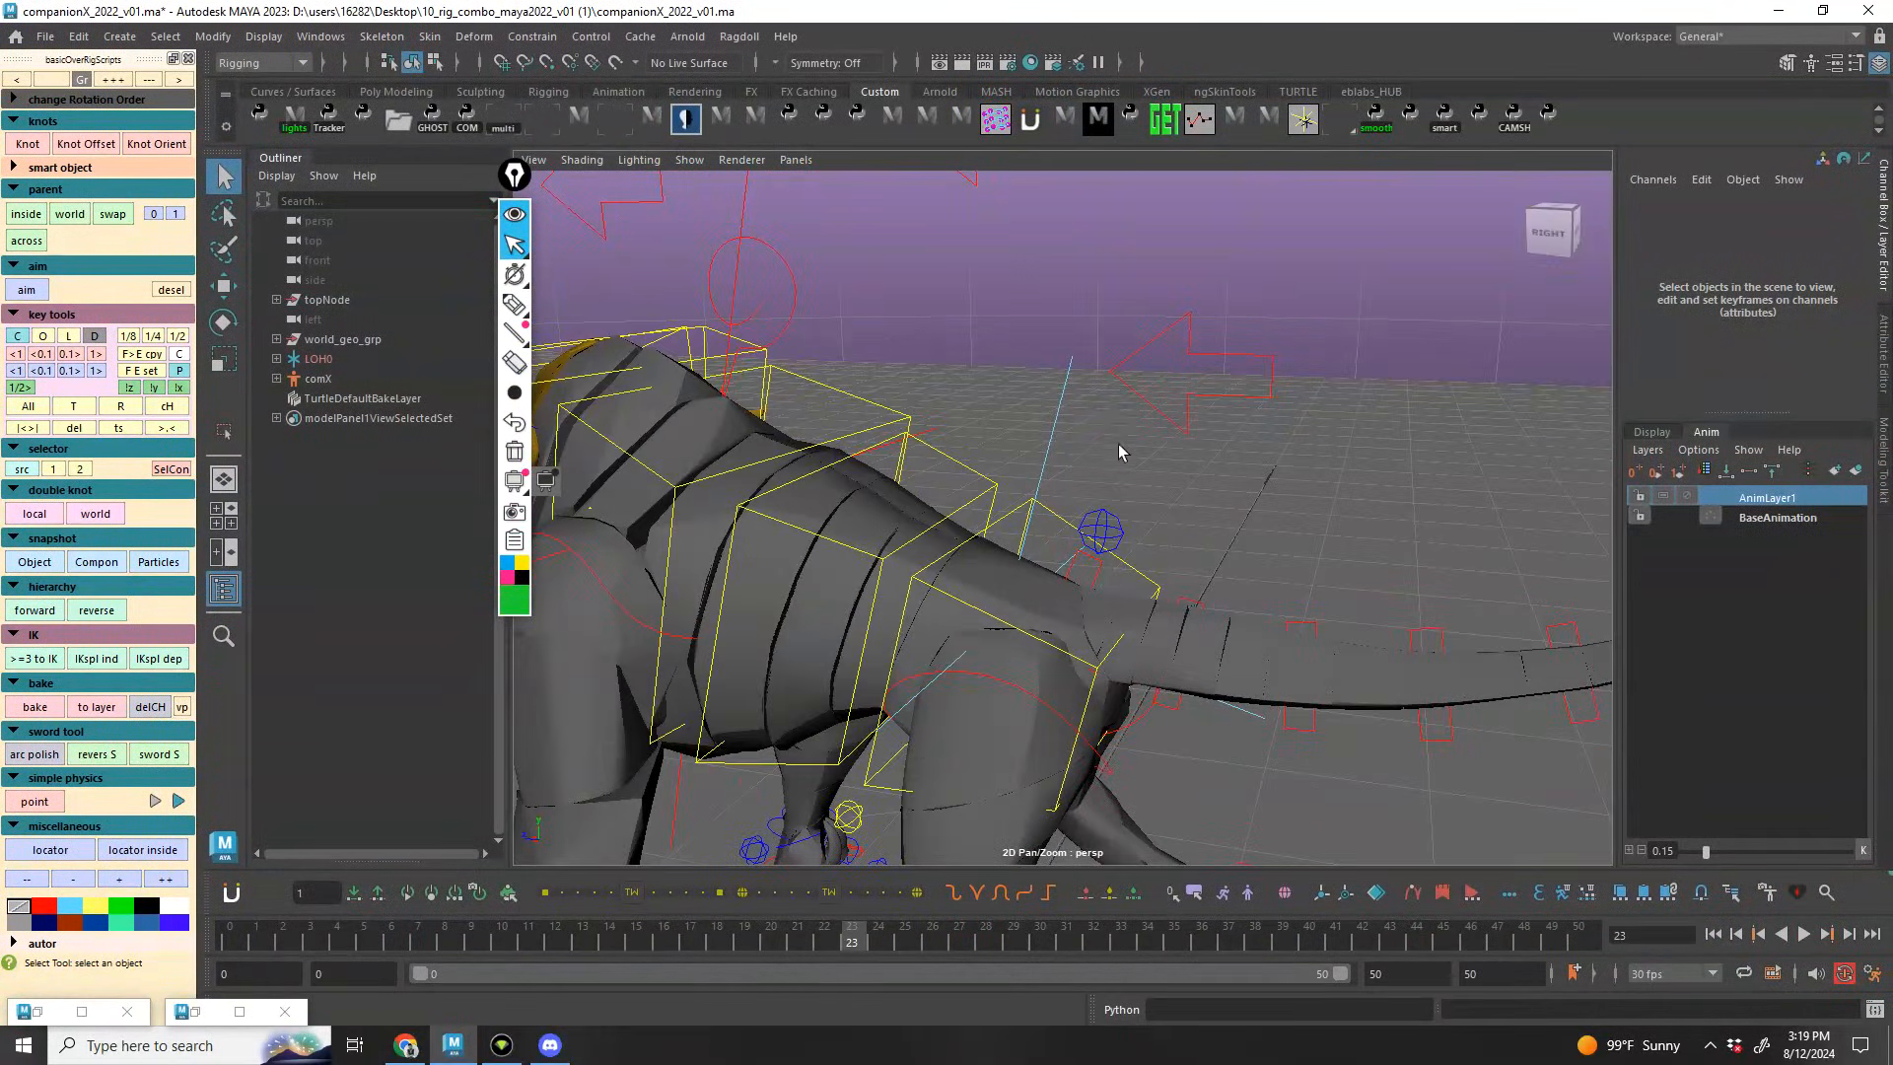
Try converting Parent_CTRL_HIP's layered animation to world space and undo the conversion
left_click(1048, 466)
left_click(56, 215)
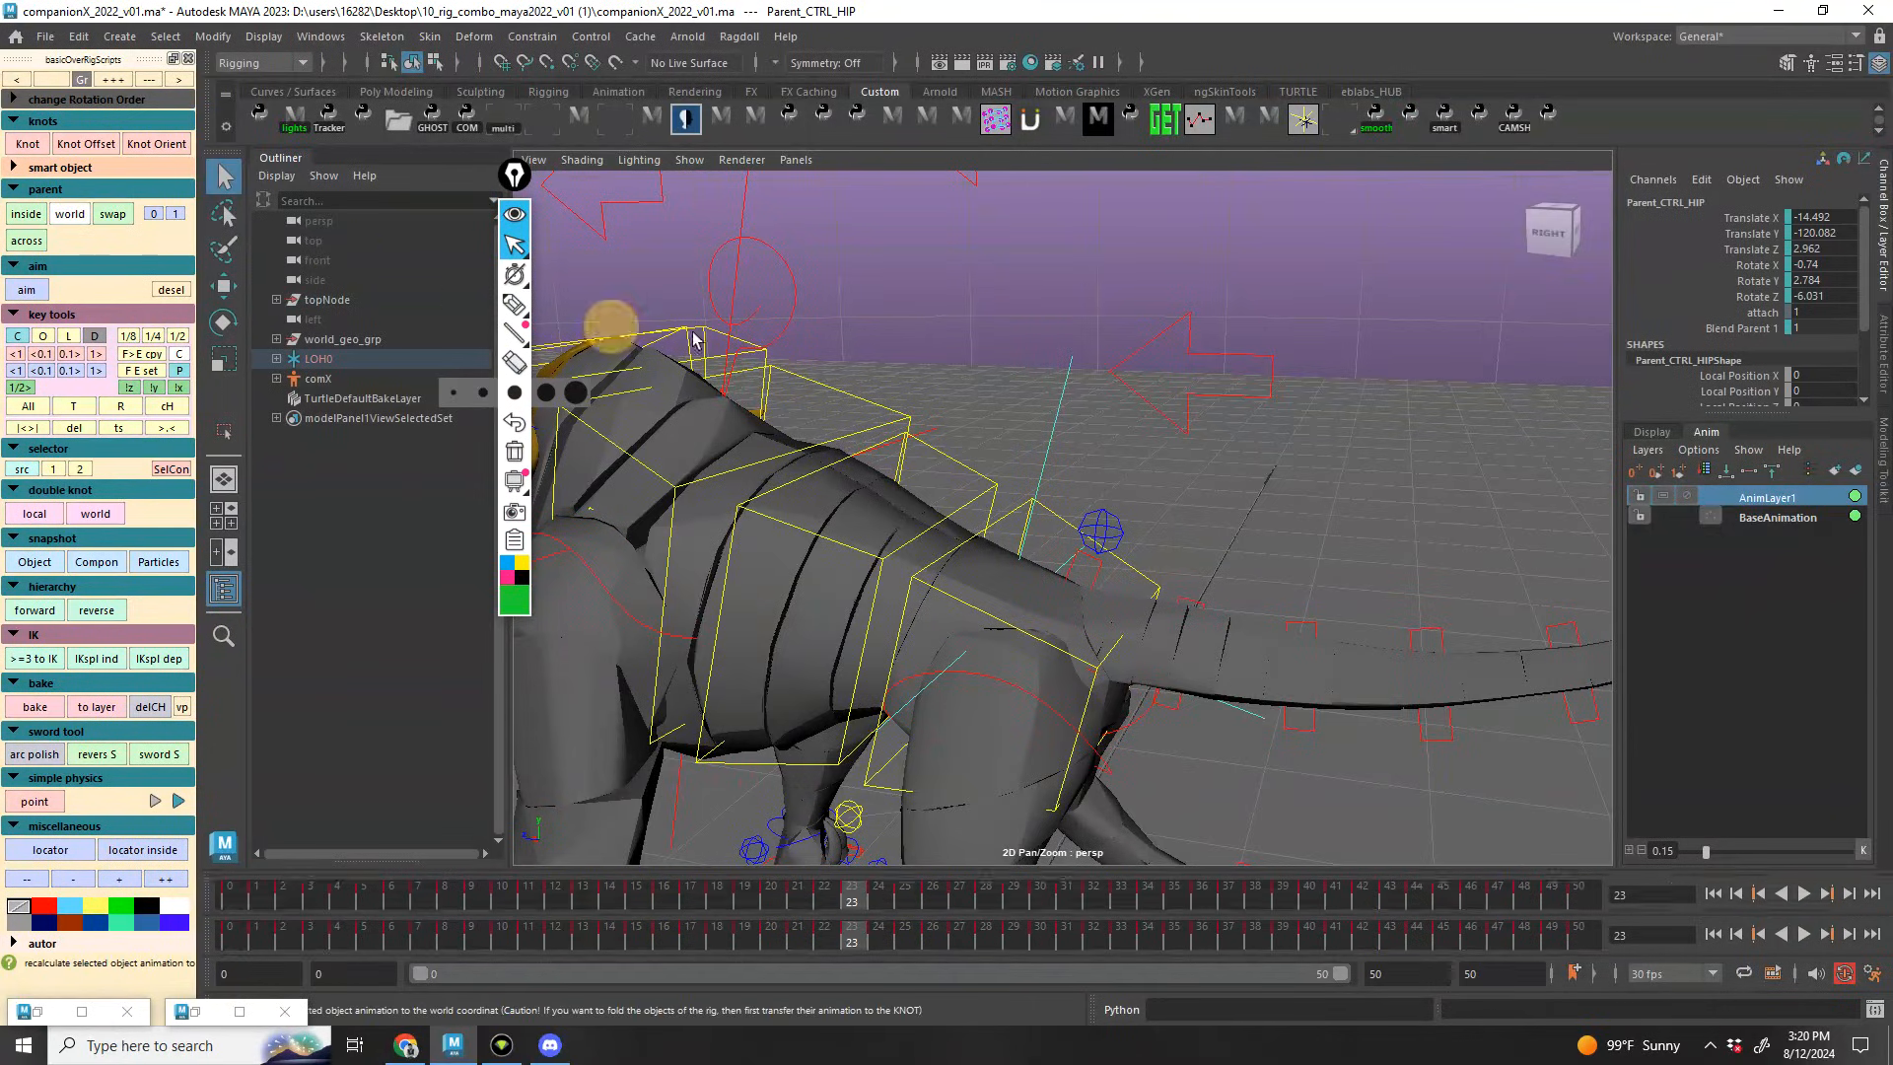
key("ctrl+z")
key("ctrl+z")
key("ctrl+z")
key("ctrl+z")
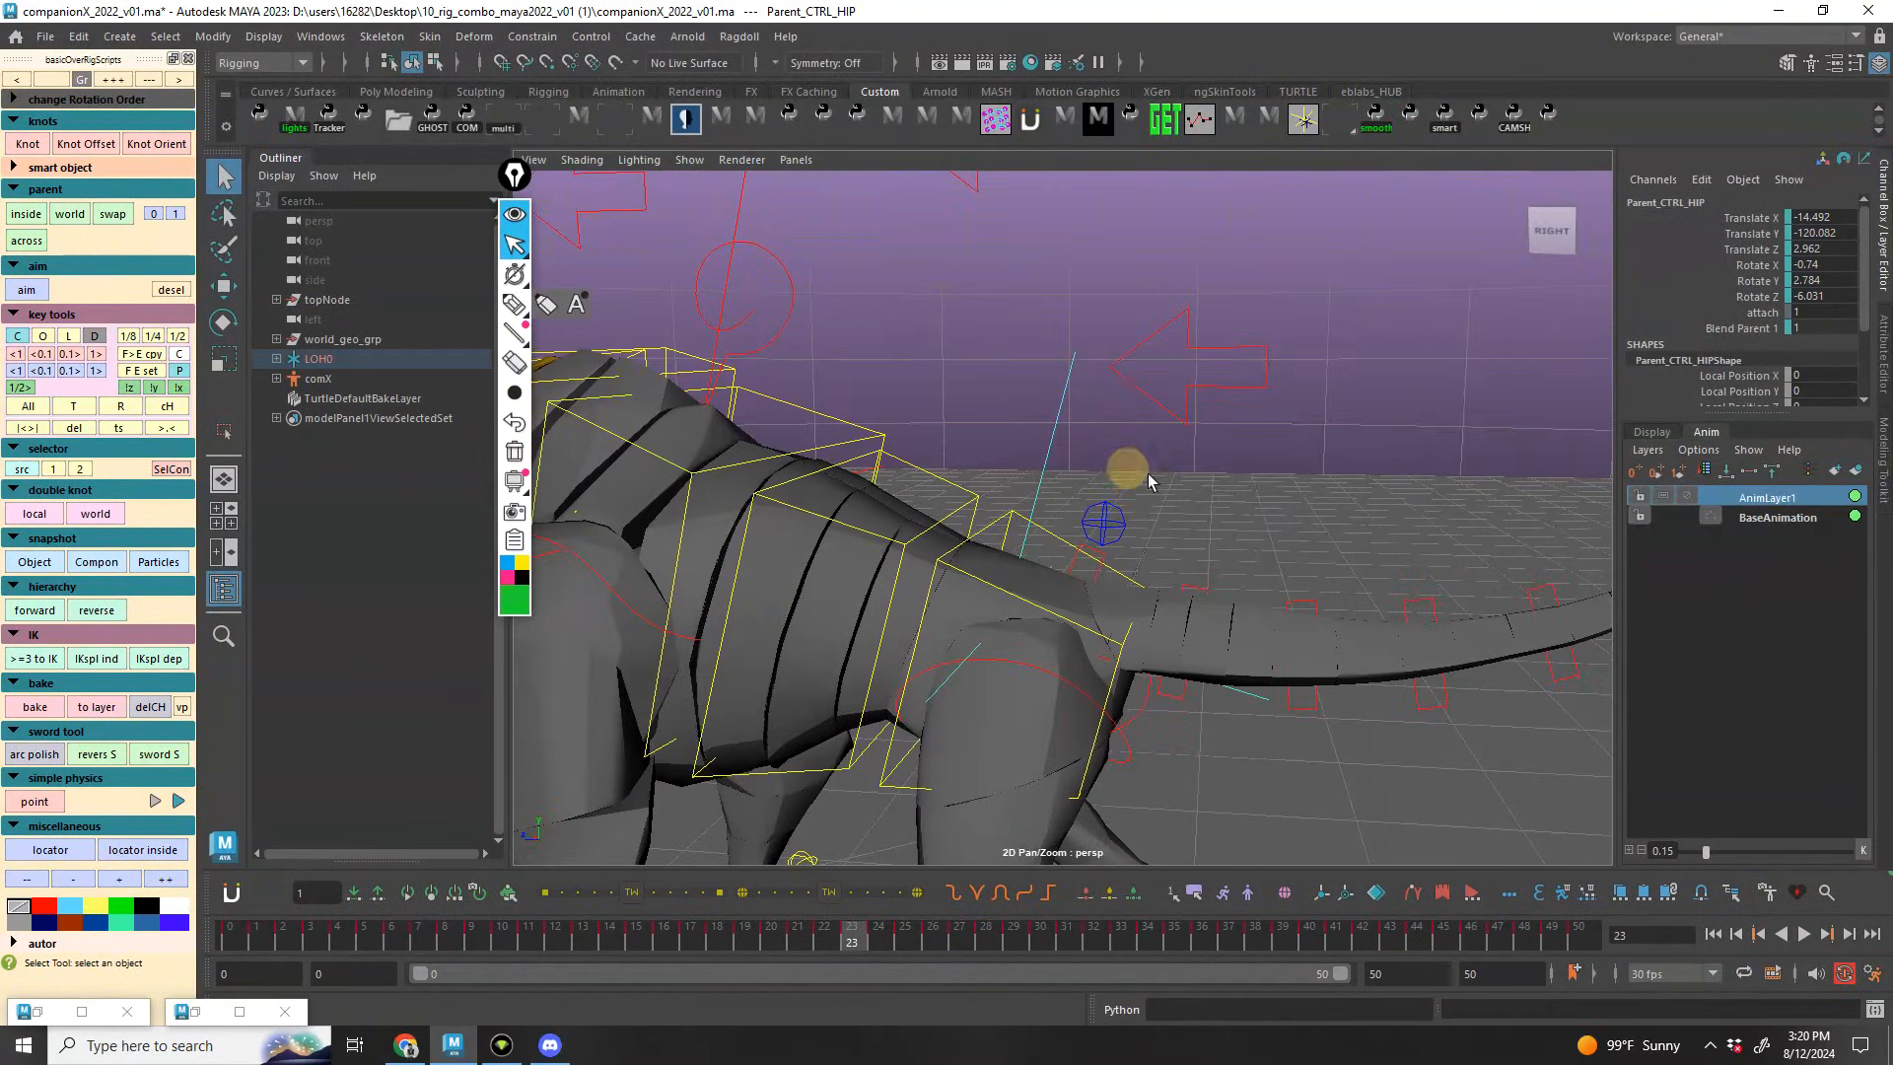
Merge AnimLayer1 into the base animation and convert Parent_CTRL_HIP's motion to world space
left_click(1034, 486)
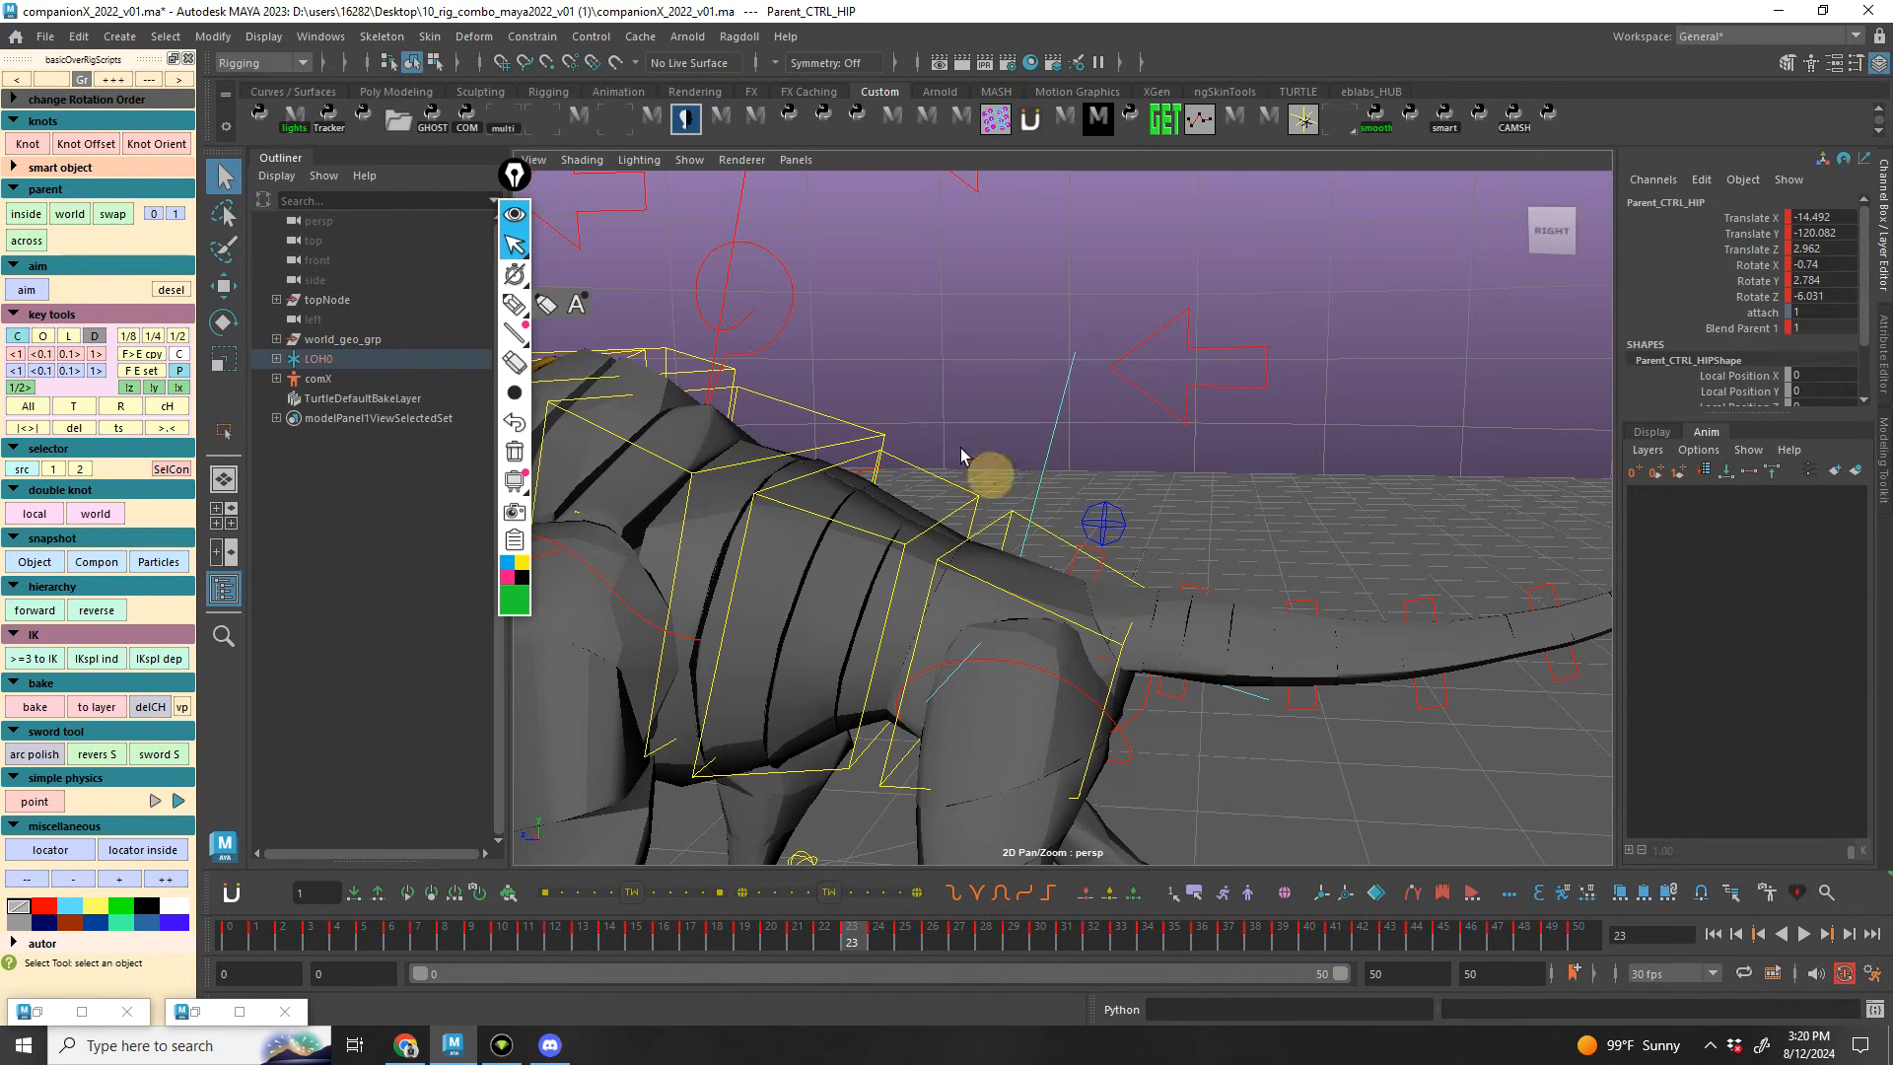
middle_click_drag(955, 422, 1052, 484, "alt")
left_click(981, 359)
Delete the LOH0 locator and reselect Parent_CTRL_HIP
left_click(844, 243)
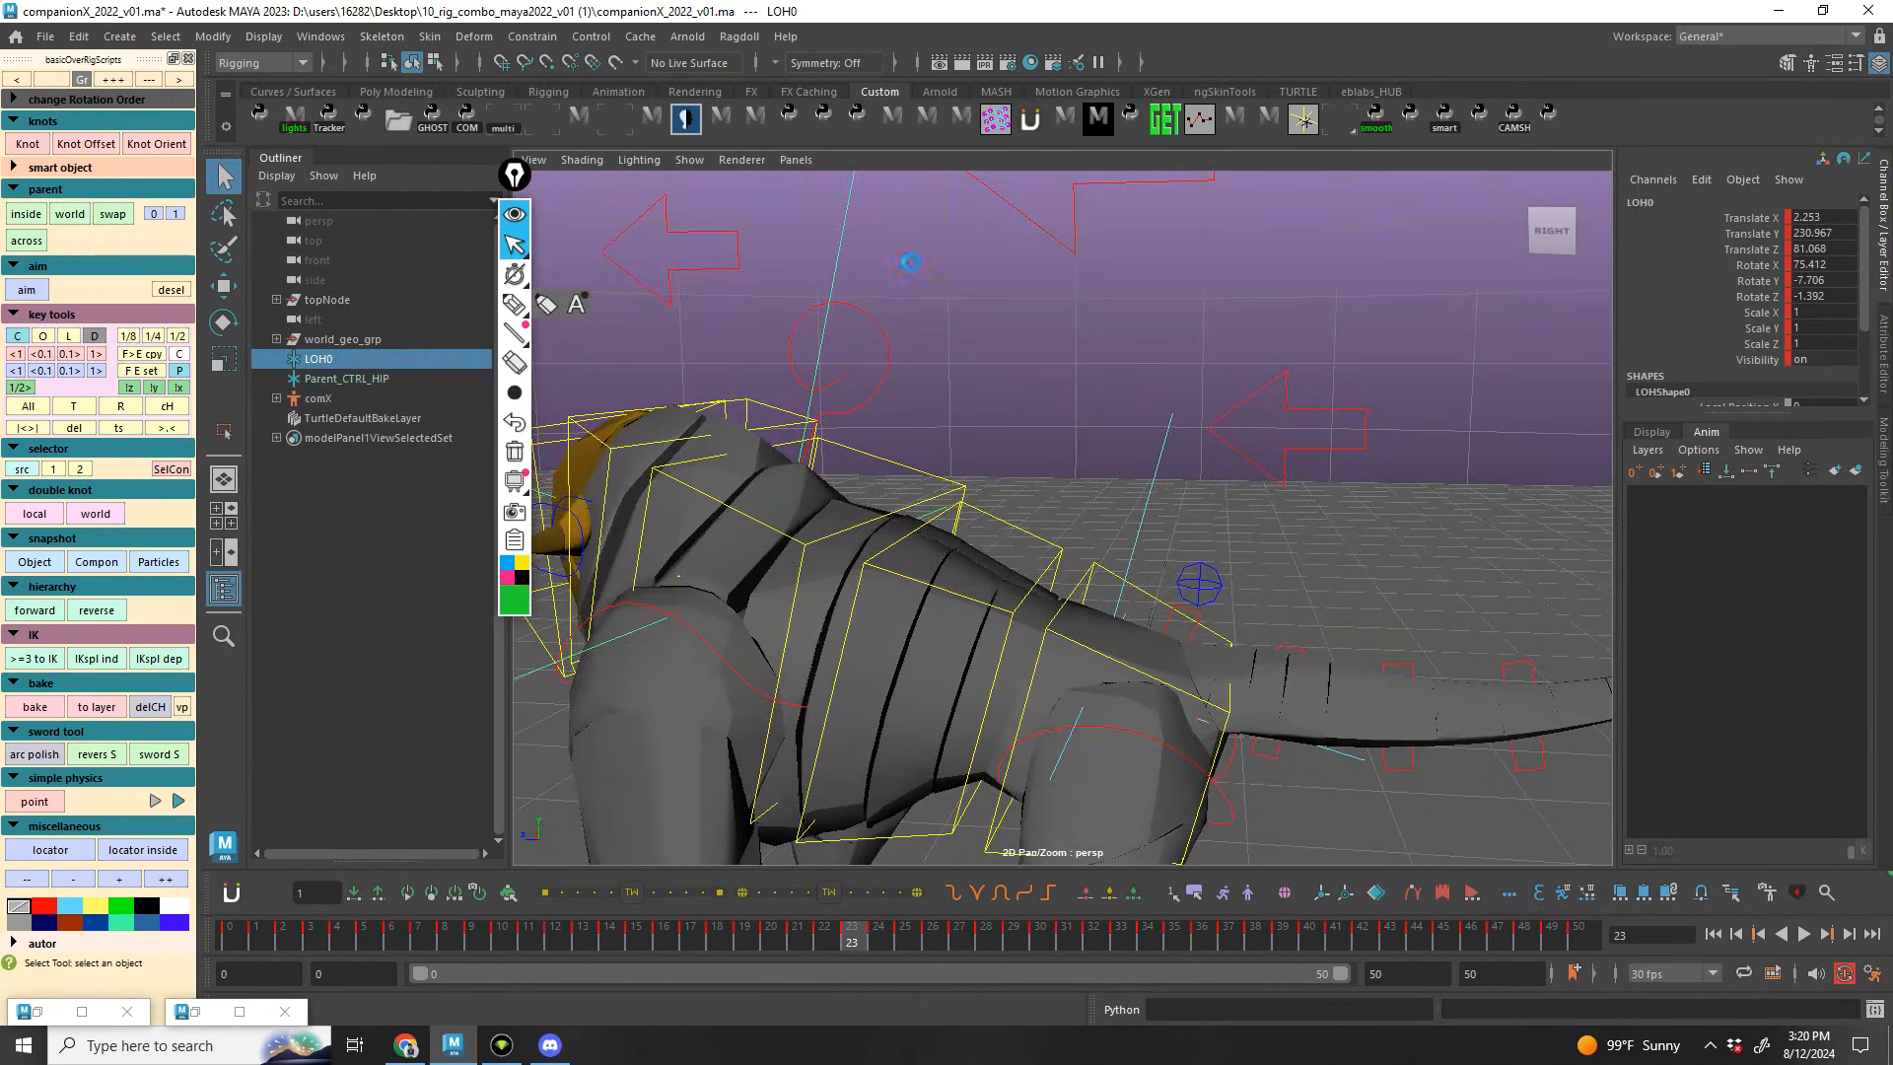
key("Delete")
left_click(1146, 500)
Scrub and play back Parent_CTRL_HIP's world-space motion, examining the hips from behind and above
left_click_drag(1162, 595, 718, 421, "alt")
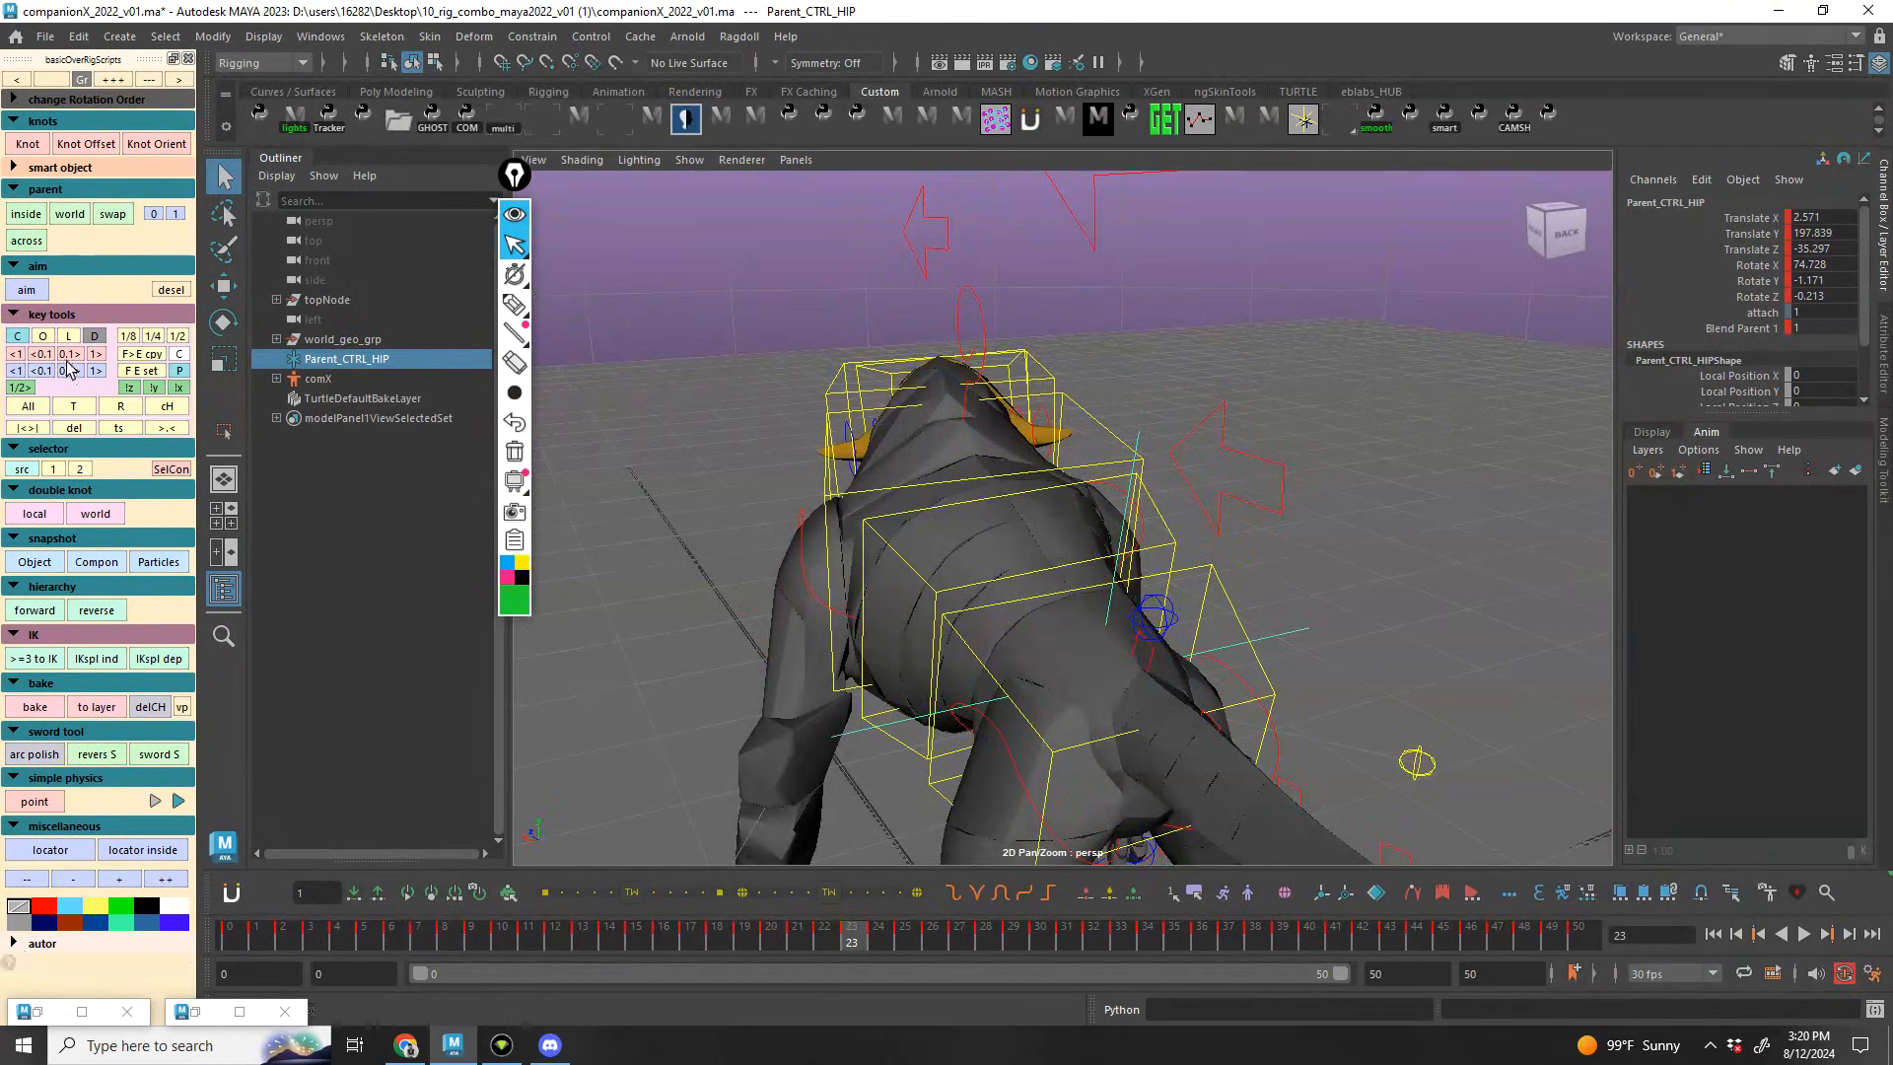
left_click_drag(364, 942, 1240, 959)
left_click_drag(1259, 689, 1060, 442, "alt")
left_click_drag(1056, 529, 1285, 654, "alt")
key("alt+v")
left_click(1277, 617)
left_click(1250, 632)
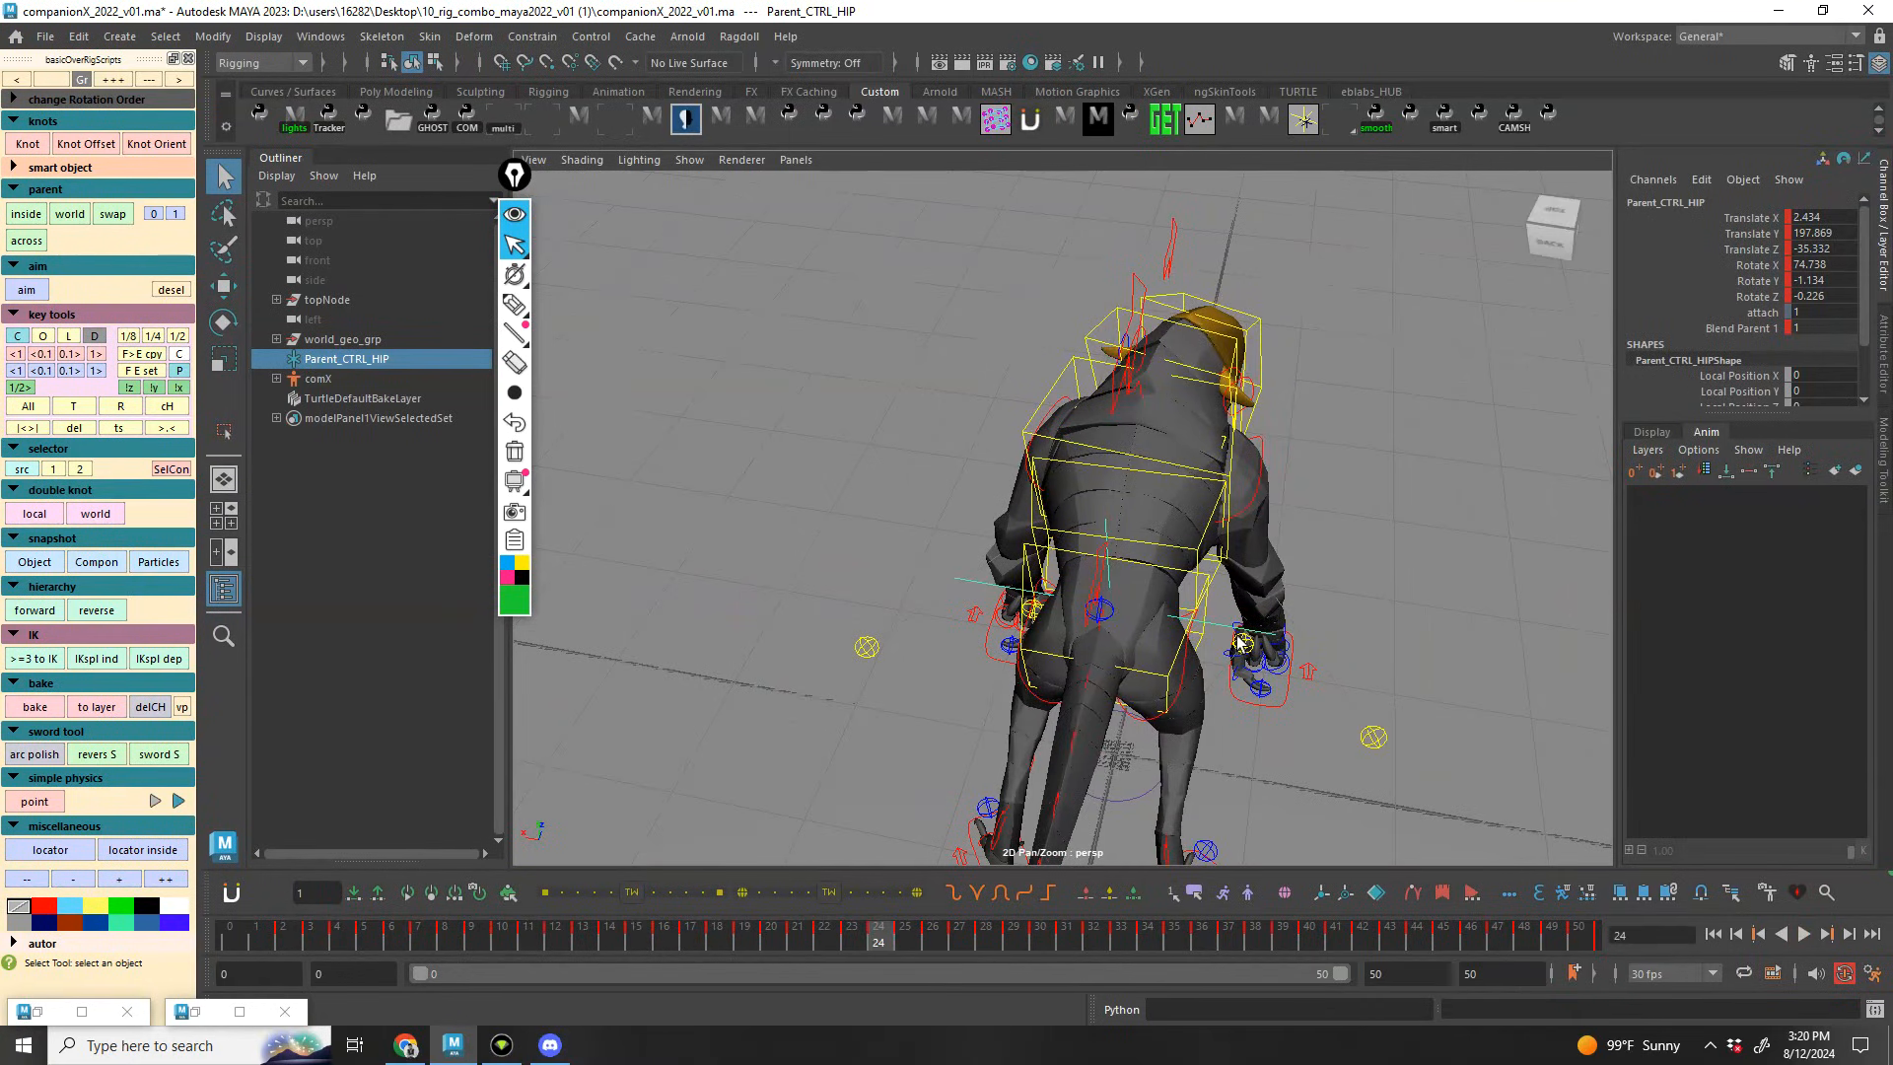
key("alt+v")
left_click_drag(1304, 579, 1177, 698, "alt")
key("alt+v")
Start an aim setup for Parent_CTRL_HIP, placing its top locator behind the hips and its side locator out beside the body
left_click(27, 290)
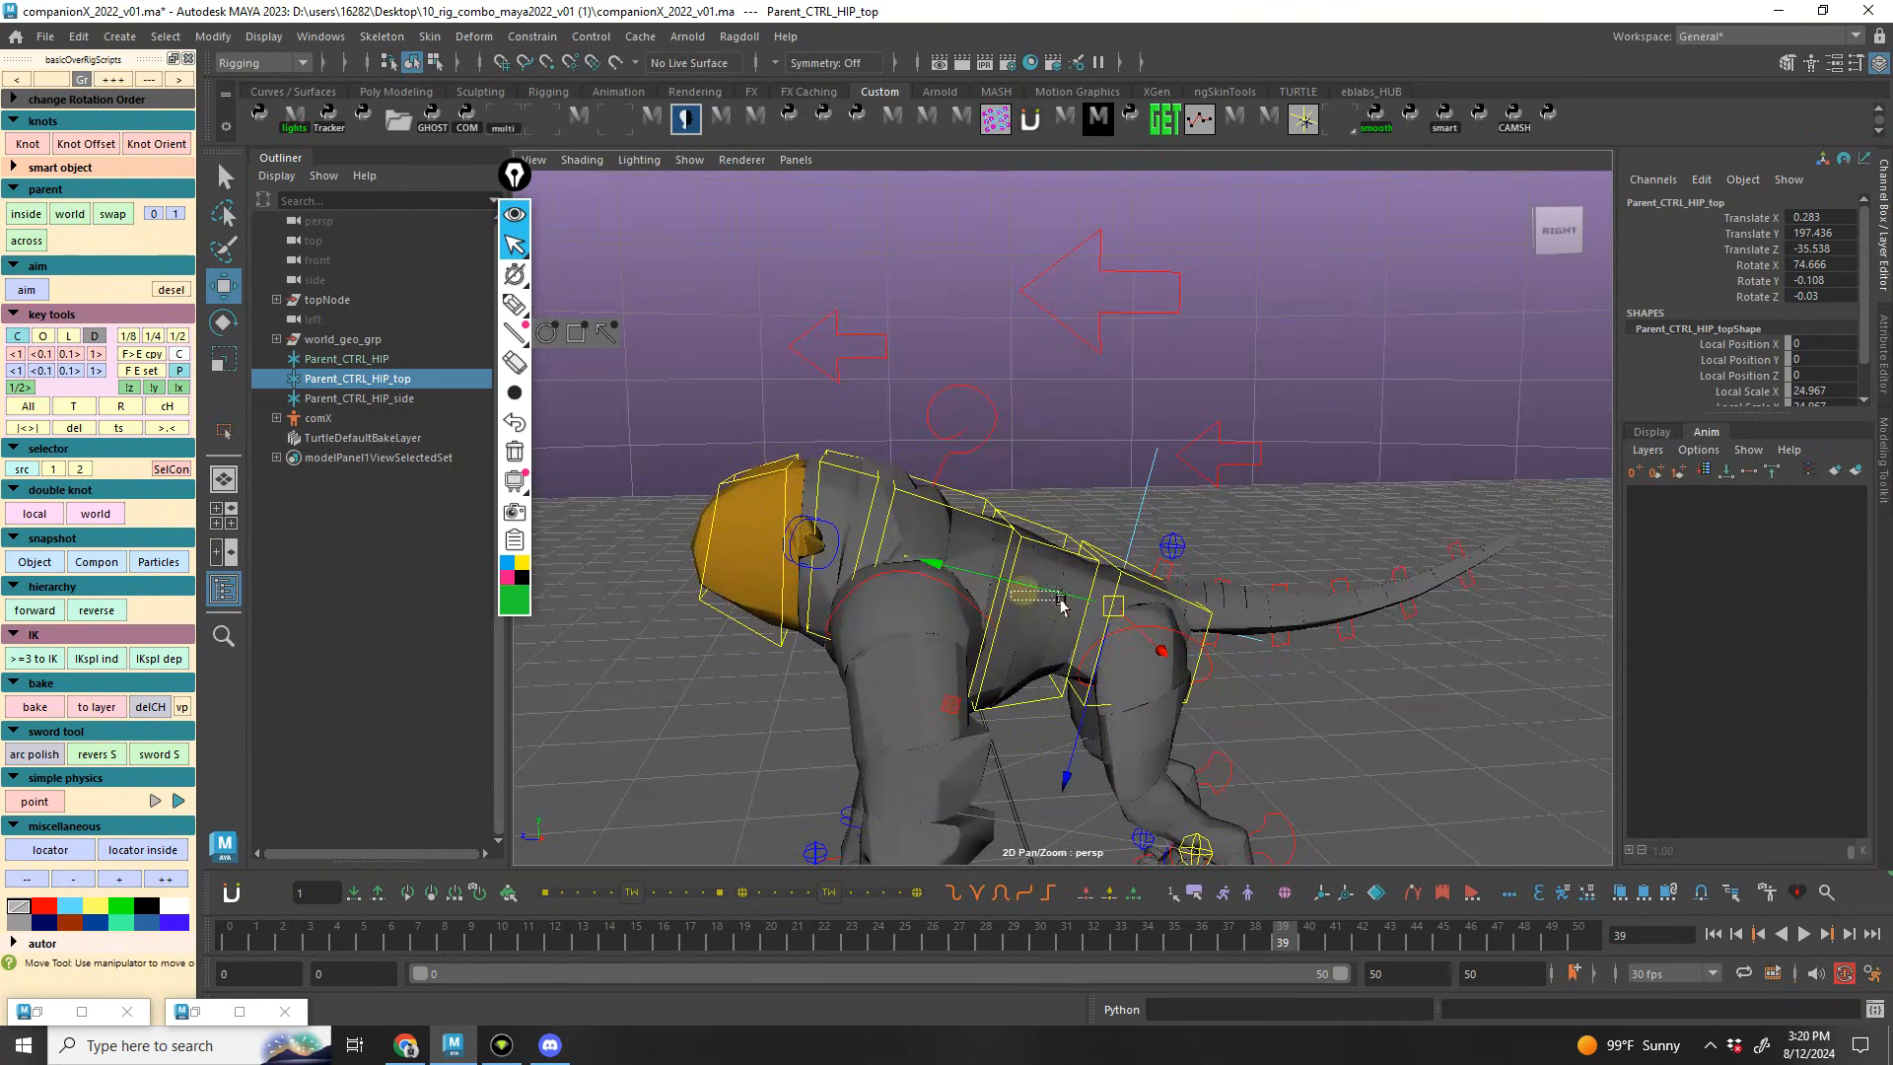
left_click_drag(1359, 687, 1142, 670)
key("Right")
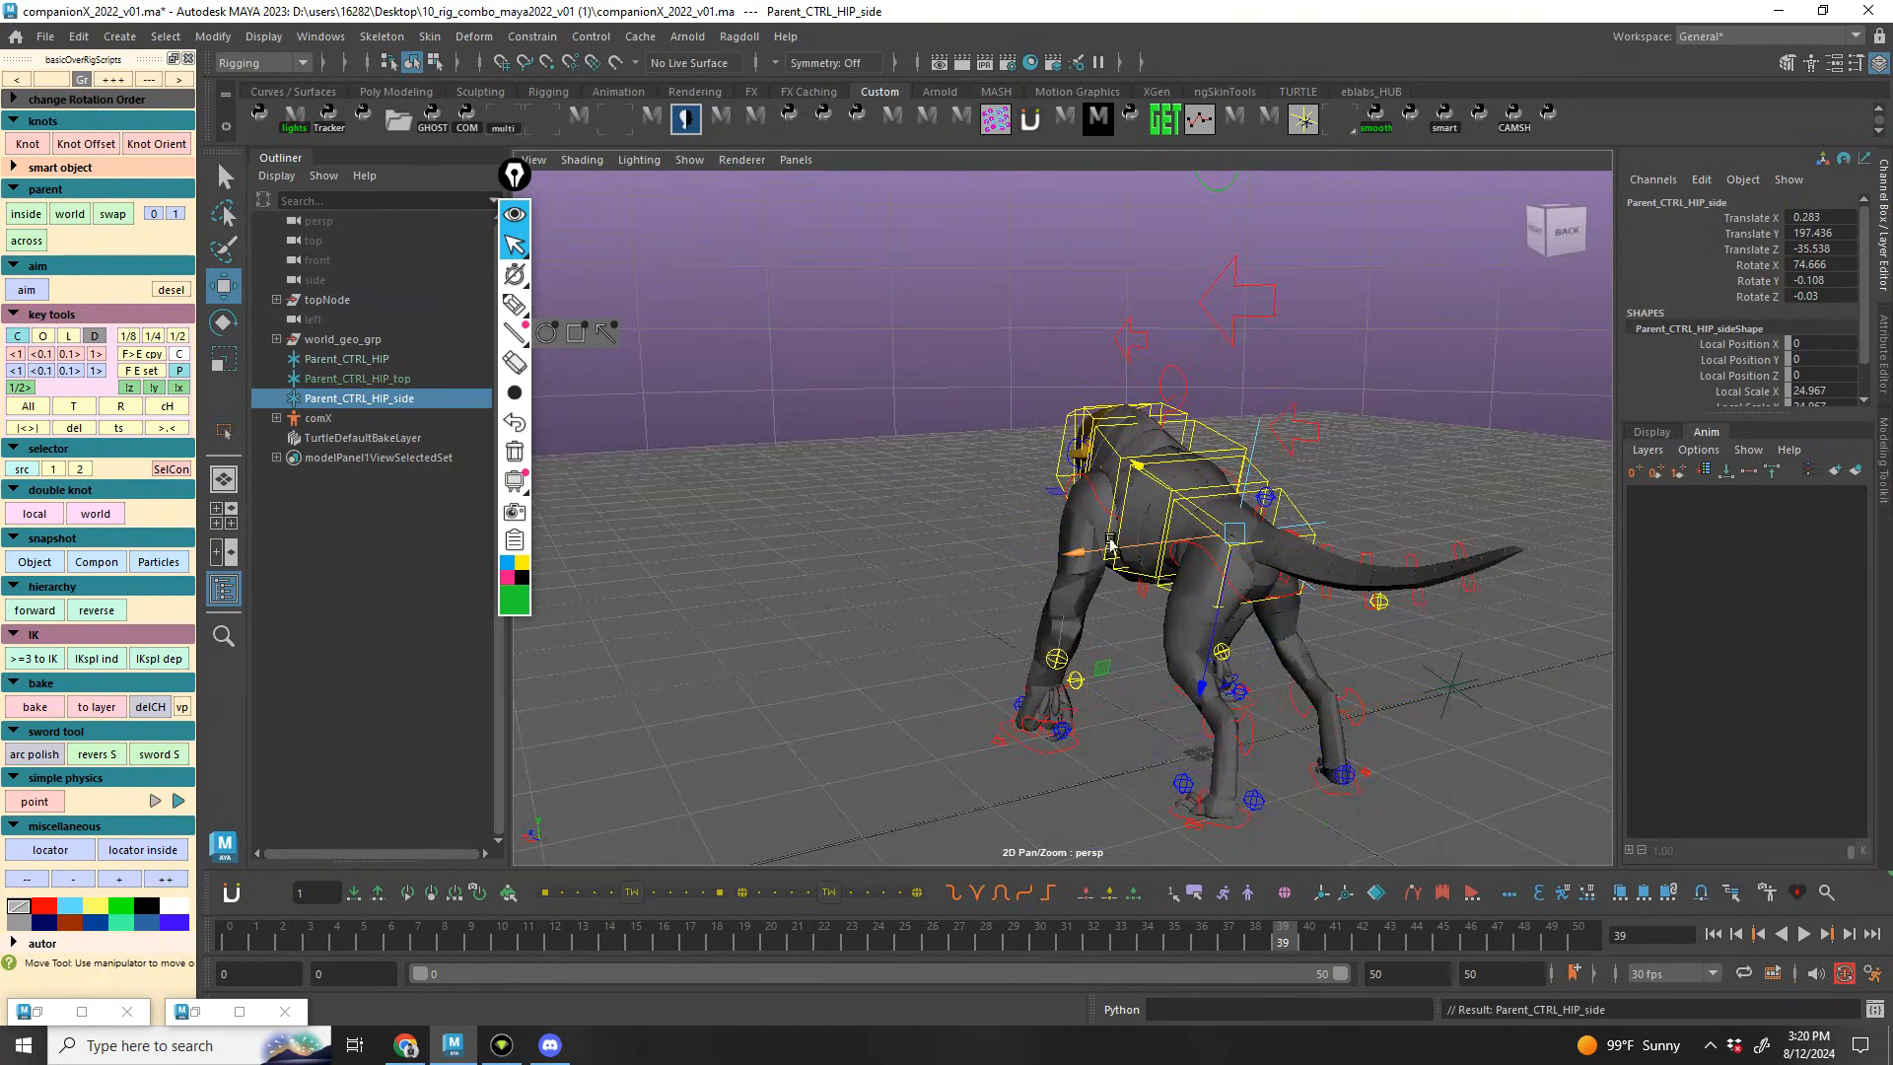
left_click_drag(917, 564, 1080, 419)
Complete the aim setup, select the Parent_CTRL_HIP_top locator and play back its motion from behind and above
left_click(1171, 373)
left_click(1129, 722)
left_click(1144, 732)
left_click(1137, 727)
left_click_drag(1137, 727, 1050, 734, "alt")
left_click_drag(1040, 626, 1001, 626, "alt")
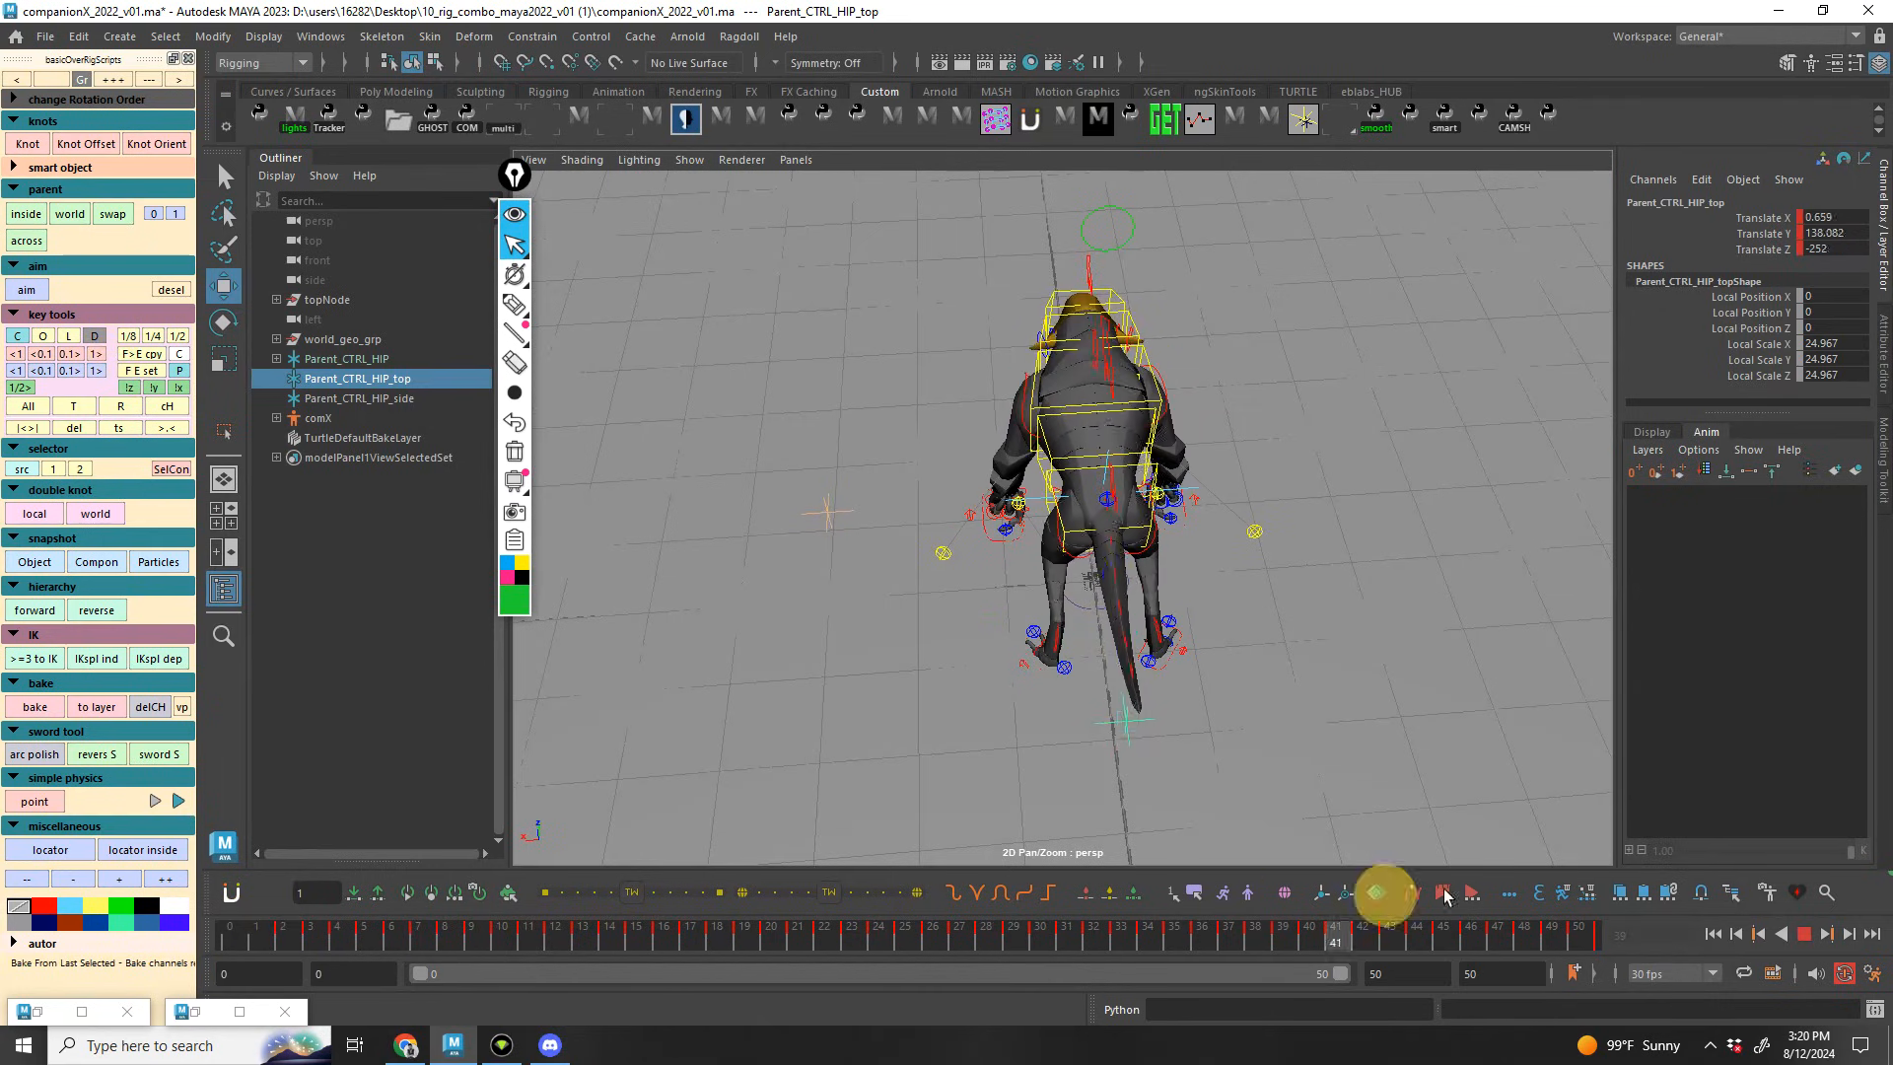
Select Parent_CTRL_HIP and play back its aim-driven motion with the rig controls hidden, examining it from above, the side and behind
right_click_drag(1202, 618, 1185, 564, "alt")
key("Escape")
left_click(1266, 513)
right_click_drag(1271, 515, 1237, 552, "alt")
key("alt+v")
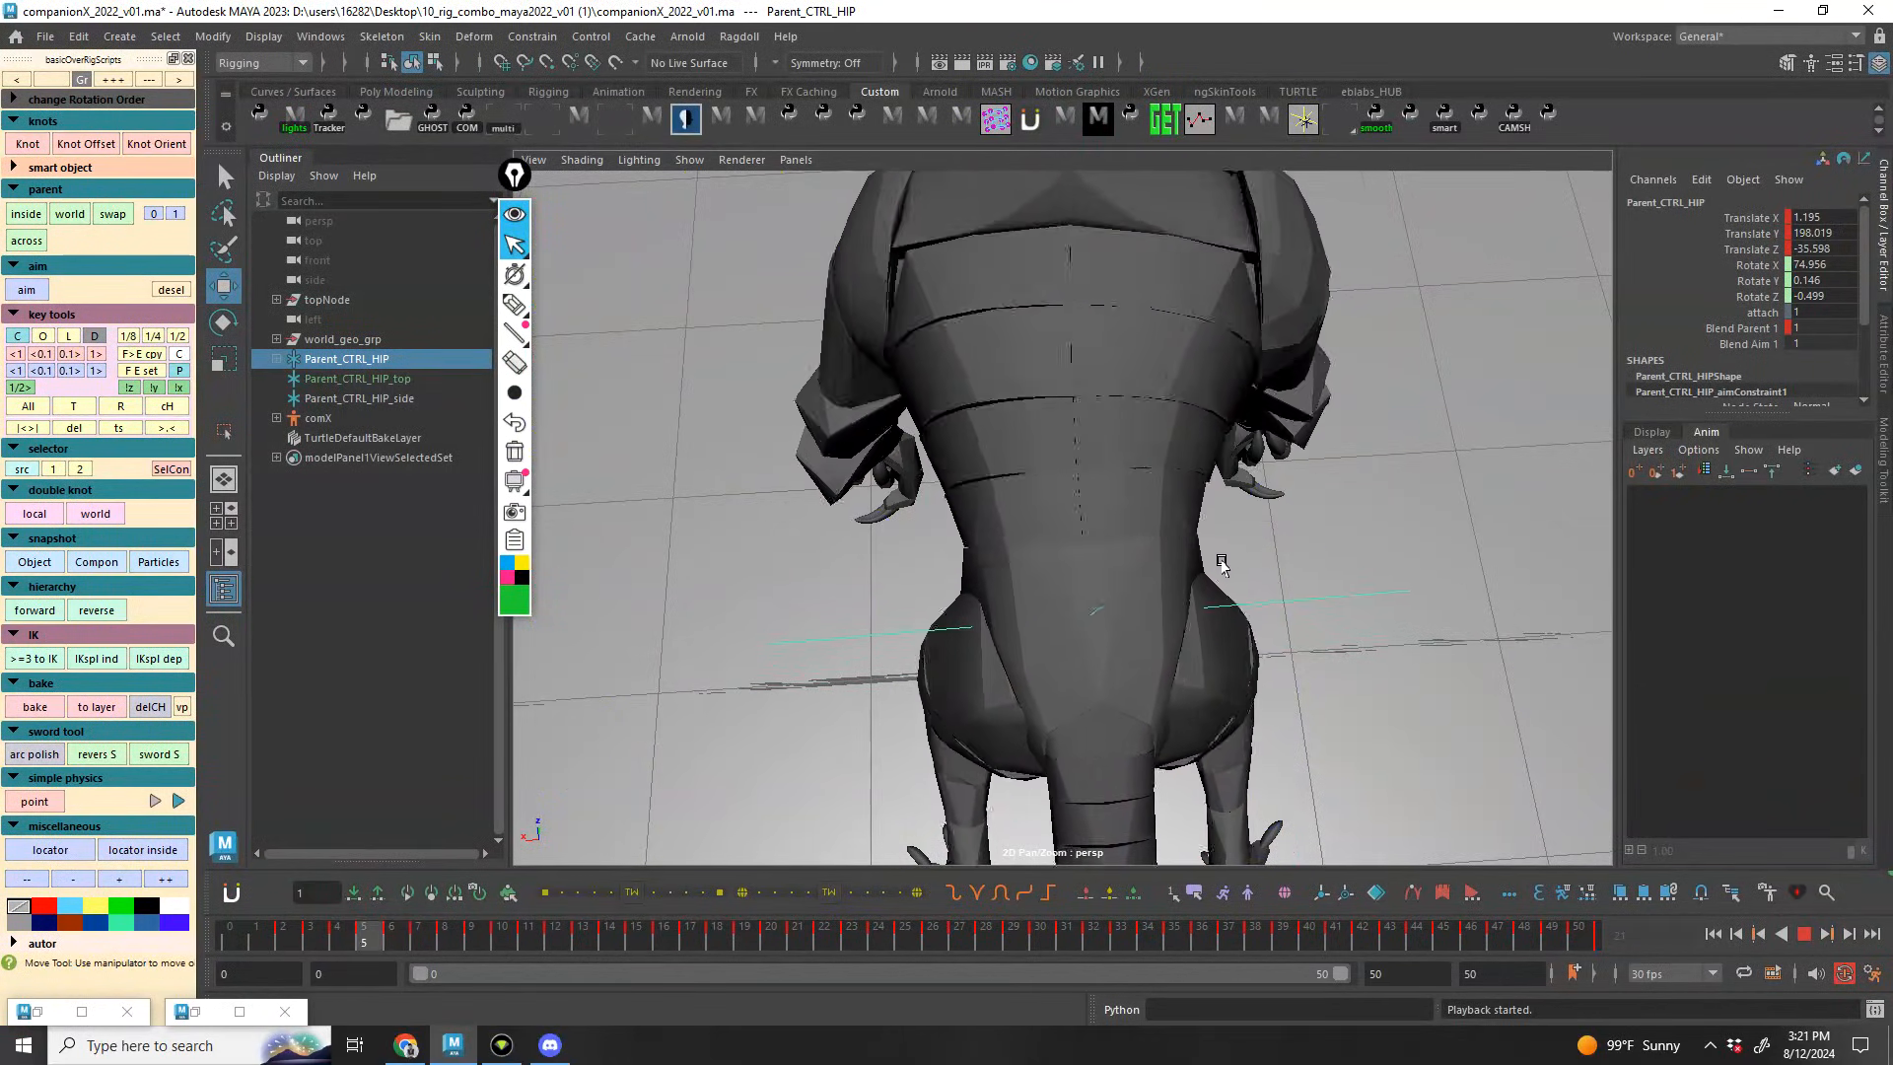
left_click_drag(1163, 684, 1281, 448, "alt")
left_click_drag(900, 579, 1017, 564, "alt")
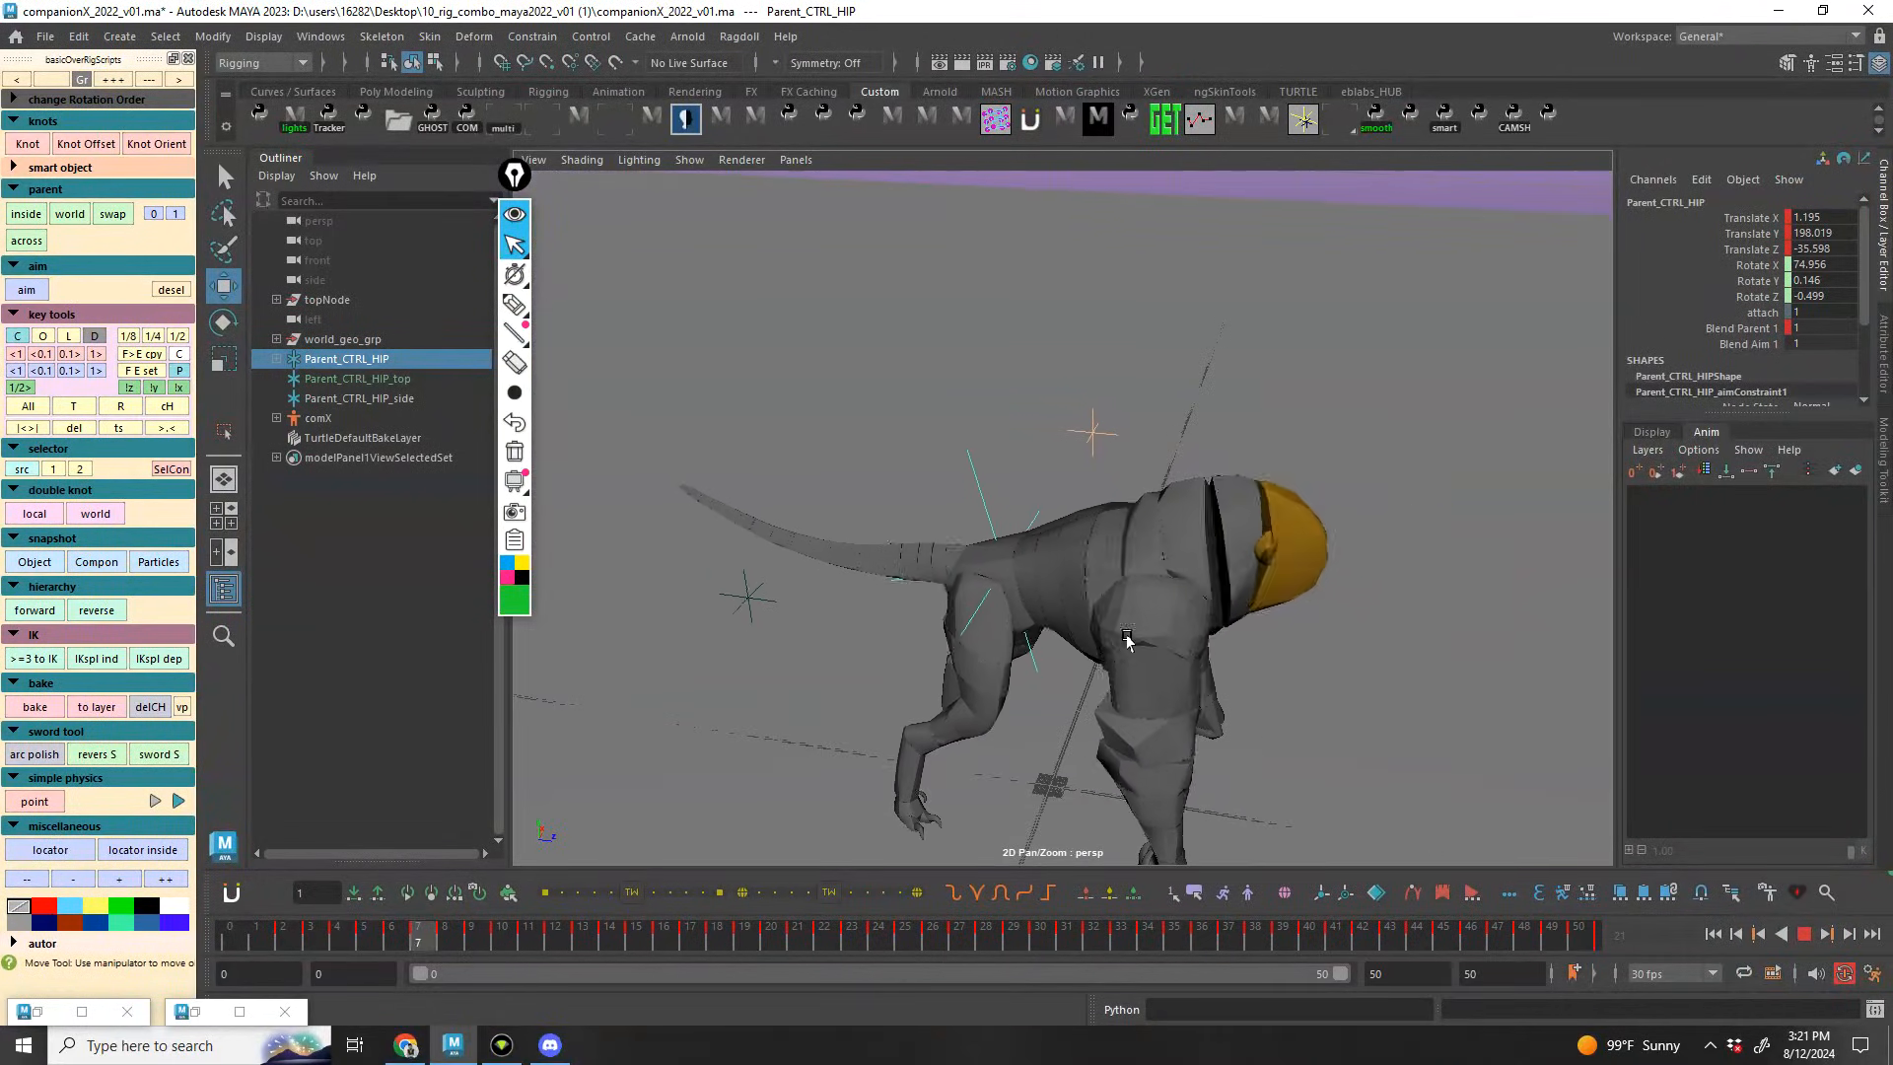
left_click_drag(1032, 577, 1054, 779, "alt")
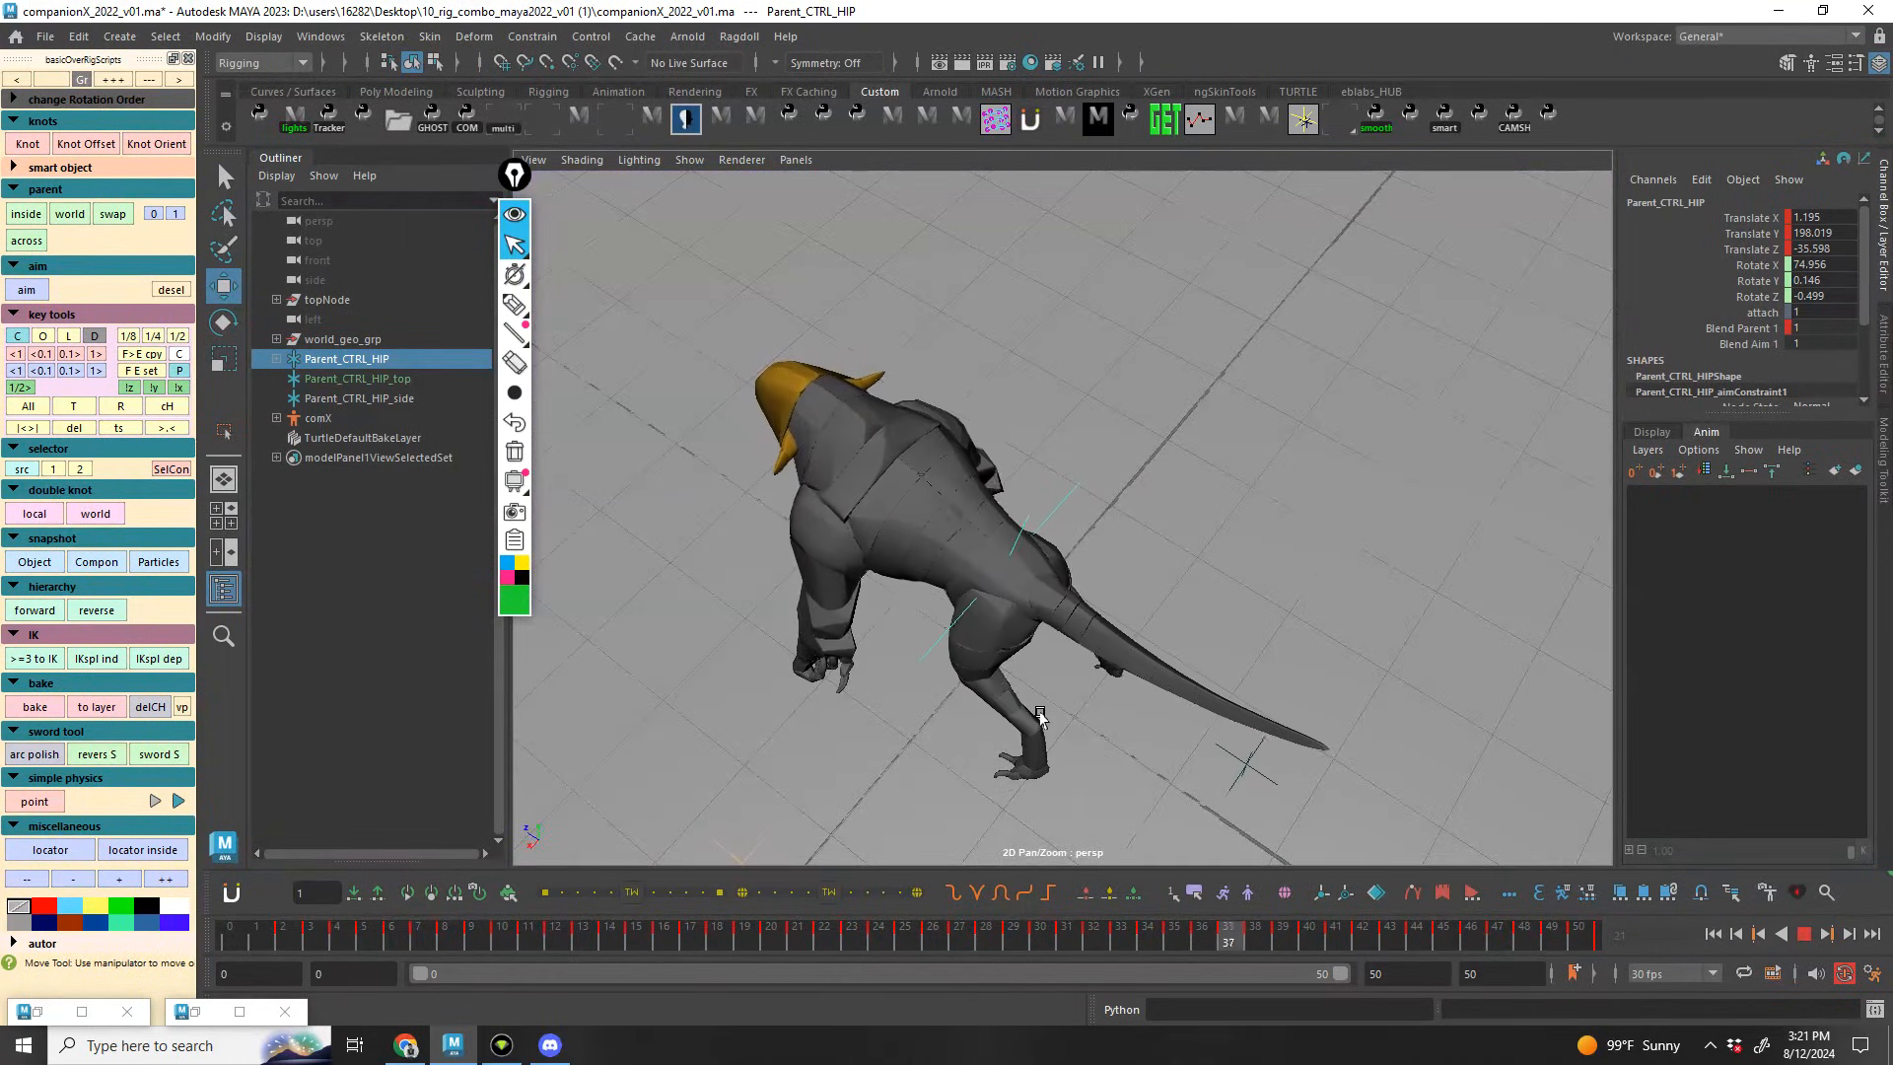